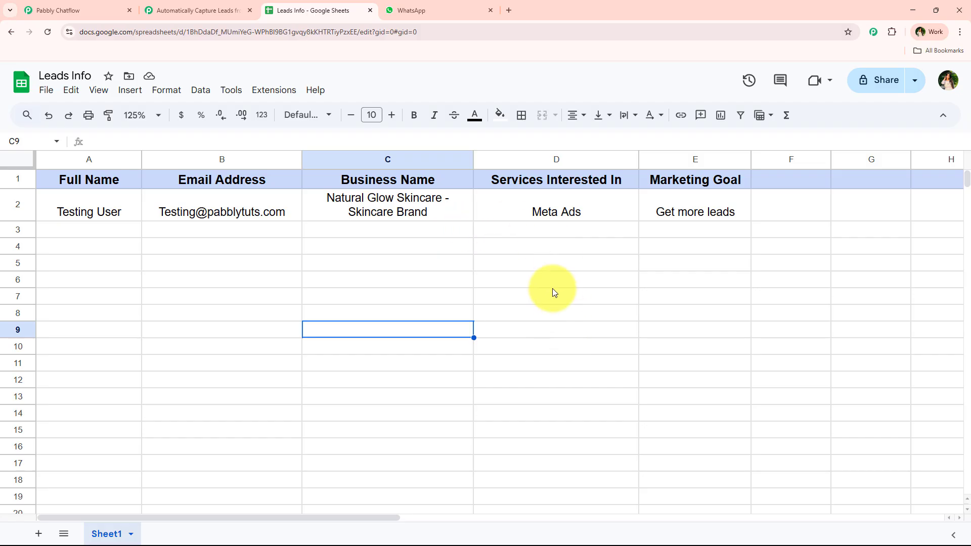
Step: Move from the Leads Info sheet through the Pabbly Connect and Chatflow tabs to the Pabbly ChatFlow WhatsApp chat
left_click(174, 10)
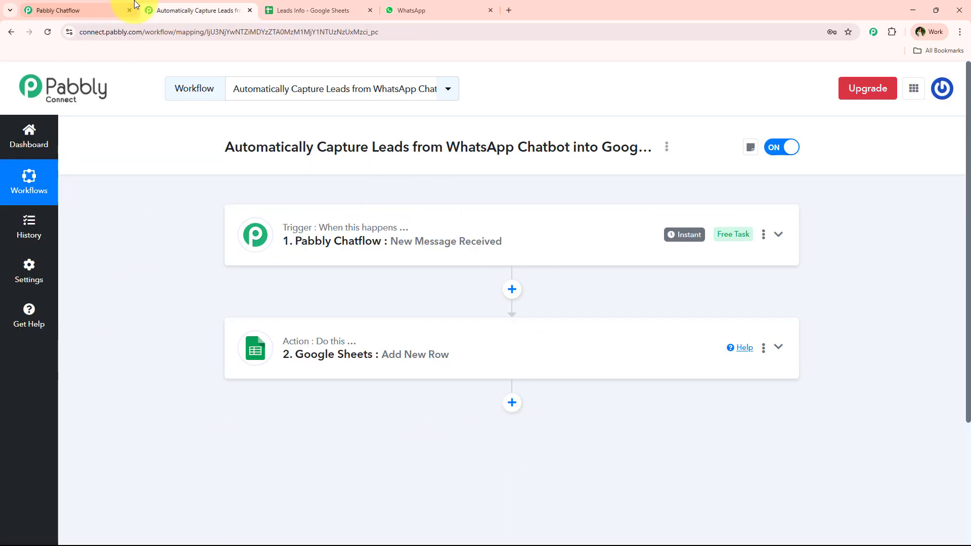
left_click(113, 6)
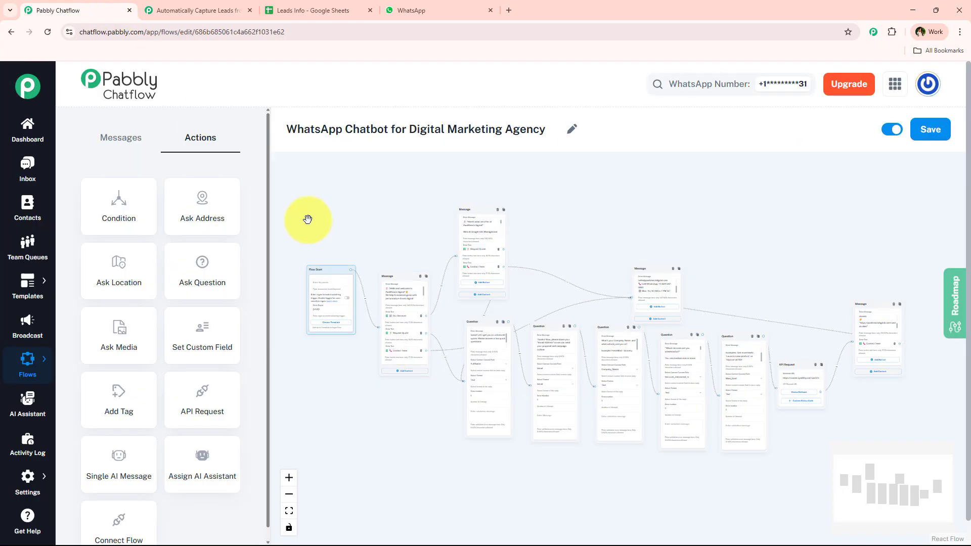
left_click(412, 5)
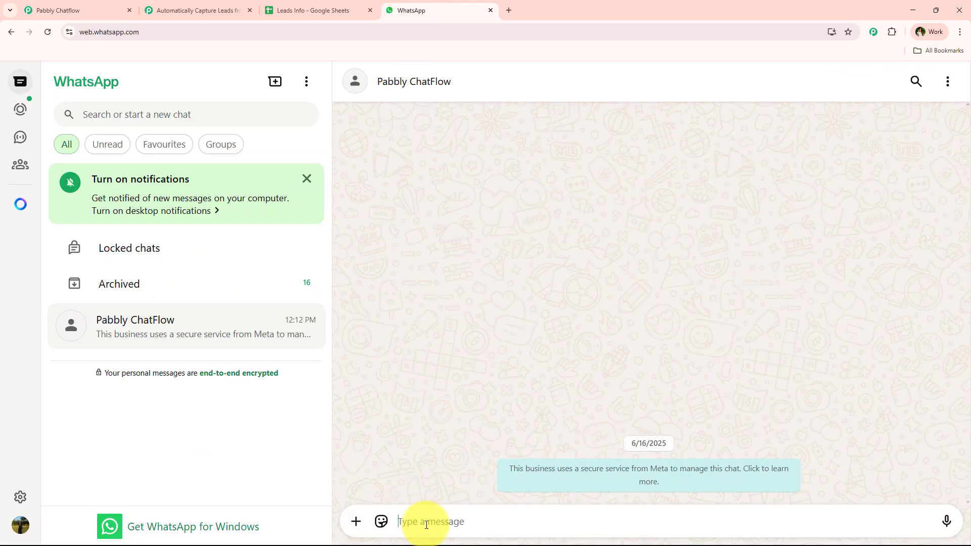
Step: Send 'Hey' to start the chatbot and pick Our Services to see the services list
type("Hey")
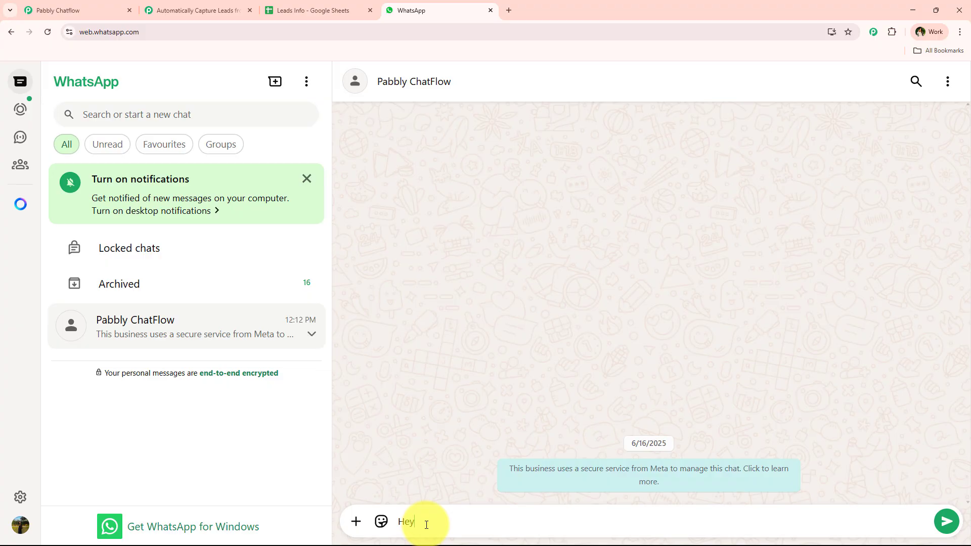
key("Return")
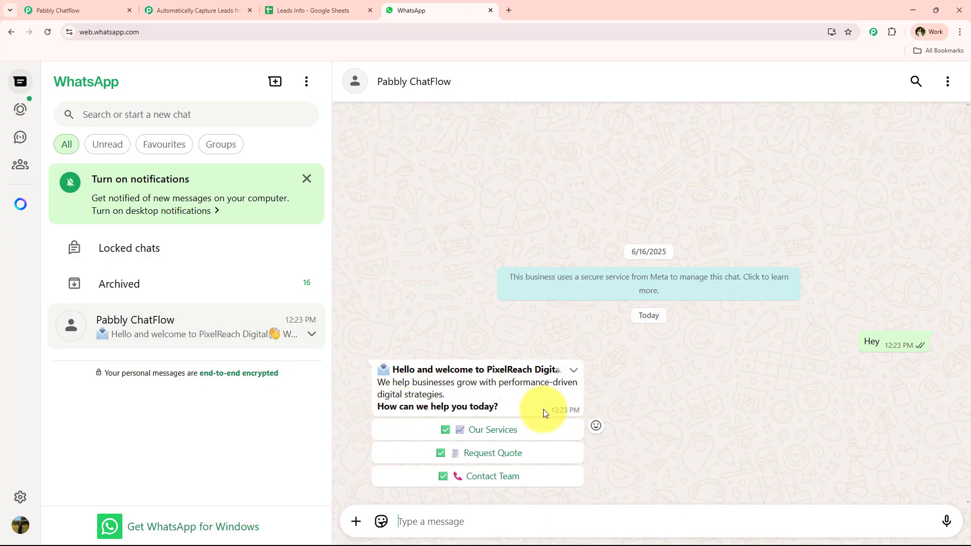
left_click(515, 428)
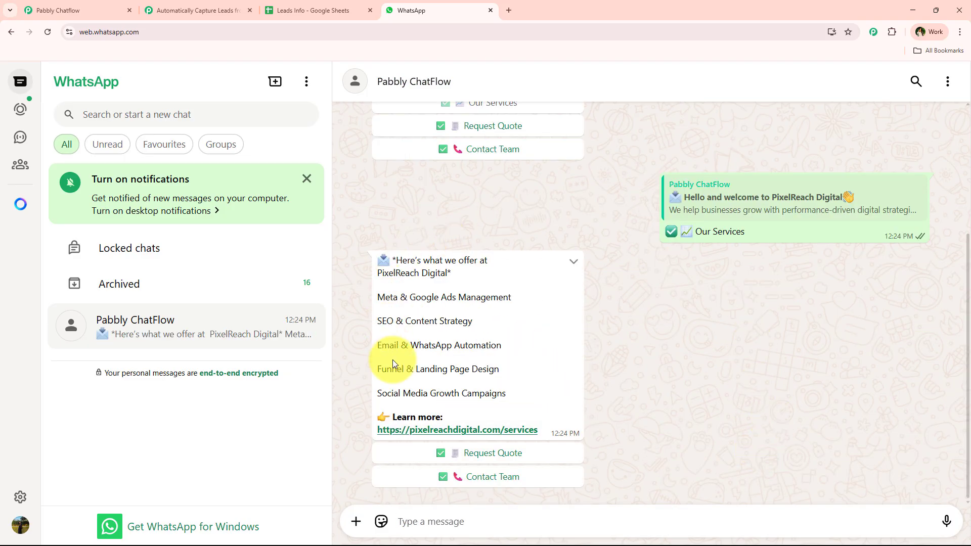
Step: Choose Request Quote so the bot asks for the full name, ready to reply
scroll(438, 357, "up", 4)
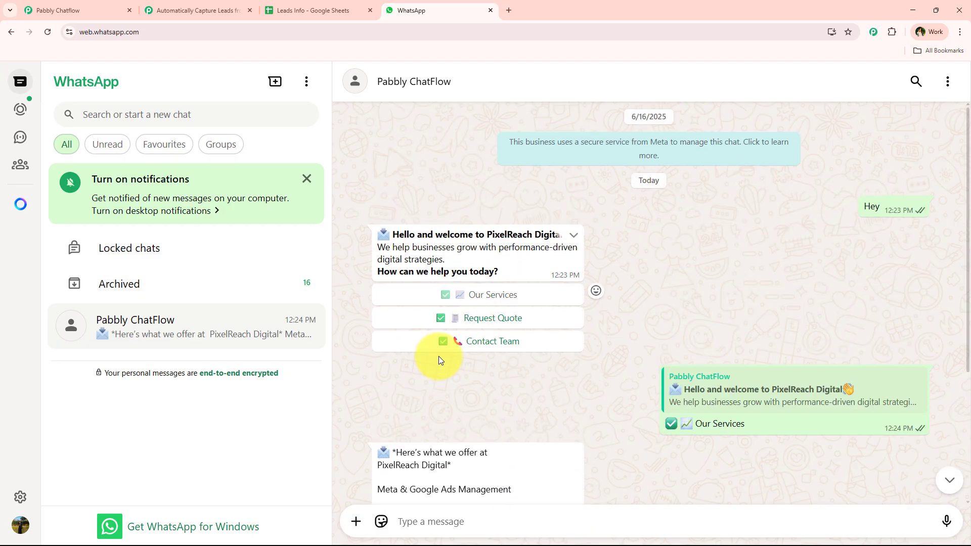
left_click(484, 320)
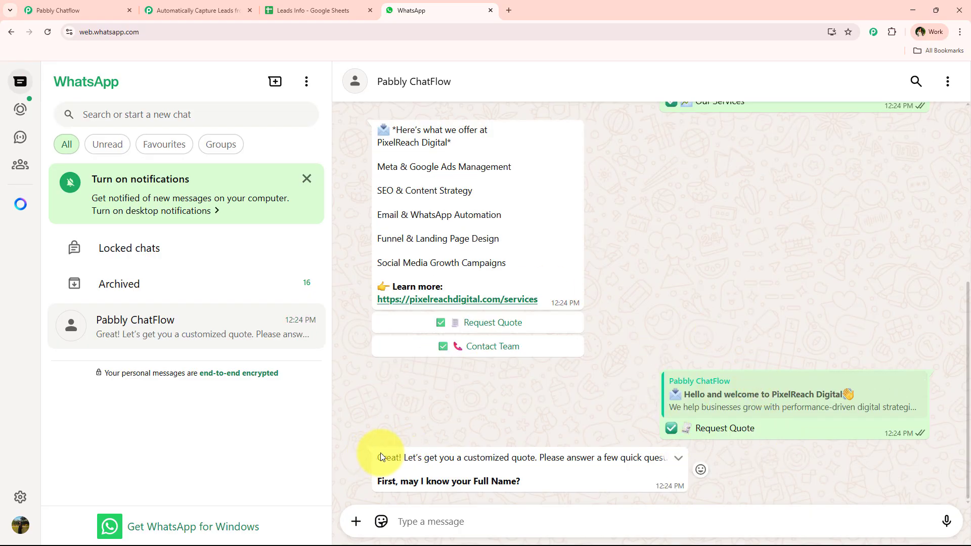
left_click_drag(378, 457, 694, 460)
left_click(445, 516)
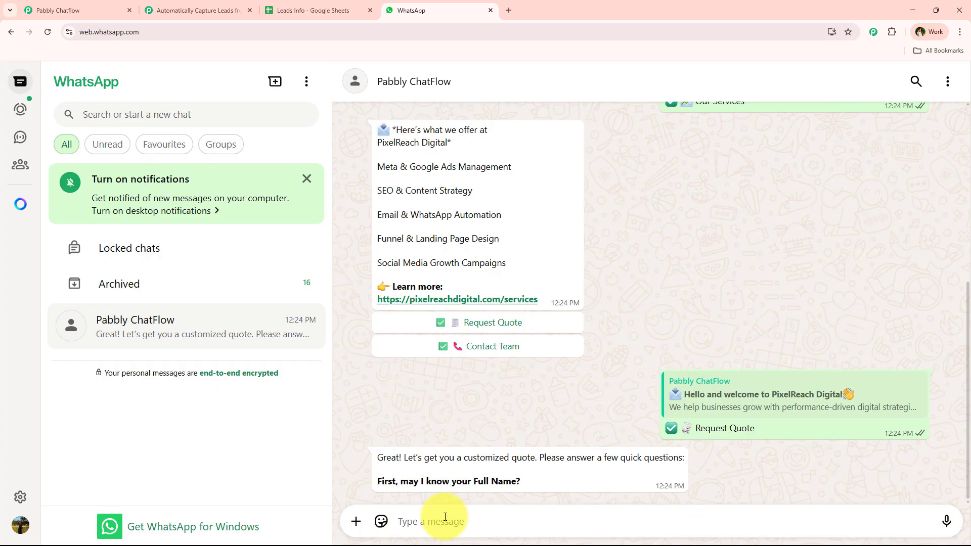
Step: Answer the name and email questions with the test lead's details, and the company question with Pabbly Tuts
type("S")
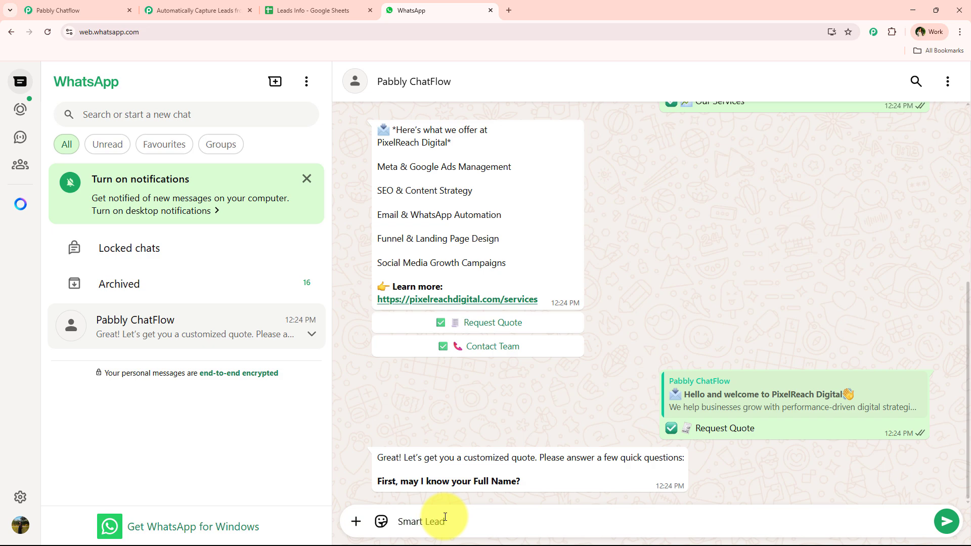
type("mart Lead")
key("Return")
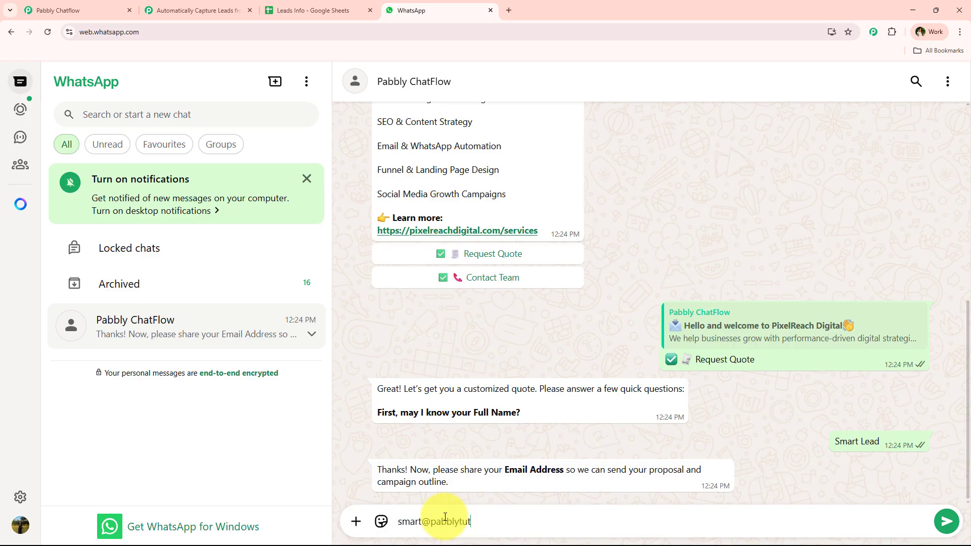
key("Return")
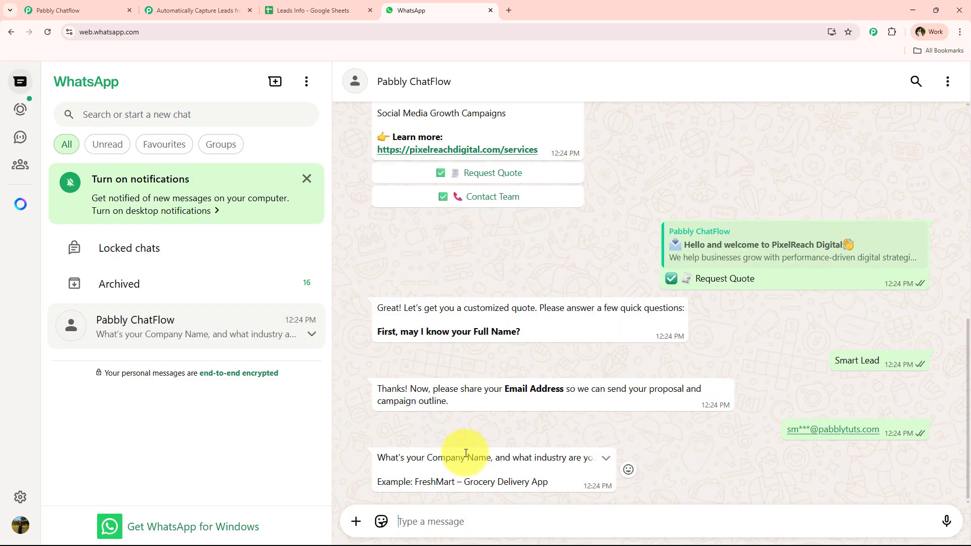
left_click(473, 521)
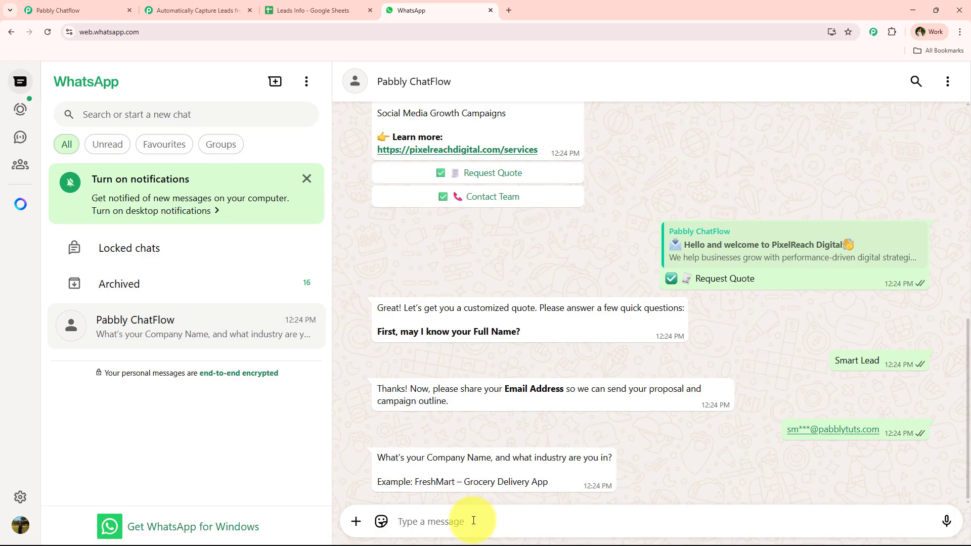
type("Pabb")
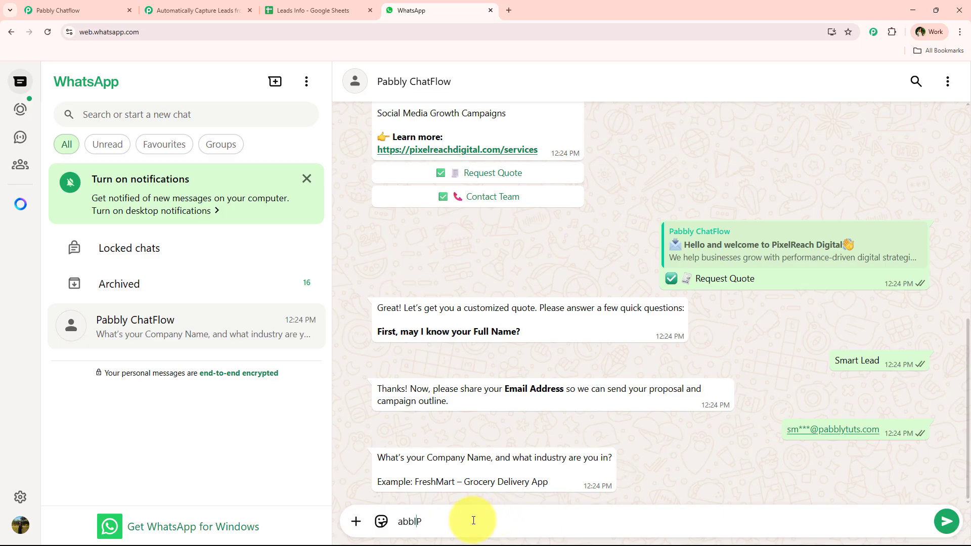
key("BackSpace")
key("BackSpace")
key("BackSpace")
type("y Tuts")
key("Return")
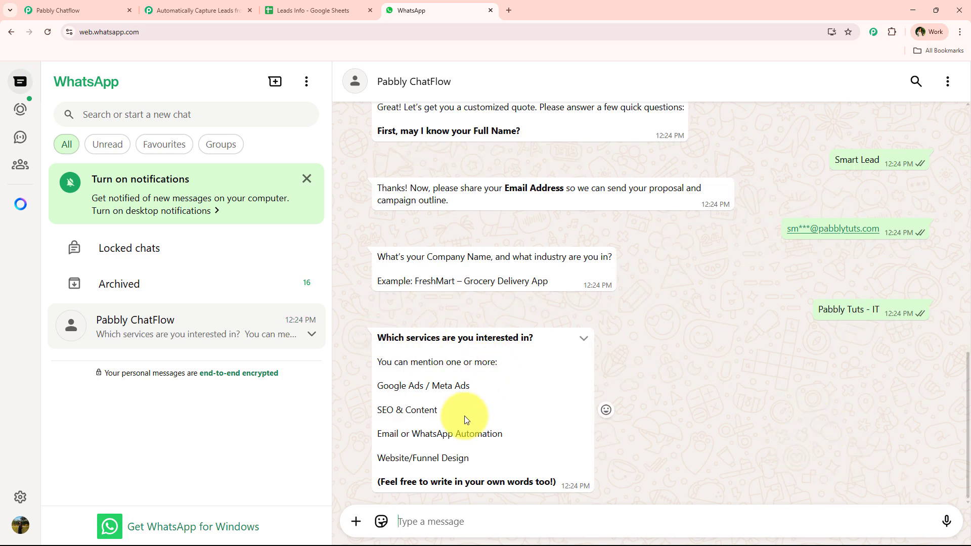
Step: Answer the services question with 'SEO & Content' and the goal with 'Launch a new product'
left_click_drag(440, 411, 379, 413)
key("ctrl+c")
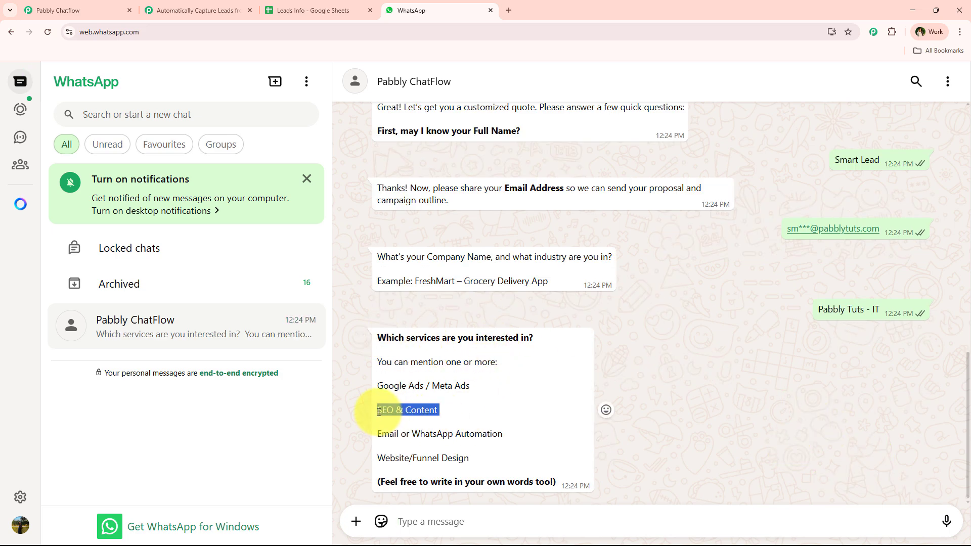
left_click(448, 521)
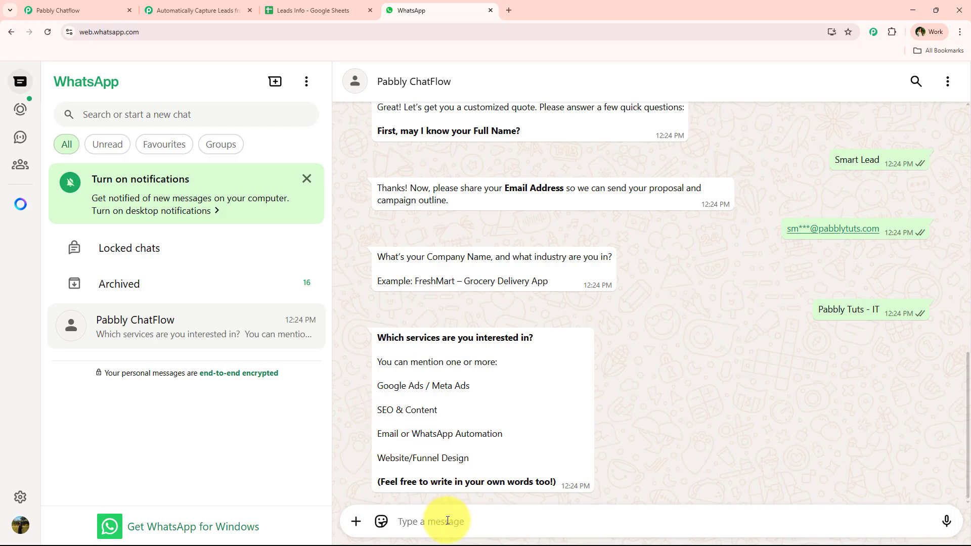
key("ctrl+v")
key("Return")
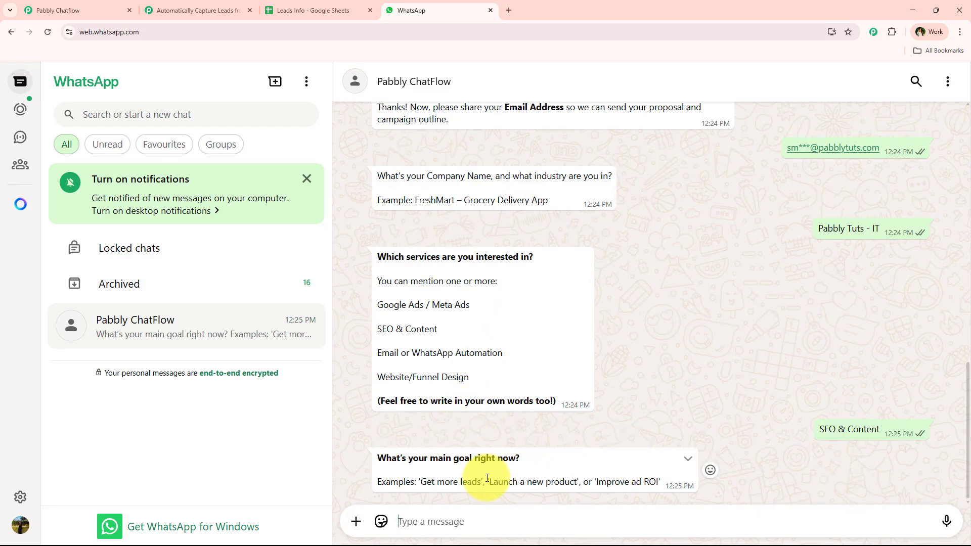
left_click_drag(487, 480, 576, 483)
key("ctrl+c")
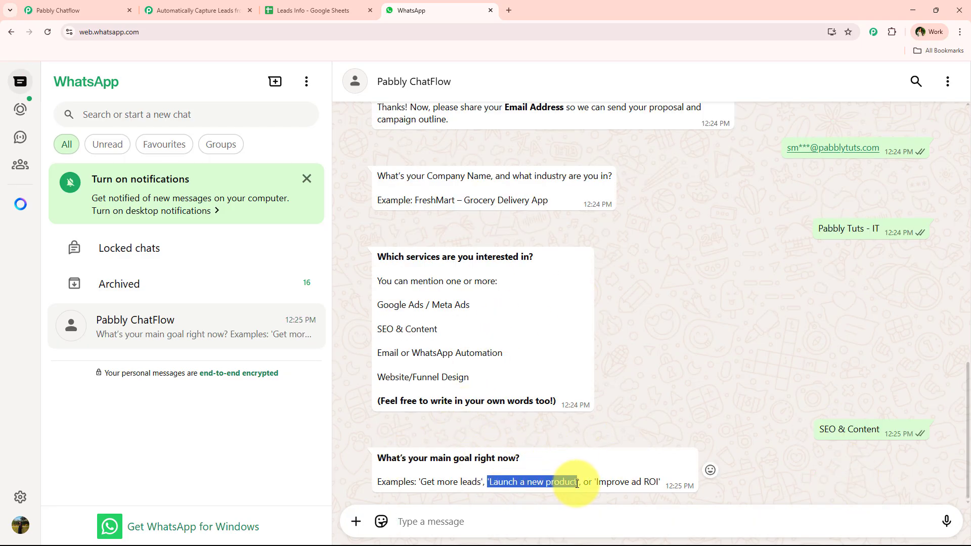
left_click(507, 523)
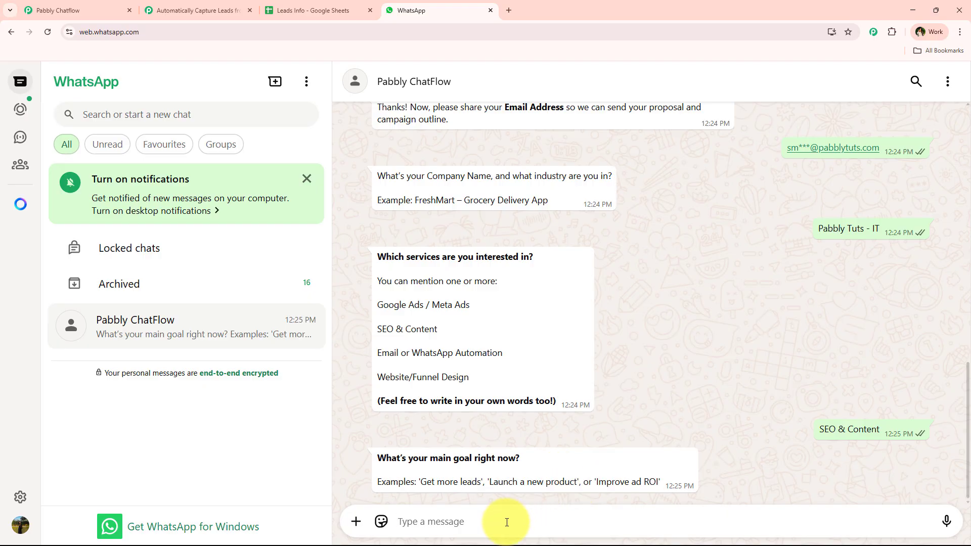
key("ctrl+v")
left_click_drag(398, 521, 401, 522)
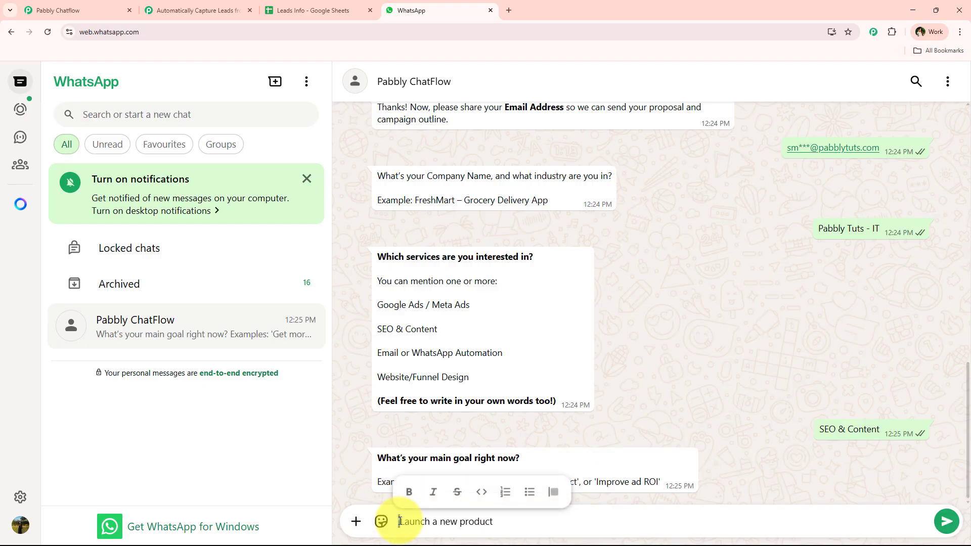
key("BackSpace")
key("Return")
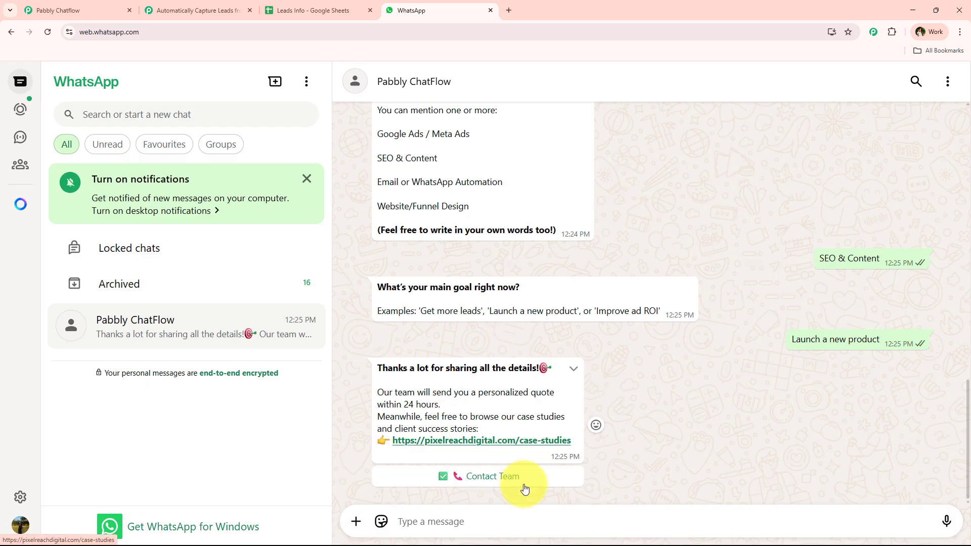
Step: Choose Contact Team to receive the team's contact details, then review the captured lead
left_click(499, 480)
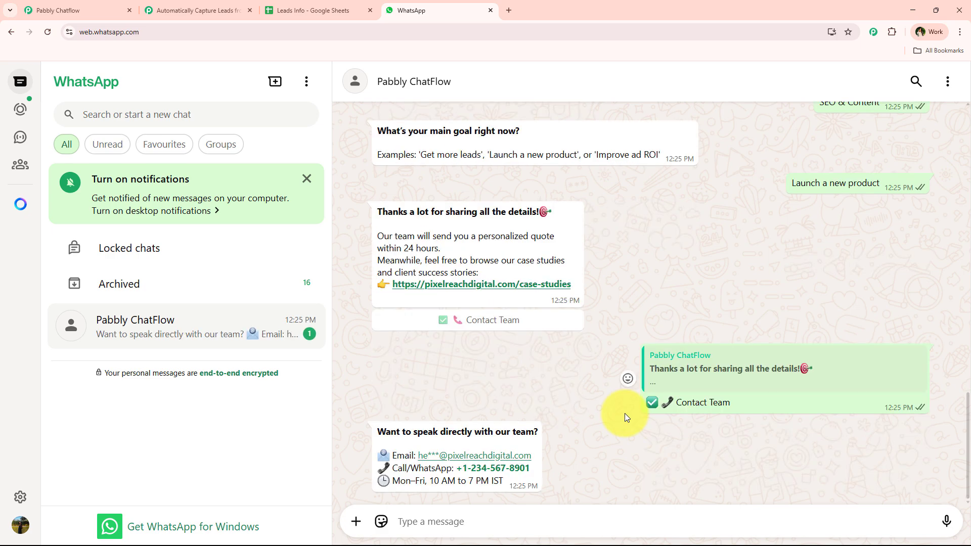
scroll(571, 409, "up", 5)
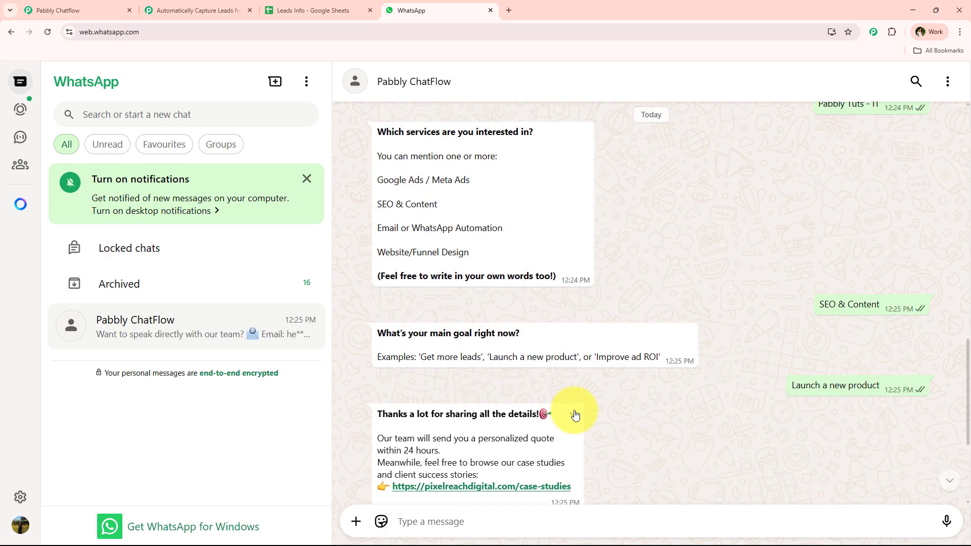
scroll(832, 254, "up", 3)
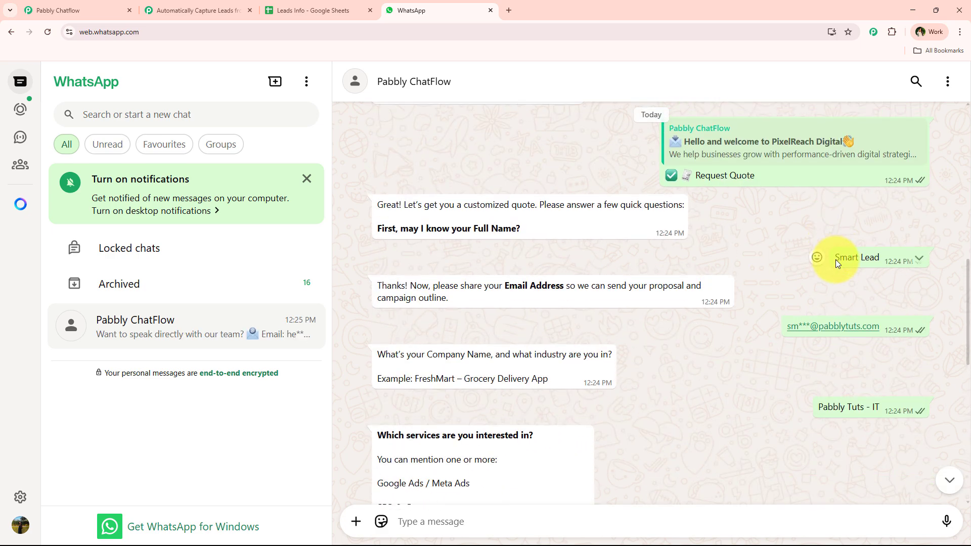
left_click_drag(838, 259, 879, 258)
scroll(907, 347, "down", 3)
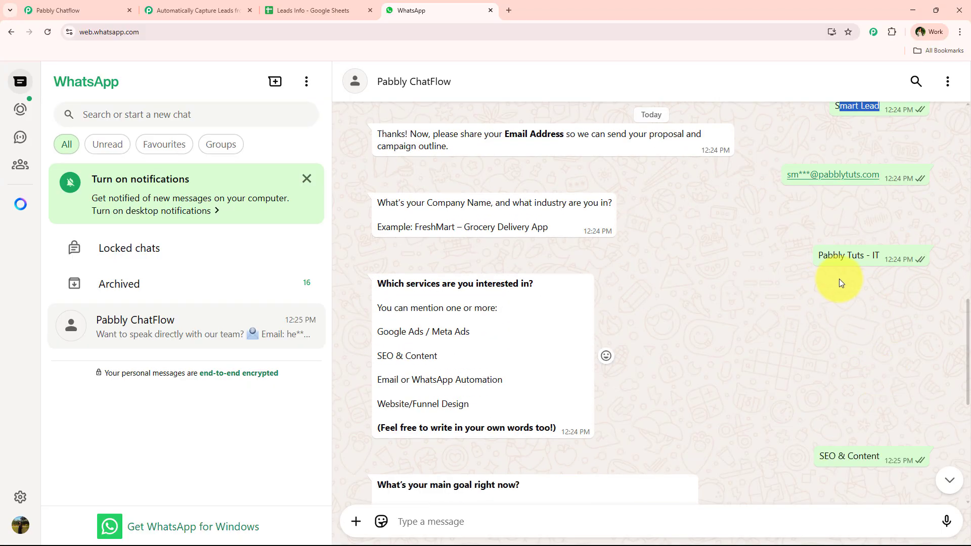
scroll(809, 263, "down", 2)
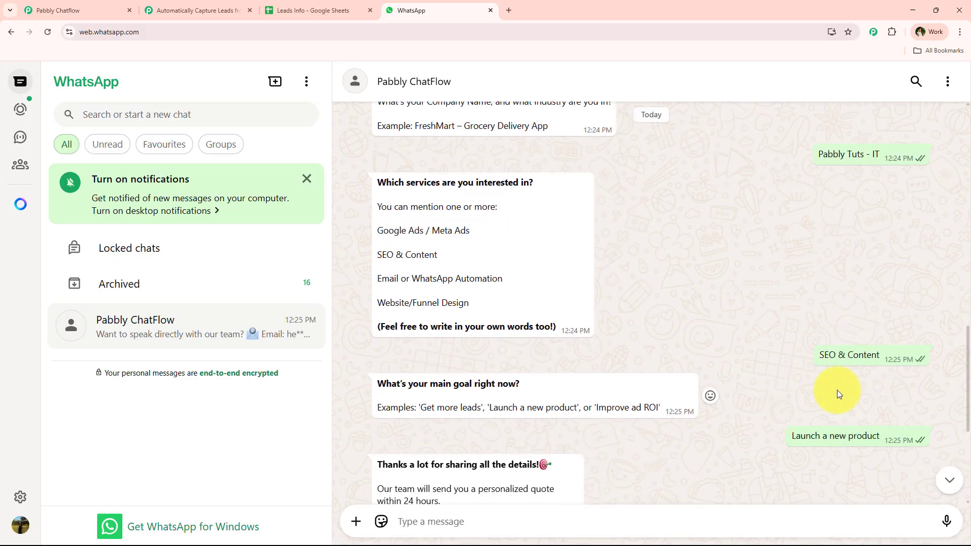
scroll(830, 407, "up", 3)
left_click(308, 15)
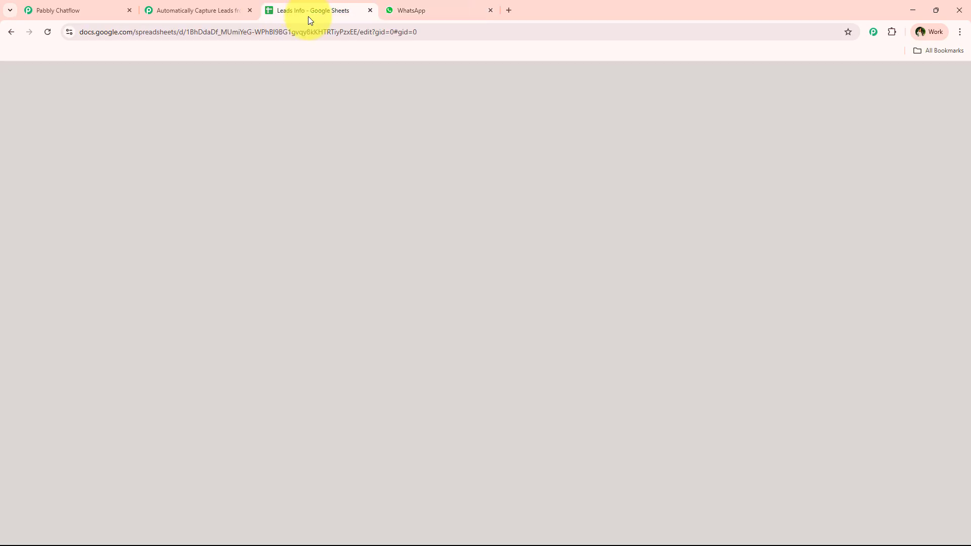
left_click_drag(126, 245, 690, 260)
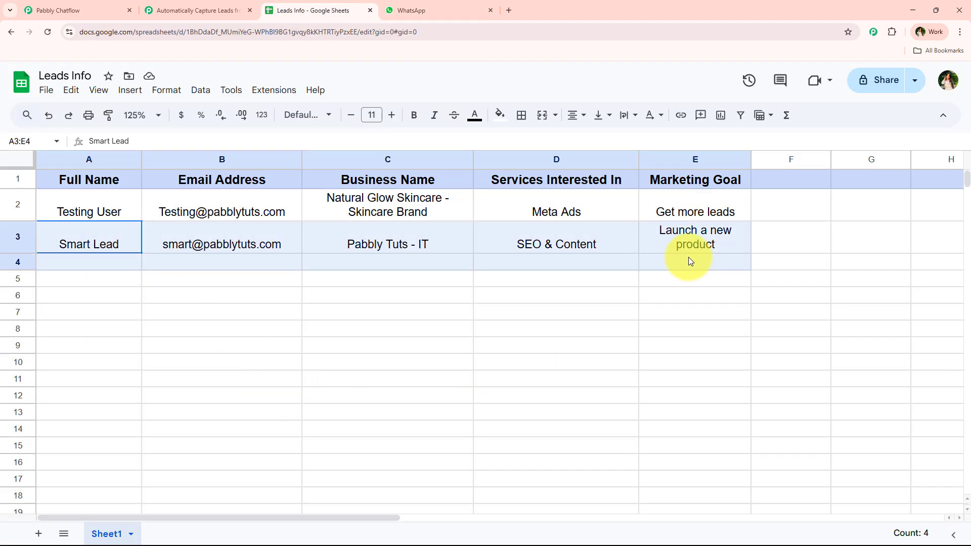
left_click(688, 356)
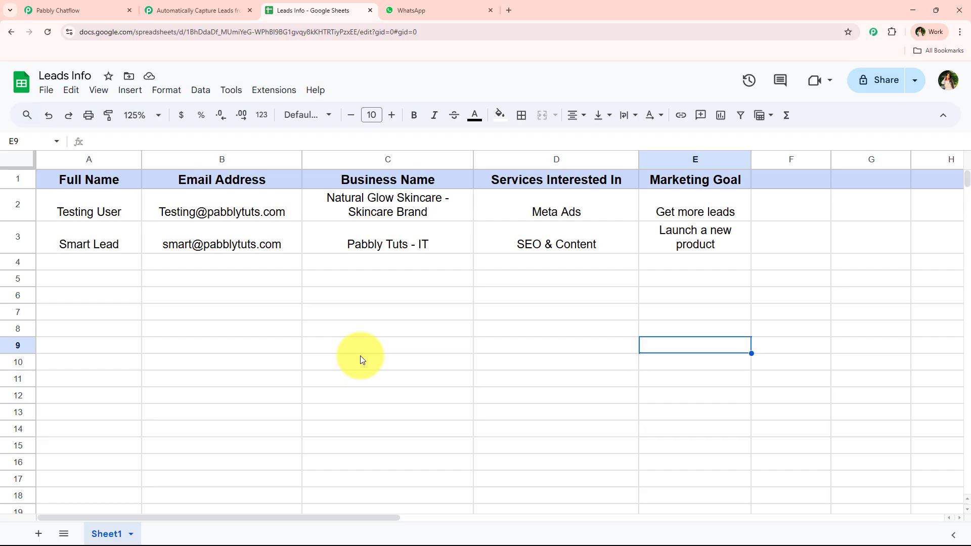
left_click_drag(115, 244, 714, 245)
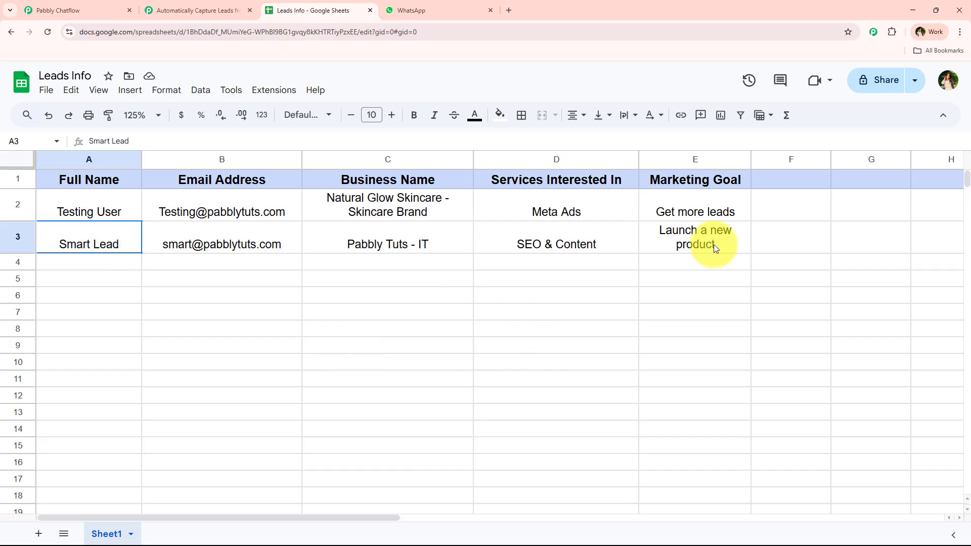
left_click(503, 369)
left_click_drag(96, 180, 789, 180)
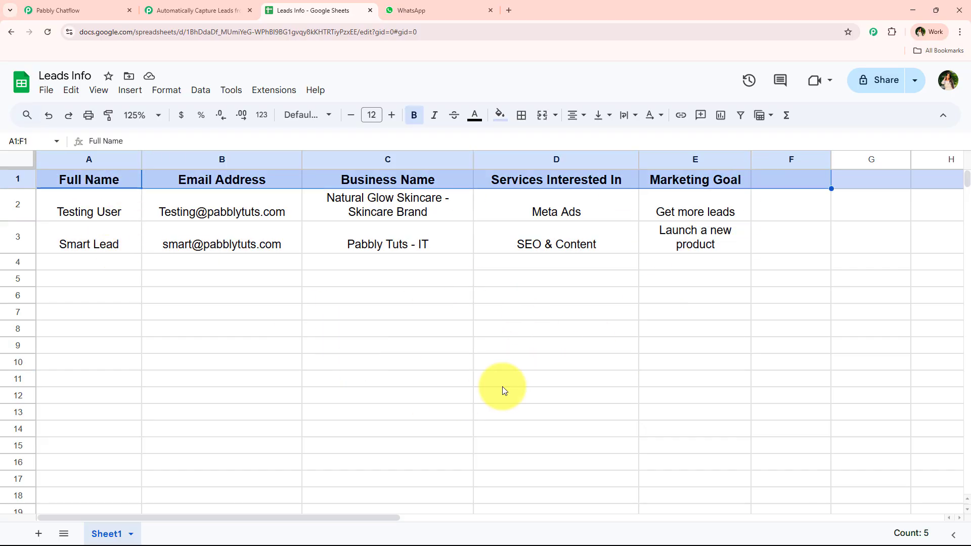
left_click(502, 382)
left_click(86, 10)
left_click(404, 10)
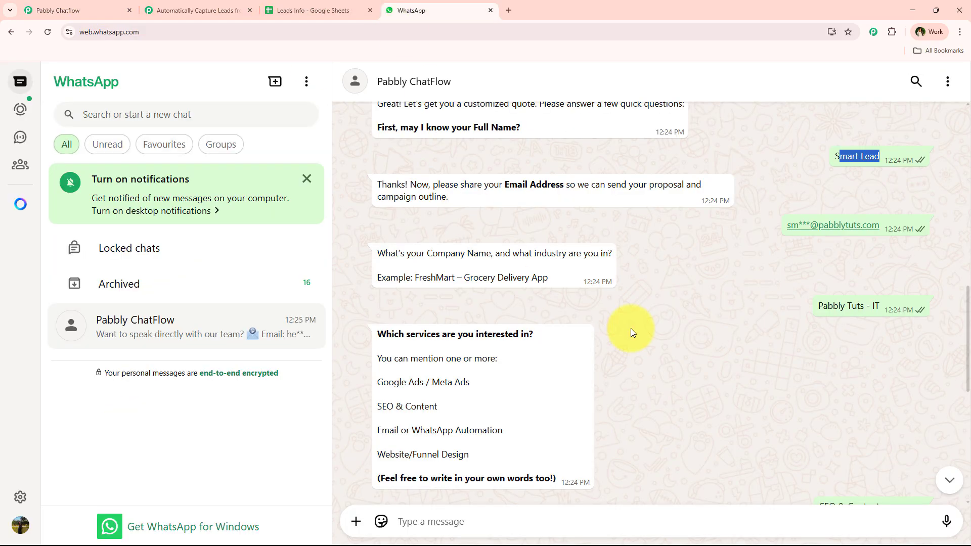
scroll(630, 329, "up", 3)
left_click(293, 10)
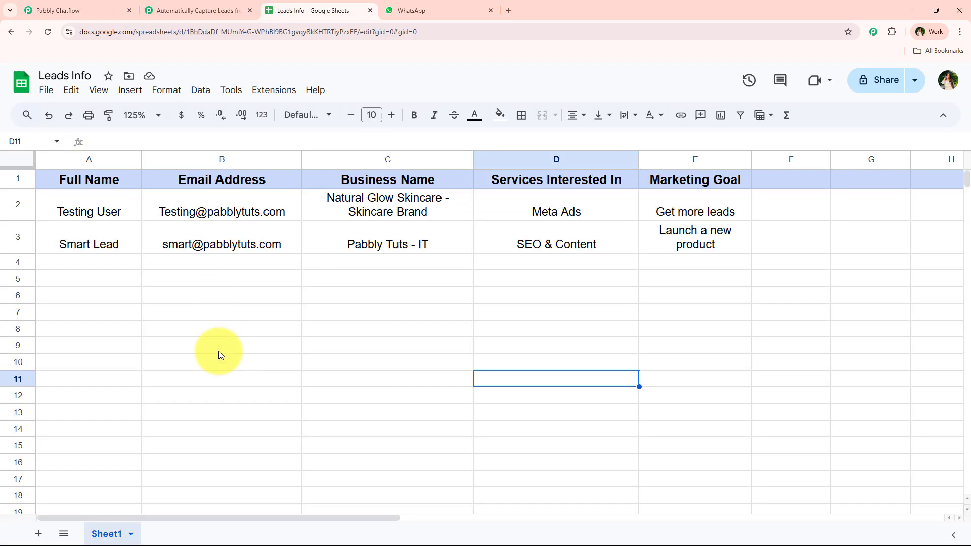
left_click(219, 358)
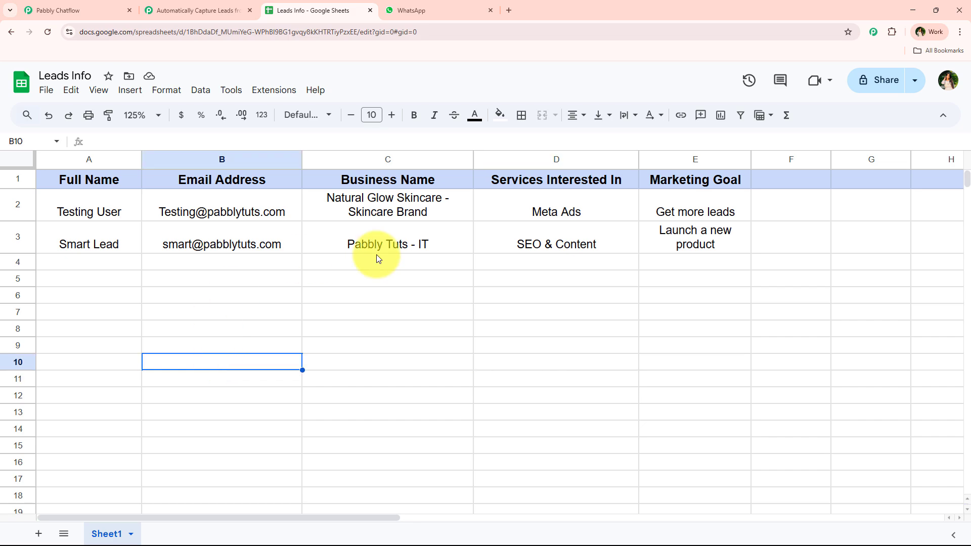
left_click(508, 9)
Step: Load pabbly.com/connect in the new tab, then check back on the WhatsApp chat and Leads Info sheet
left_click(417, 33)
type("p")
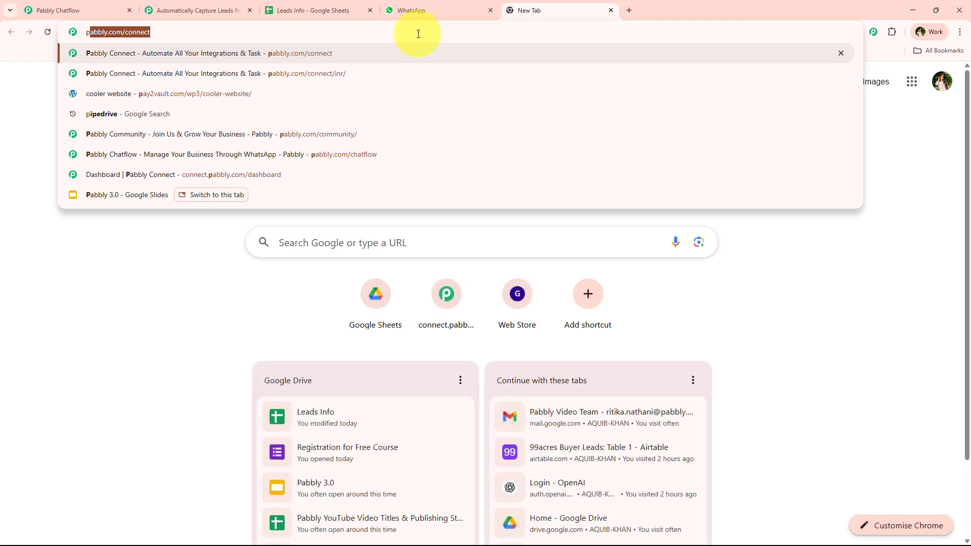
key("Return")
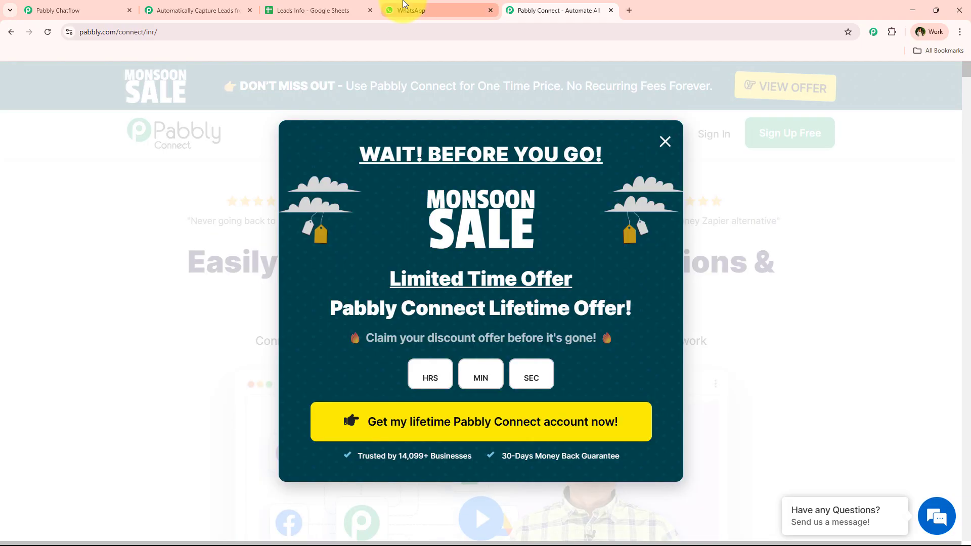
left_click(404, 10)
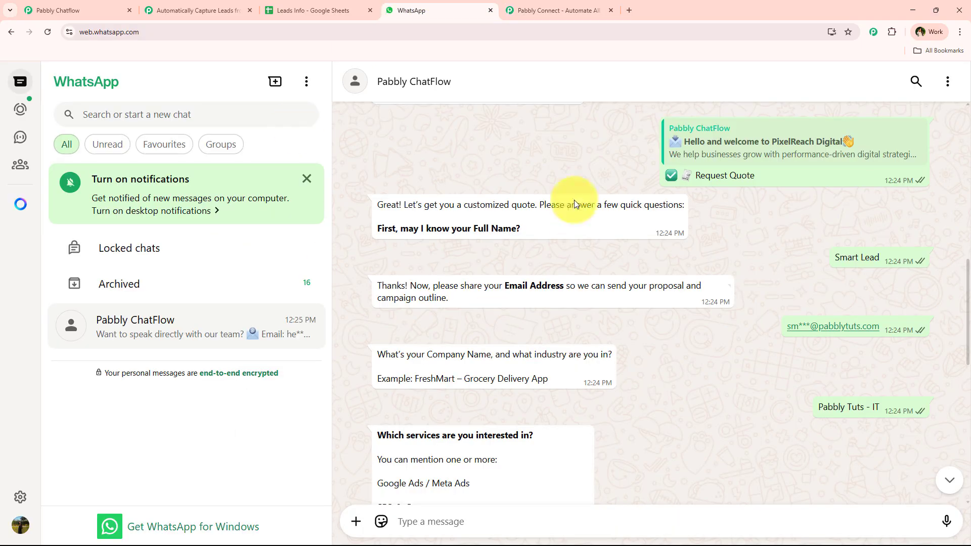
left_click(321, 7)
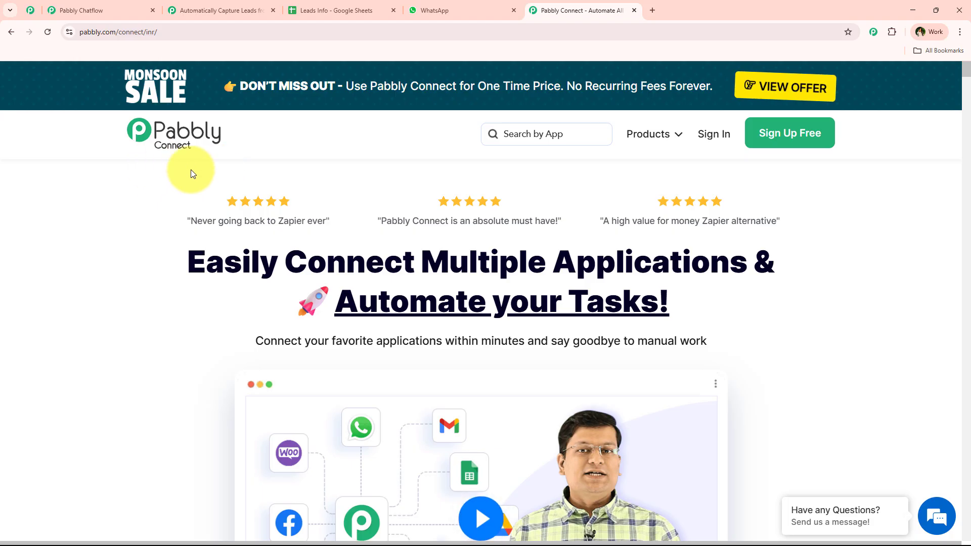
Step: Browse the Pabbly community page, then return to the Pabbly Connect homepage
left_click(24, 17)
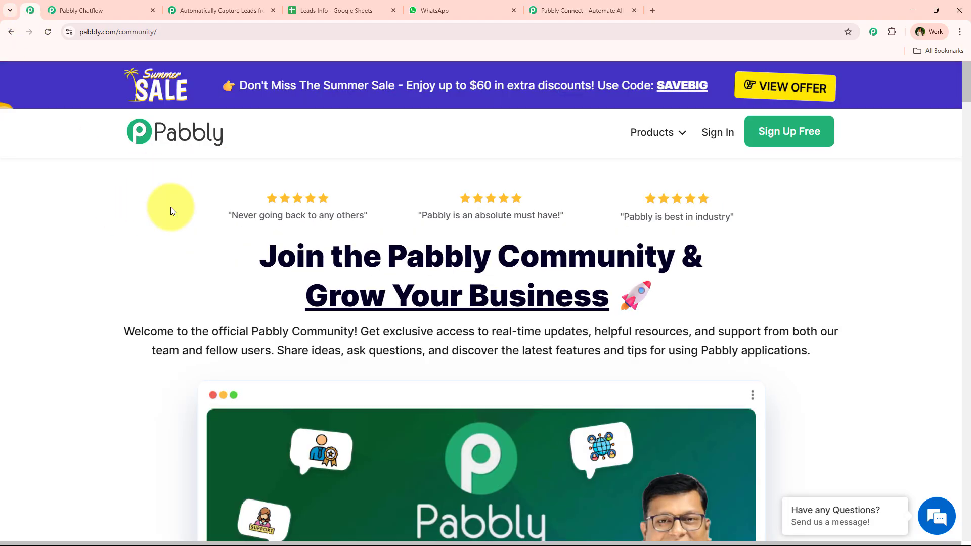
scroll(85, 207, "down", 5)
scroll(94, 221, "down", 20)
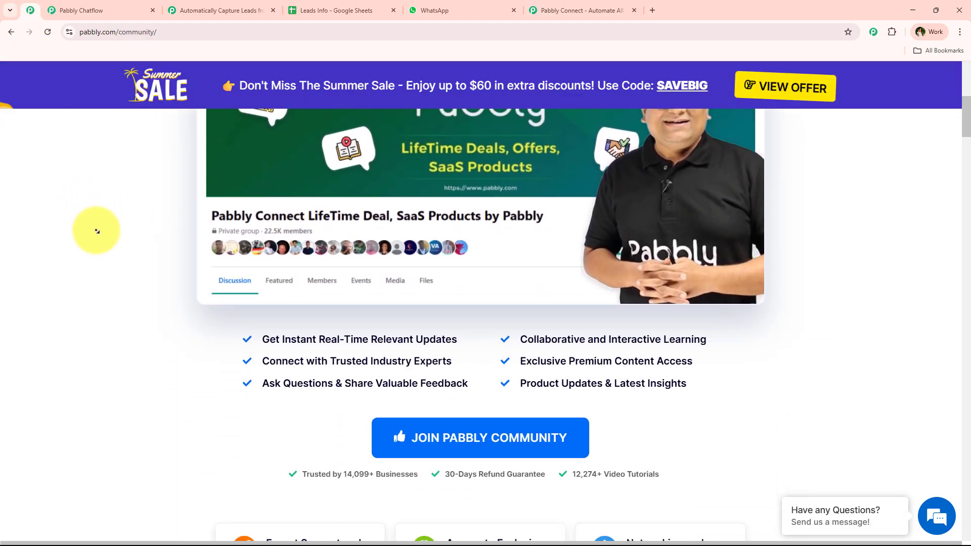
scroll(98, 236, "down", 2)
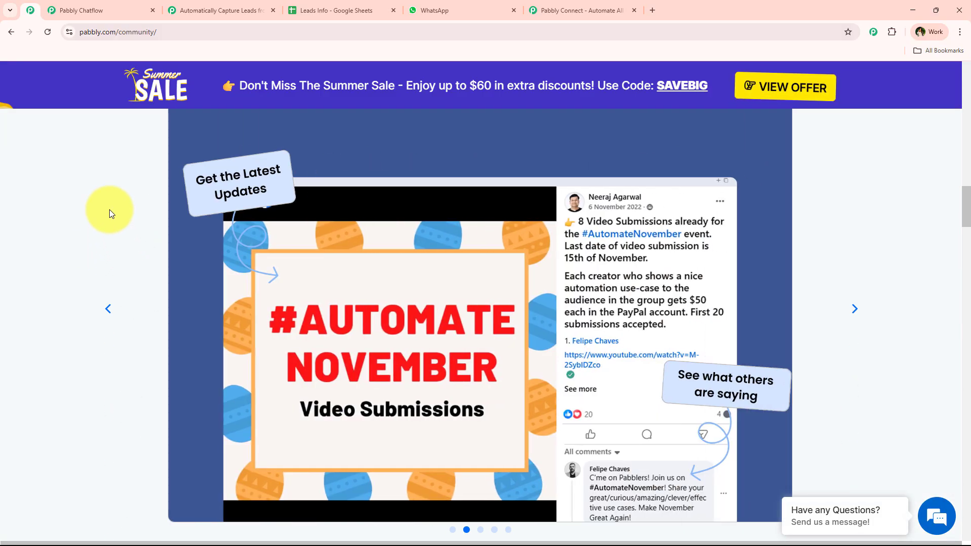
scroll(109, 210, "down", 10)
scroll(104, 210, "down", 2)
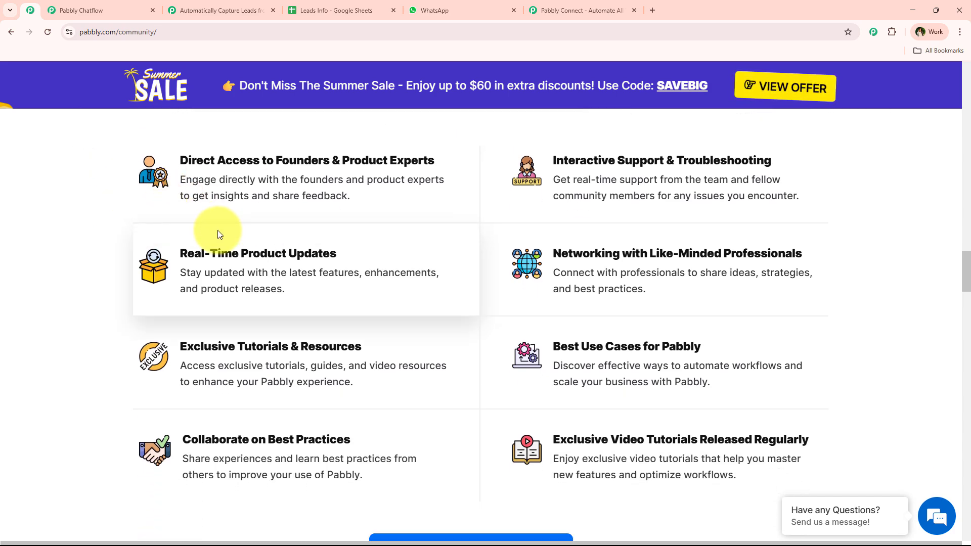
scroll(215, 235, "down", 14)
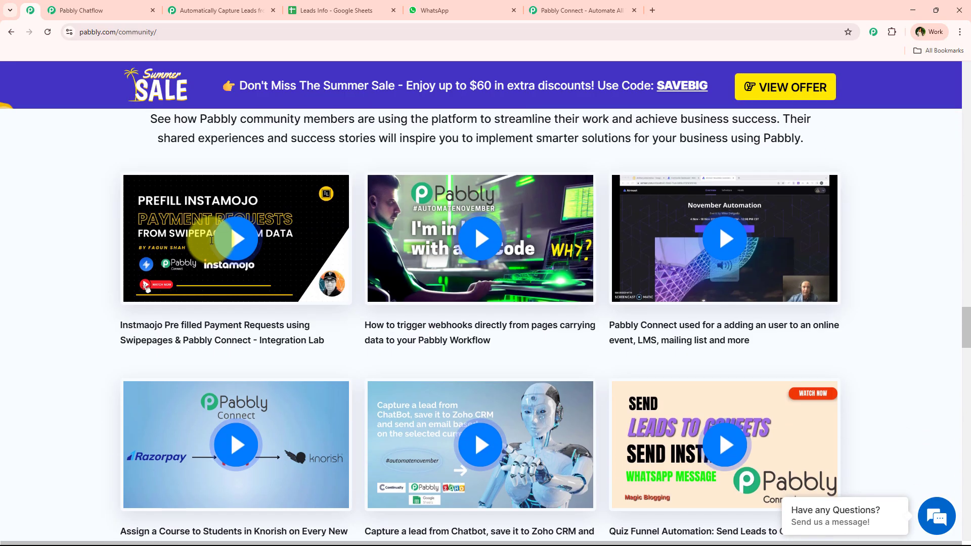
scroll(271, 261, "down", 2)
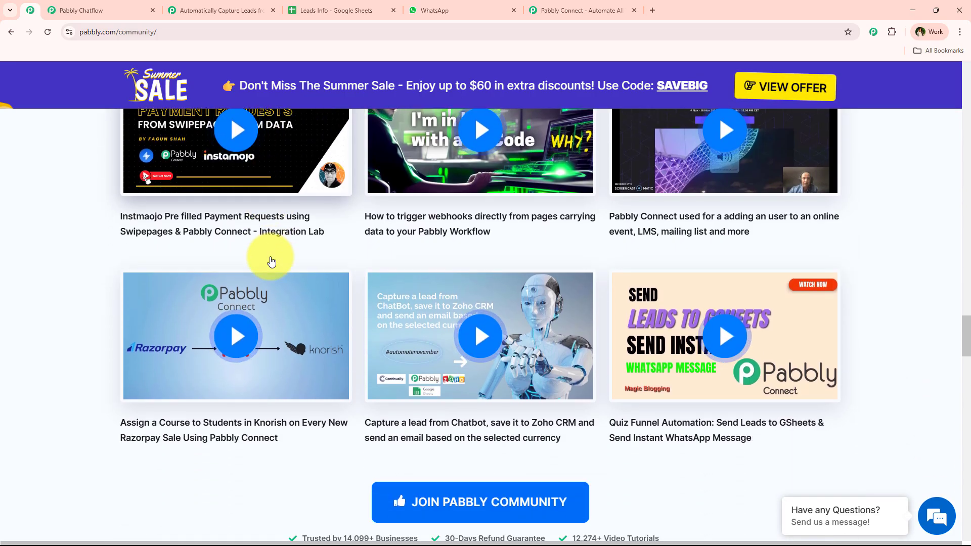
scroll(271, 261, "down", 14)
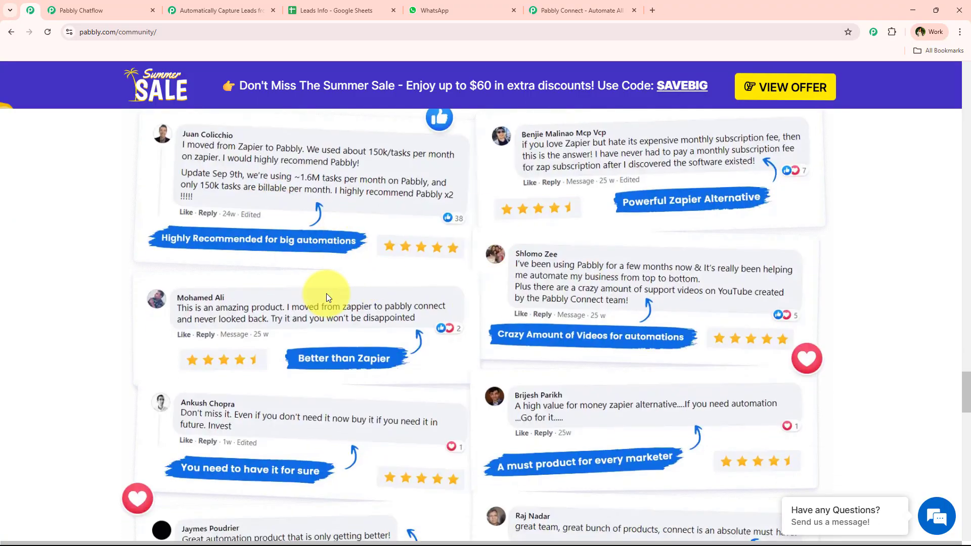
scroll(316, 214, "down", 18)
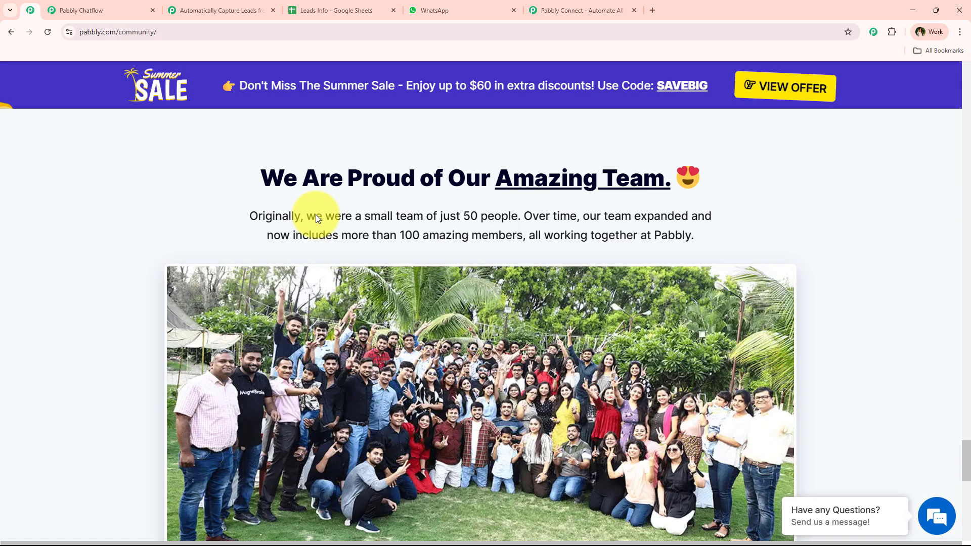
scroll(316, 215, "down", 2)
scroll(162, 171, "up", 12)
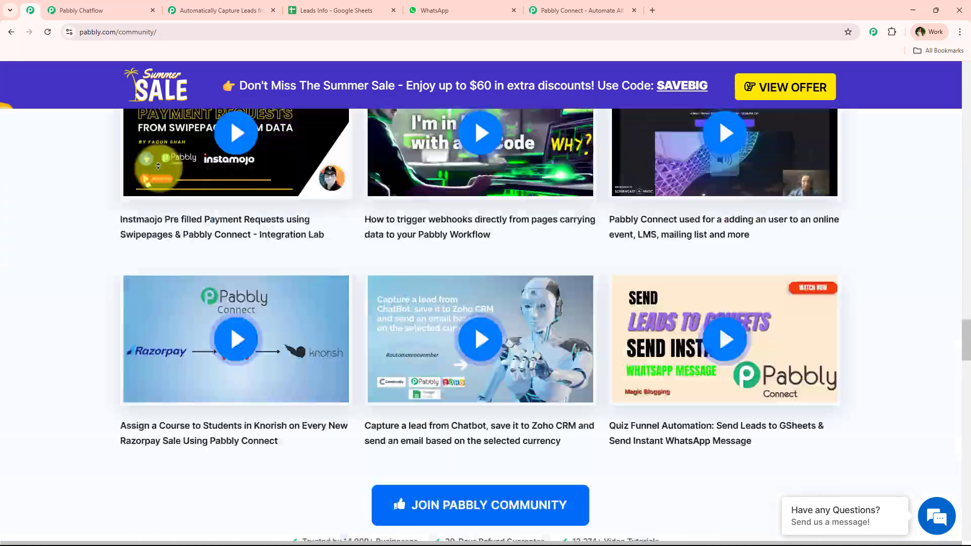
scroll(158, 167, "up", 15)
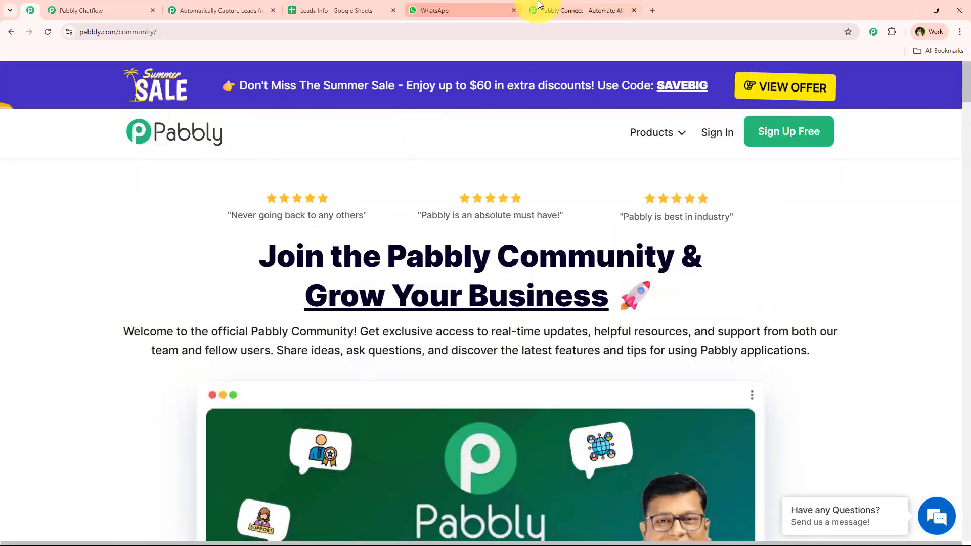
left_click(539, 5)
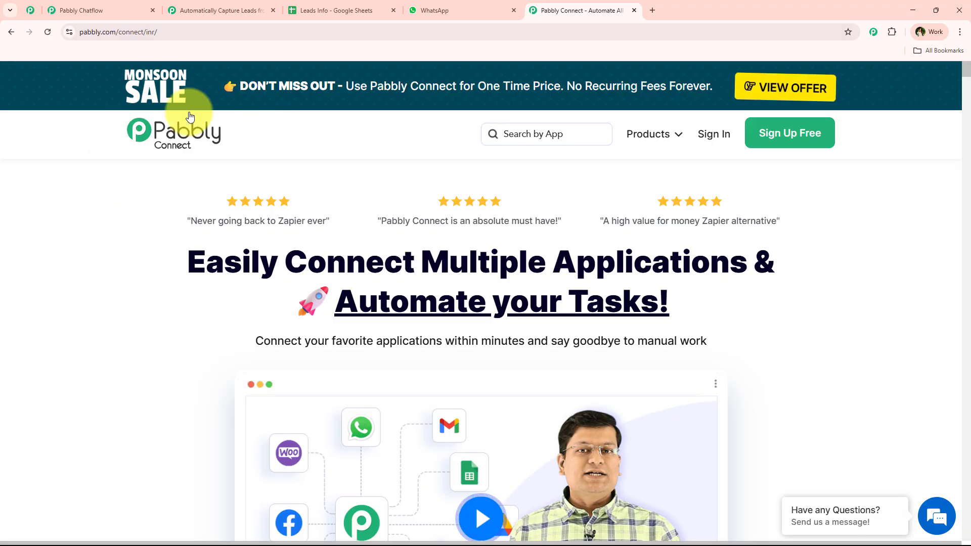
left_click(135, 31)
left_click(107, 210)
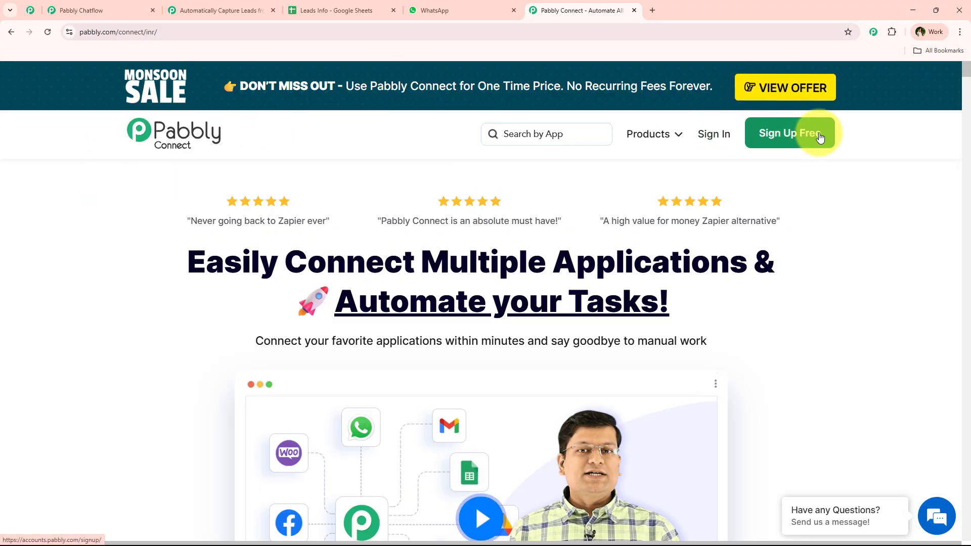
Step: Sign in to Pabbly Accounts and launch Pabbly Connect with Access Now from All Pabbly Apps
left_click(702, 133)
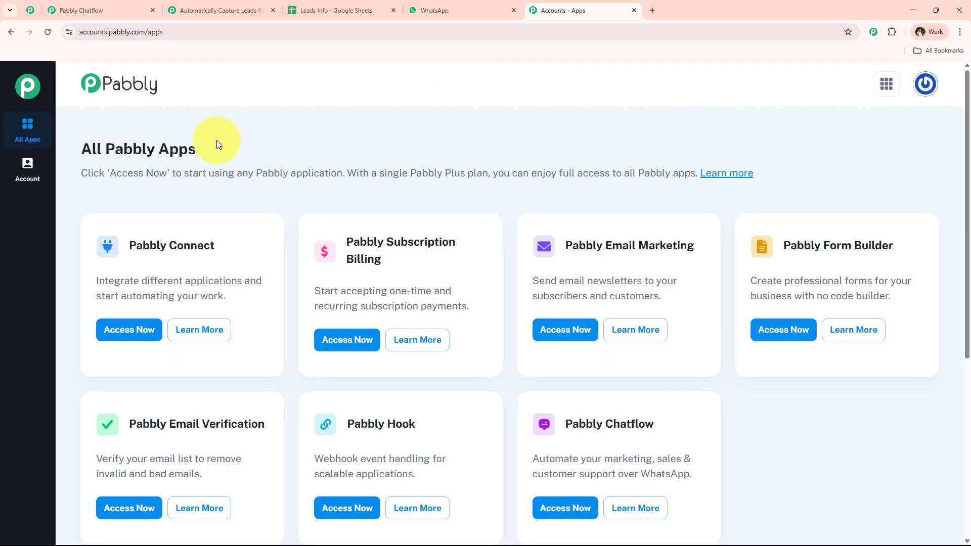
left_click_drag(218, 145, 80, 148)
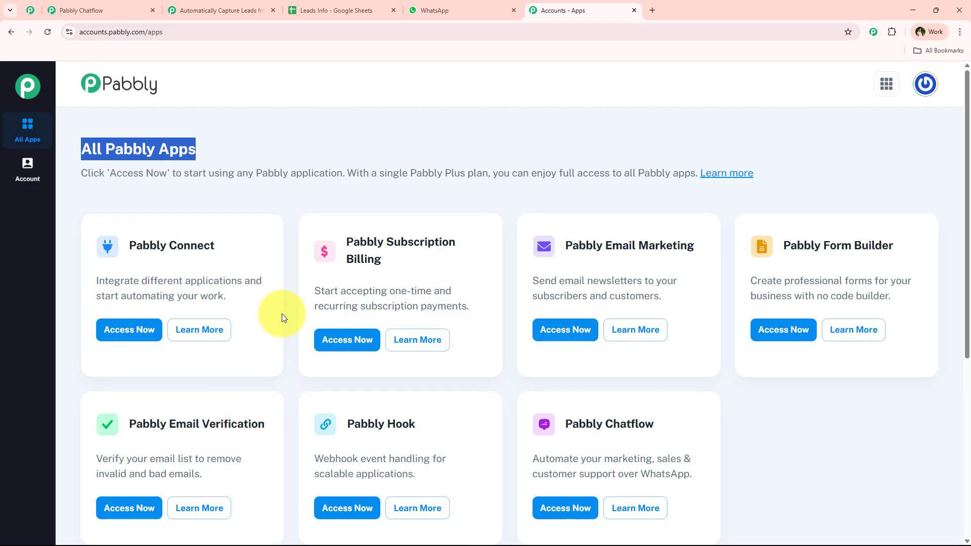
left_click_drag(130, 245, 243, 285)
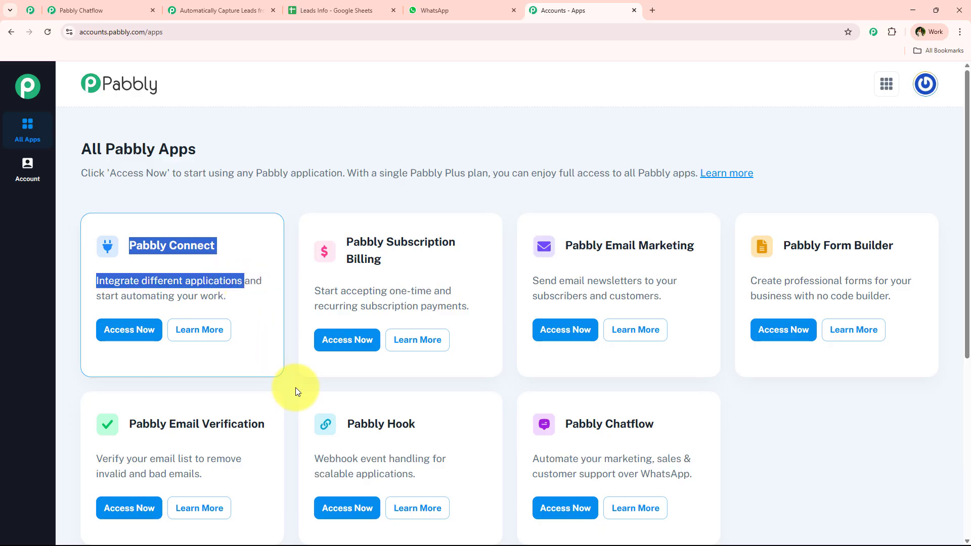
left_click(128, 336)
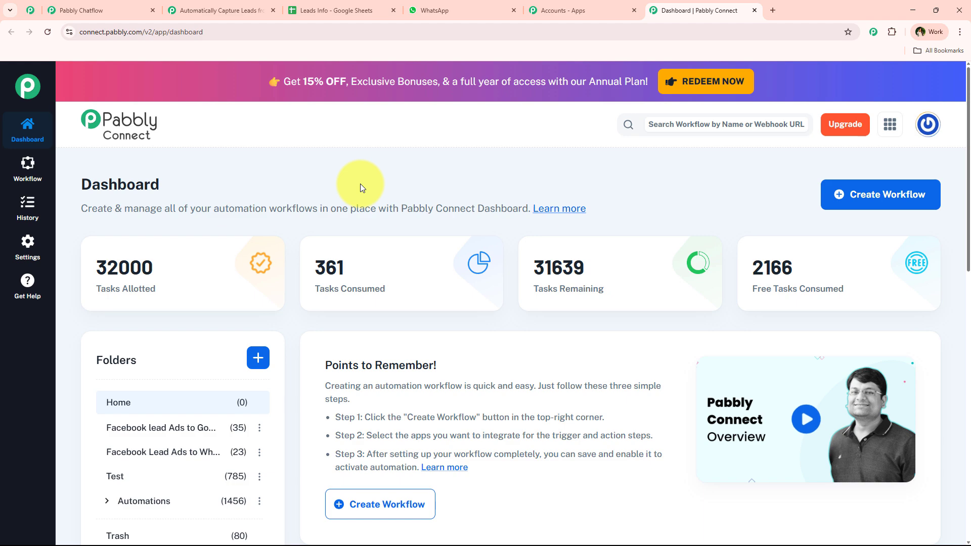
Step: Start a workflow, then cancel and look through the Automations folder and the new-folder form
left_click(894, 207)
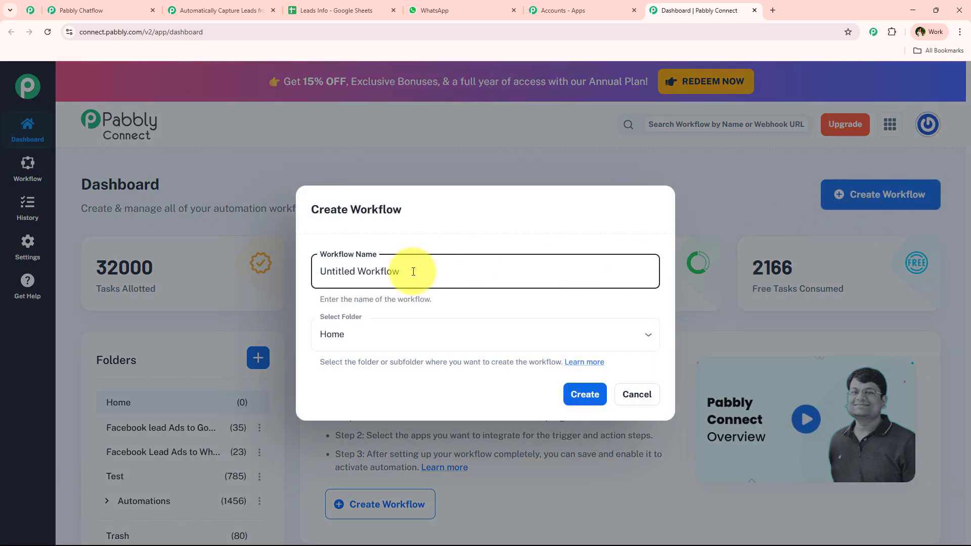
triple_click(440, 268)
left_click(403, 331)
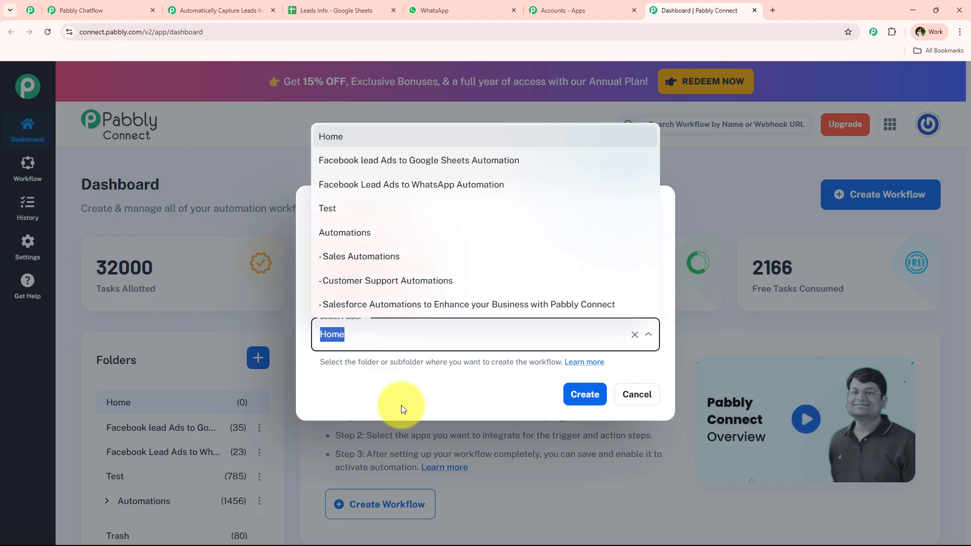
left_click(401, 405)
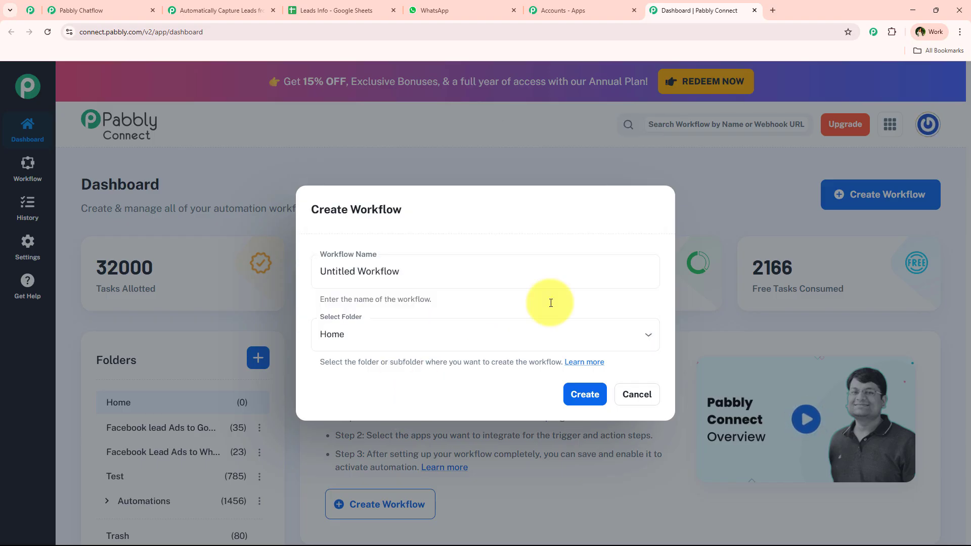
left_click(647, 396)
scroll(195, 293, "down", 3)
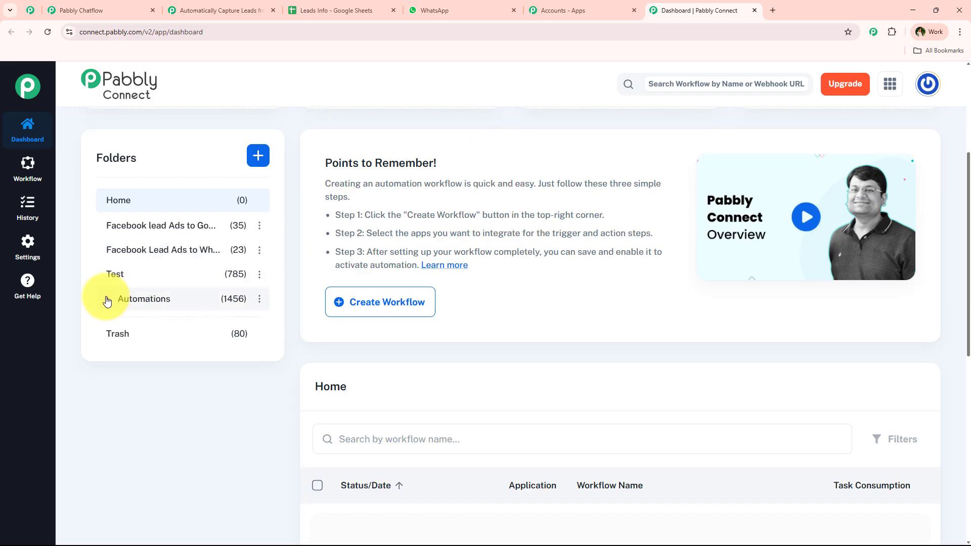
left_click(107, 299)
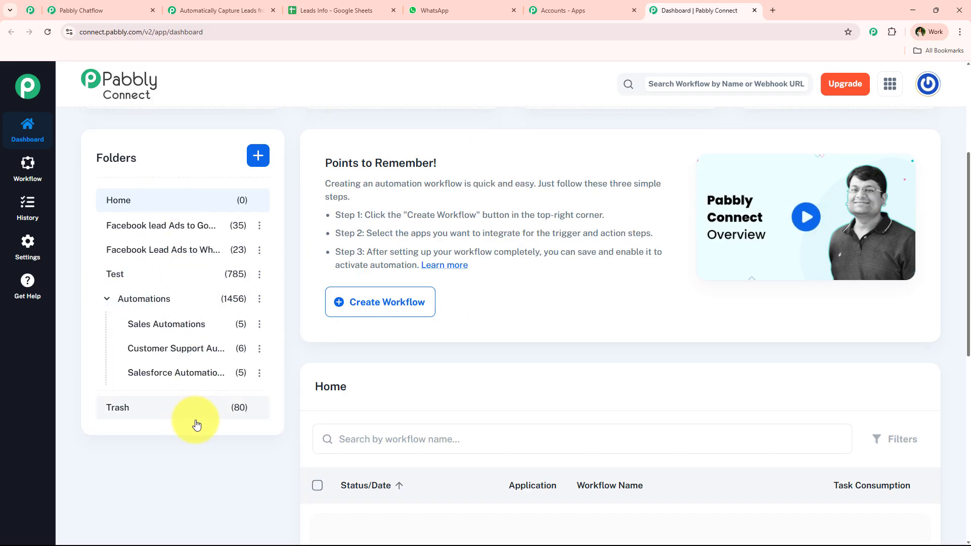
scroll(269, 344, "up", 4)
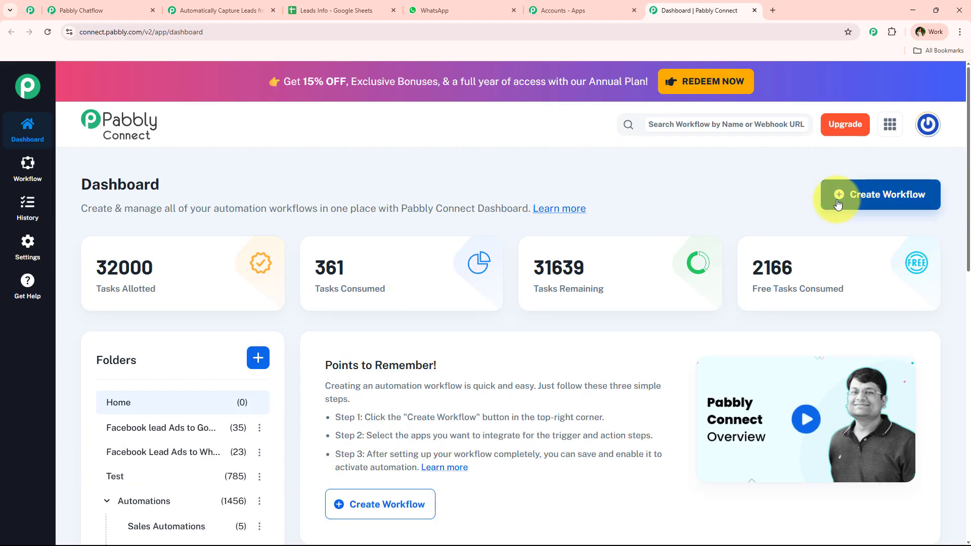
left_click(258, 357)
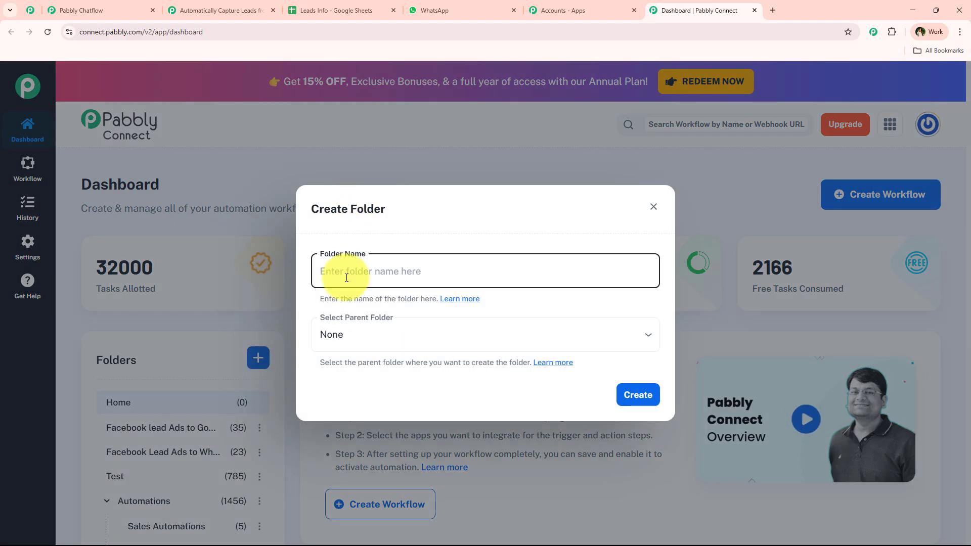
left_click(654, 209)
Step: Name a new workflow 'Automatically Capture Leads from WhatsApp Chatbot into Google Sheets' in the Automations folder
left_click(849, 195)
left_click(381, 334)
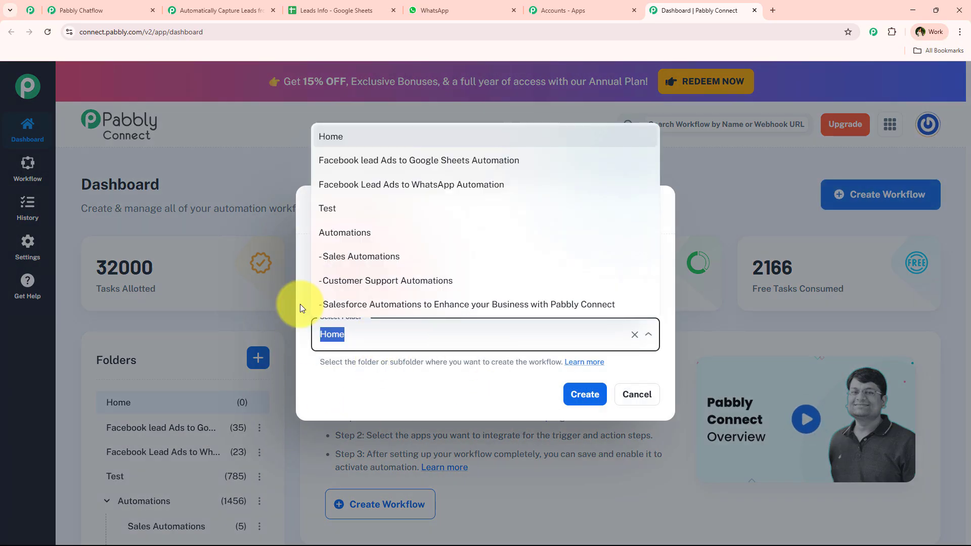
left_click(358, 236)
triple_click(479, 271)
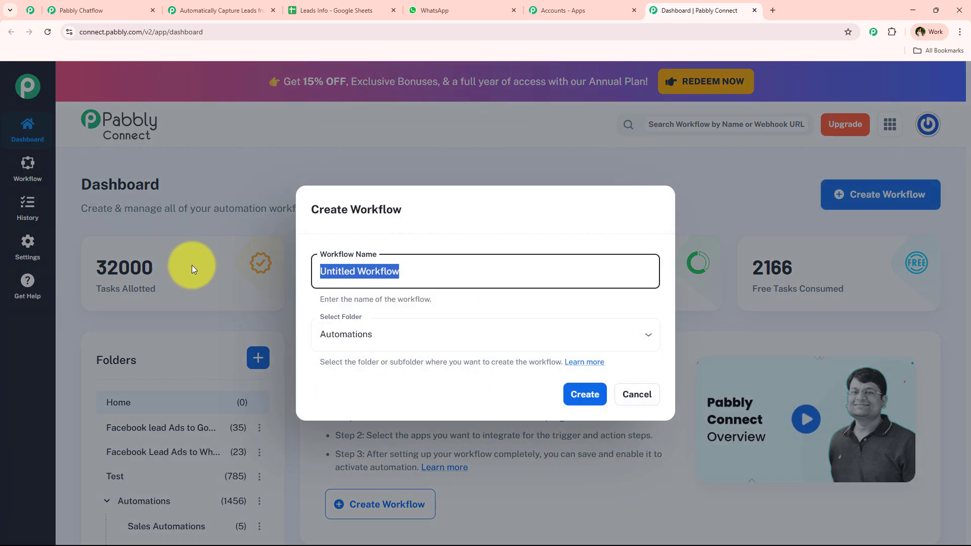
key("ctrl+v")
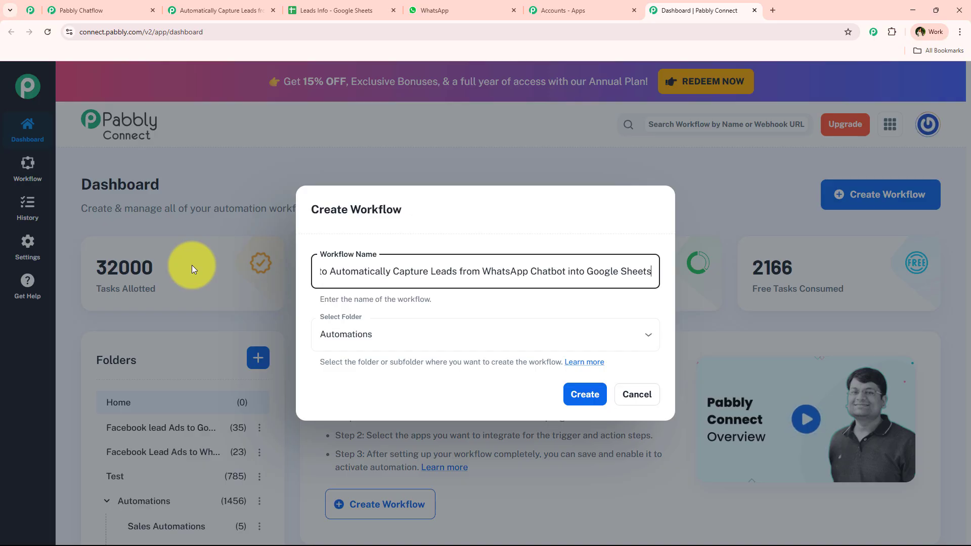
left_click_drag(334, 271, 302, 280)
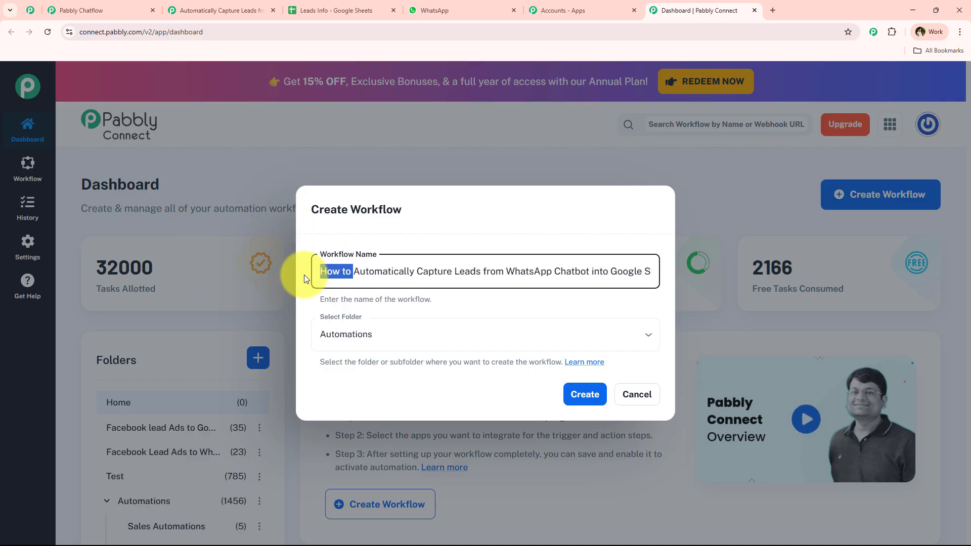
key("BackSpace")
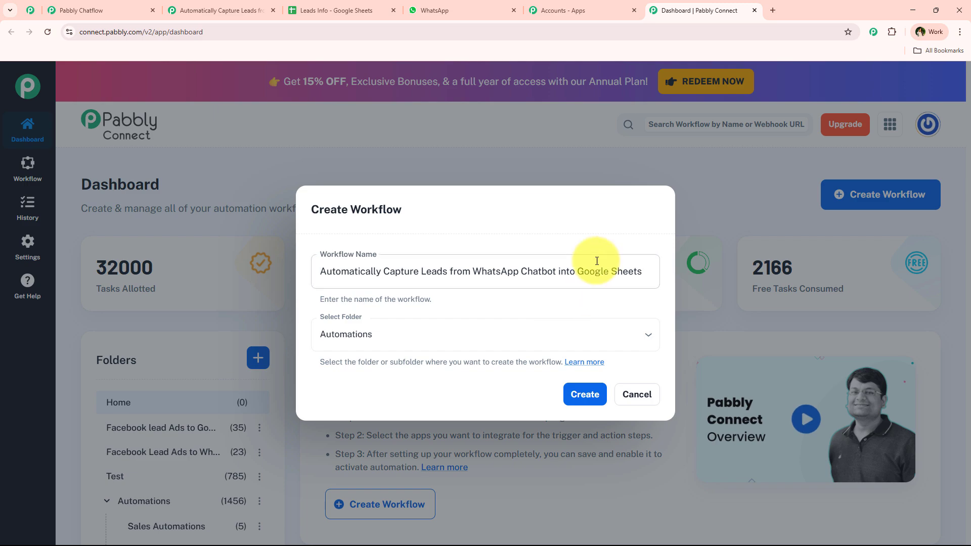
Step: Create the workflow and look over its empty trigger and action steps in the editor
left_click(594, 405)
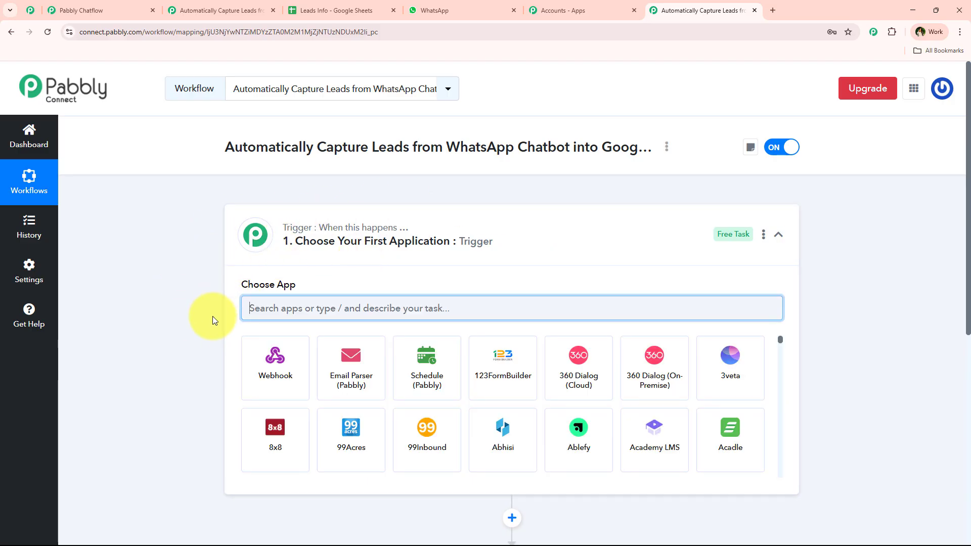
left_click(560, 228)
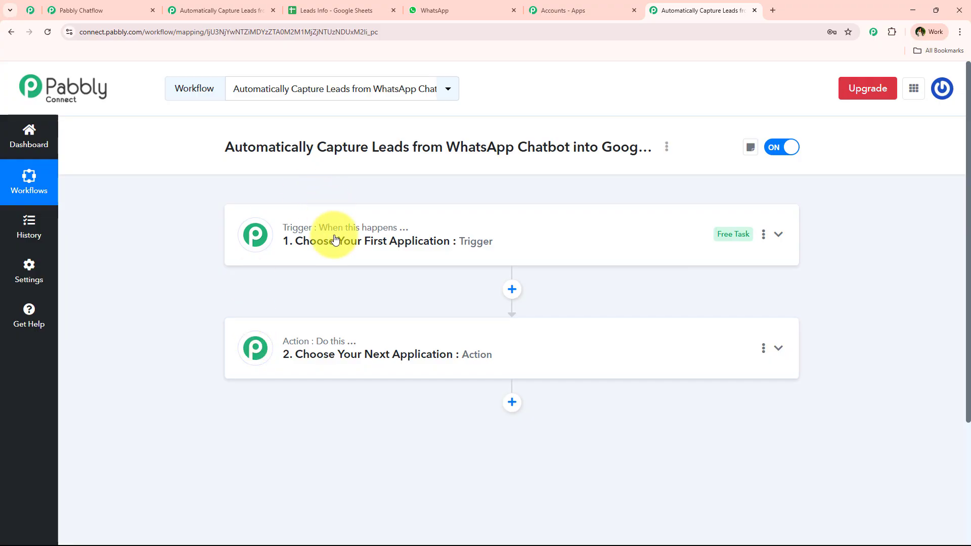
mouse_move(338, 232)
mouse_move(335, 349)
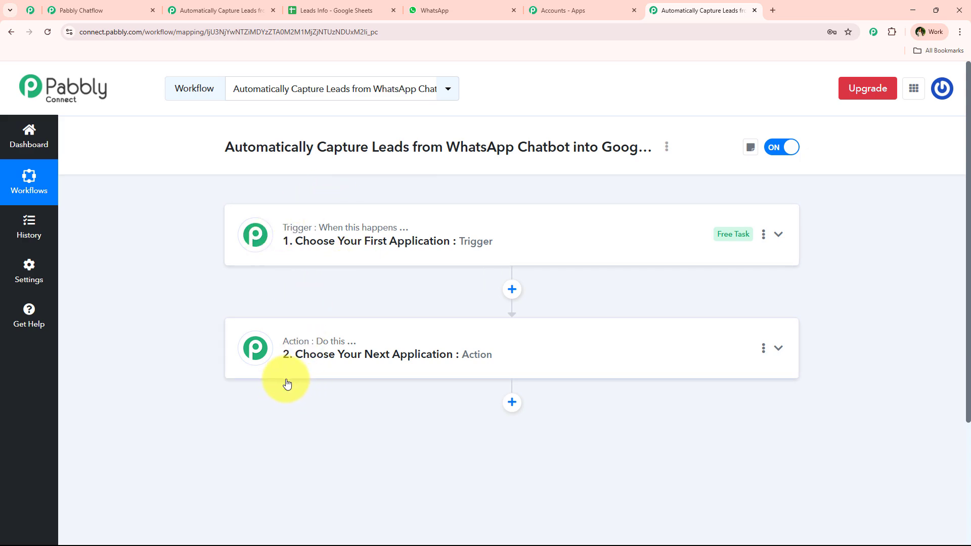
Step: Set the trigger app to Pabbly Chatflow with the New Message Received event
left_click(617, 224)
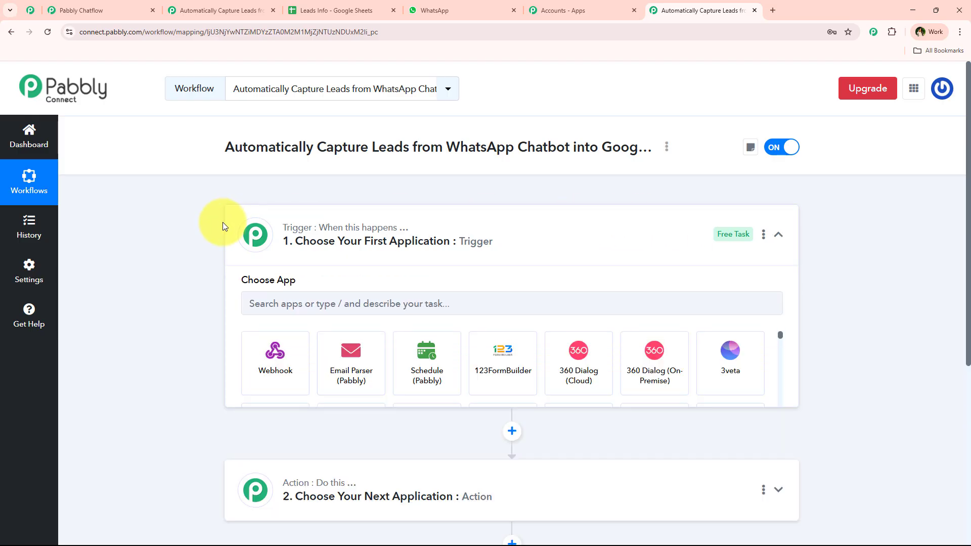
left_click(442, 308)
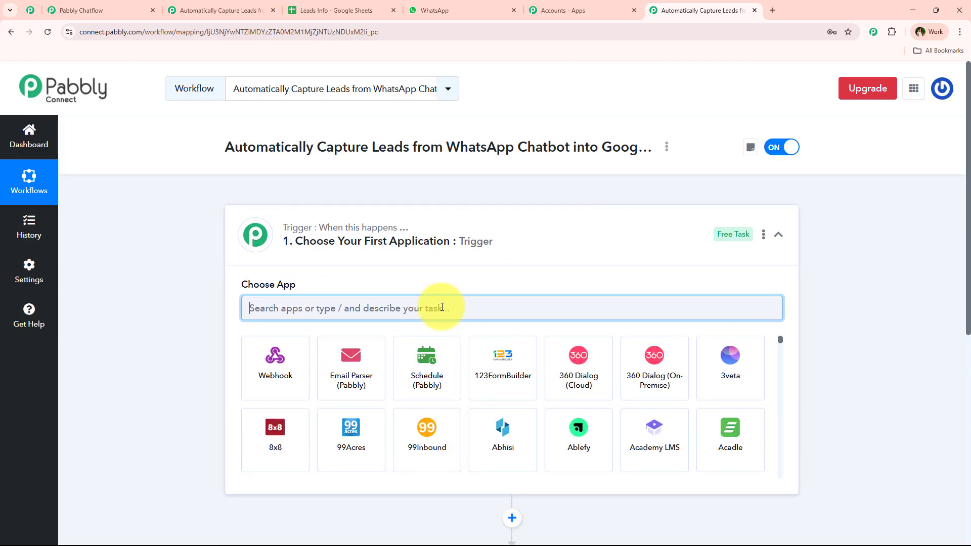
type("Pa")
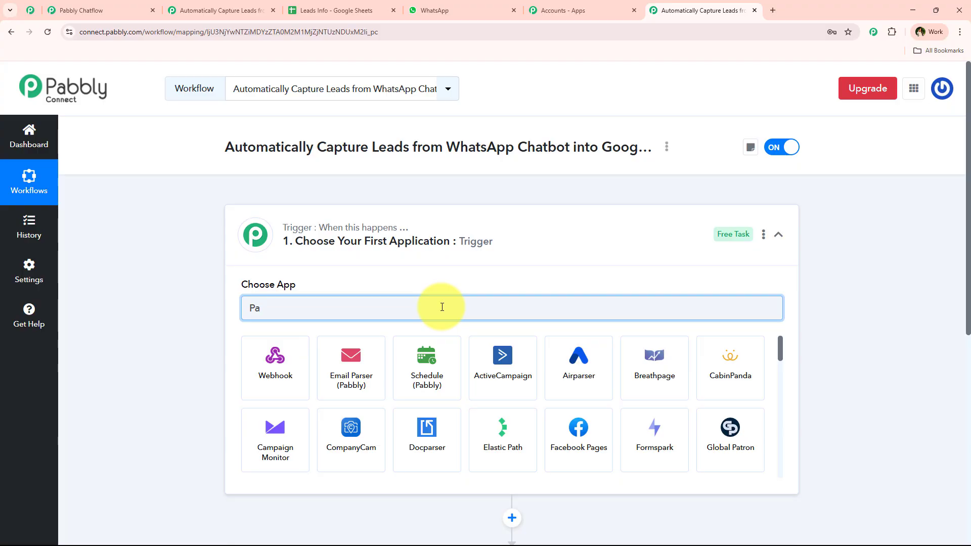
type("bb")
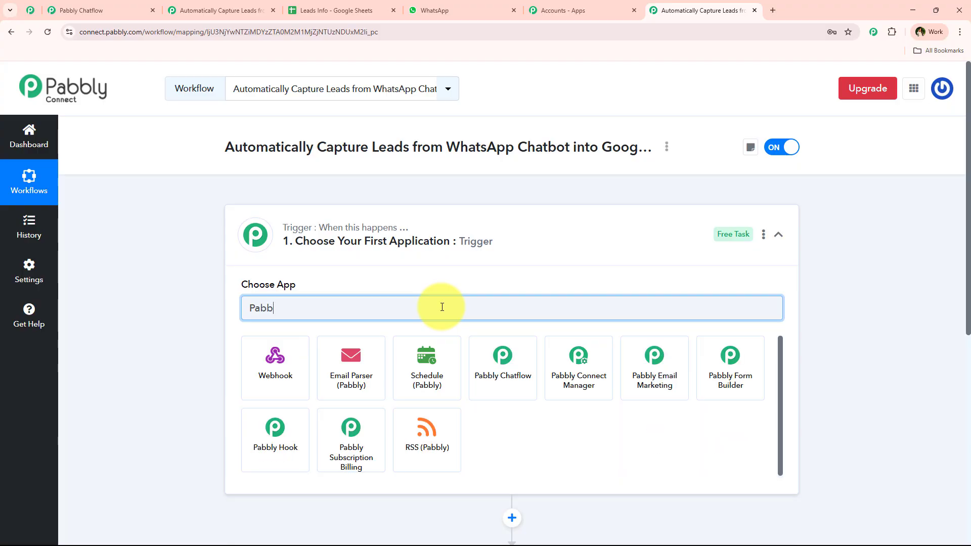
type("ly ")
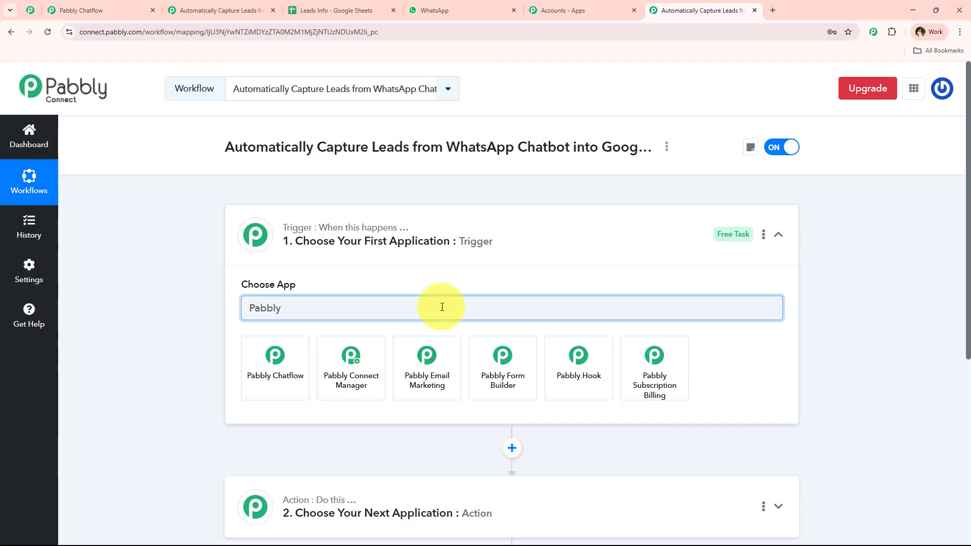
type("Chat")
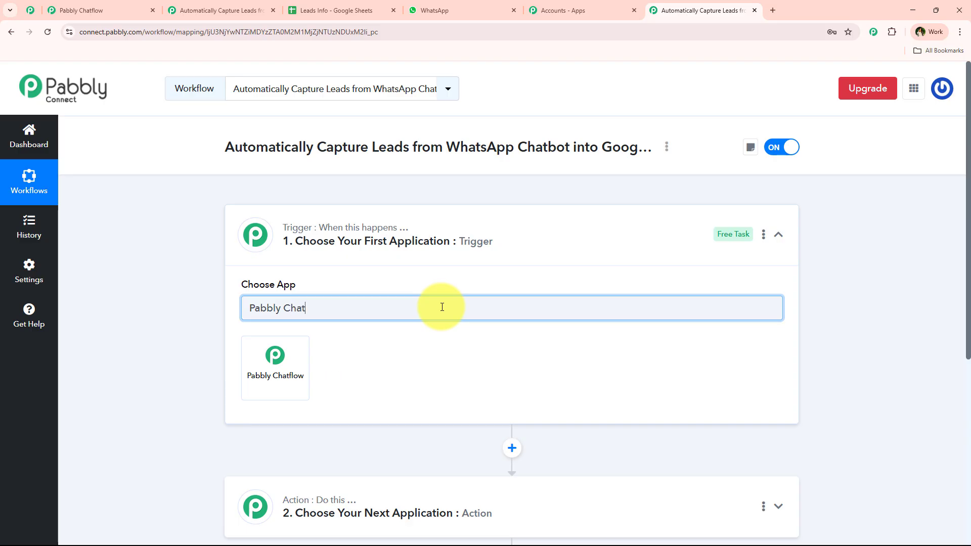
left_click(275, 358)
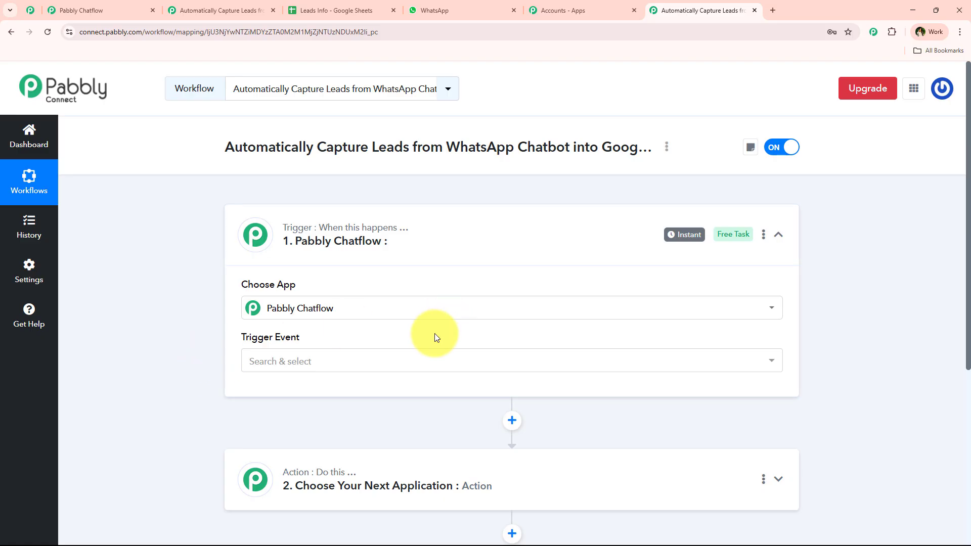
left_click(386, 354)
scroll(498, 362, "down", 1)
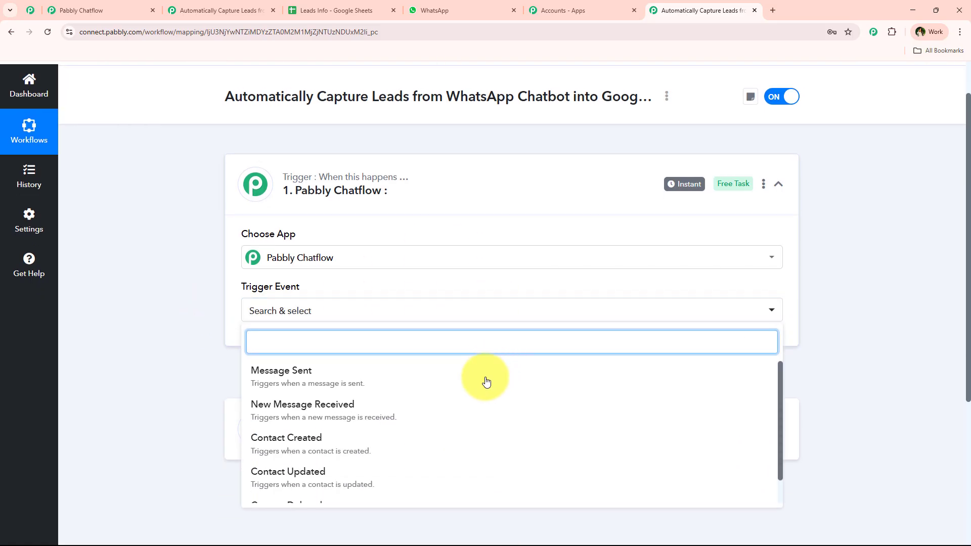
left_click(304, 414)
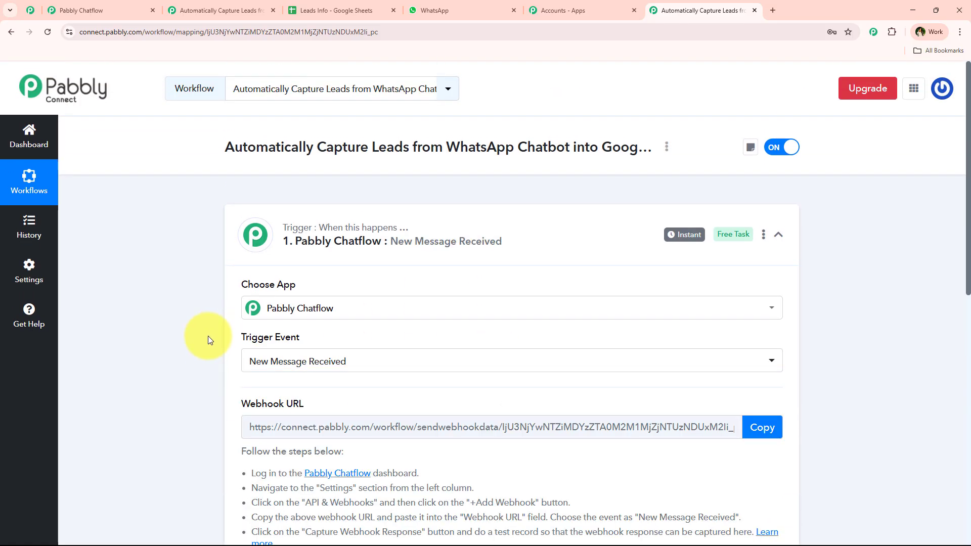
scroll(197, 375, "down", 2)
scroll(190, 408, "down", 2)
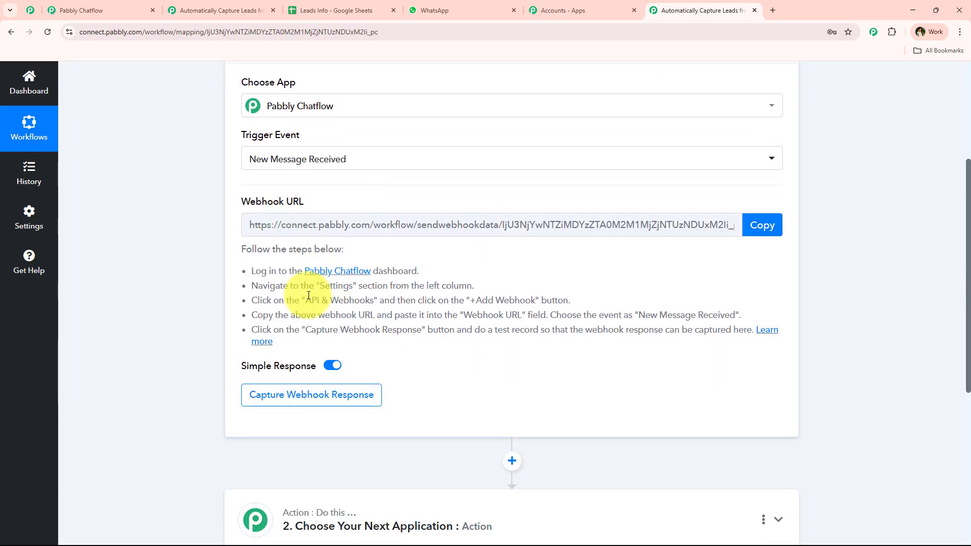
scroll(253, 259, "up", 4)
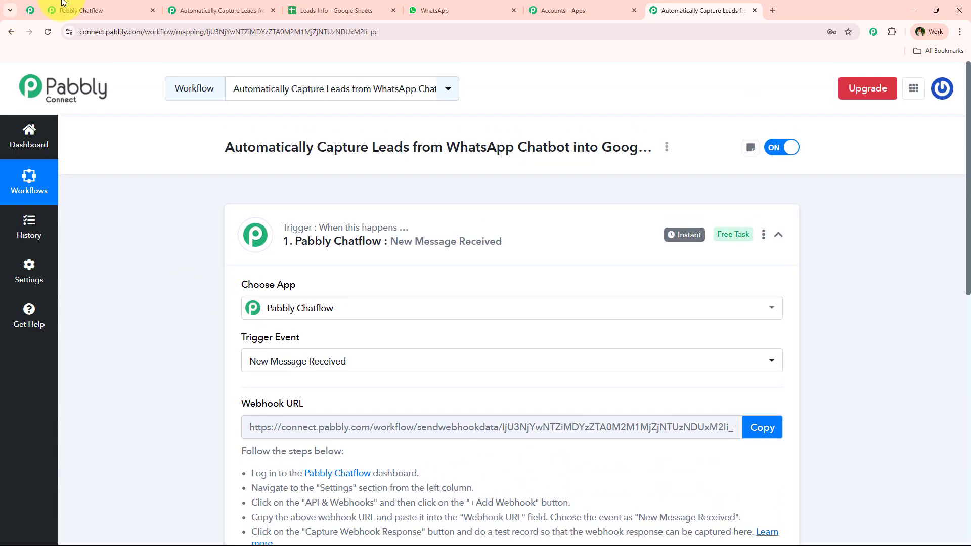
Step: Glance at the Chatflow chatbot flow, then return to review the trigger's webhook URL
left_click(102, 7)
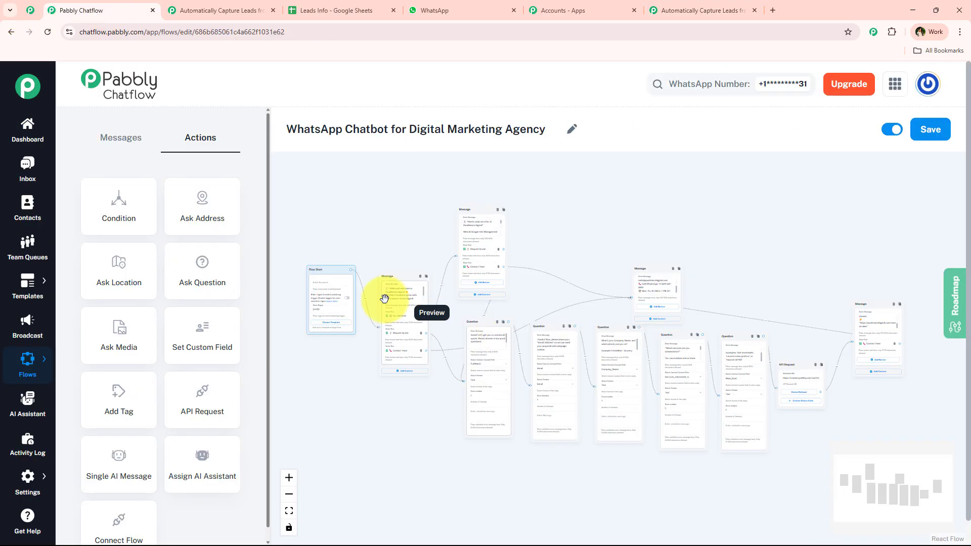
left_click(678, 11)
scroll(192, 287, "down", 5)
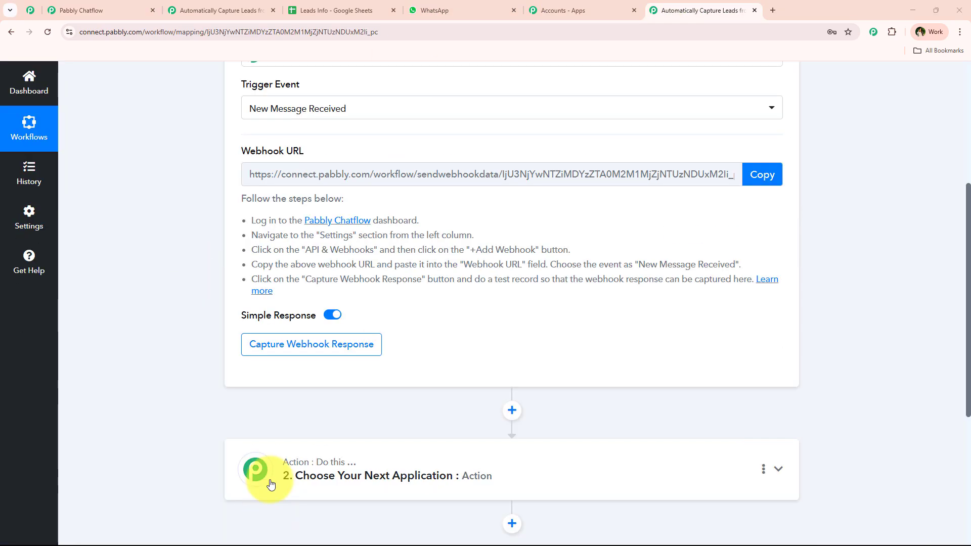
scroll(239, 364, "up", 4)
scroll(288, 281, "down", 1)
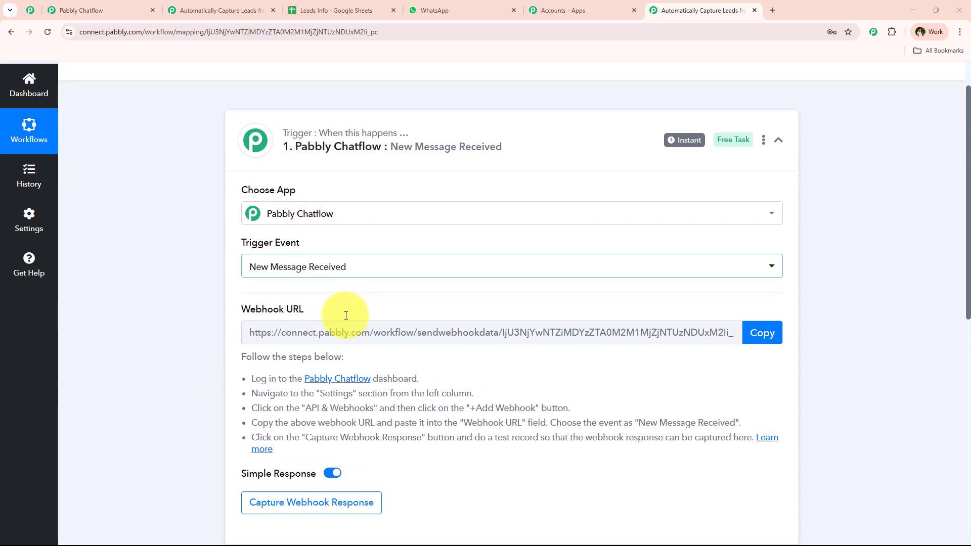
scroll(184, 340, "down", 1)
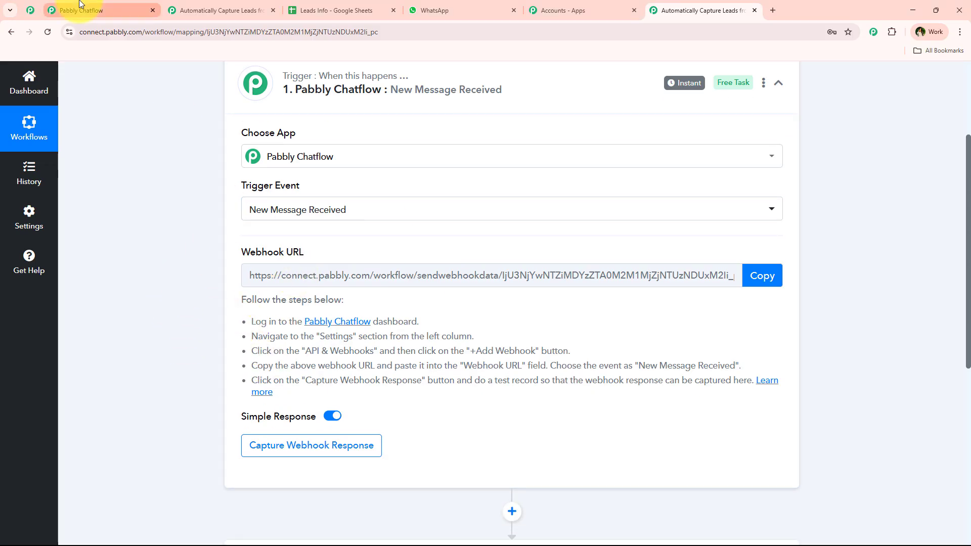
Step: Go to the Pabbly Chatflow dashboard and review the options for adding a WhatsApp number
left_click(133, 3)
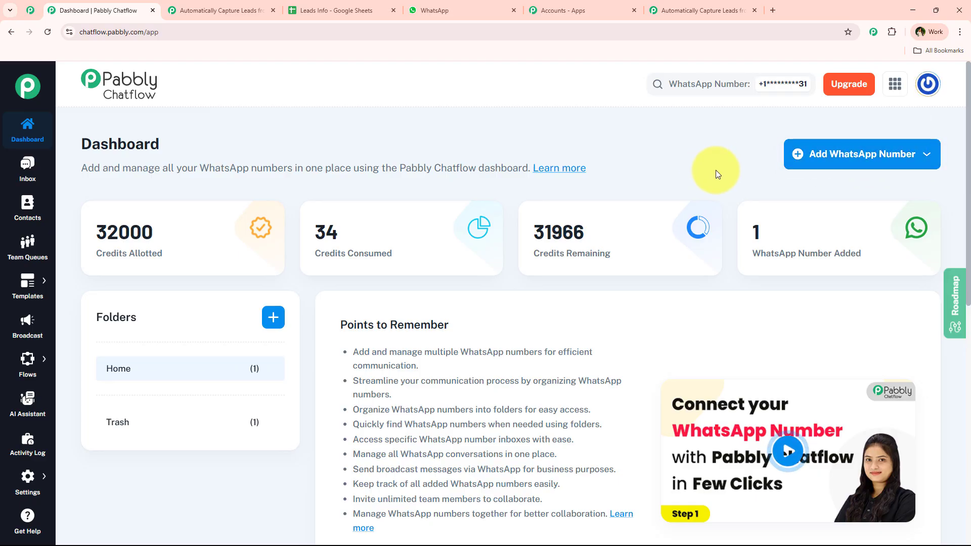
left_click(903, 160)
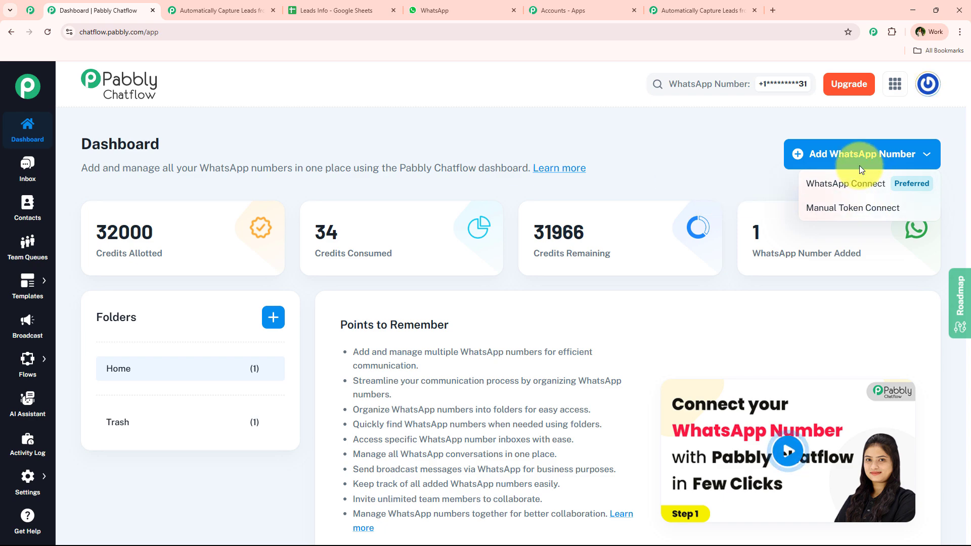
scroll(509, 358, "down", 4)
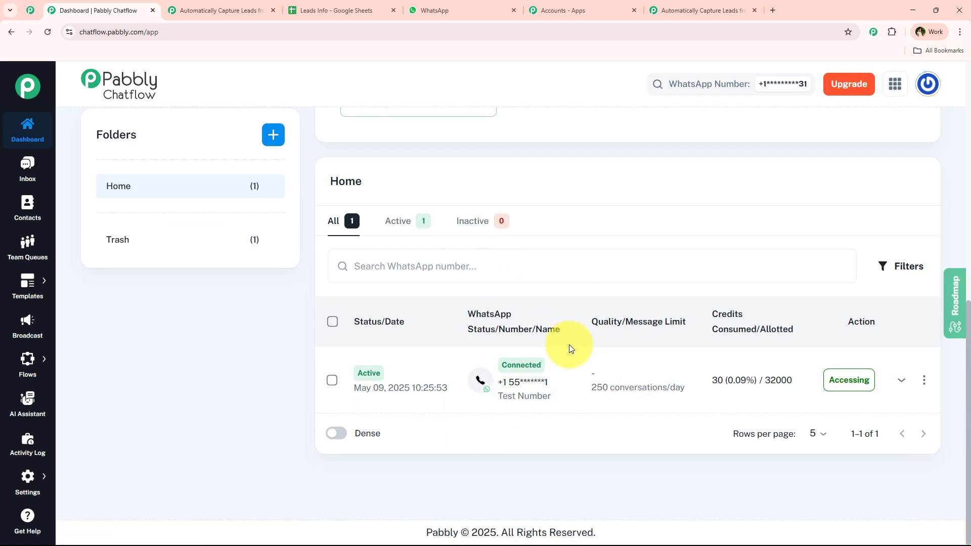
scroll(291, 395, "up", 4)
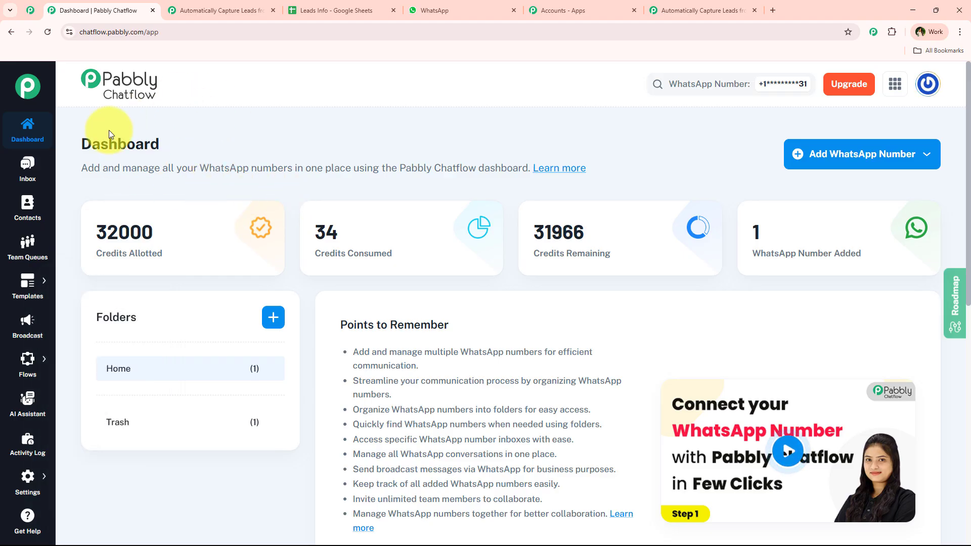
Step: Open Flows from the sidebar flyout and add a new flow in the builder
mouse_move(31, 362)
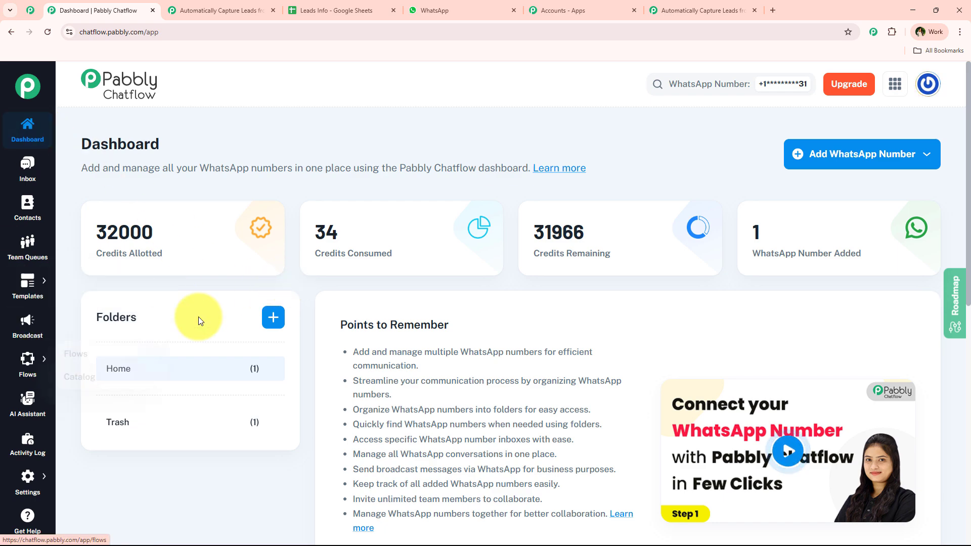
mouse_move(97, 349)
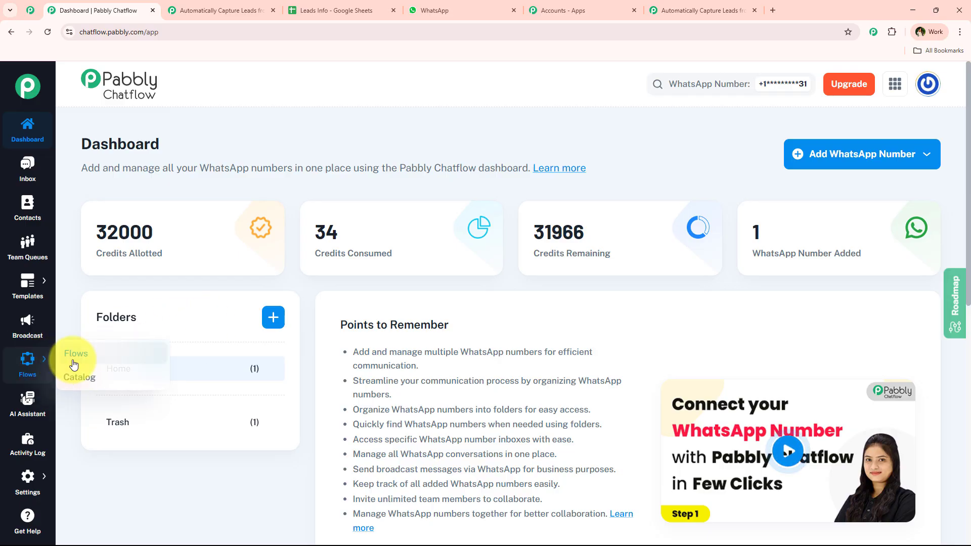
left_click(76, 353)
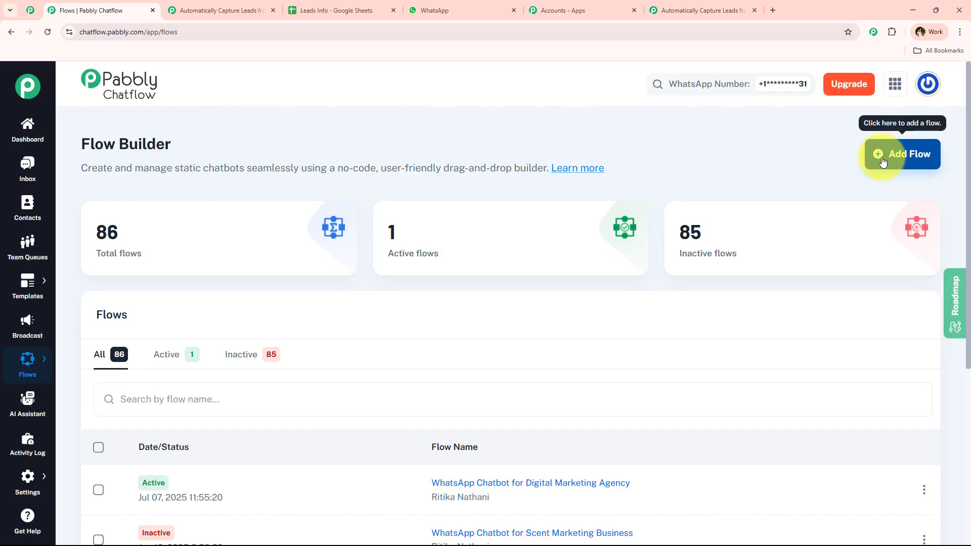
left_click(911, 155)
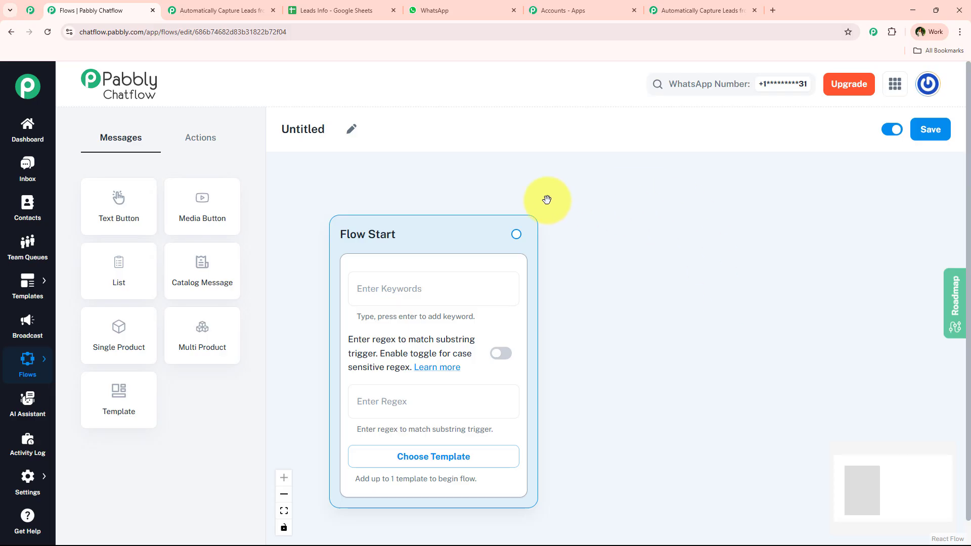
Step: Replace the 'Untitled' flow name with 'WhatsApp Chatbot for Digital Marketing Agency' using the pencil icon
left_click(351, 129)
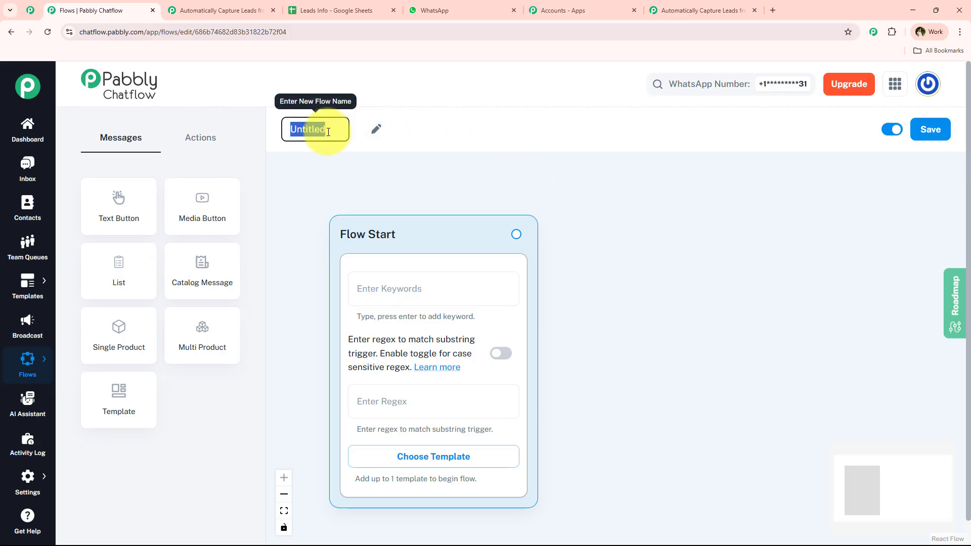
type("M")
type("s")
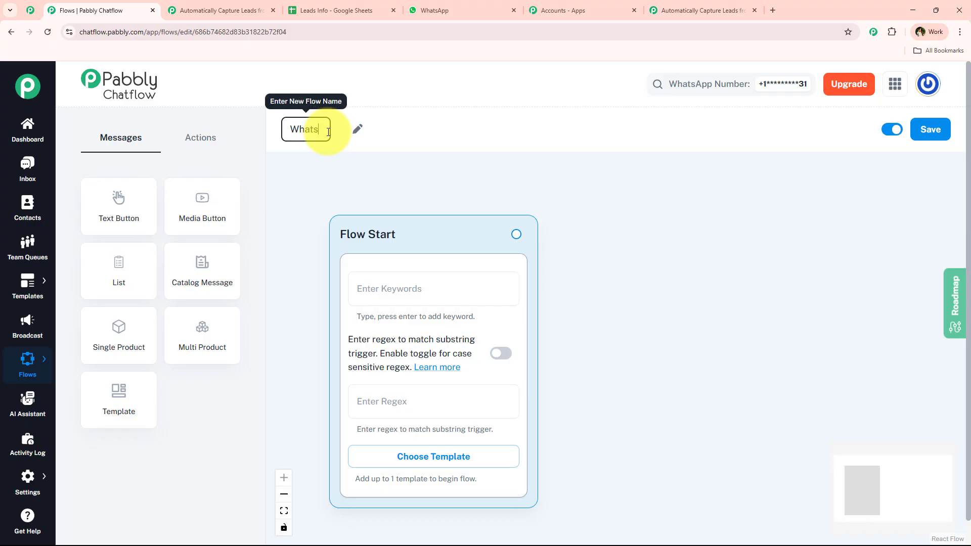
type("App")
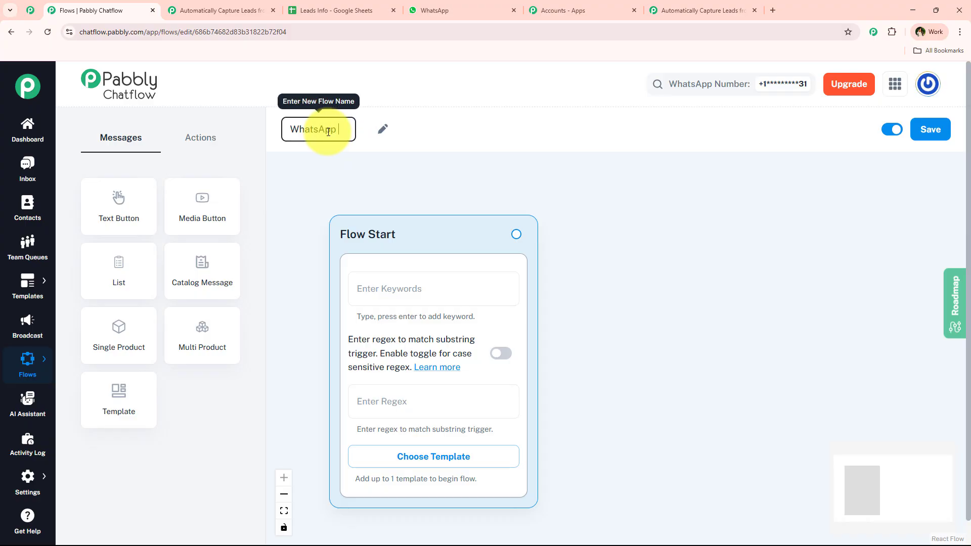
type(" Chatb")
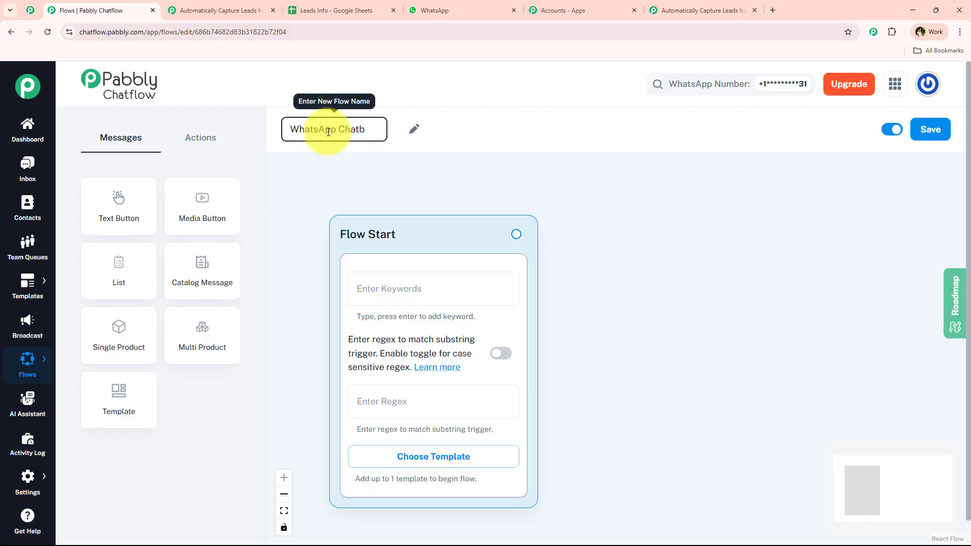
type("ot for")
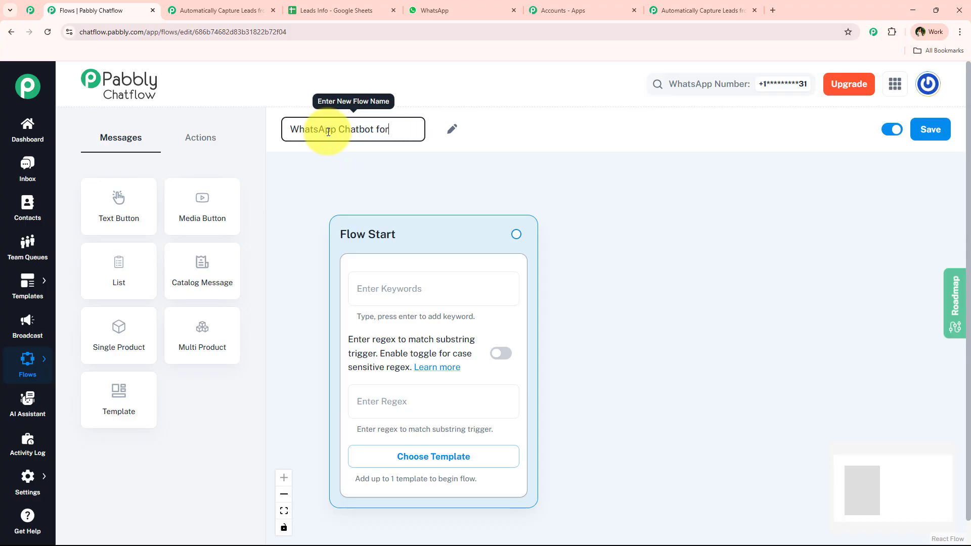
type(" Digital ")
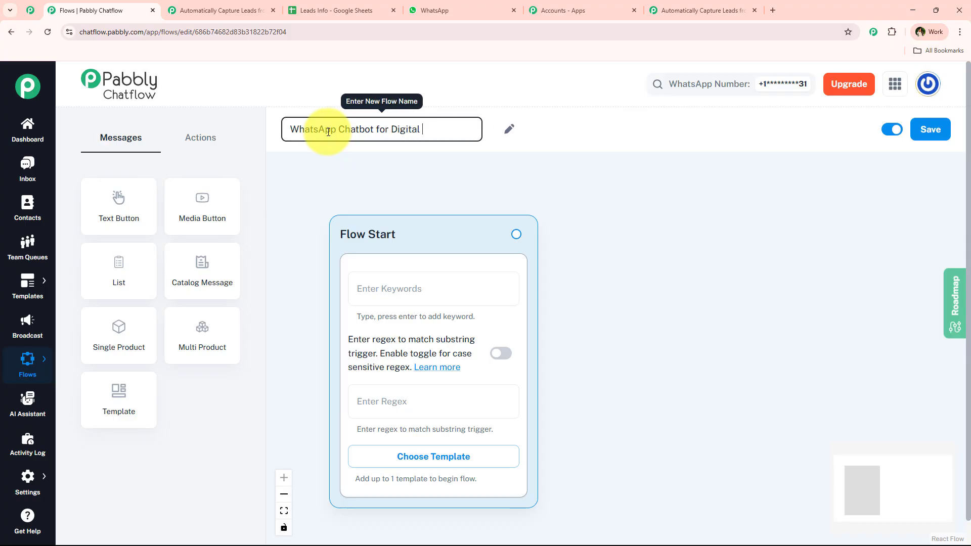
type("Mark")
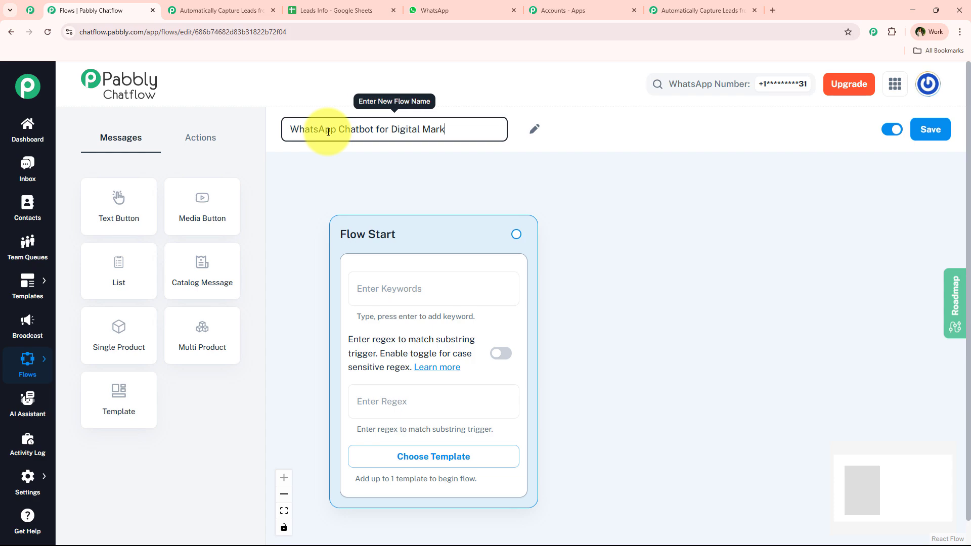
type("eting ")
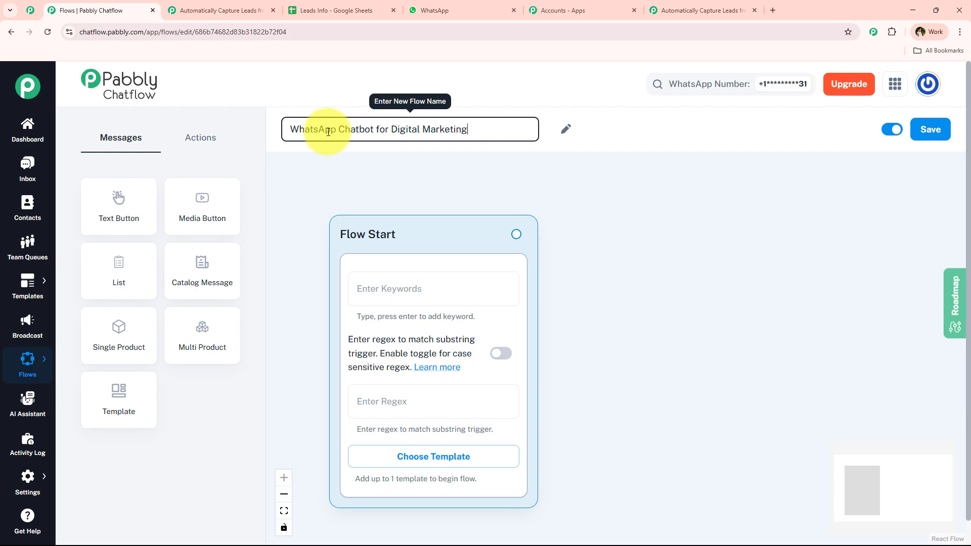
type("Agency")
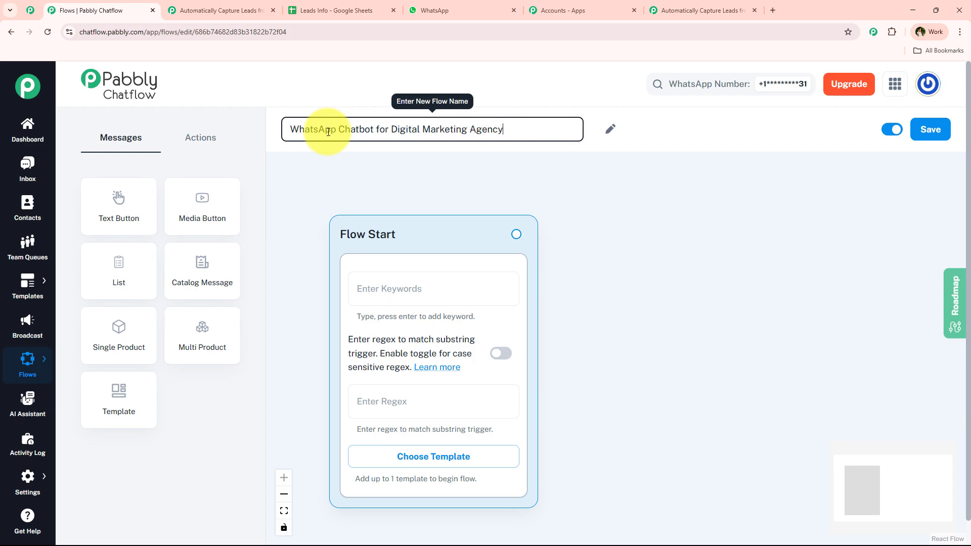
left_click(319, 162)
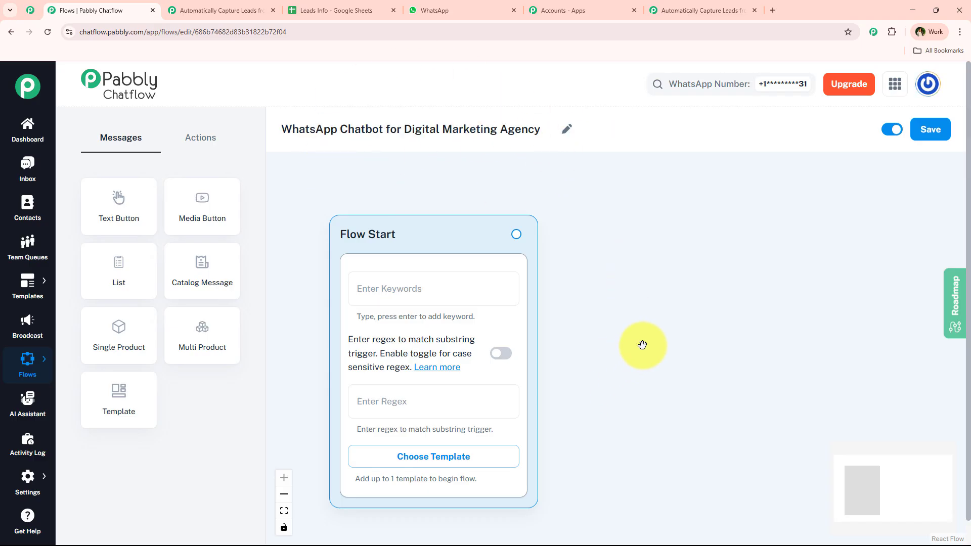
Step: Check the Flow Start trigger fields and confirm the approved templates list is empty
scroll(642, 345, "down", 2)
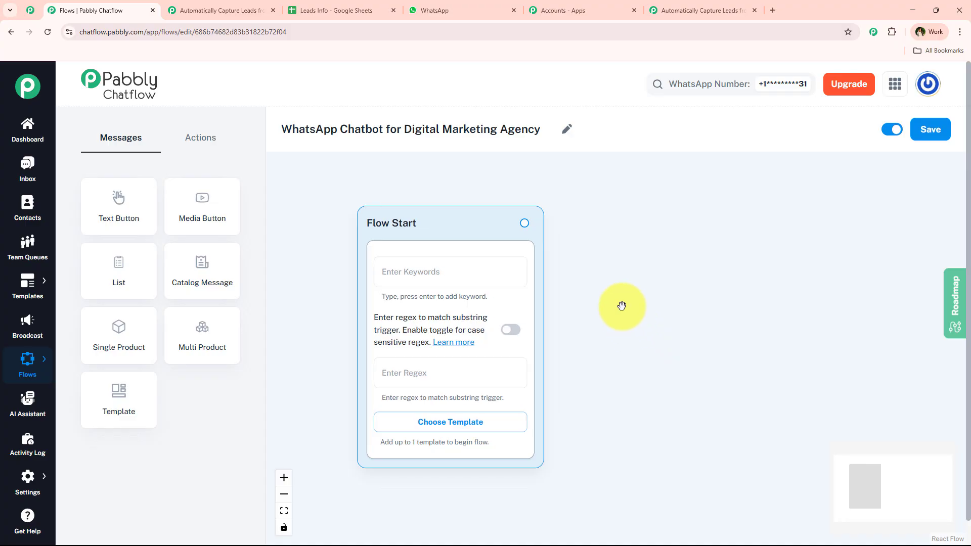
left_click(450, 263)
left_click(452, 381)
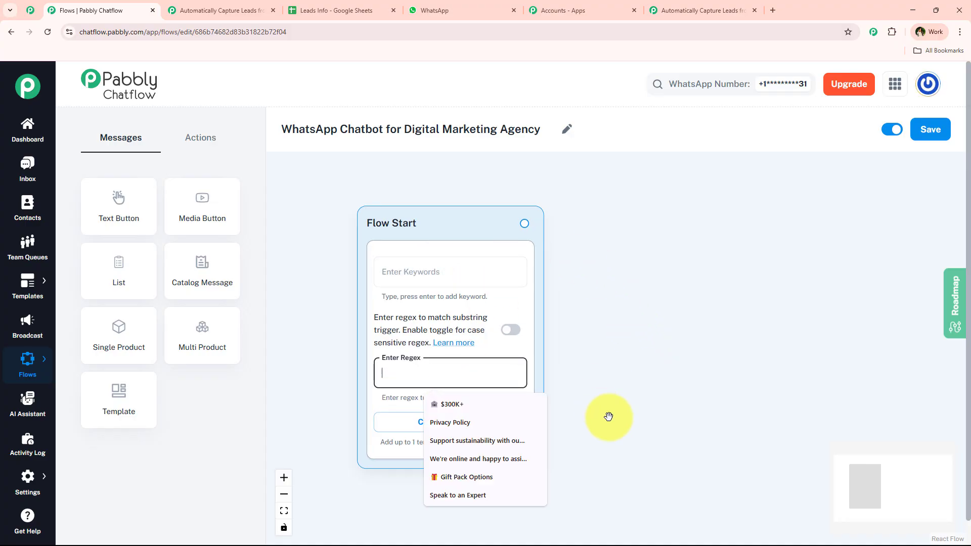
left_click(609, 418)
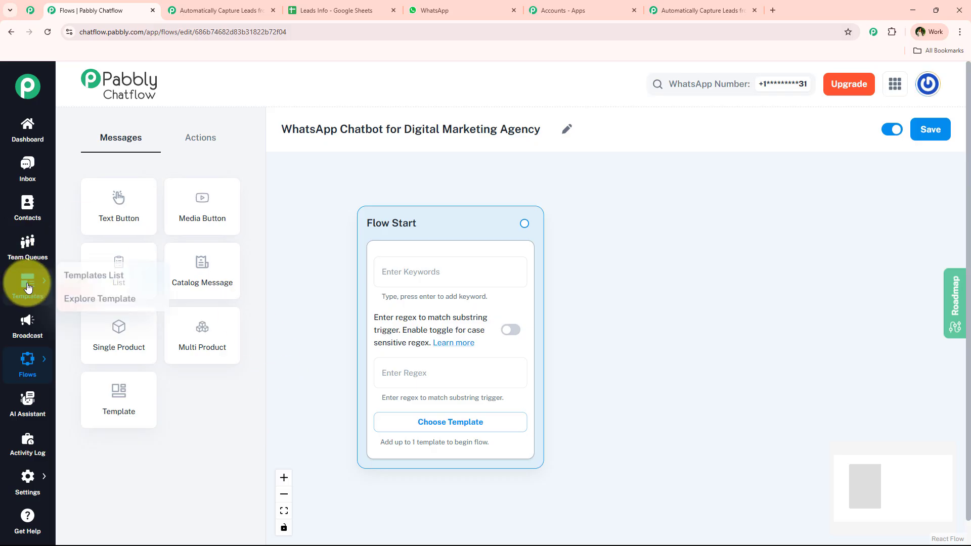
left_click(454, 429)
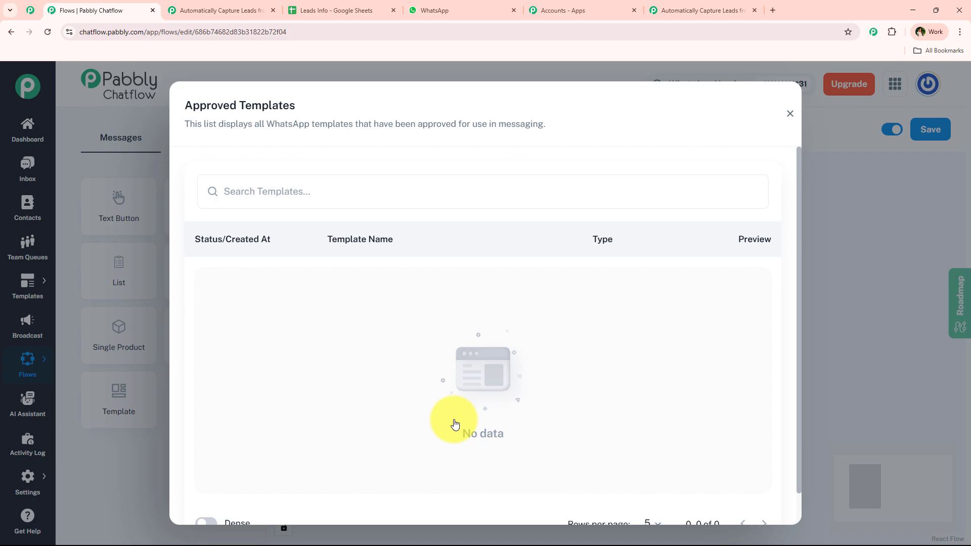
left_click(790, 114)
Step: Try Hello as a trigger keyword, then enter [\s\S]+ in the trigger regex field
left_click(431, 382)
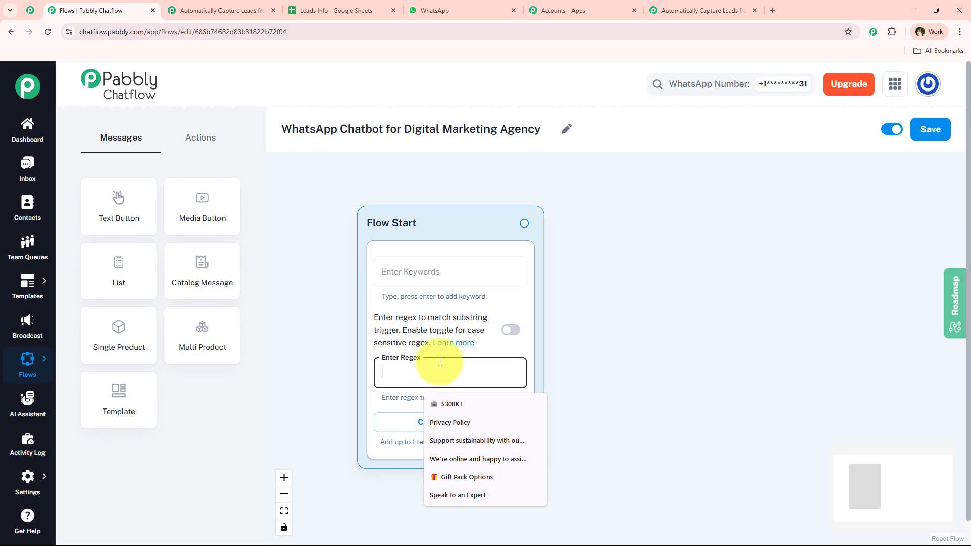
left_click(448, 275)
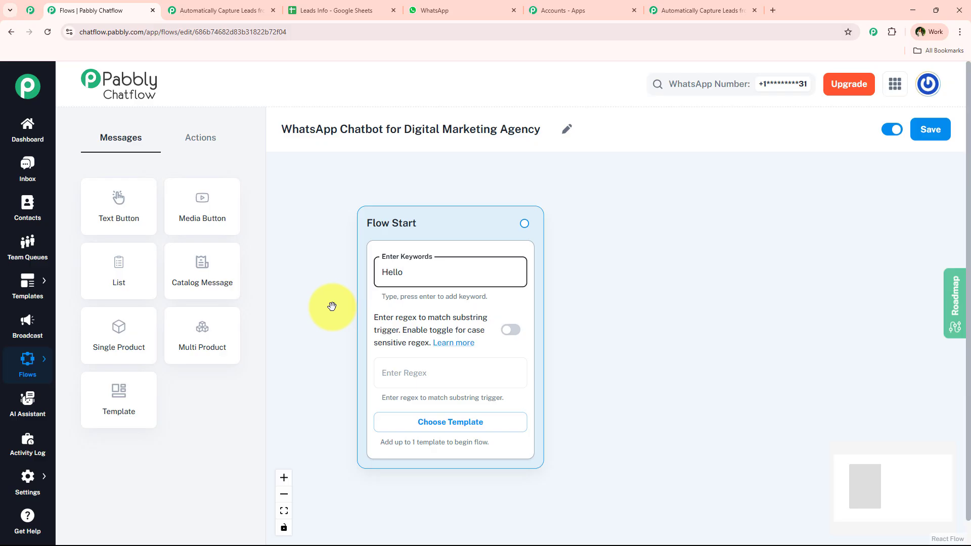
key("Return")
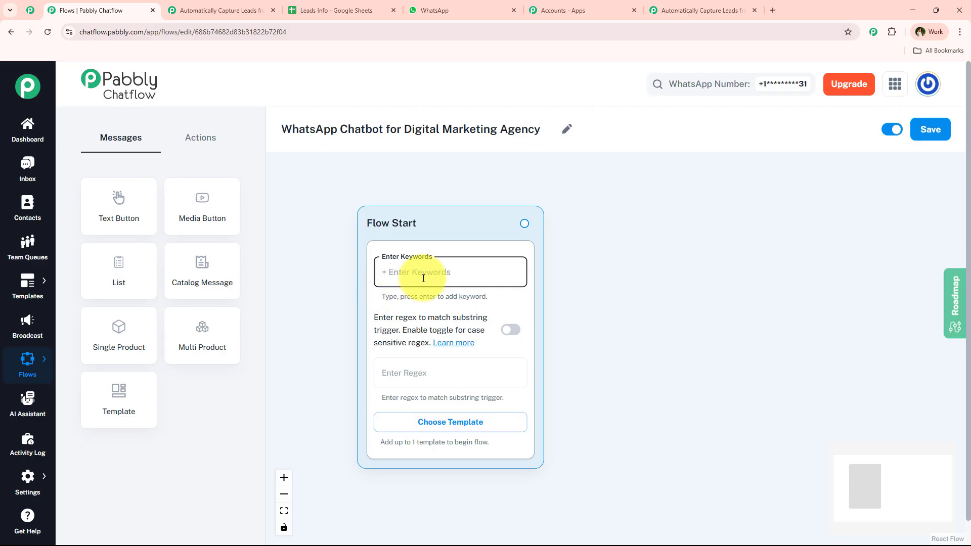
left_click(412, 372)
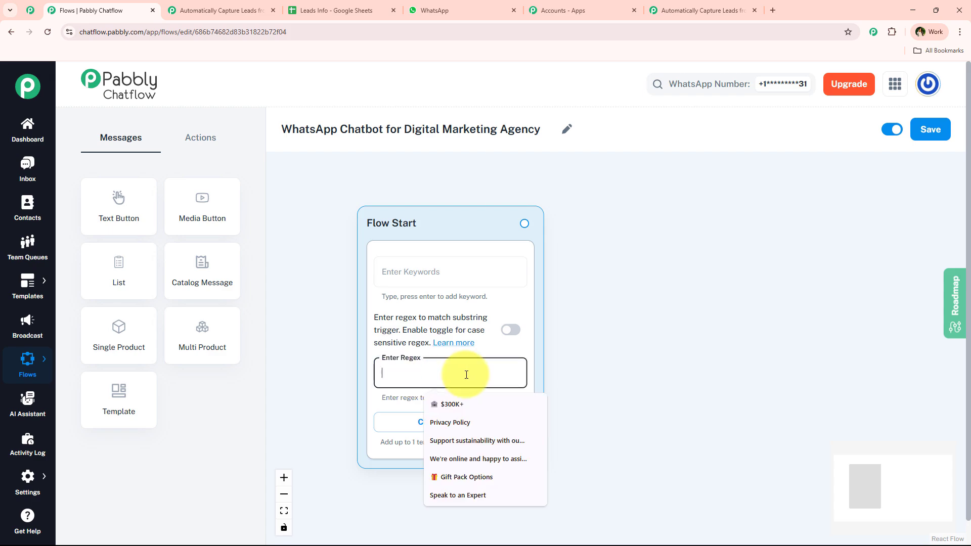
type("[")
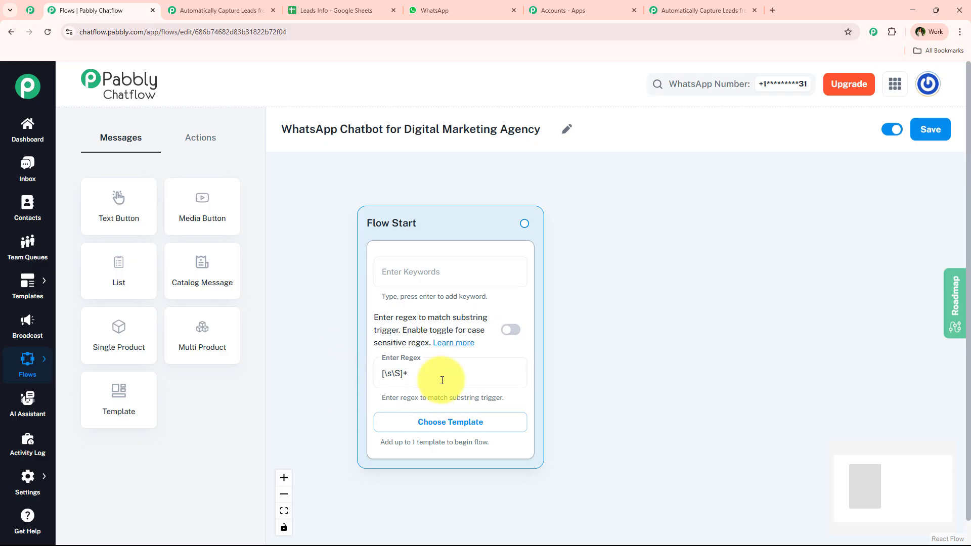
scroll(442, 380, "up", 1)
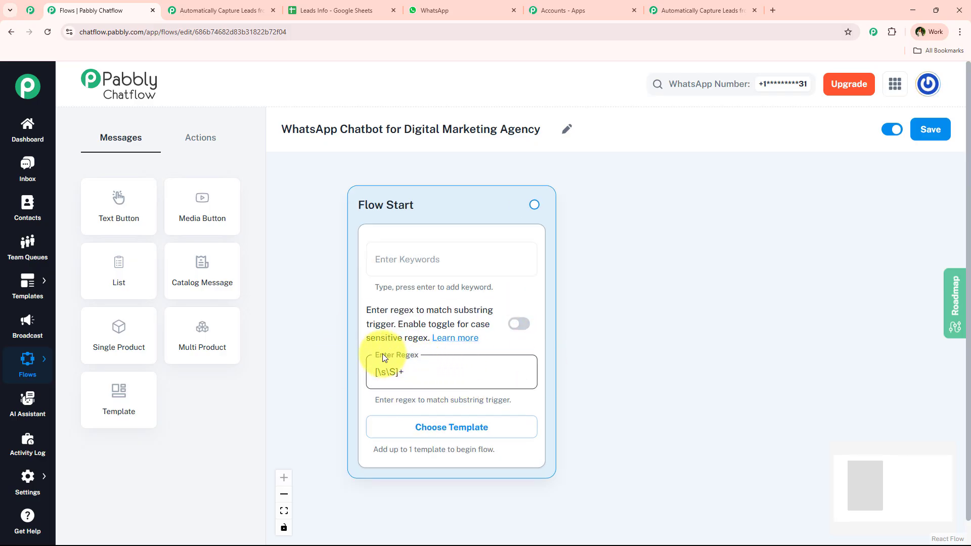
Step: Review the Hey message in the WhatsApp chat, then come back to the flow editor
left_click(466, 10)
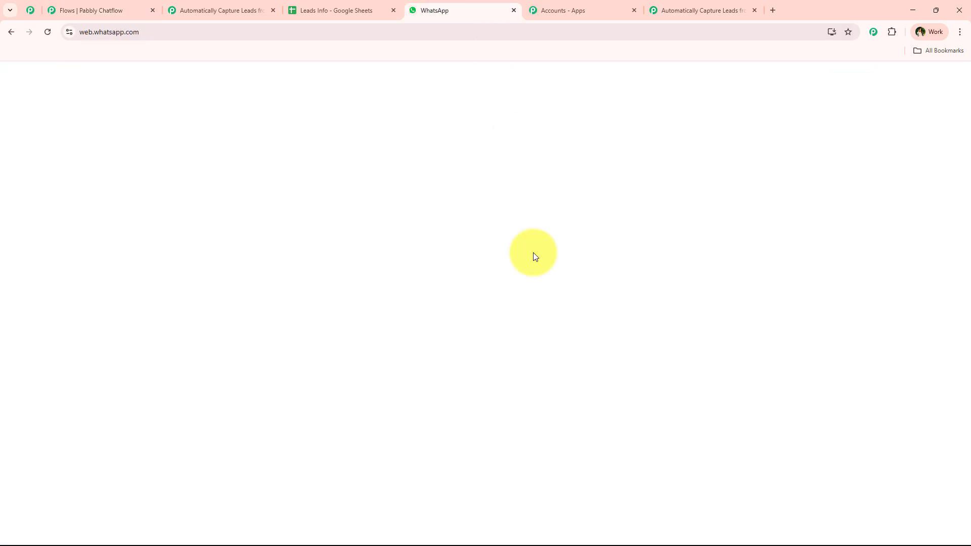
scroll(646, 195, "up", 5)
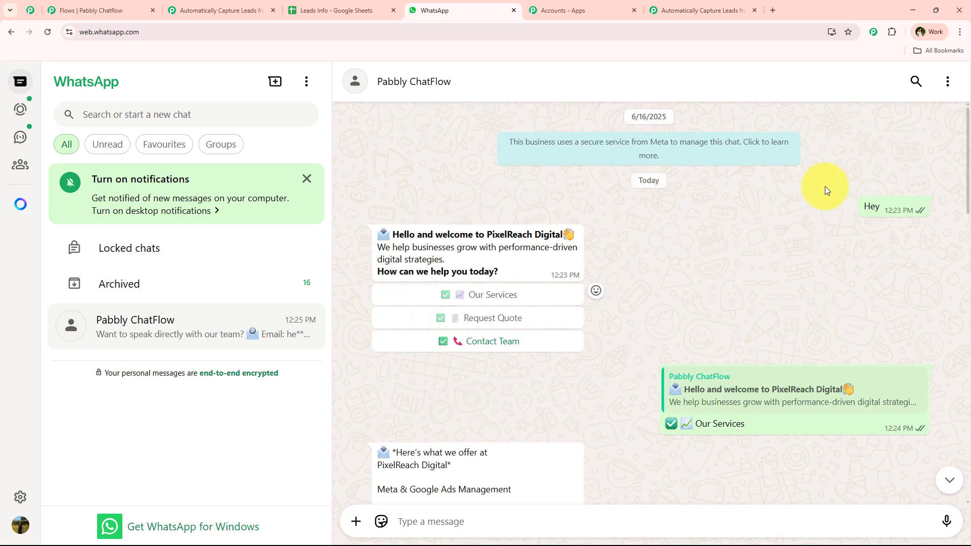
left_click_drag(882, 216, 862, 207)
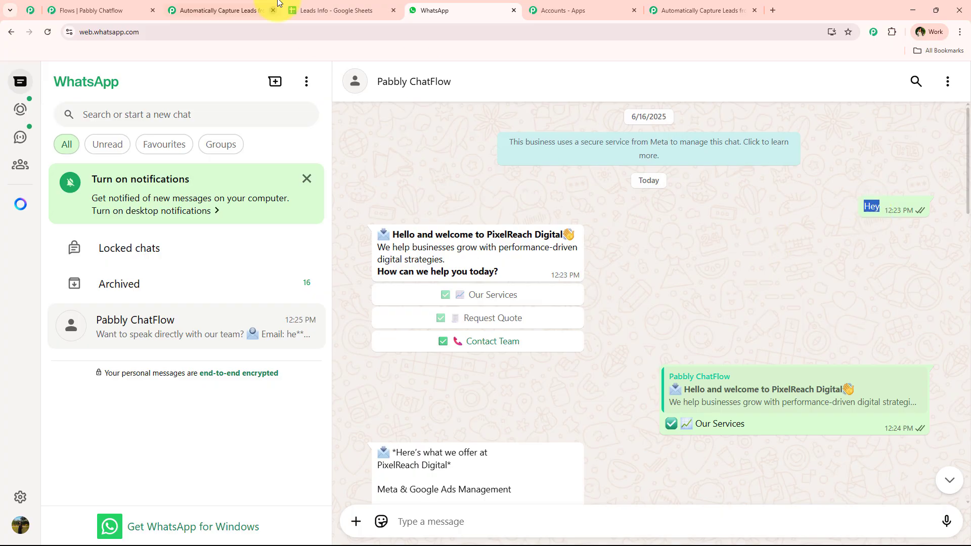
left_click(678, 10)
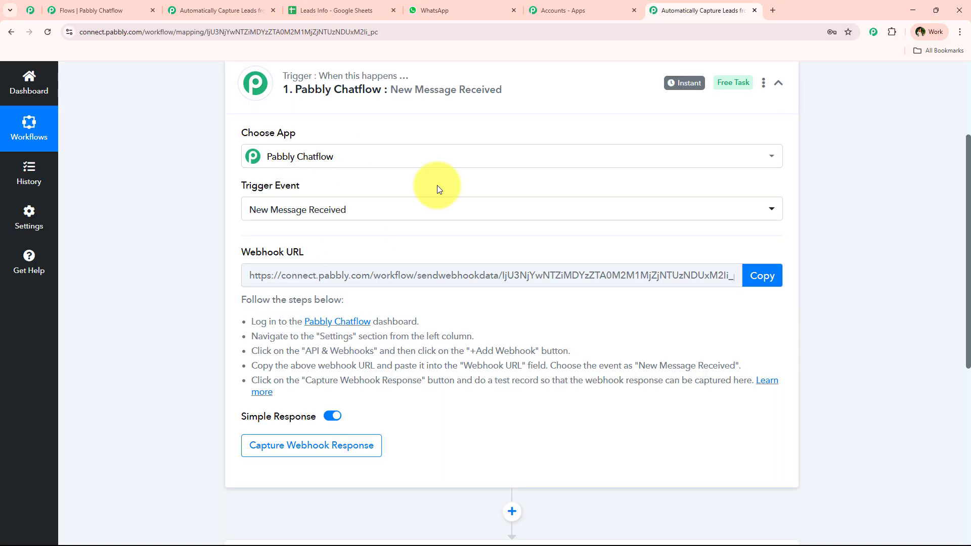
left_click(96, 10)
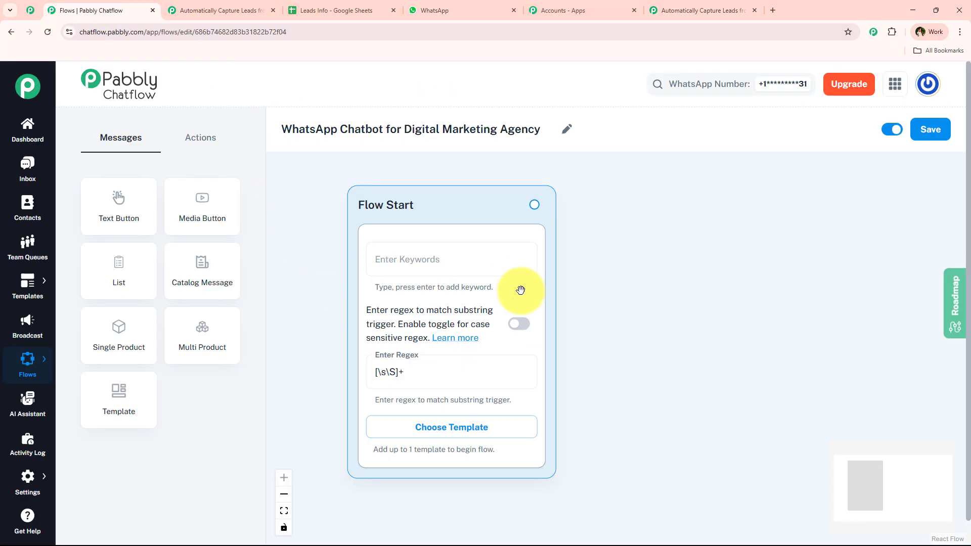
Step: Verify the Flow Start regex reads [\s\S]+ and recentre Flow Start on the canvas
left_click(395, 372)
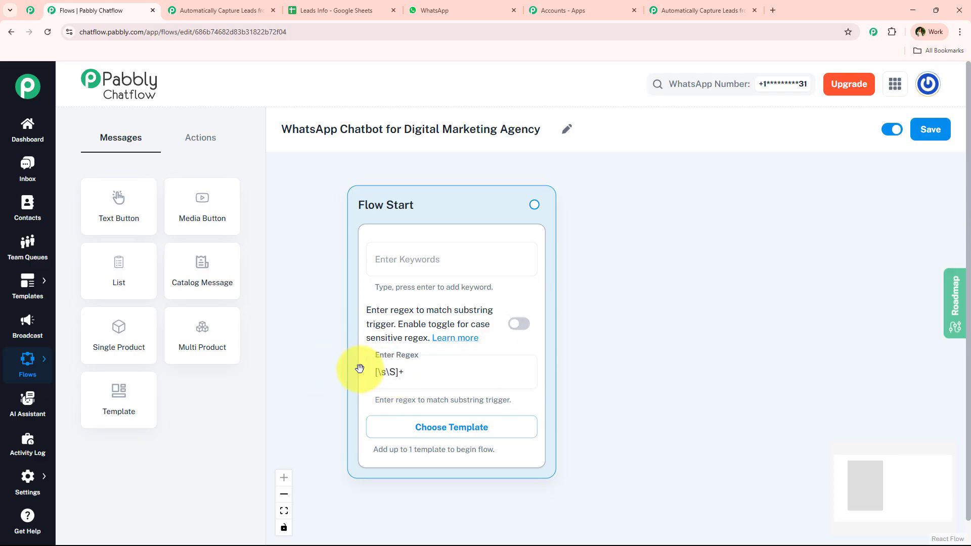
triple_click(400, 370)
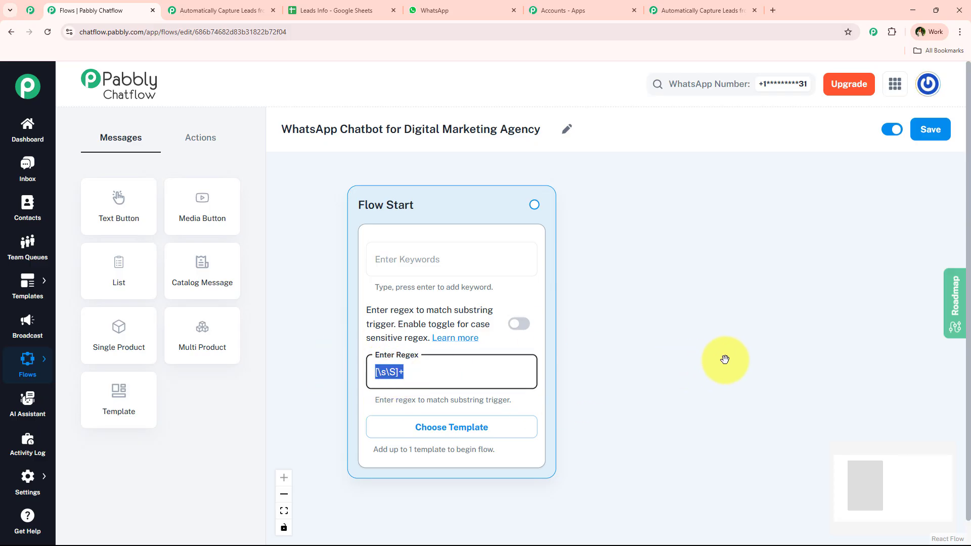
left_click(607, 352)
scroll(608, 351, "down", 2)
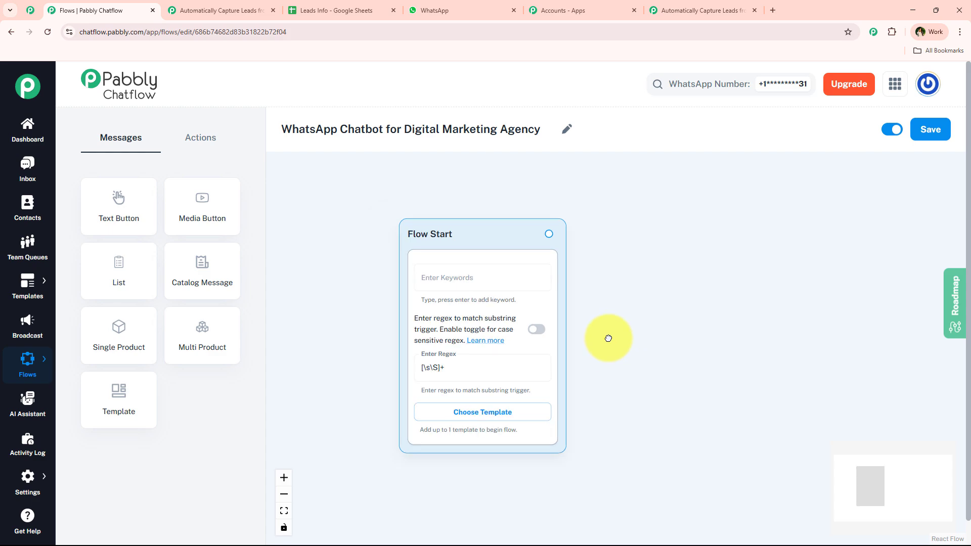
left_click_drag(609, 338, 574, 338)
scroll(574, 339, "up", 1)
Step: Review the bot's existing welcome message in WhatsApp and return to the chatbot flow
left_click(448, 7)
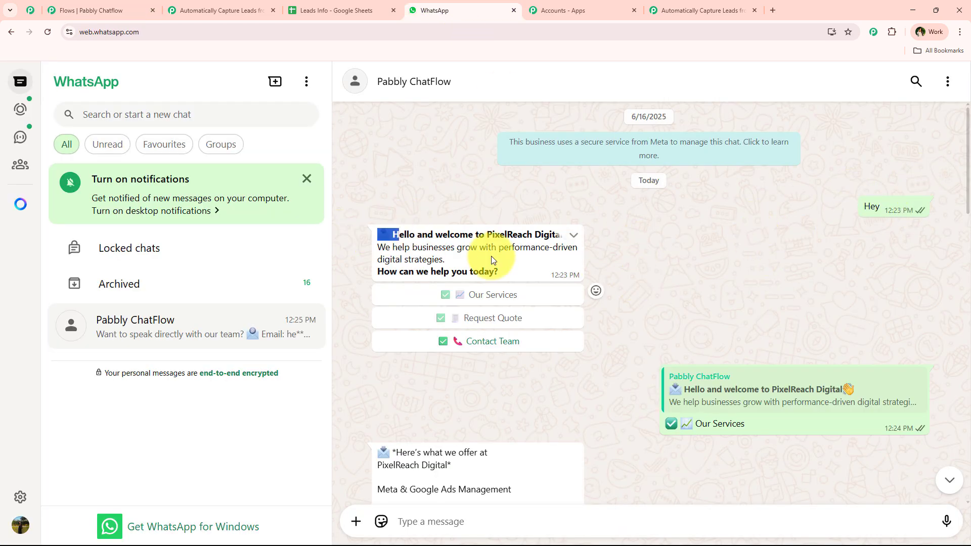
triple_click(524, 268)
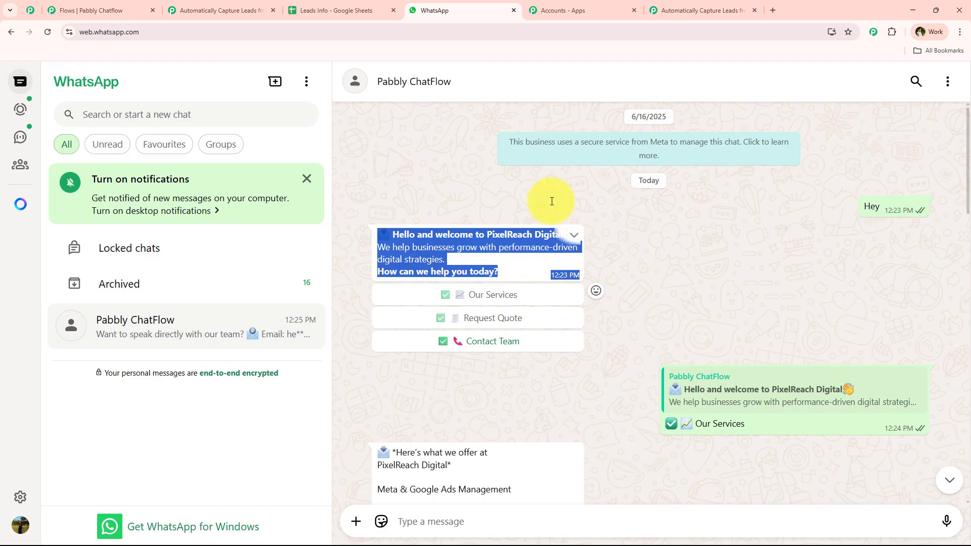
left_click(673, 10)
left_click(145, 5)
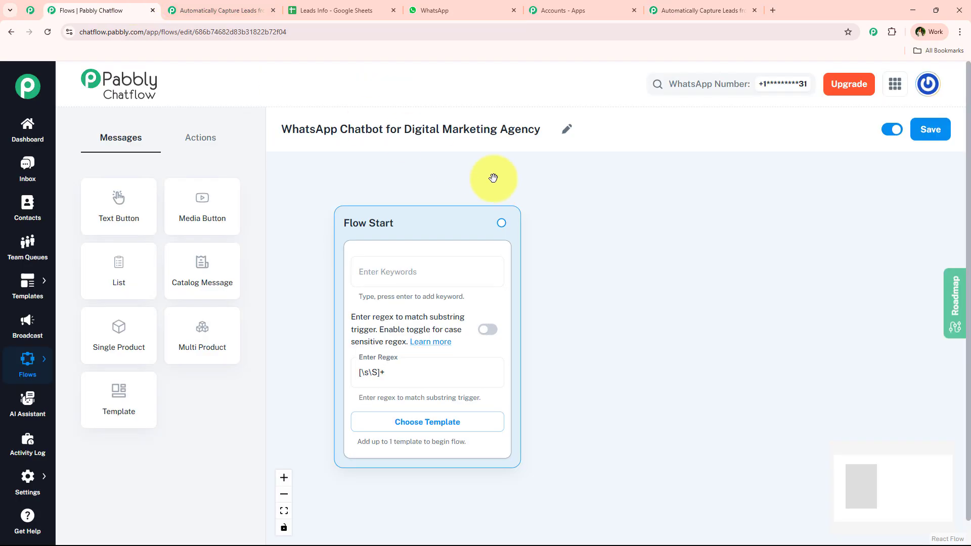
Step: Connect a new Text + Button message to Flow Start and paste the welcome text
left_click_drag(501, 223, 633, 226)
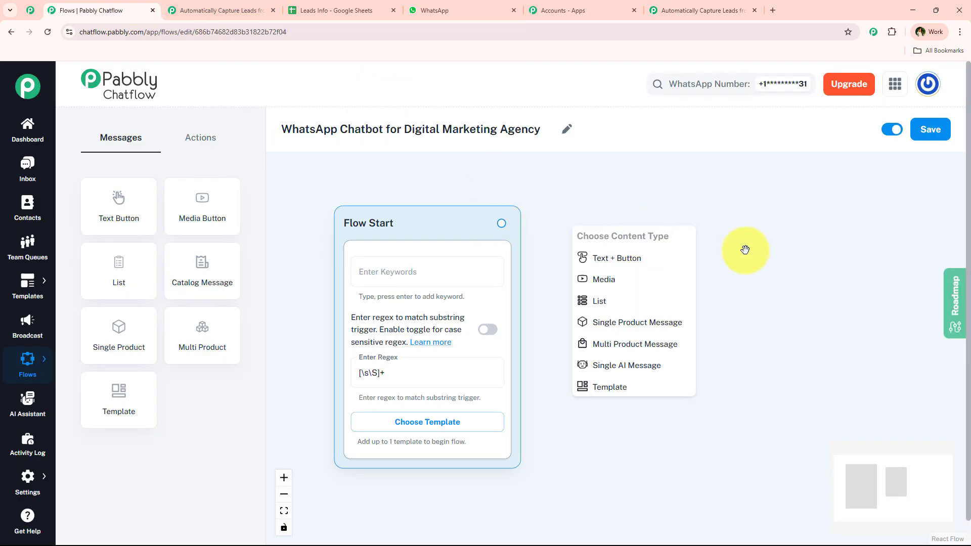
left_click_drag(743, 250, 666, 241)
left_click(593, 247)
left_click(556, 286)
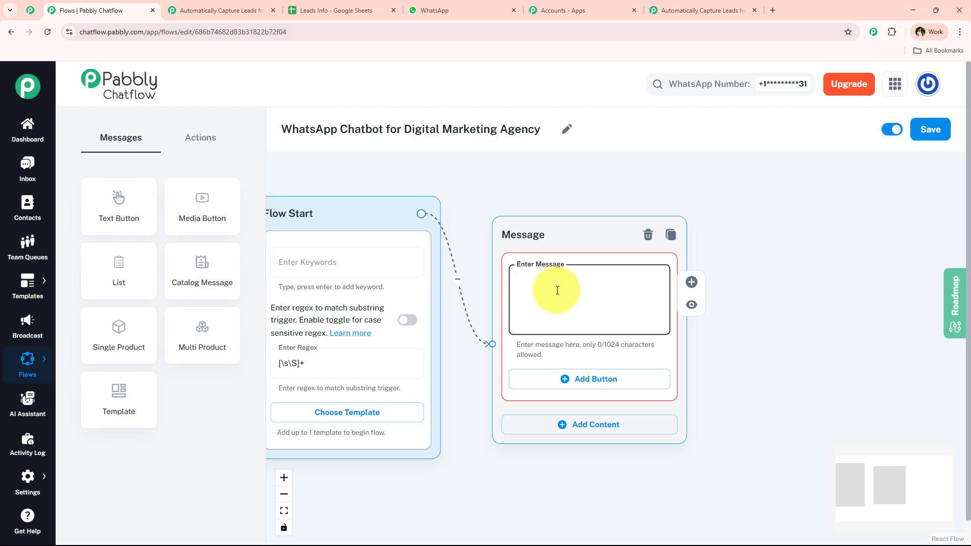
key("ctrl+v")
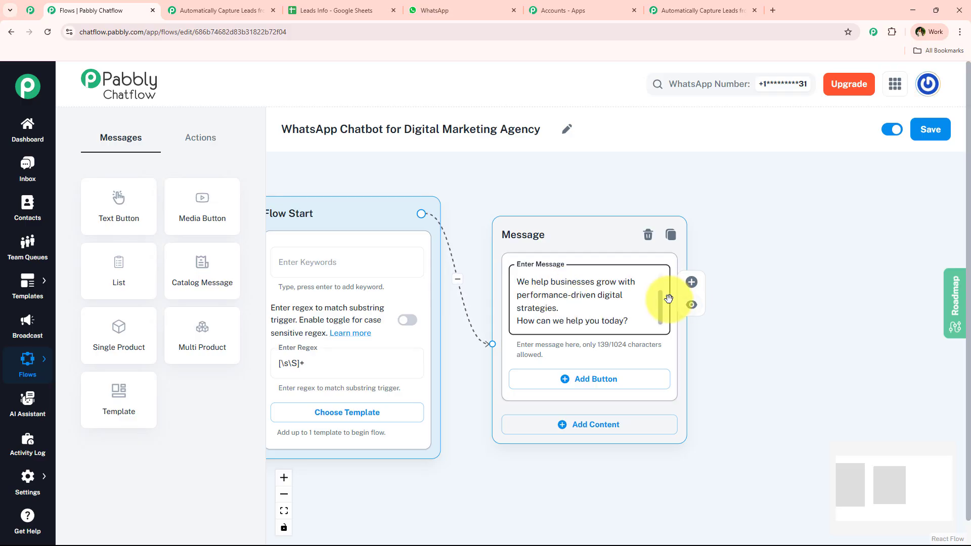
Step: Insert a blank line after 'strategies.' before the closing question
scroll(662, 283, "up", 2)
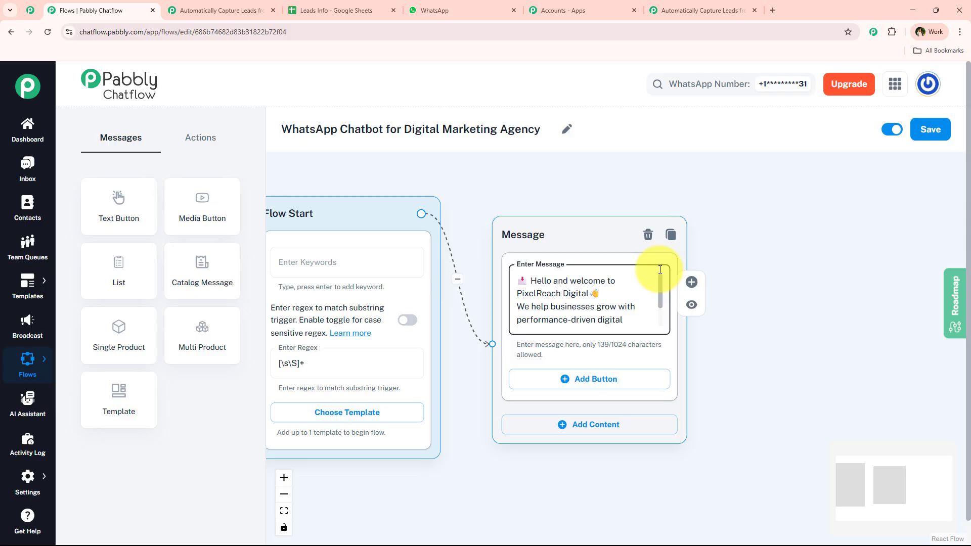
scroll(660, 270, "down", 2)
scroll(654, 266, "up", 2)
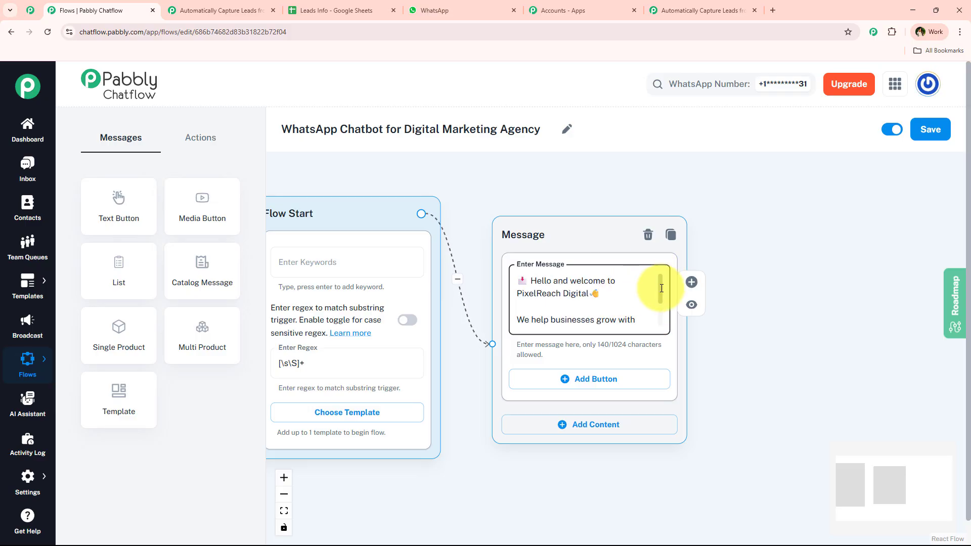
scroll(656, 281, "down", 2)
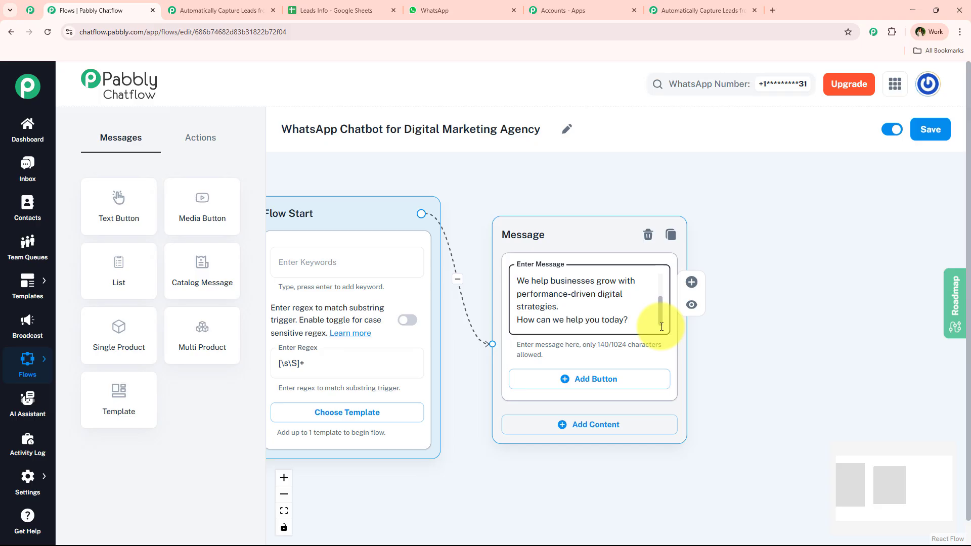
left_click(623, 307)
key("Return")
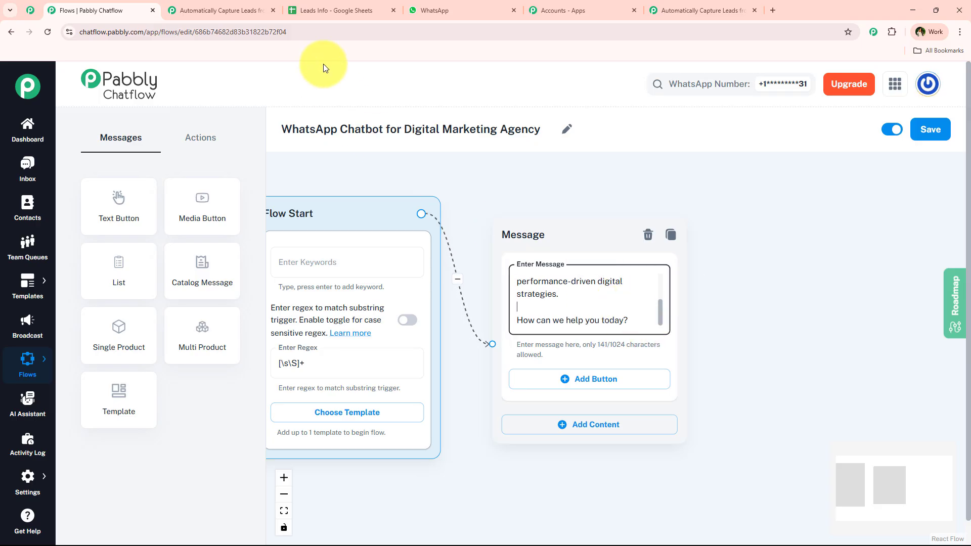
Step: Compare against the bold headline and question formatting in the WhatsApp chat
left_click(477, 10)
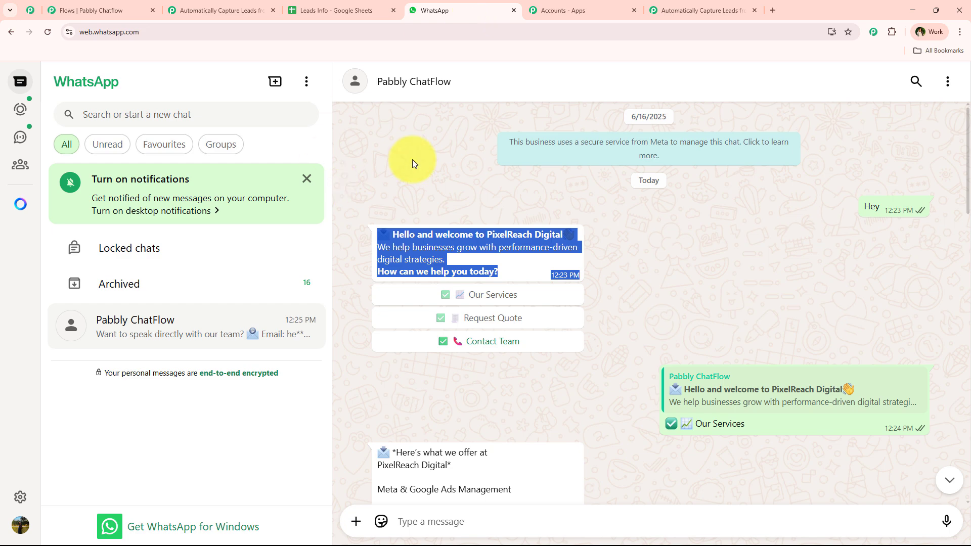
left_click_drag(406, 227, 574, 239)
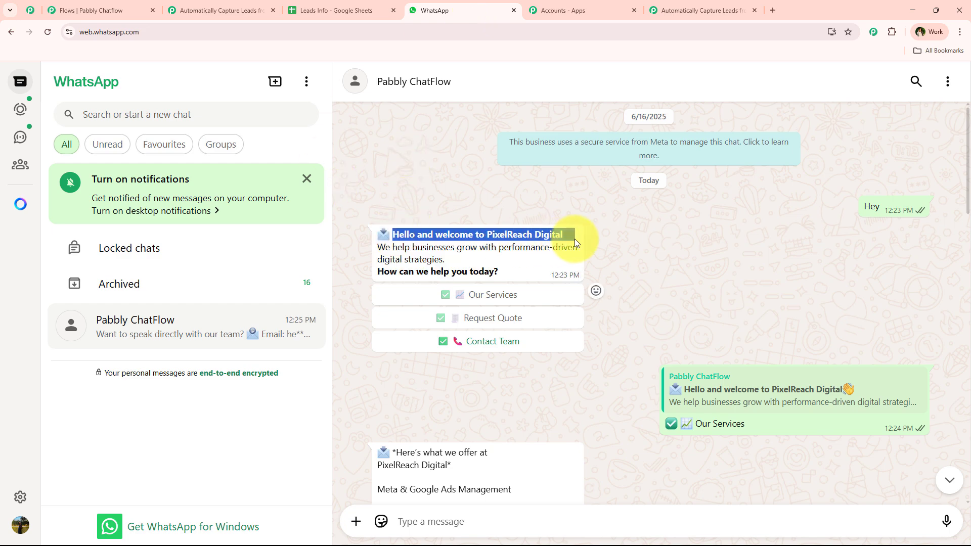
left_click_drag(511, 277, 380, 267)
left_click(465, 271)
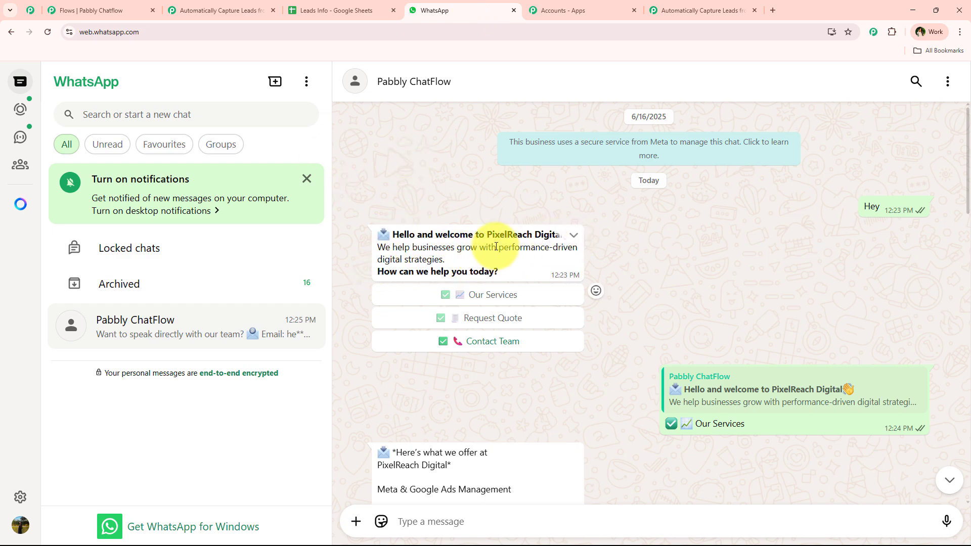
left_click(104, 10)
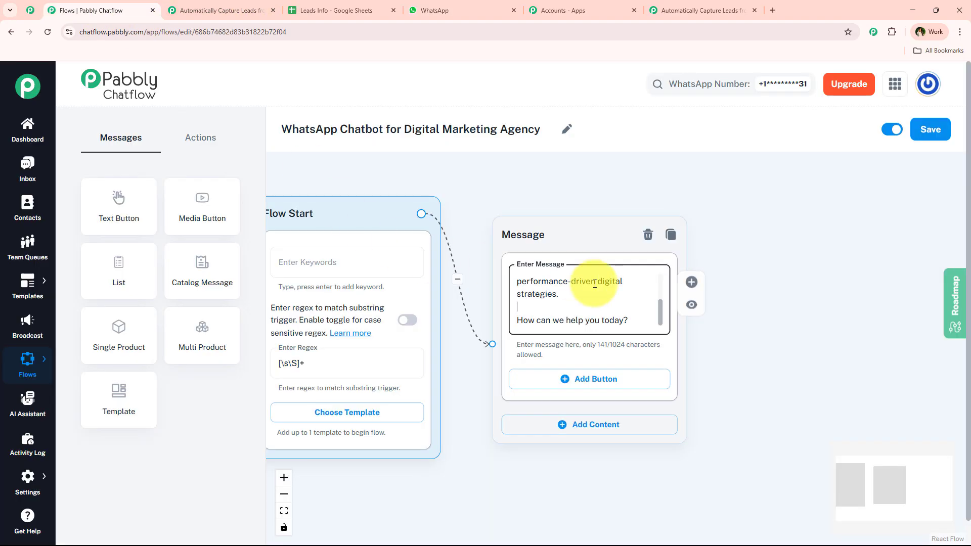
Step: Make the closing 'How ... today?' question bold by wrapping it in asterisks
left_click(639, 322)
type("*")
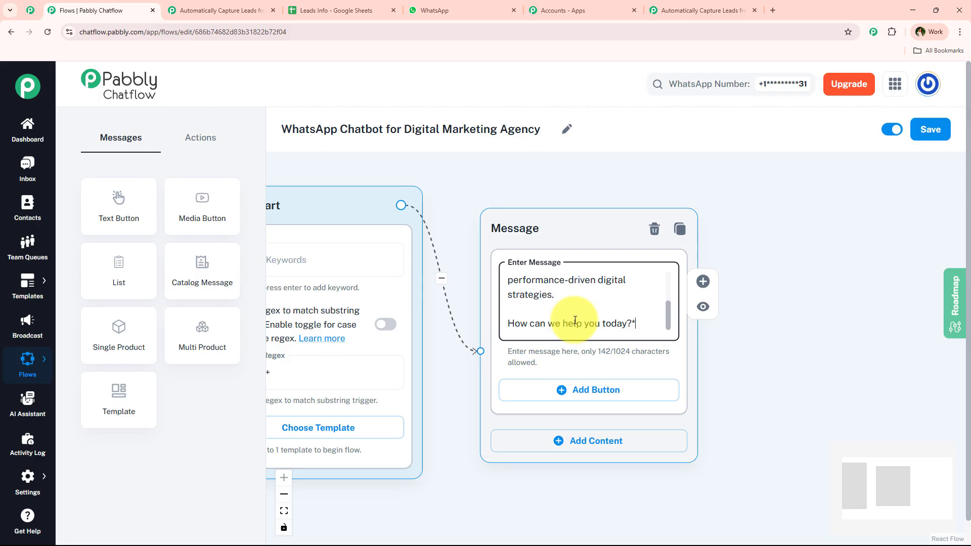
left_click(509, 323)
type("*")
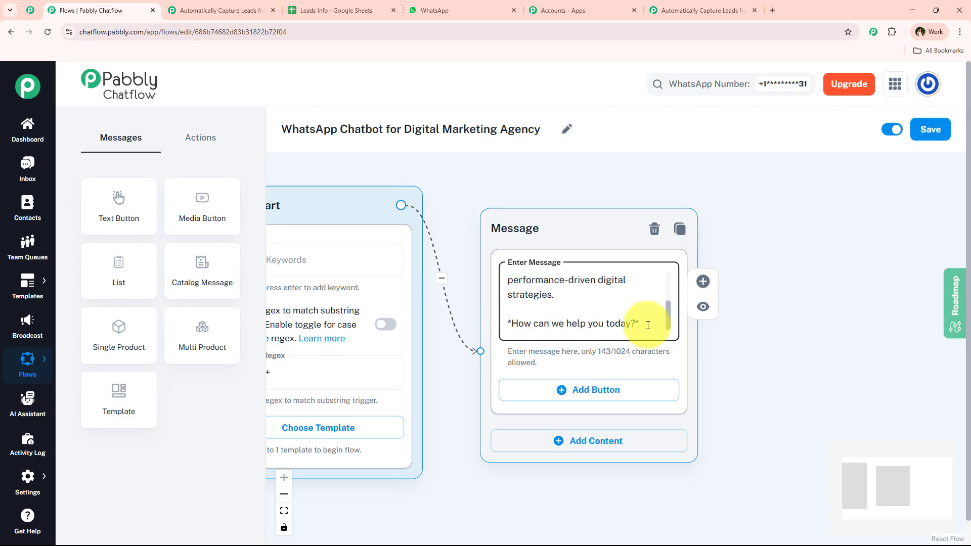
left_click_drag(673, 310, 670, 232)
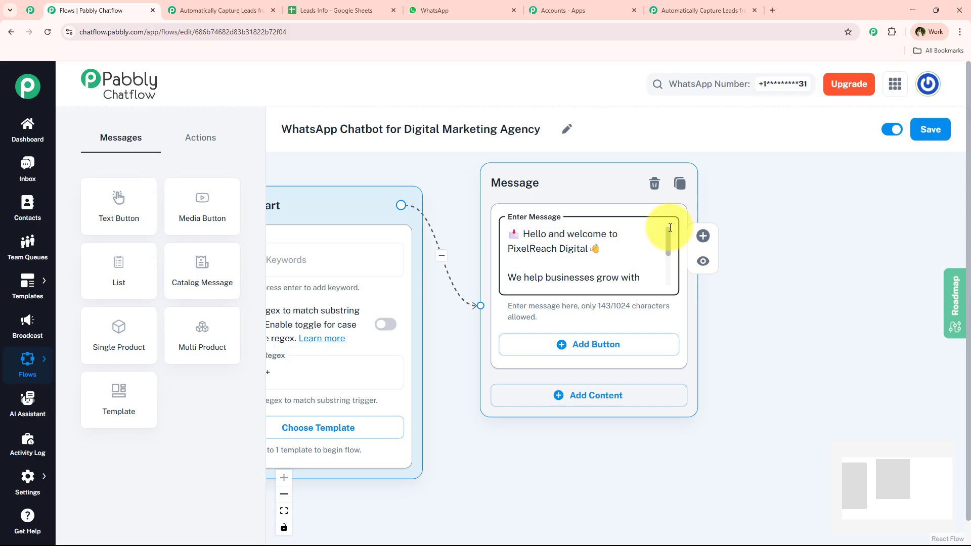
Step: Make the 'Hello ... PixelReach Digital' greeting bold by wrapping it in asterisks
left_click(588, 250)
type("*")
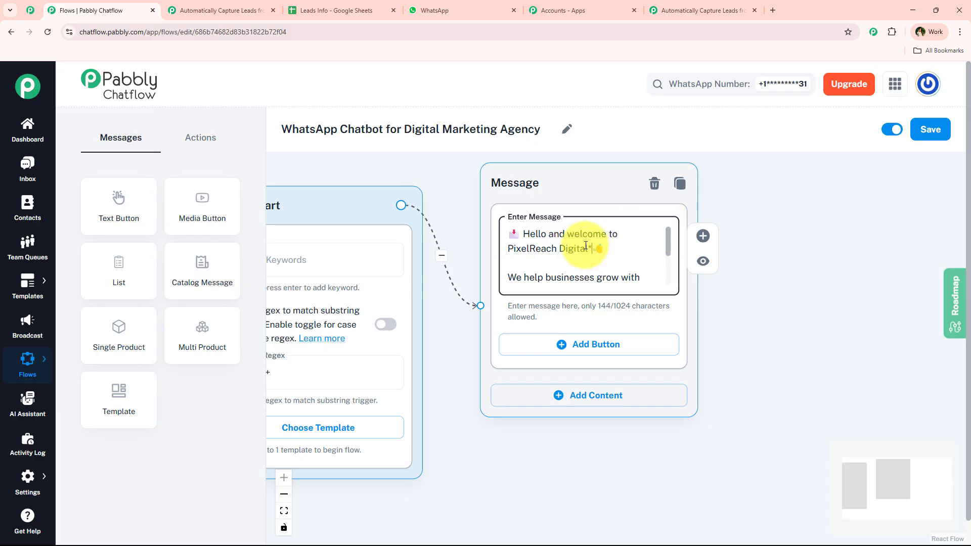
left_click(524, 233)
type("*")
scroll(713, 313, "down", 2)
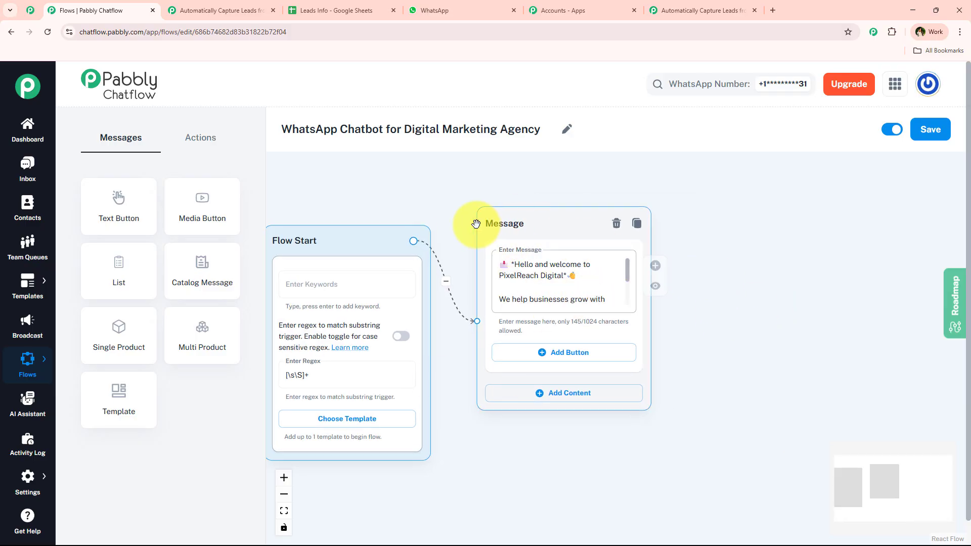
Step: Review the Request Quote and Our Services reply texts in the WhatsApp chat
left_click(445, 10)
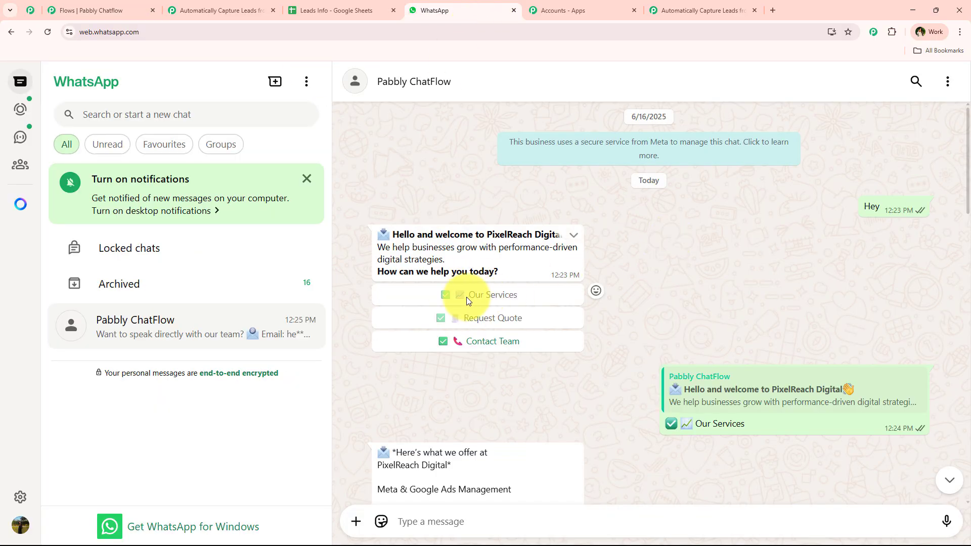
triple_click(567, 315)
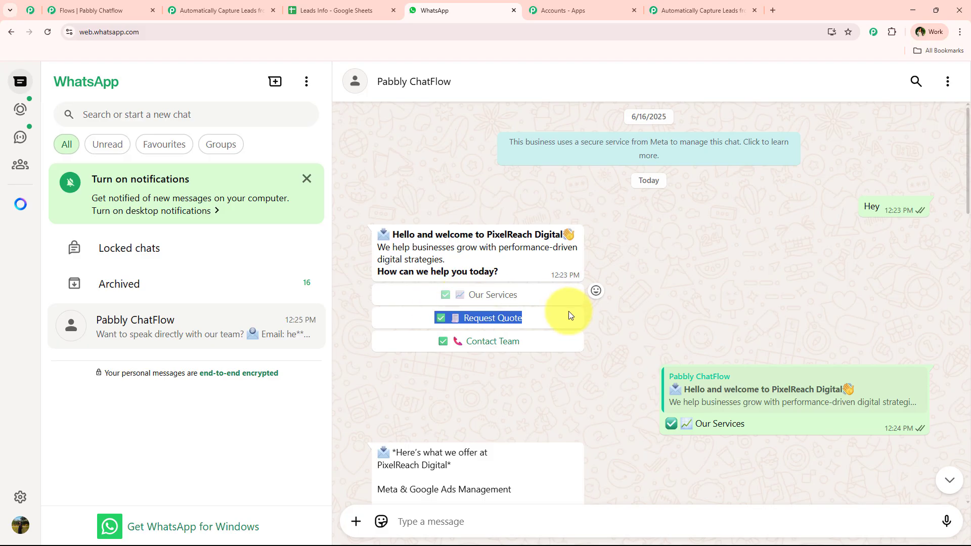
triple_click(728, 426)
key("ctrl+c")
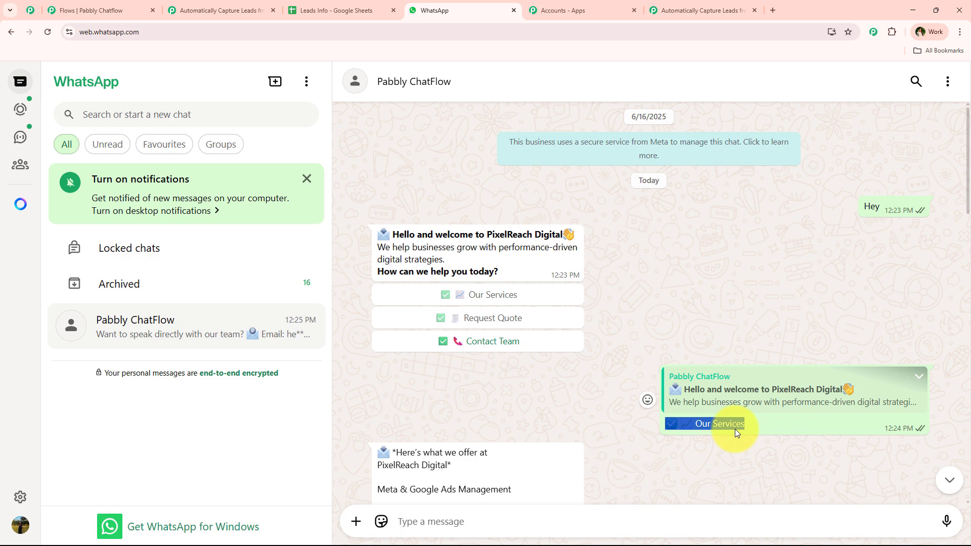
left_click(126, 11)
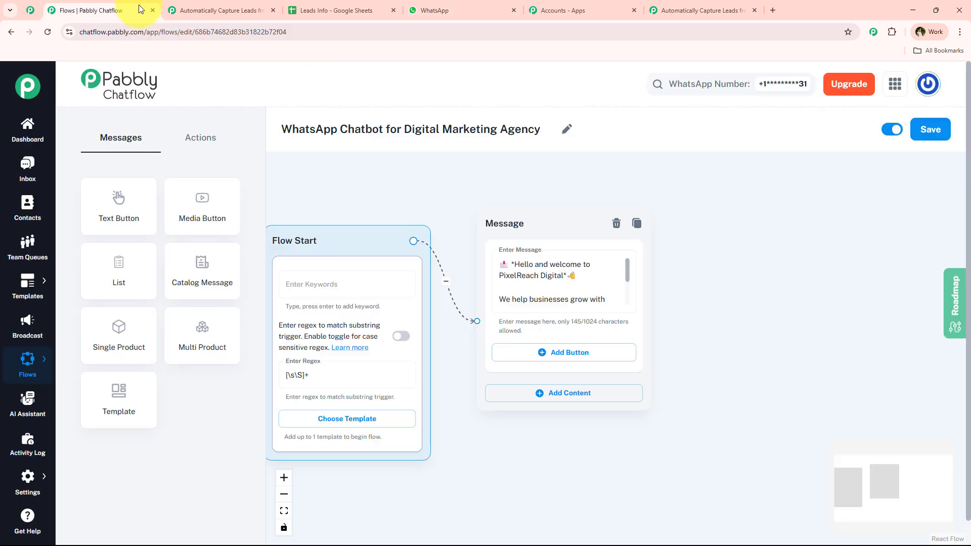
Step: Add an Our Services reply button to the welcome message
left_click(545, 360)
left_click(547, 363)
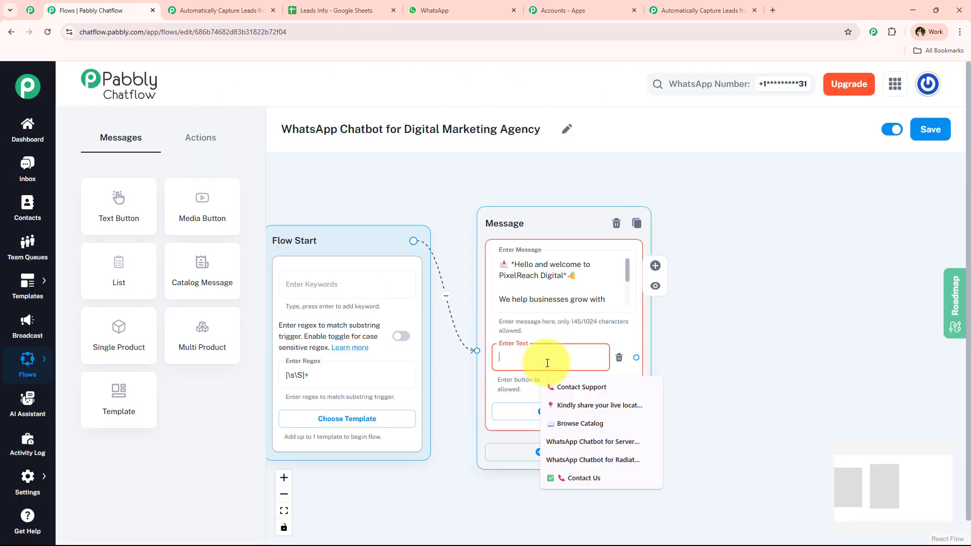
key("ctrl+v")
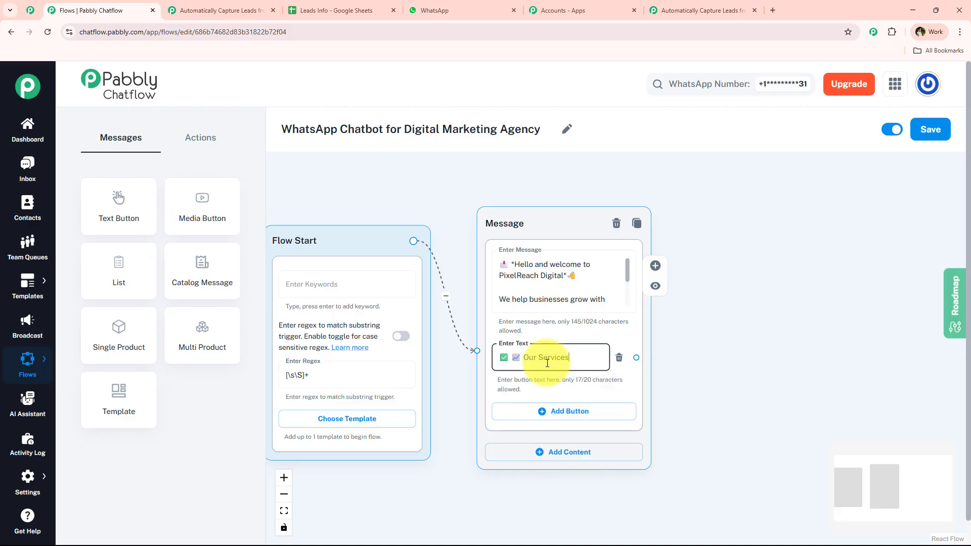
Step: Add a second button labelled Request Quote, copying the label from WhatsApp
left_click(549, 404)
left_click(434, 10)
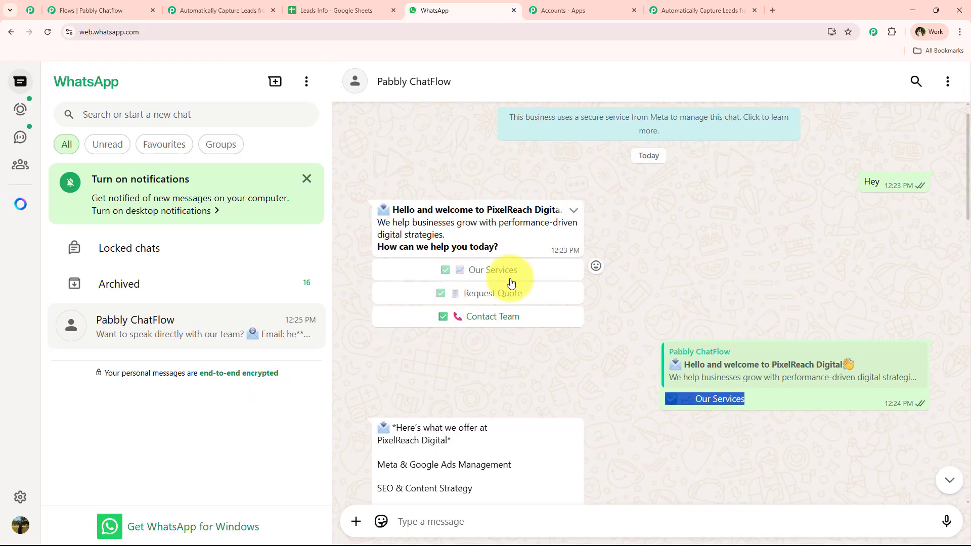
scroll(510, 282, "down", 8)
left_click_drag(784, 302, 590, 303)
key("ctrl+c")
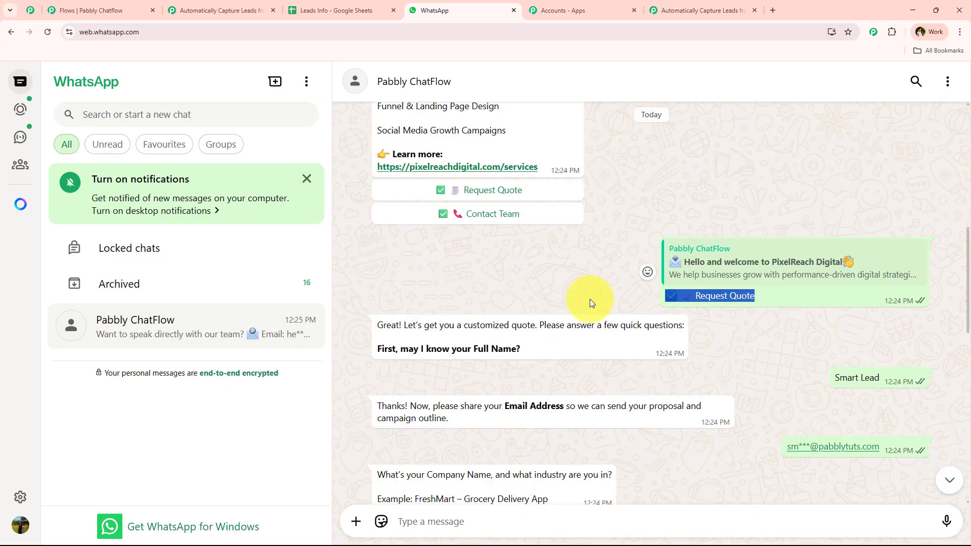
left_click(702, 10)
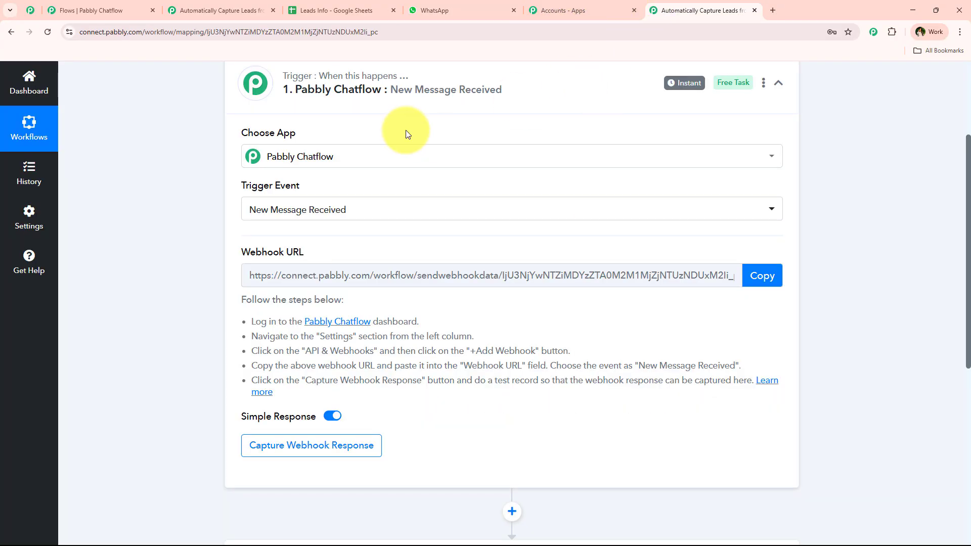
left_click(101, 10)
left_click(543, 413)
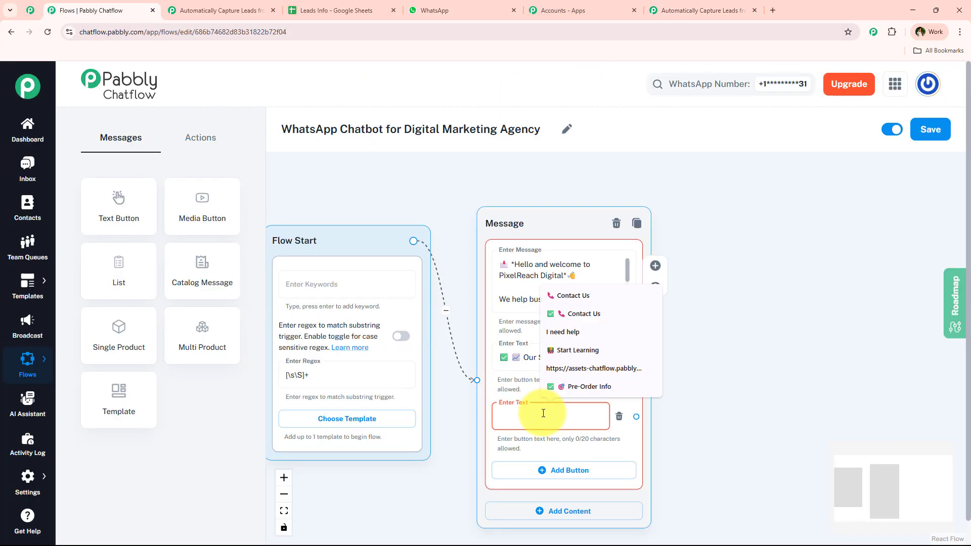
key("ctrl+v")
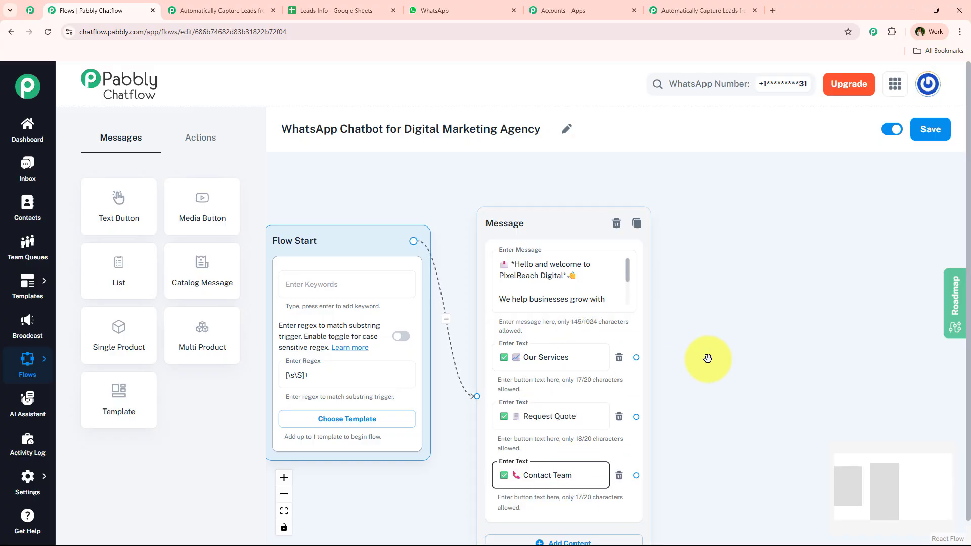
Step: Make room on the canvas and draw a connection out from the Our Services button
scroll(708, 359, "down", 2)
left_click_drag(739, 370, 711, 368)
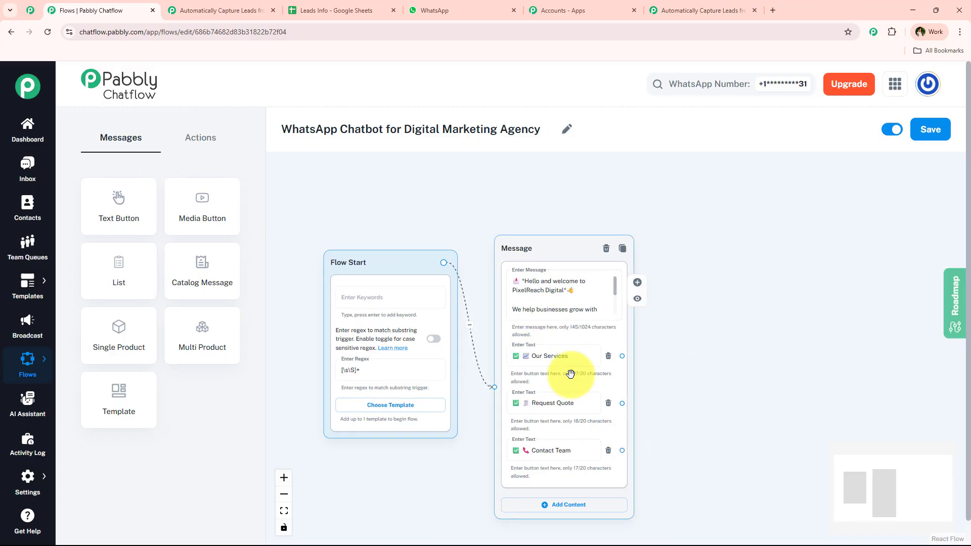
left_click_drag(768, 262, 617, 257)
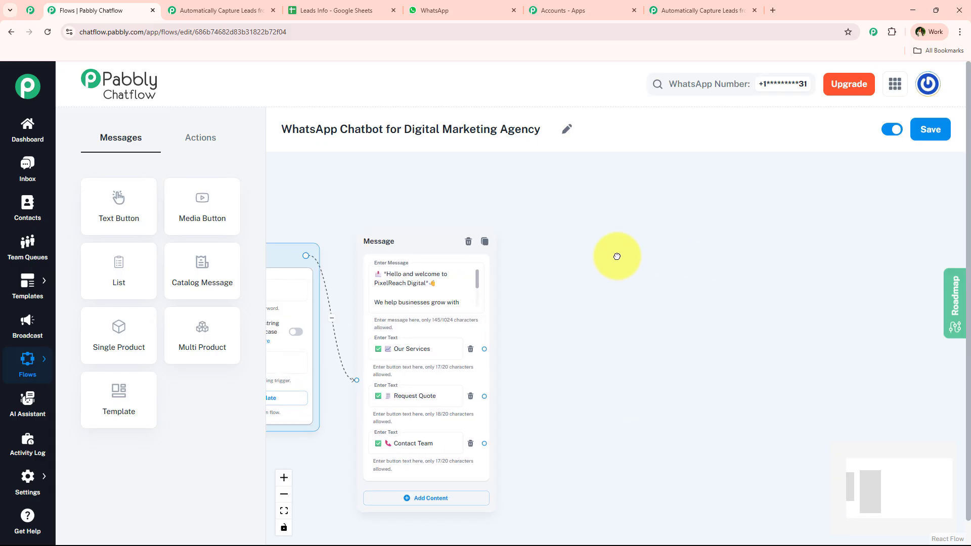
scroll(567, 303, "up", 2)
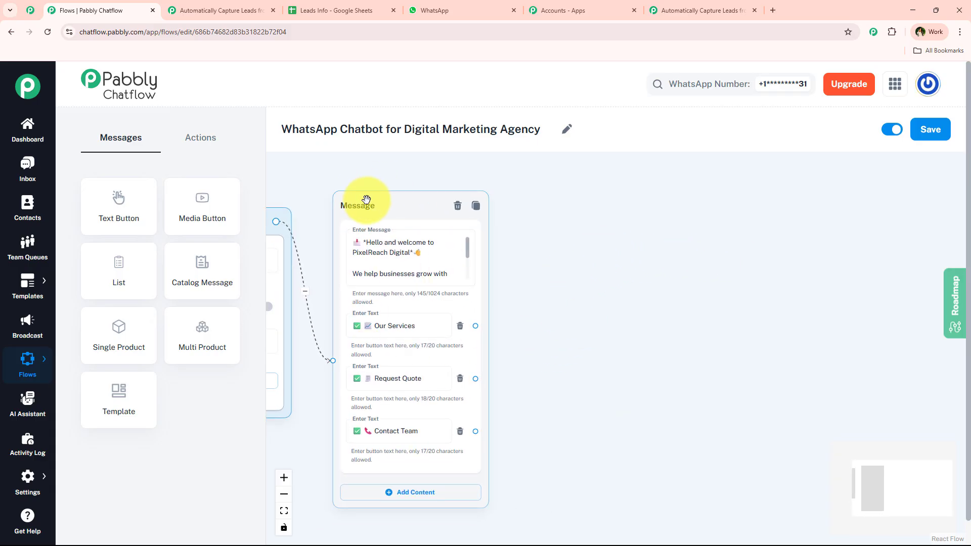
left_click_drag(366, 199, 373, 199)
left_click_drag(483, 326, 590, 255)
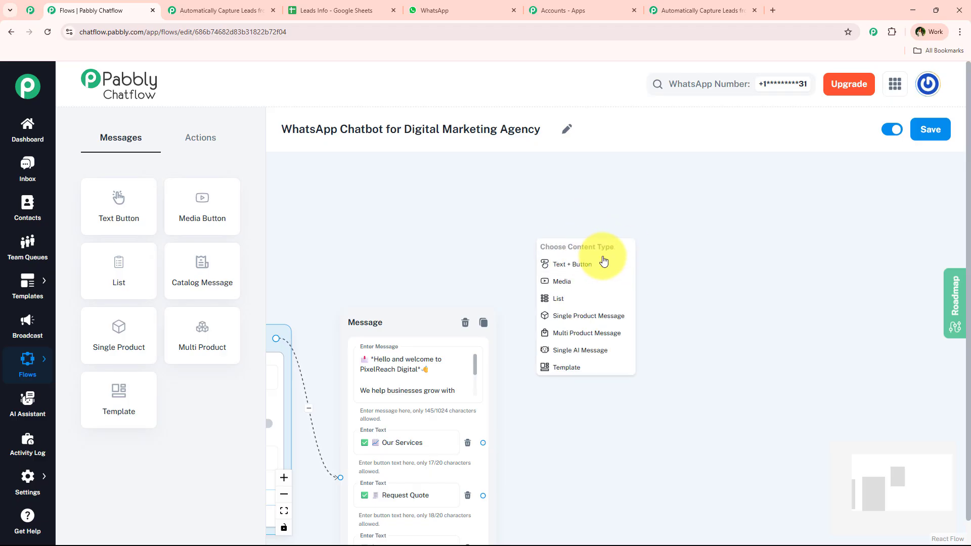
Step: Create a Text + Button message off Our Services holding the services list copied from WhatsApp
left_click(577, 264)
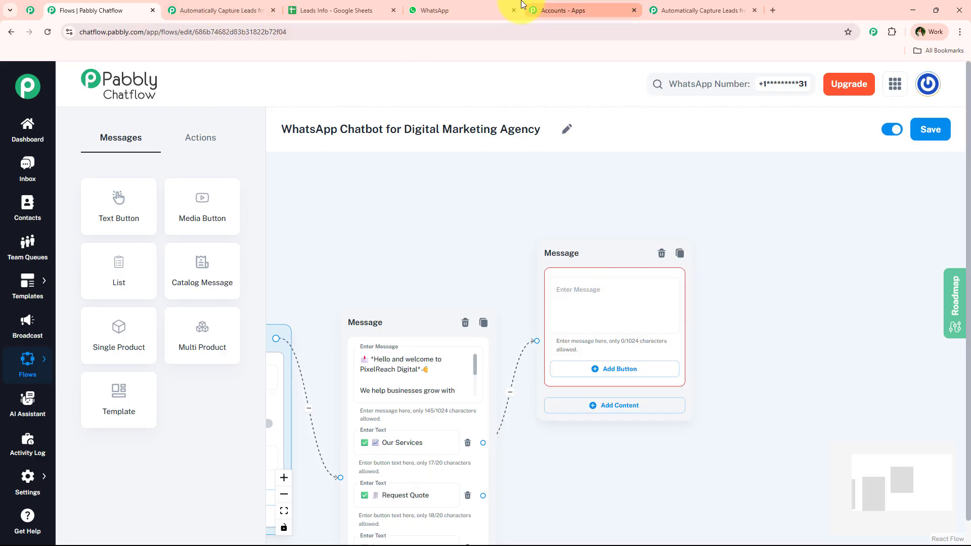
left_click(494, 10)
scroll(632, 273, "up", 10)
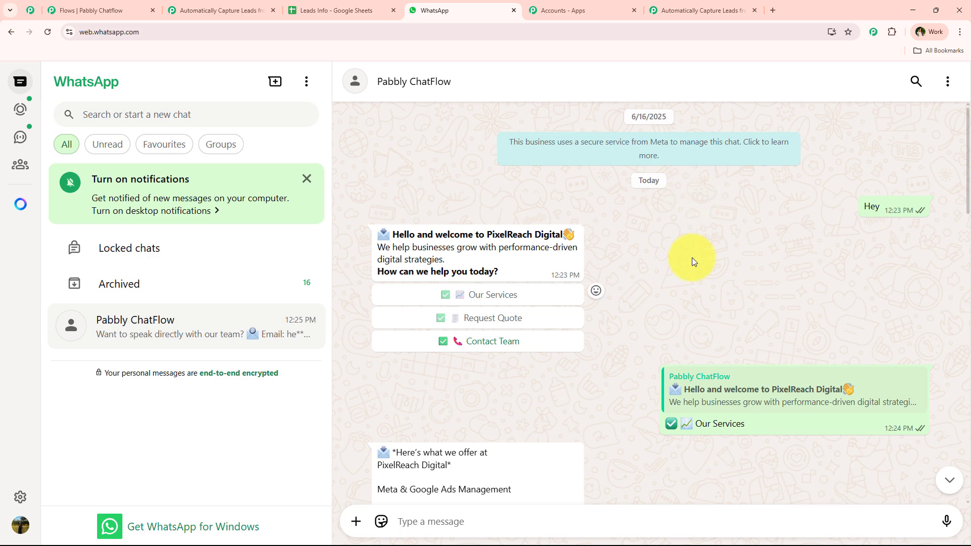
scroll(692, 256, "down", 5)
left_click_drag(374, 199, 551, 372)
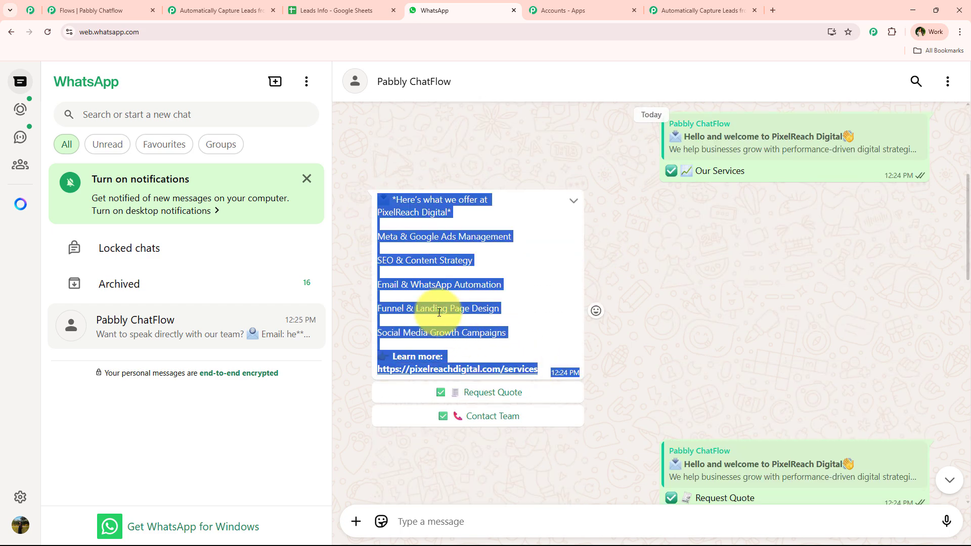
left_click(643, 9)
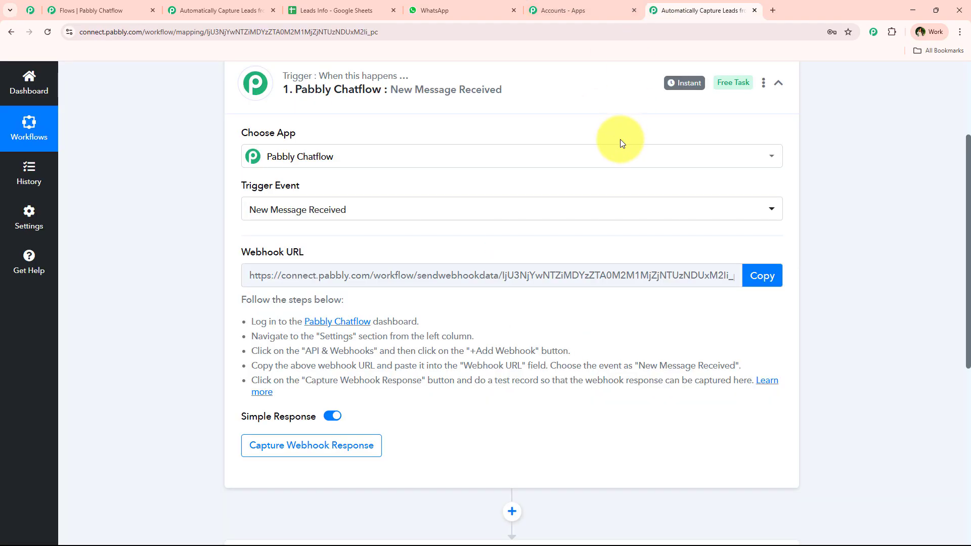
left_click(147, 9)
left_click(580, 297)
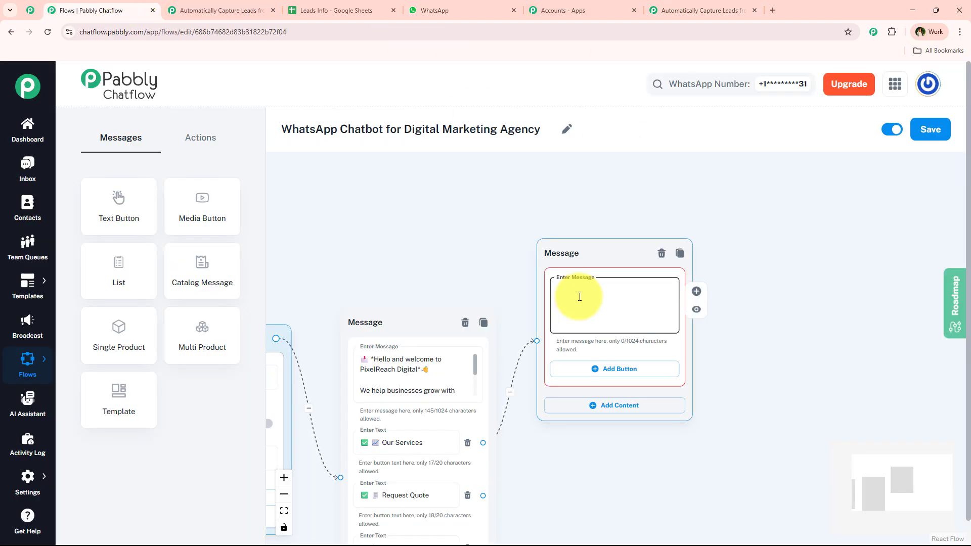
key("ctrl+v")
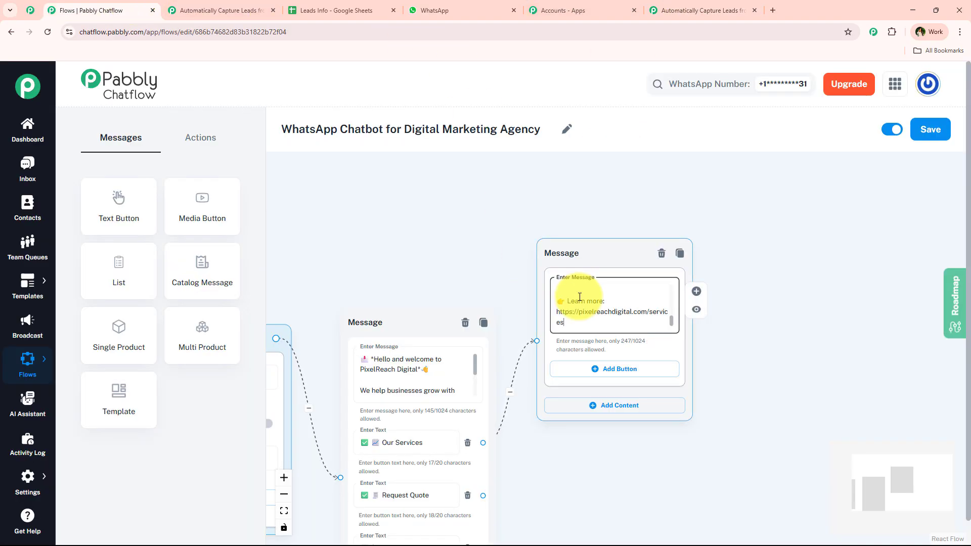
Step: Give the services message Request Quote and Contact Team buttons
left_click(601, 377)
left_click(602, 420)
left_click_drag(806, 425, 764, 325)
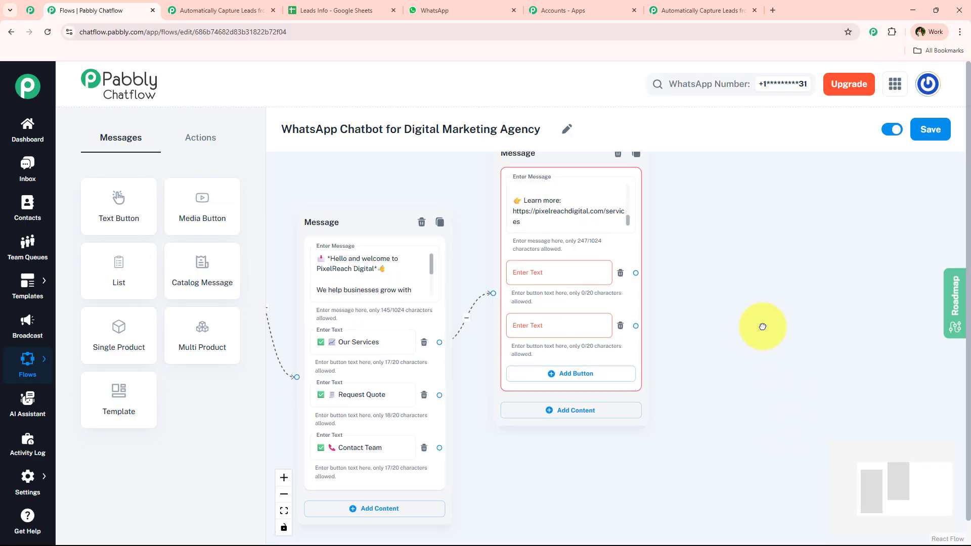
left_click(391, 393)
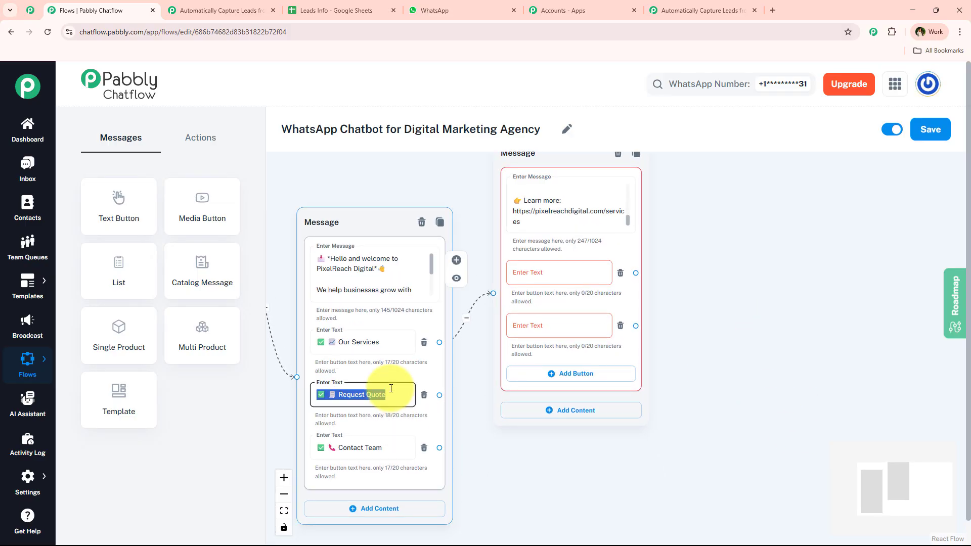
left_click(523, 275)
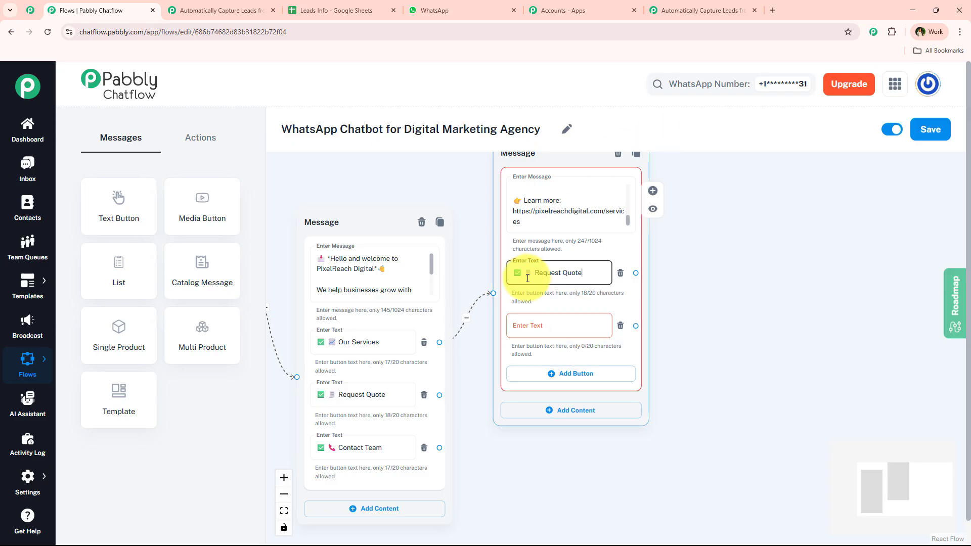
double_click(366, 448)
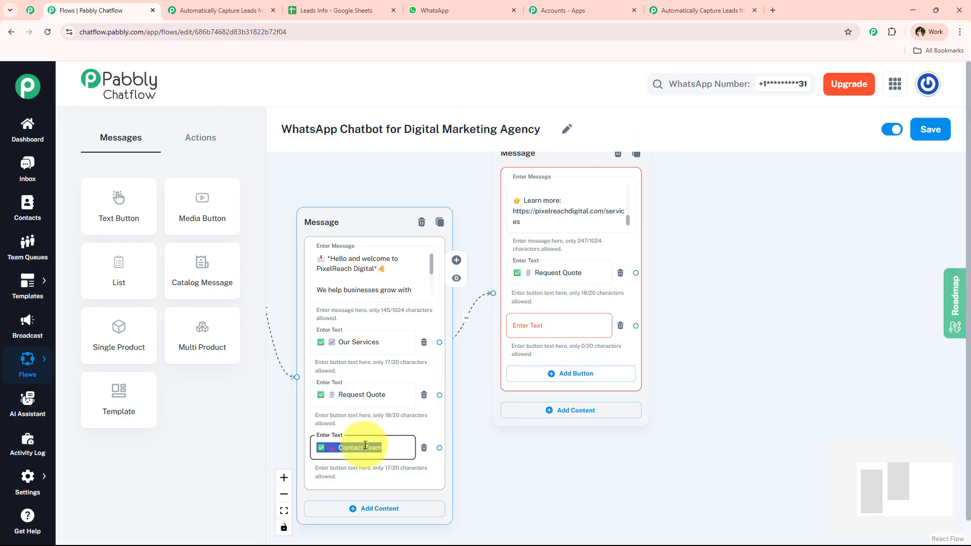
left_click(527, 336)
type("✅📞 Contact Team")
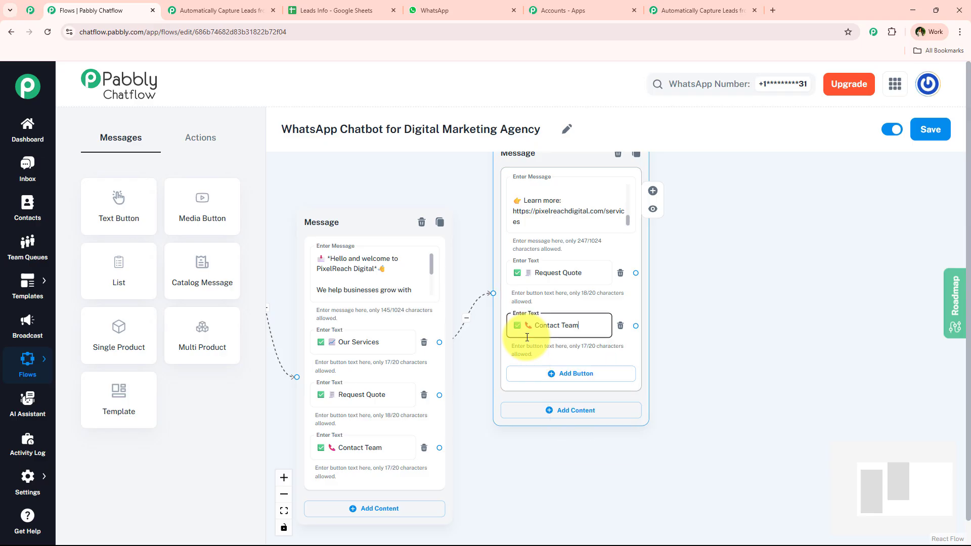
Step: Move the services message higher and recentre the view on the welcome message
scroll(527, 337, "down", 2)
left_click_drag(545, 204, 544, 159)
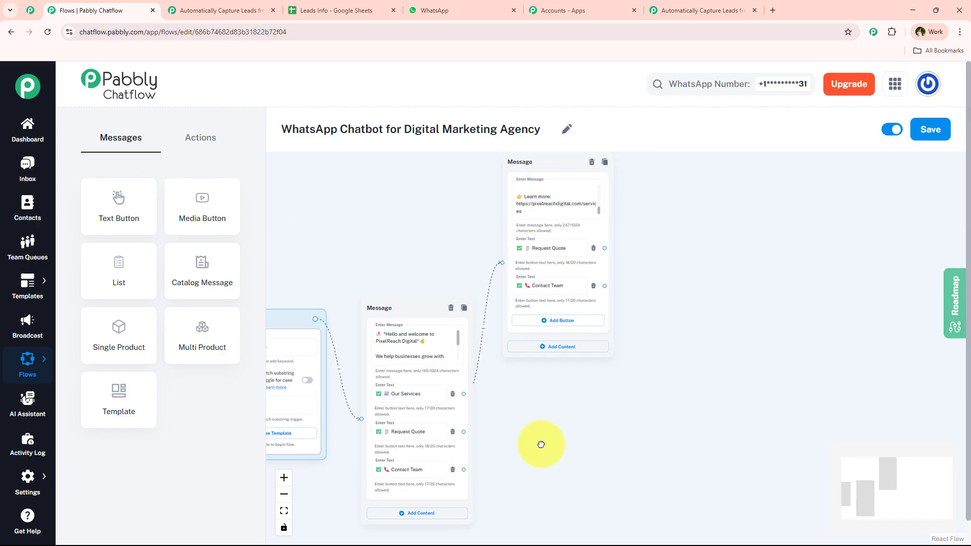
scroll(537, 442, "up", 2)
left_click_drag(537, 462, 561, 391)
scroll(504, 381, "up", 3)
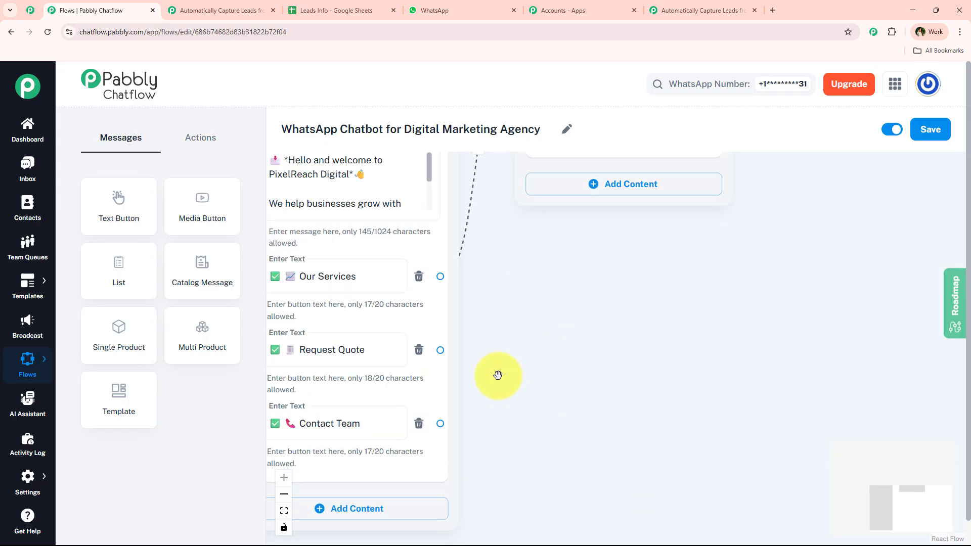
left_click_drag(502, 372, 535, 363)
scroll(533, 363, "down", 3)
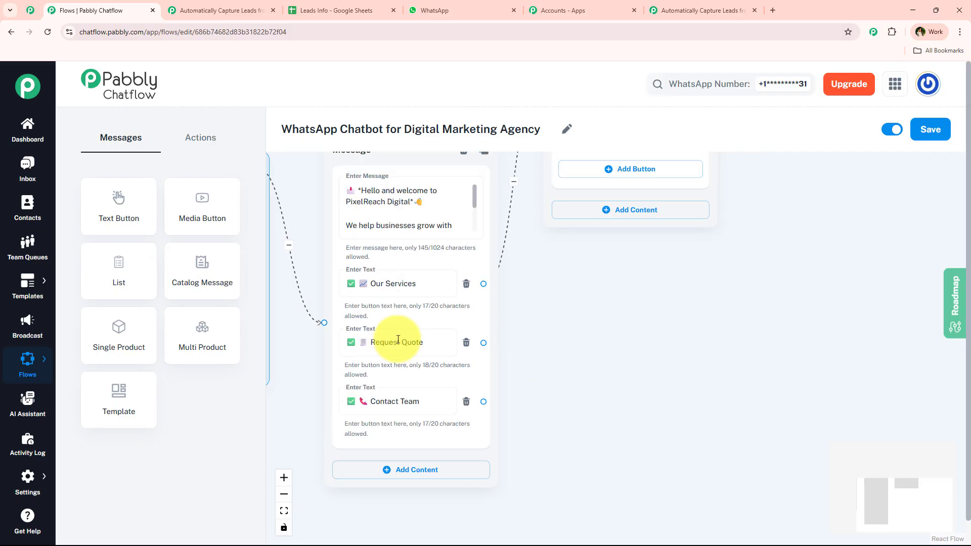
Step: Copy the quote greeting and Full Name question text from the WhatsApp chat
left_click(412, 15)
scroll(581, 268, "up", 5)
scroll(590, 284, "down", 10)
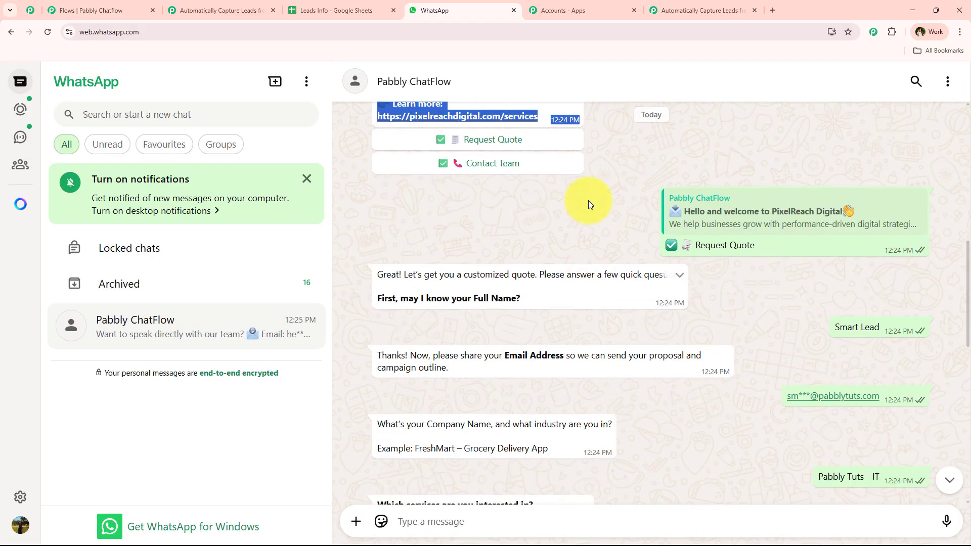
left_click(587, 203)
scroll(582, 210, "down", 1)
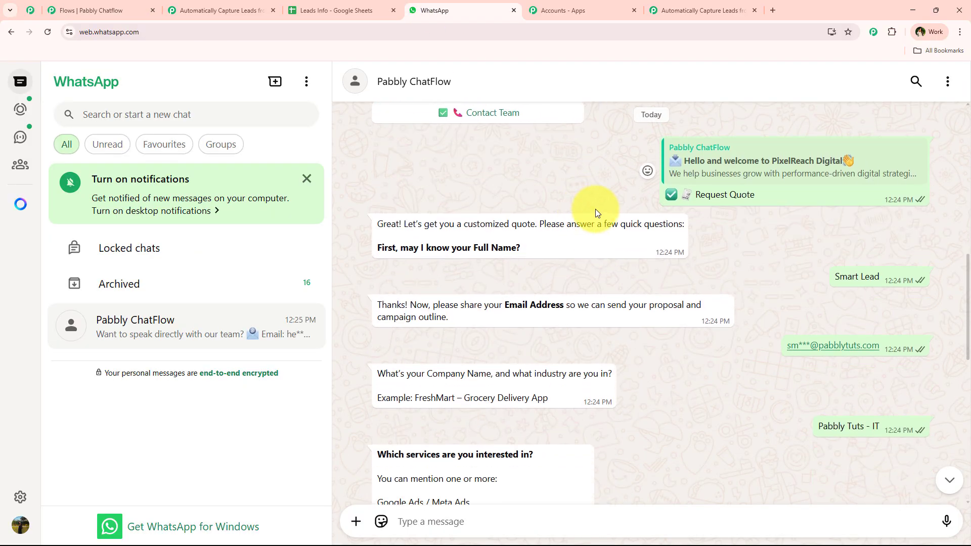
left_click(642, 200)
left_click_drag(373, 223, 567, 251)
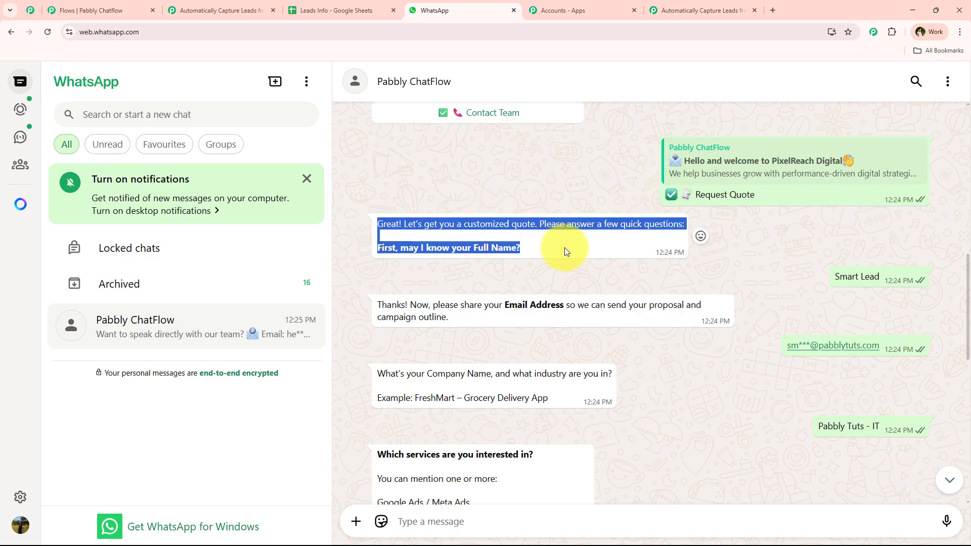
left_click(79, 10)
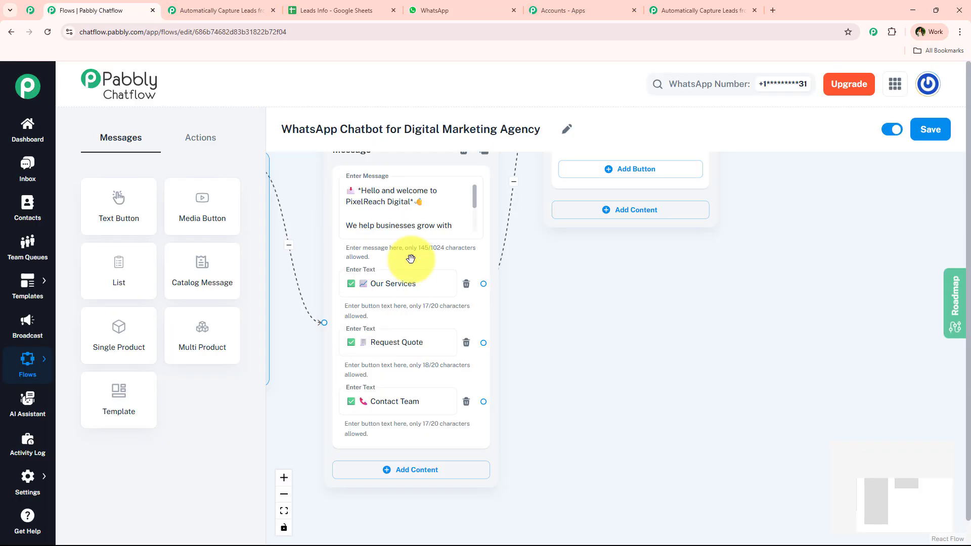
Step: Add an Ask Question node linked from Request Quote and paste the Full Name question
left_click(197, 148)
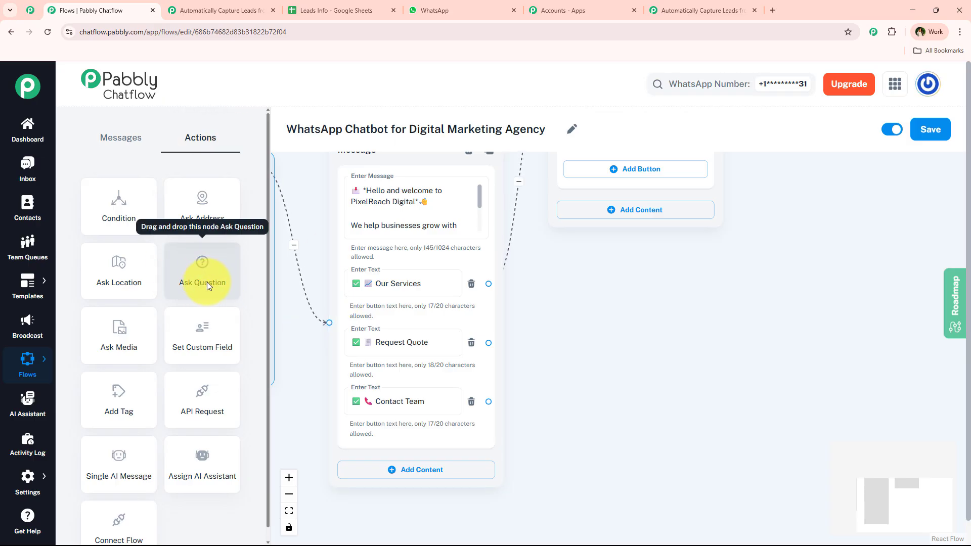
left_click_drag(206, 283, 696, 319)
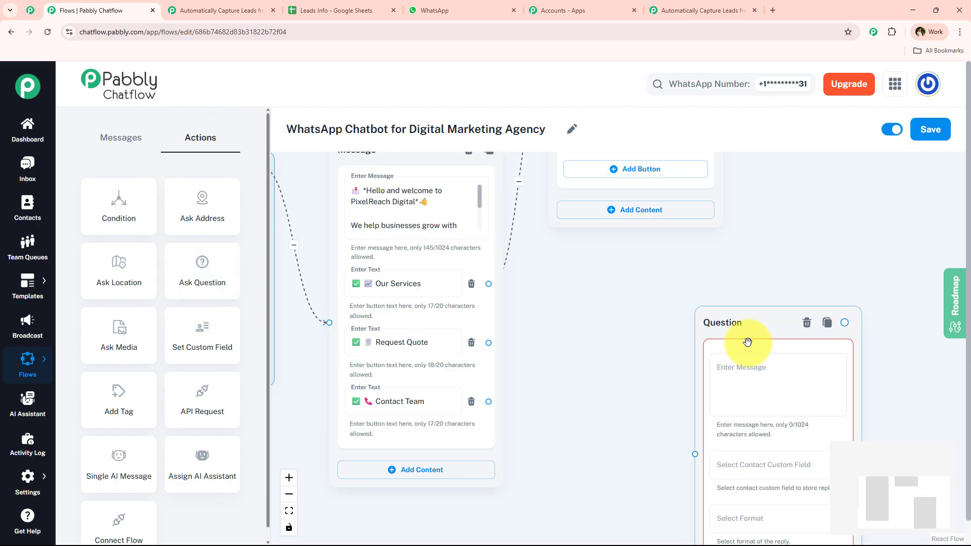
left_click_drag(746, 340, 784, 266)
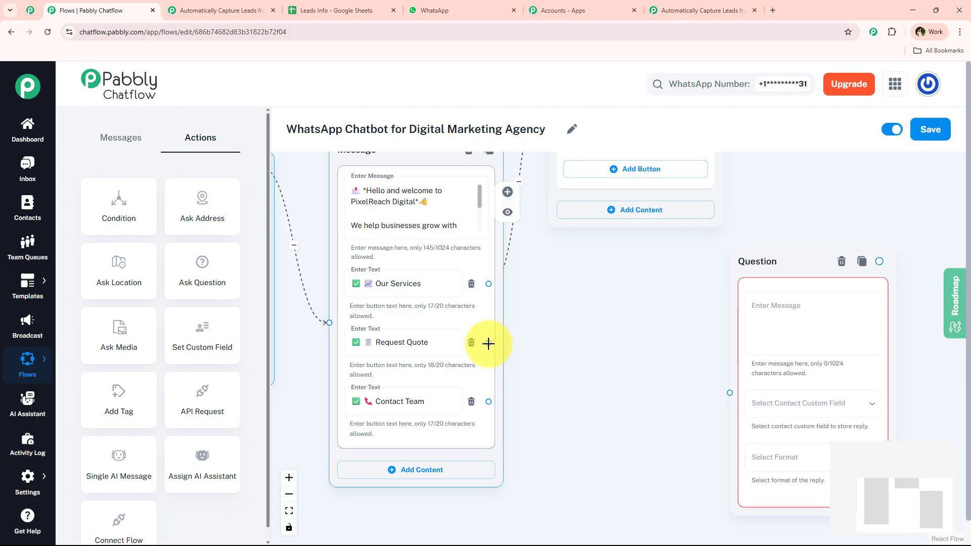
left_click_drag(489, 343, 721, 387)
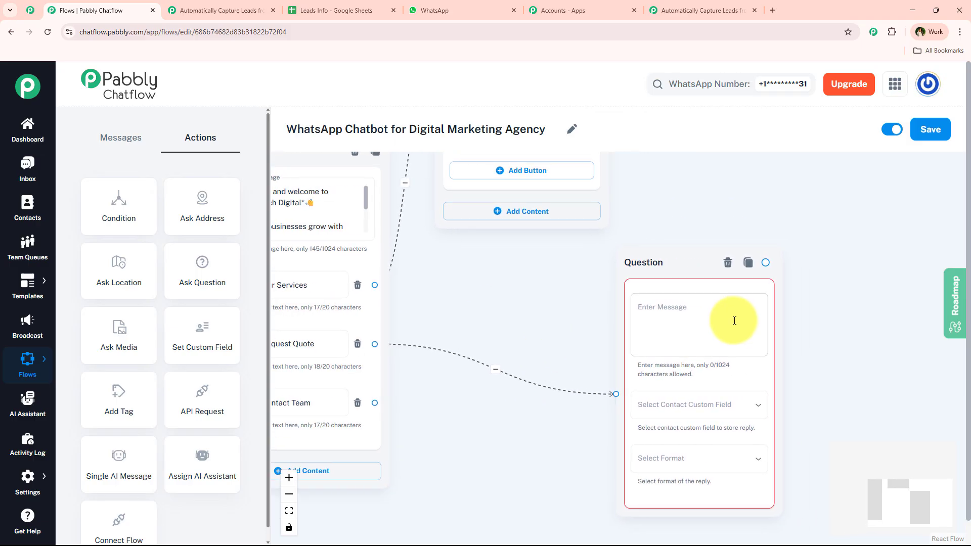
left_click(703, 320)
right_click(699, 317)
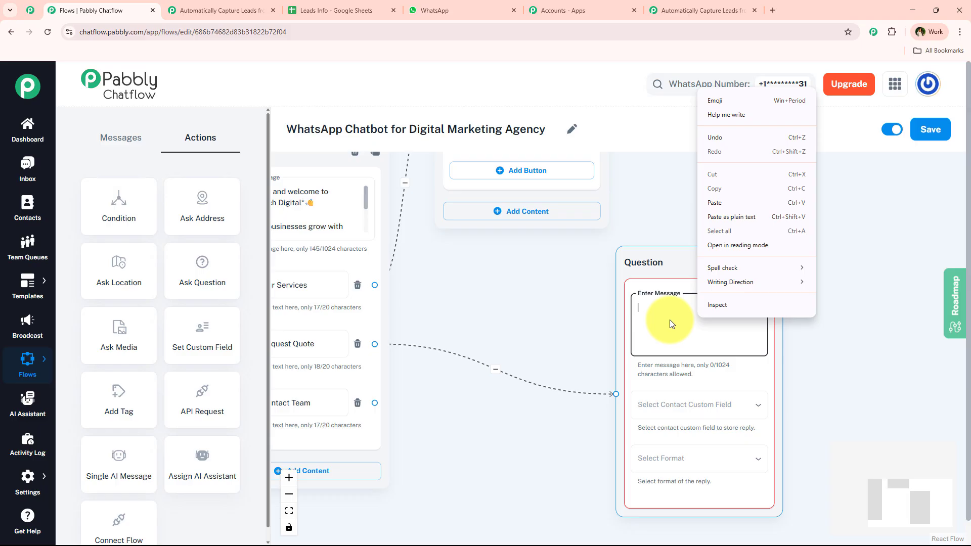
left_click(754, 202)
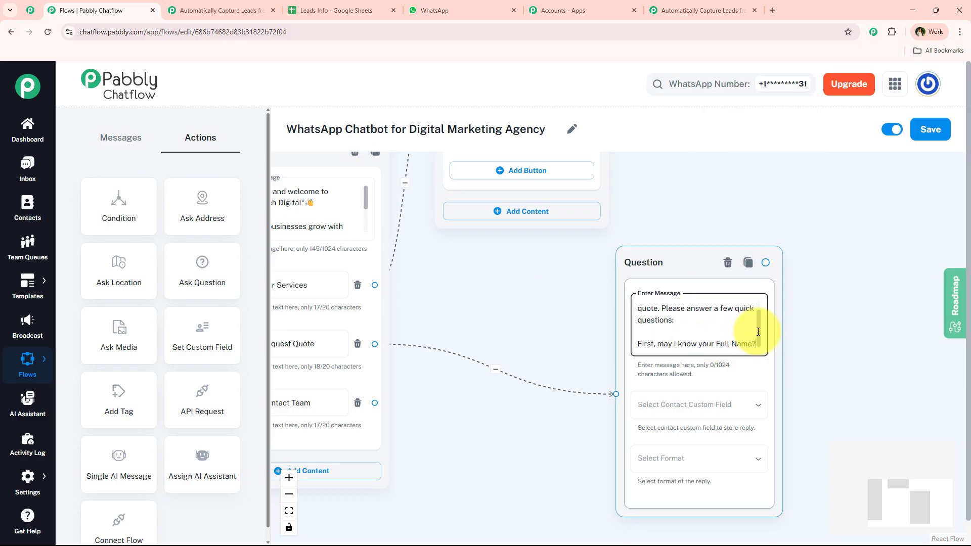
Step: Position the question node beside the earlier nodes and preview its contact field options
left_click_drag(553, 444, 320, 411)
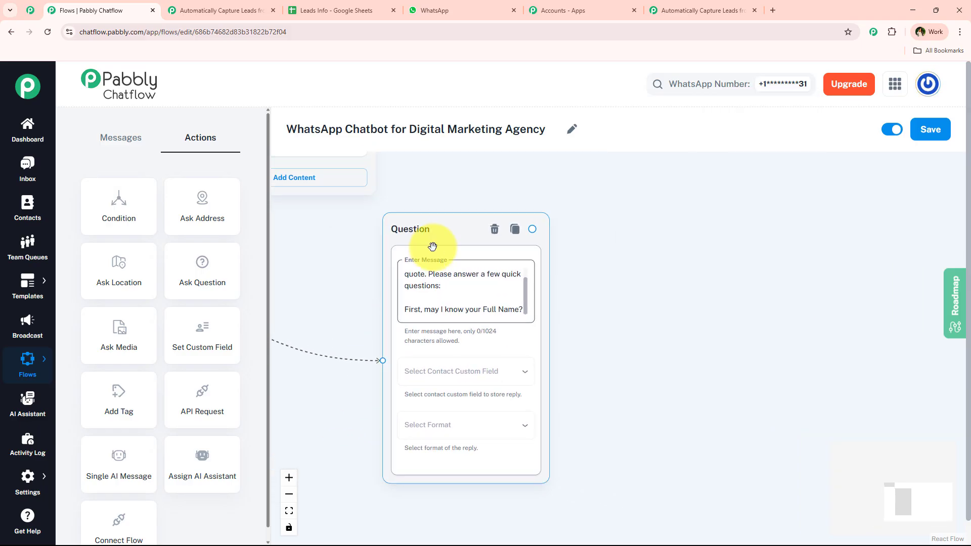
left_click_drag(424, 232, 347, 226)
left_click_drag(546, 355, 740, 374)
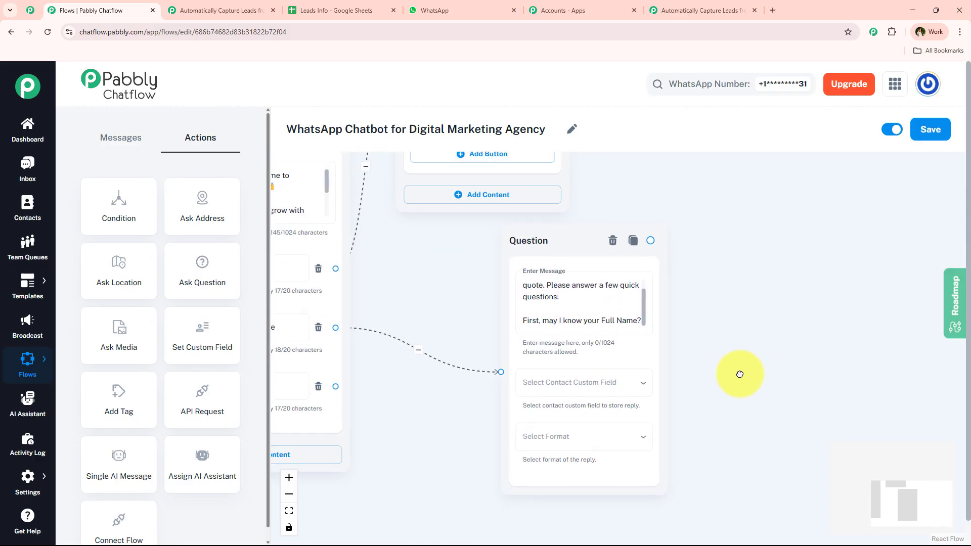
left_click(565, 239)
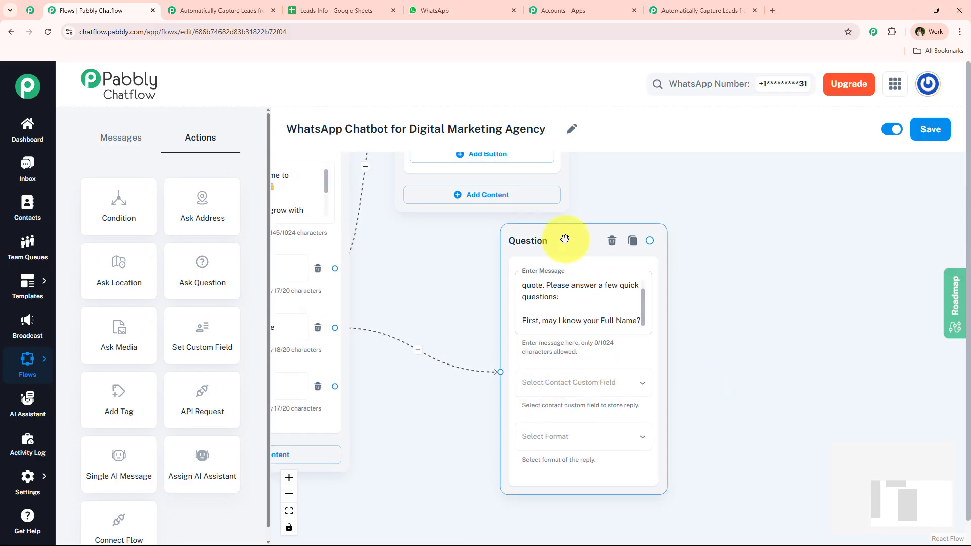
left_click_drag(565, 239, 653, 200)
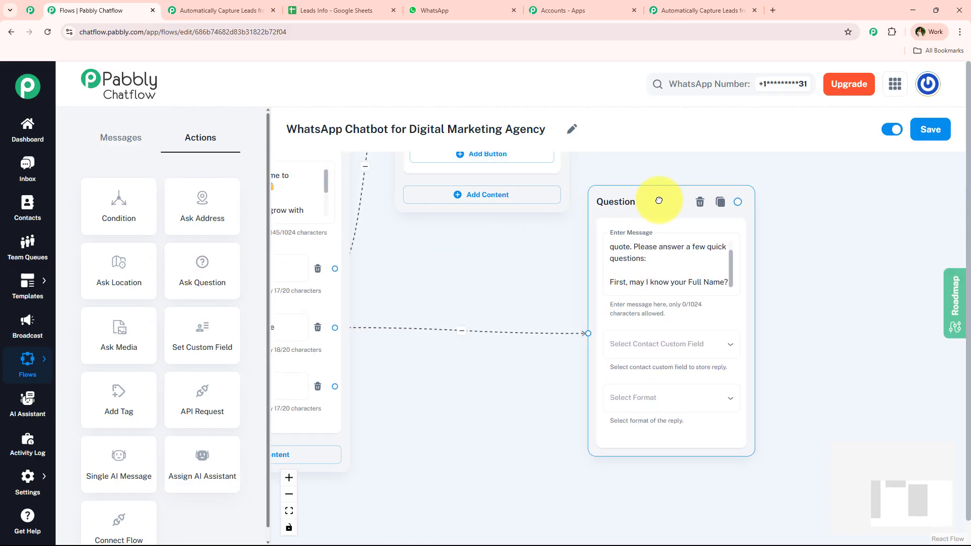
left_click(623, 355)
left_click(493, 391)
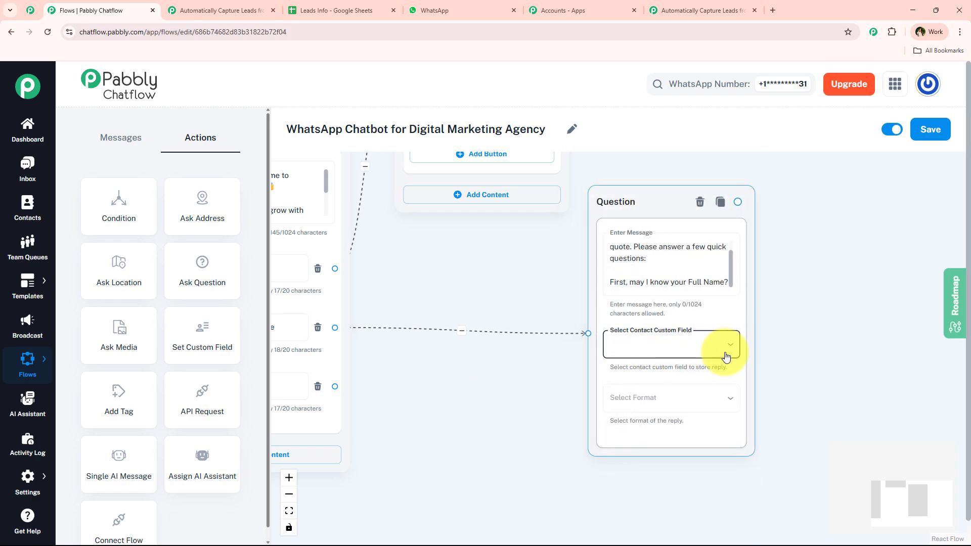
Step: Choose FullName under Select Contact Custom Field in the Full Name question node
left_click(415, 365)
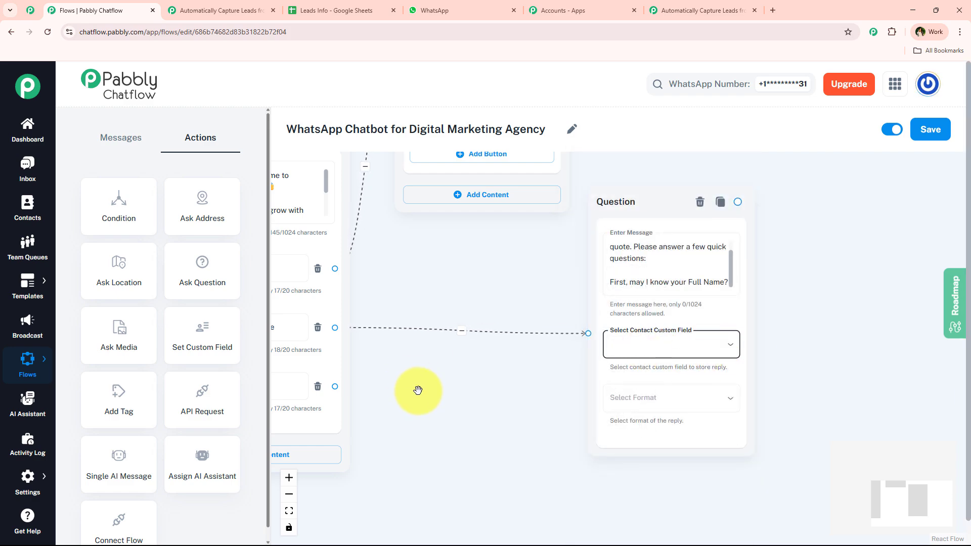
left_click(659, 346)
left_click(476, 394)
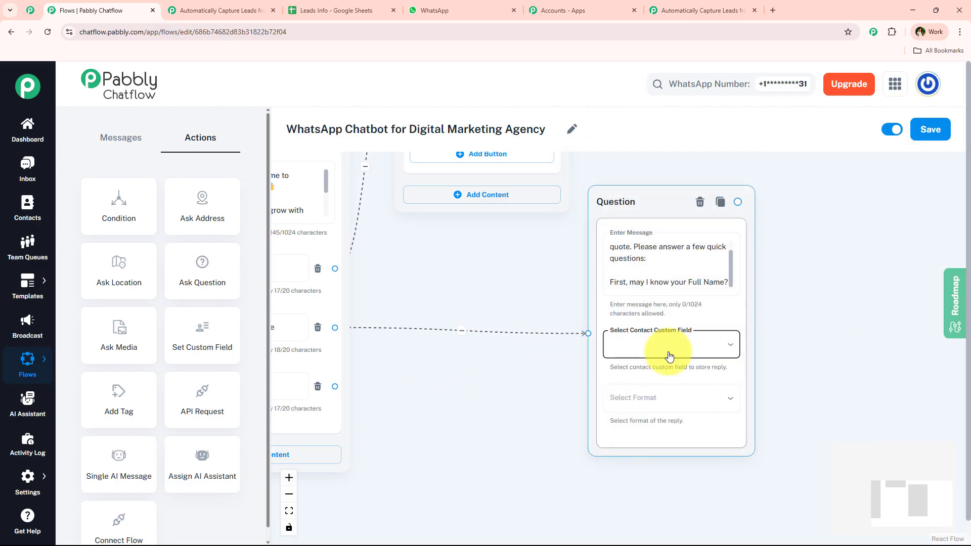
left_click(646, 342)
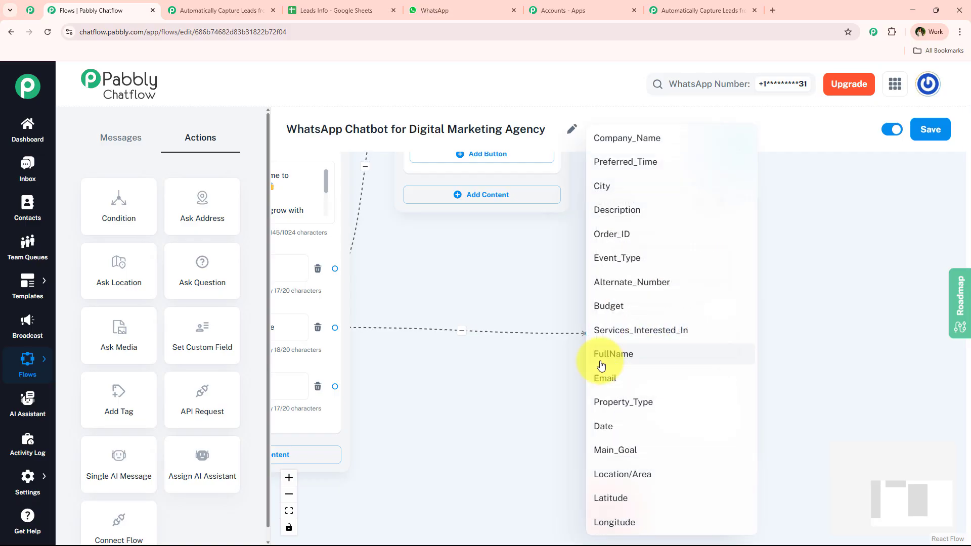
left_click(482, 378)
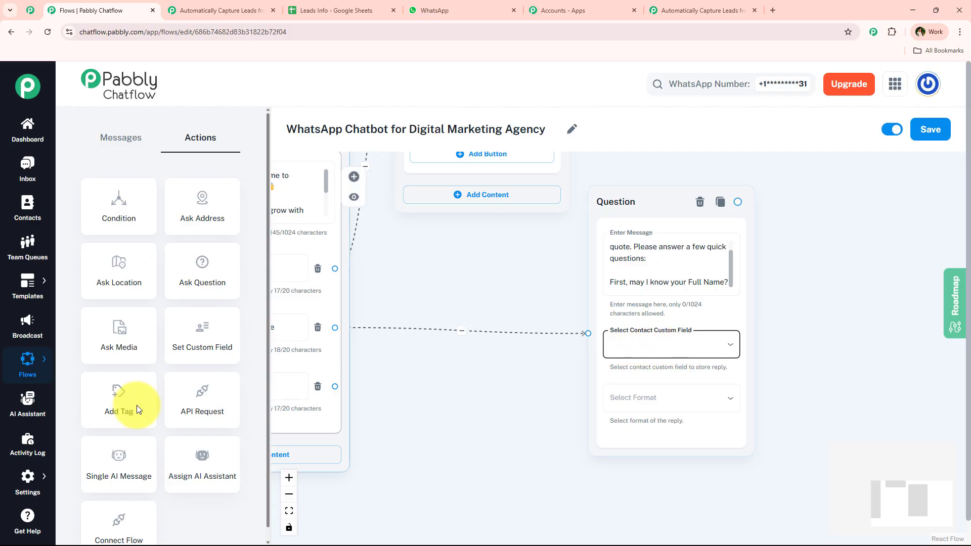
left_click(27, 481)
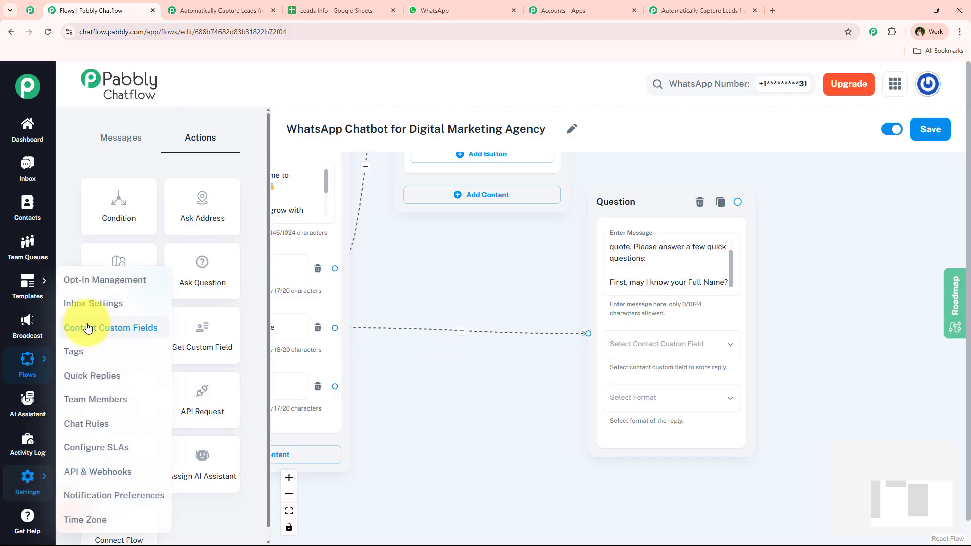
left_click_drag(516, 375, 325, 401)
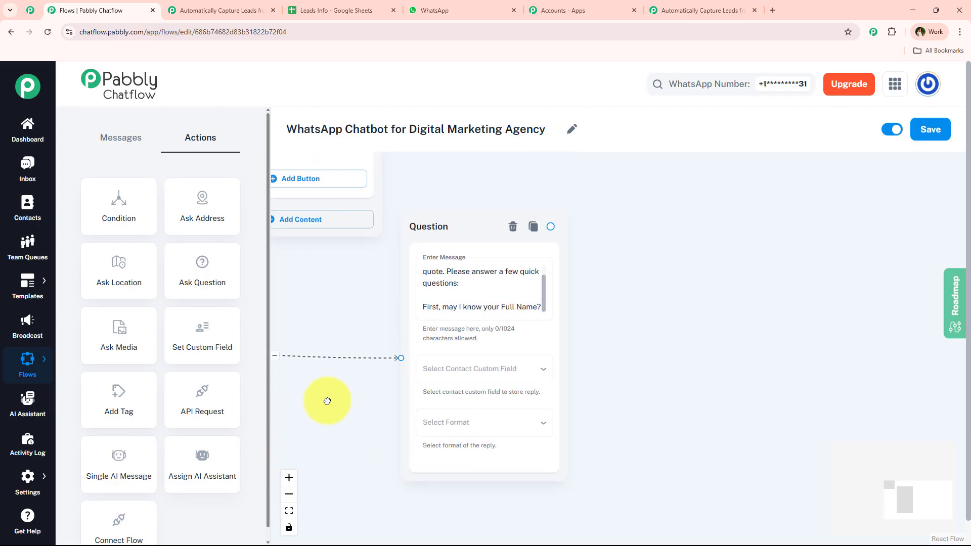
left_click(501, 382)
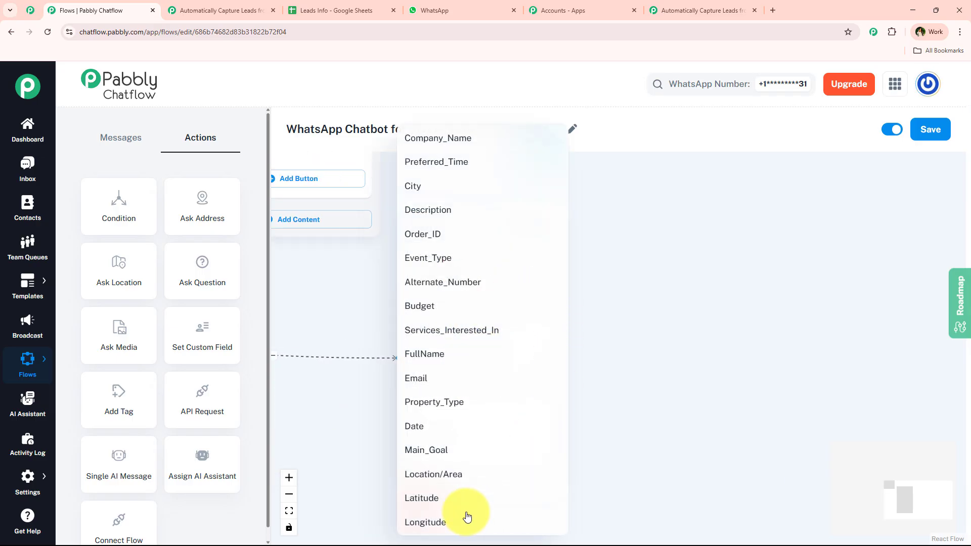
left_click(445, 354)
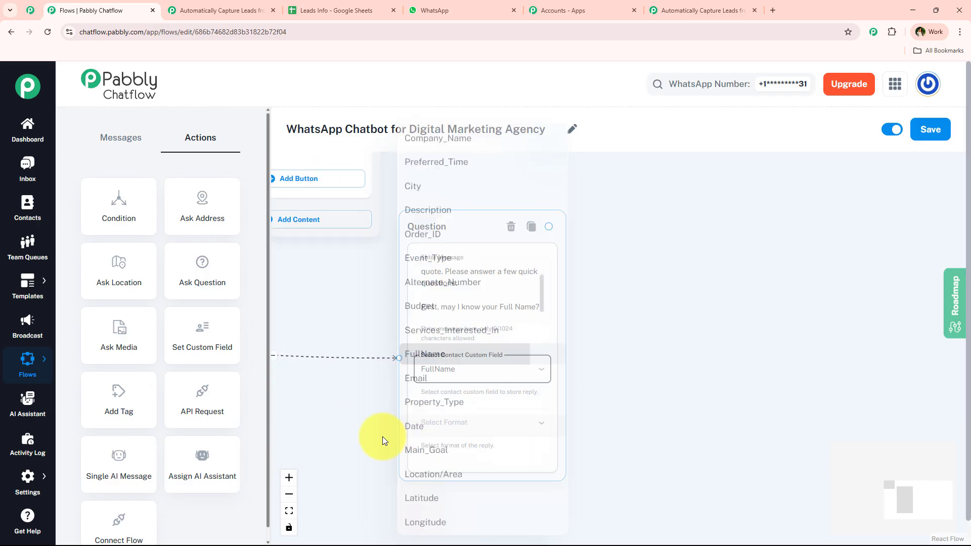
left_click_drag(352, 421, 345, 395)
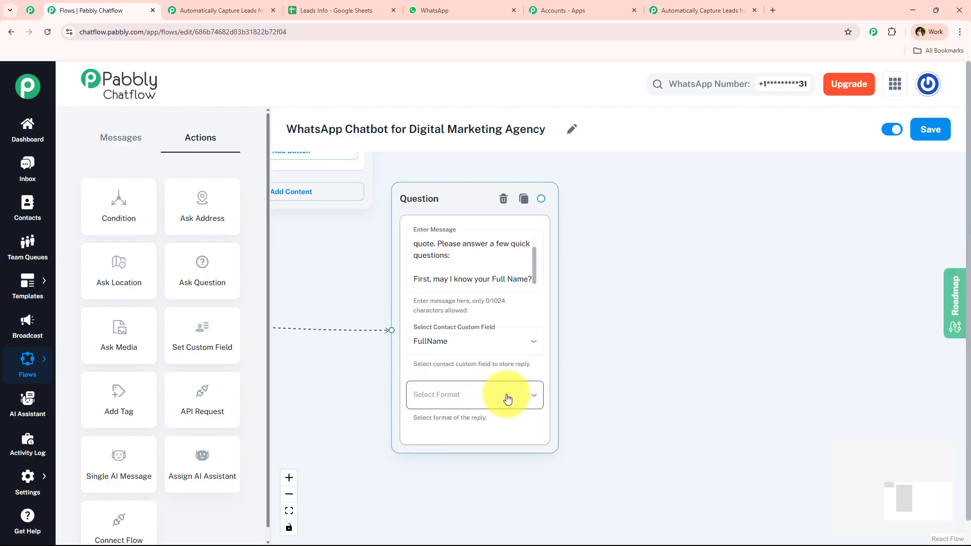
Step: Set the full-name question's reply format to Text and check the attempts value
left_click(462, 388)
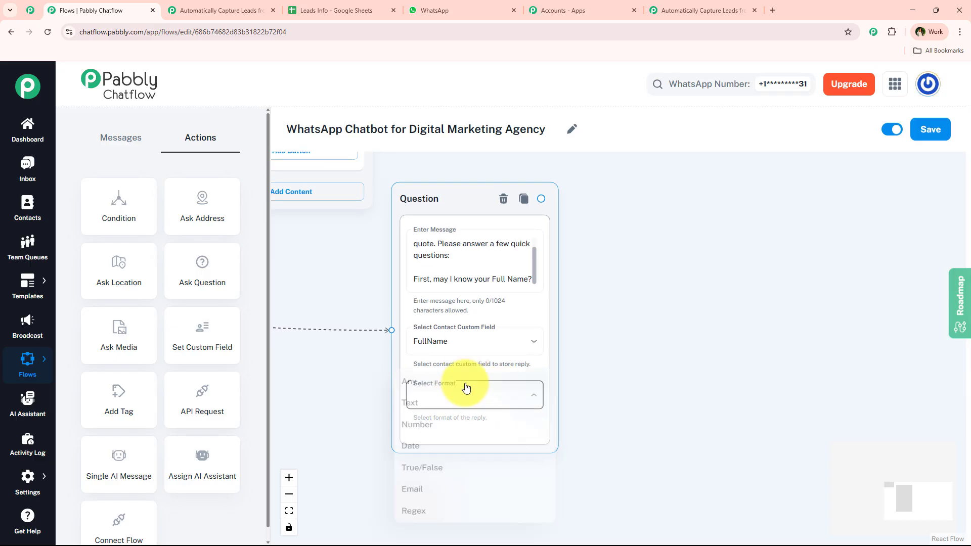
left_click(447, 403)
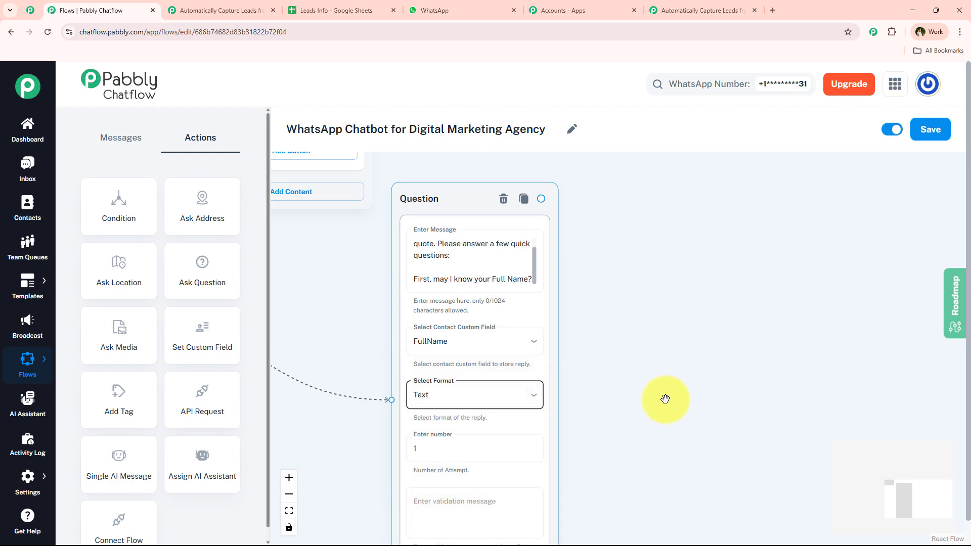
scroll(635, 303, "down", 3)
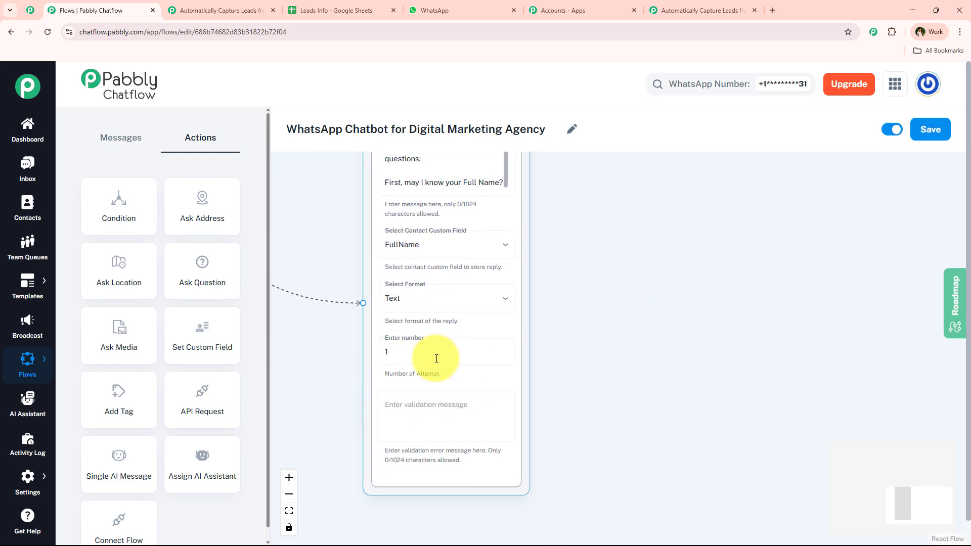
left_click(625, 357)
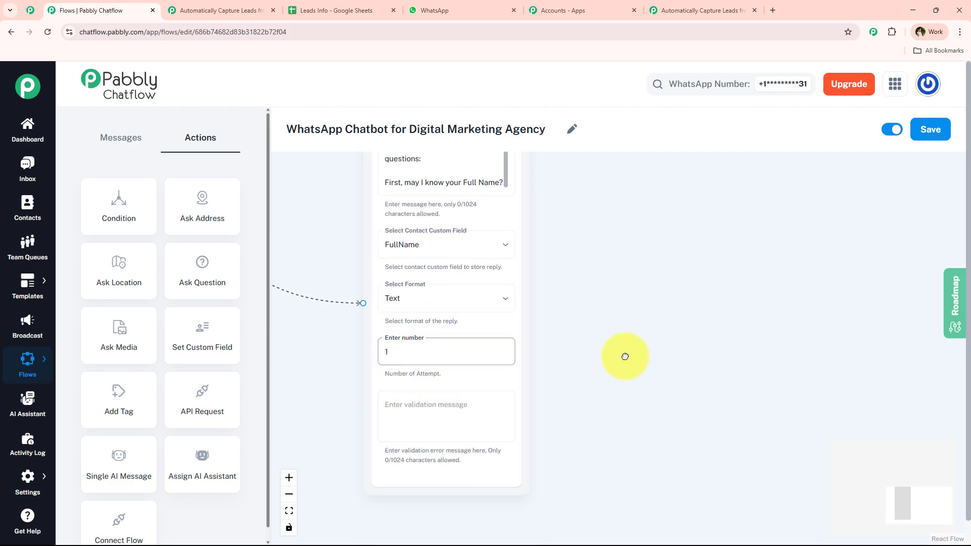
left_click(497, 347)
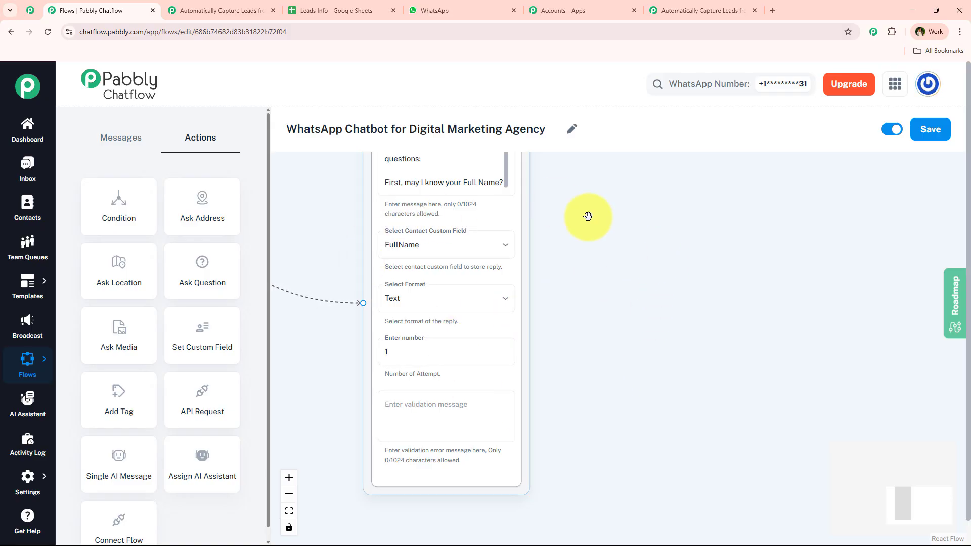
left_click(440, 297)
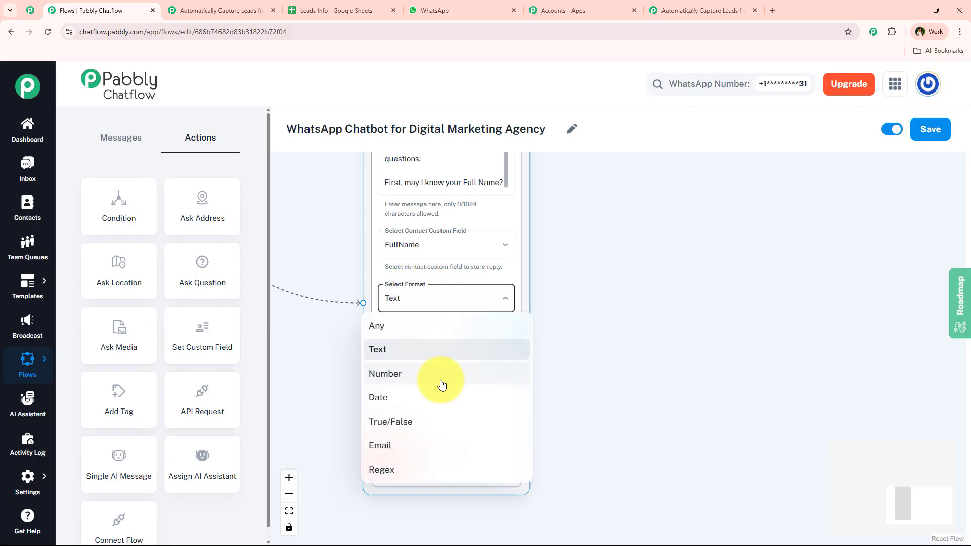
left_click(714, 372)
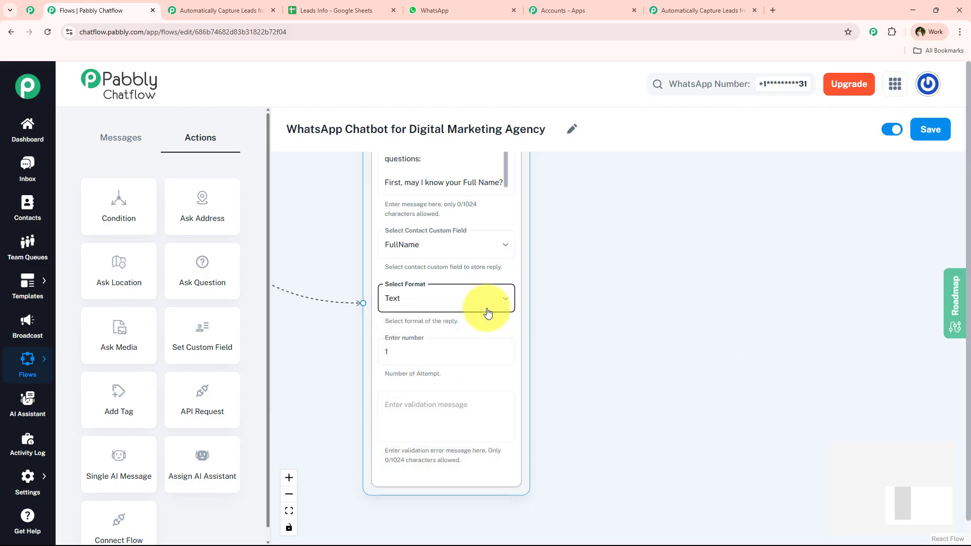
scroll(384, 390, "down", 3)
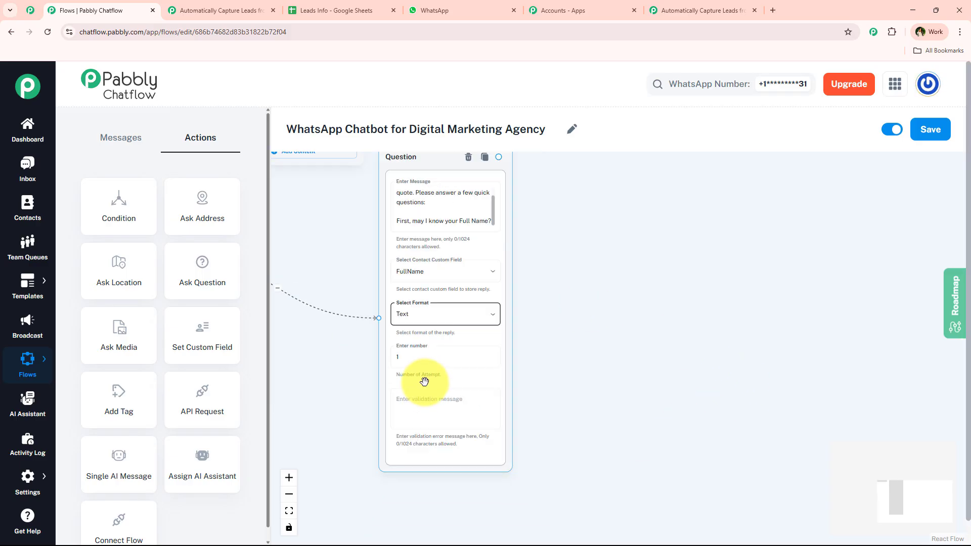
left_click_drag(435, 177, 432, 213)
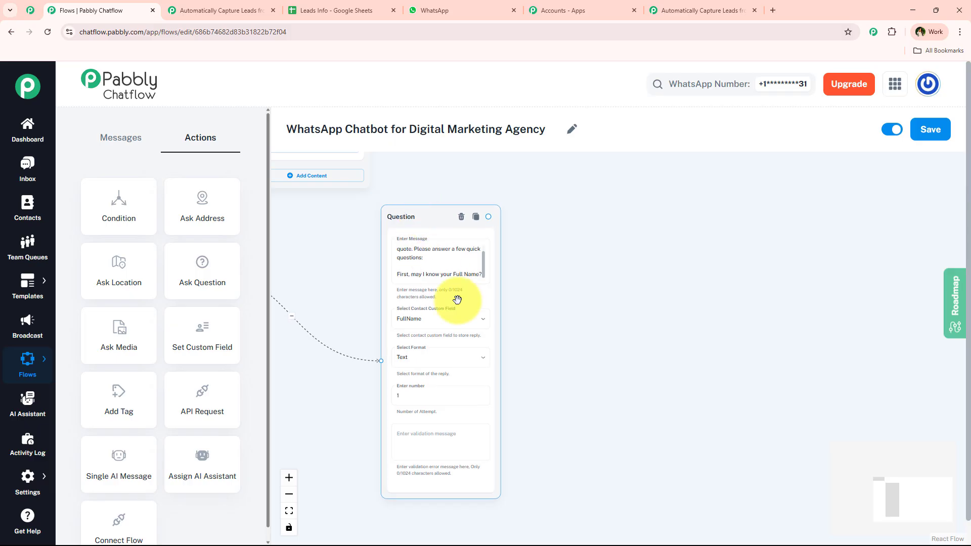
scroll(456, 387, "up", 3)
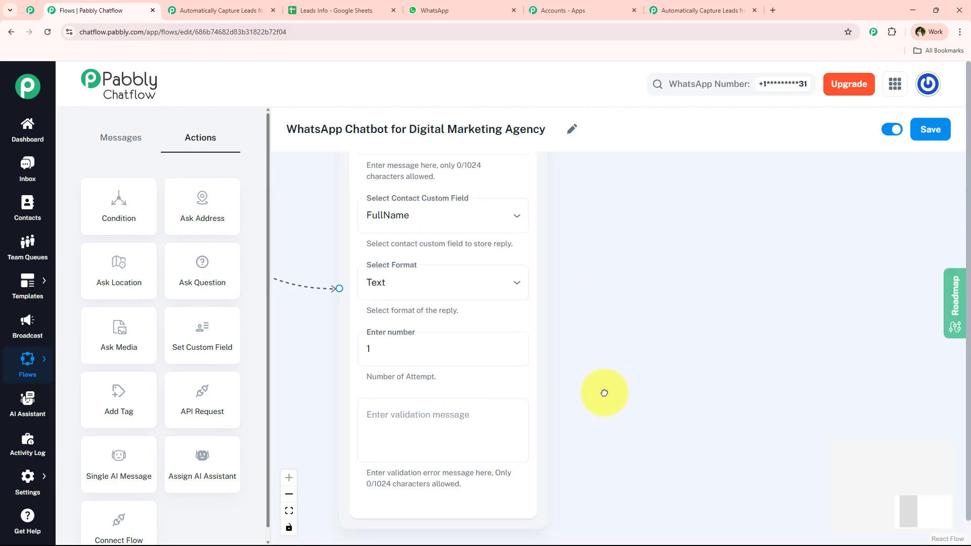
Step: Confirm Text format with 1 attempt, reposition the node, and return to the WhatsApp bot chat
left_click(462, 412)
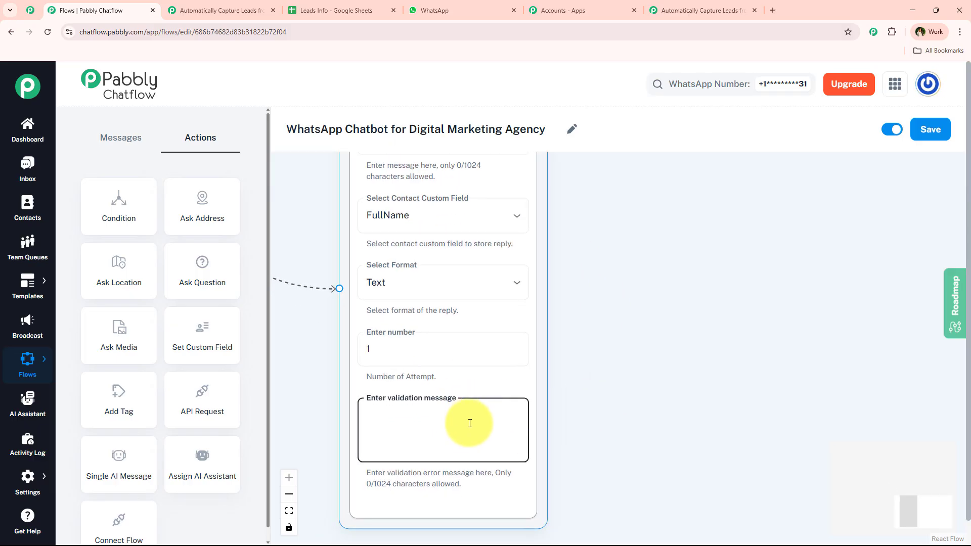
left_click(427, 282)
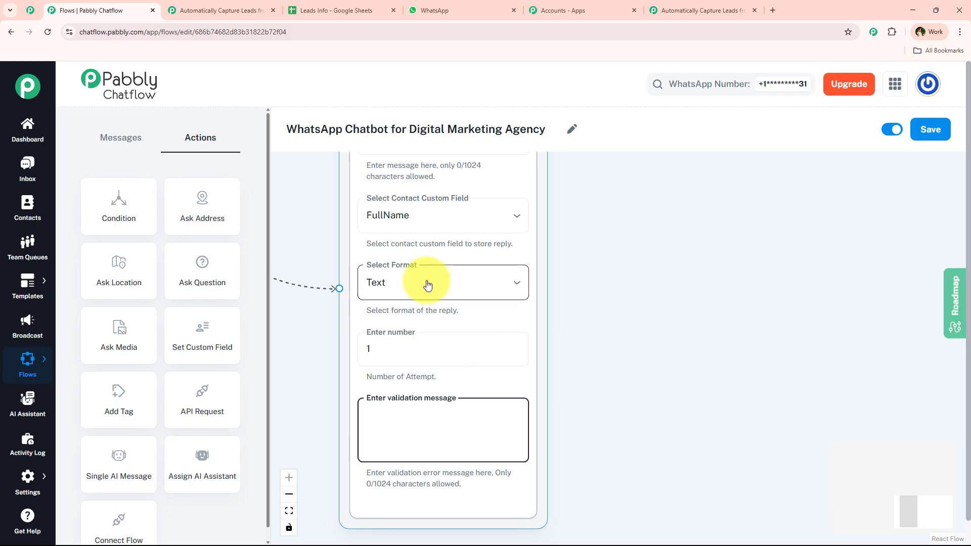
left_click(584, 394)
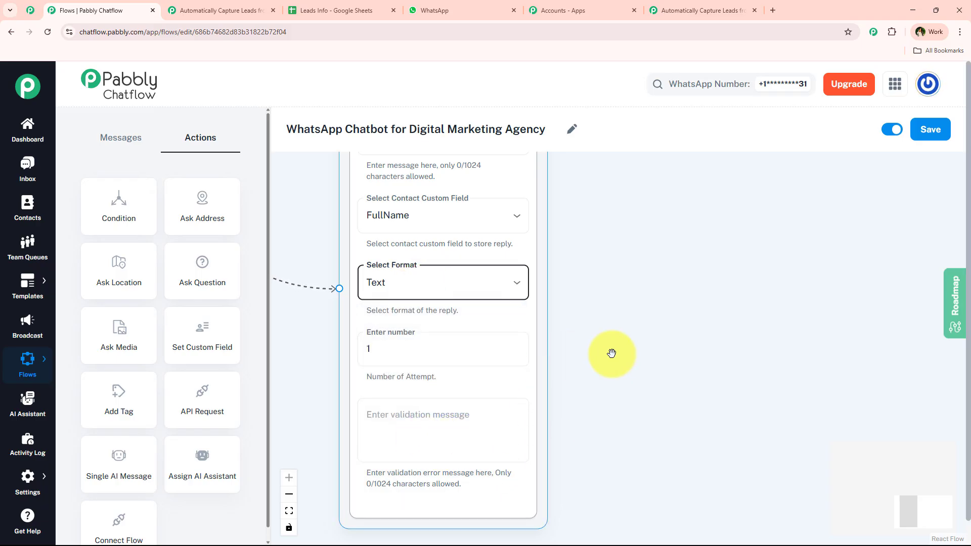
double_click(434, 337)
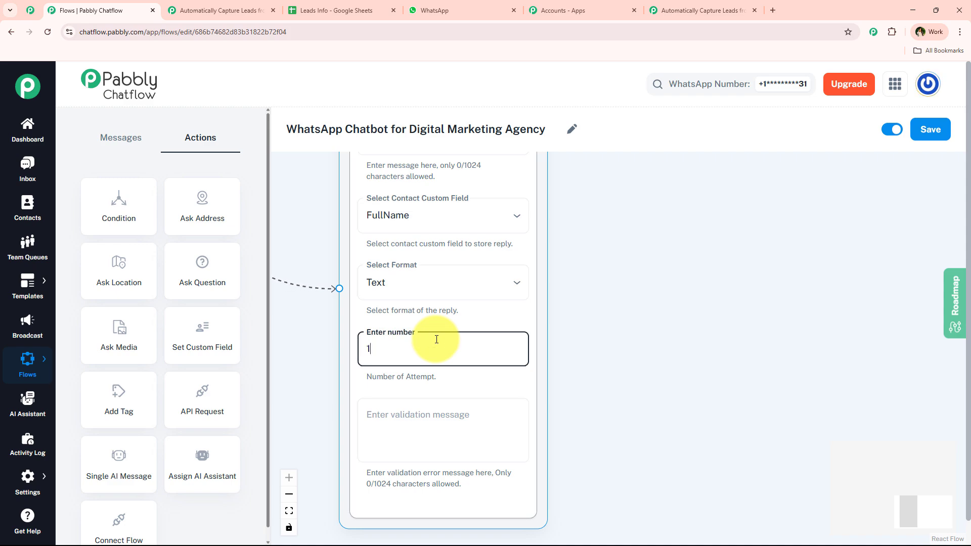
scroll(737, 276, "down", 1)
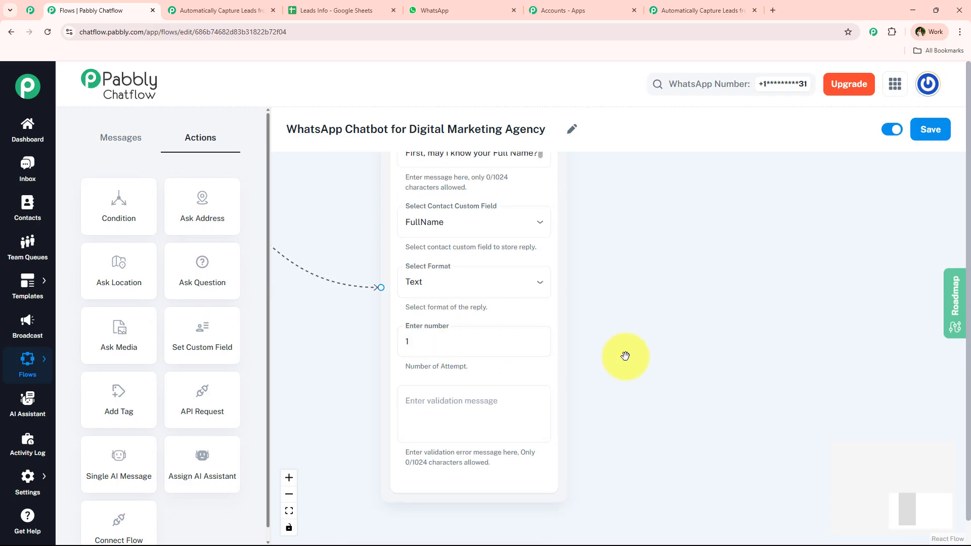
left_click(433, 401)
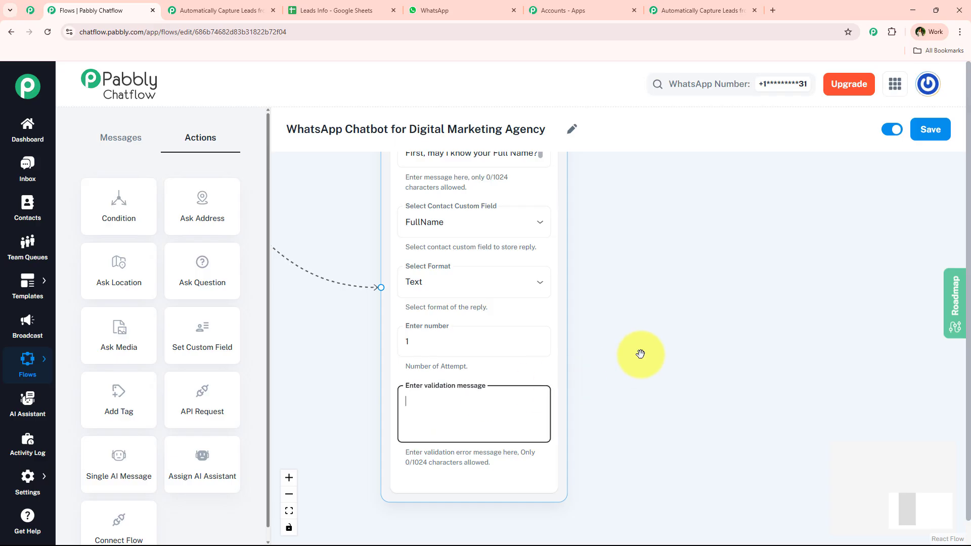
scroll(640, 349, "down", 2)
left_click_drag(570, 408, 561, 414)
scroll(635, 316, "down", 2)
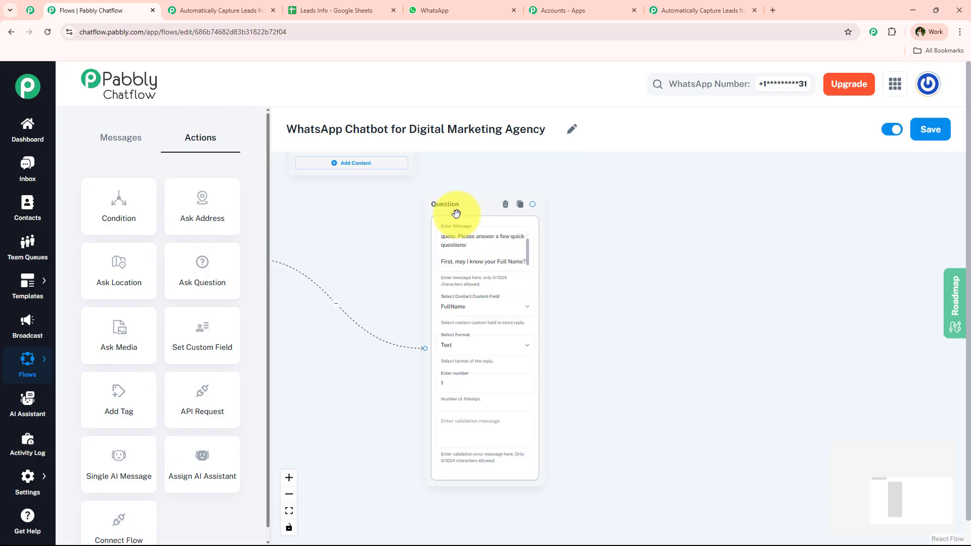
left_click_drag(458, 205, 487, 225)
left_click(452, 4)
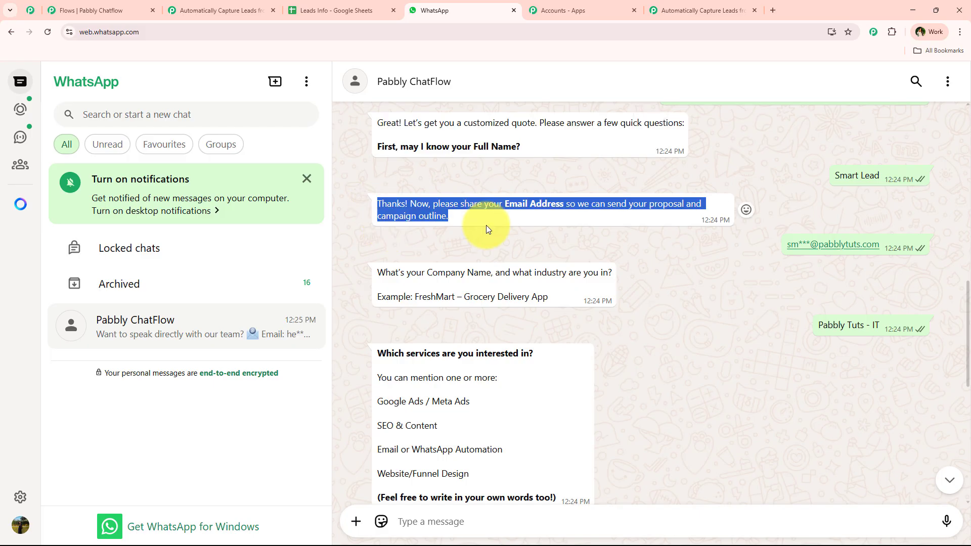
Step: Add a second Ask Question node and connect it after the full-name question
left_click(104, 10)
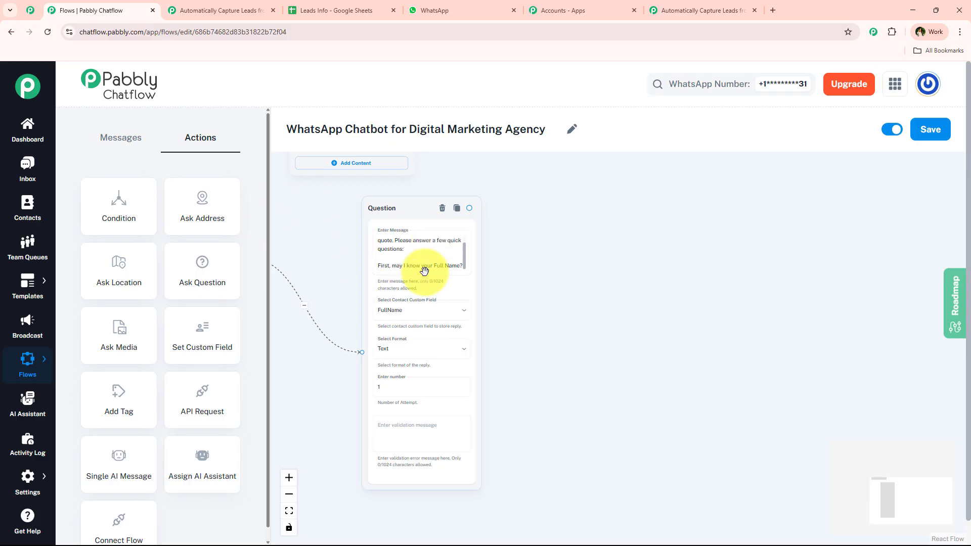
left_click_drag(211, 266, 592, 227)
left_click_drag(470, 207, 597, 330)
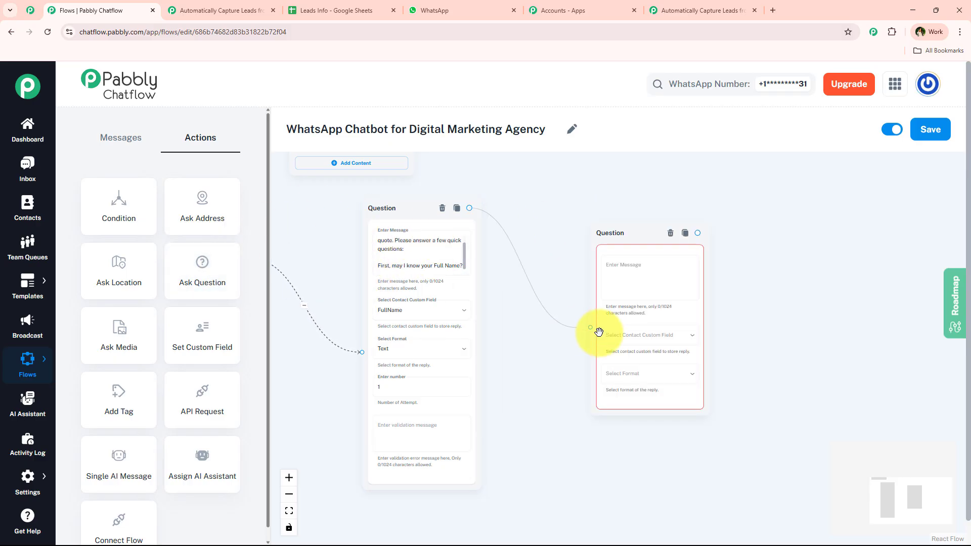
left_click(606, 333)
left_click(467, 208)
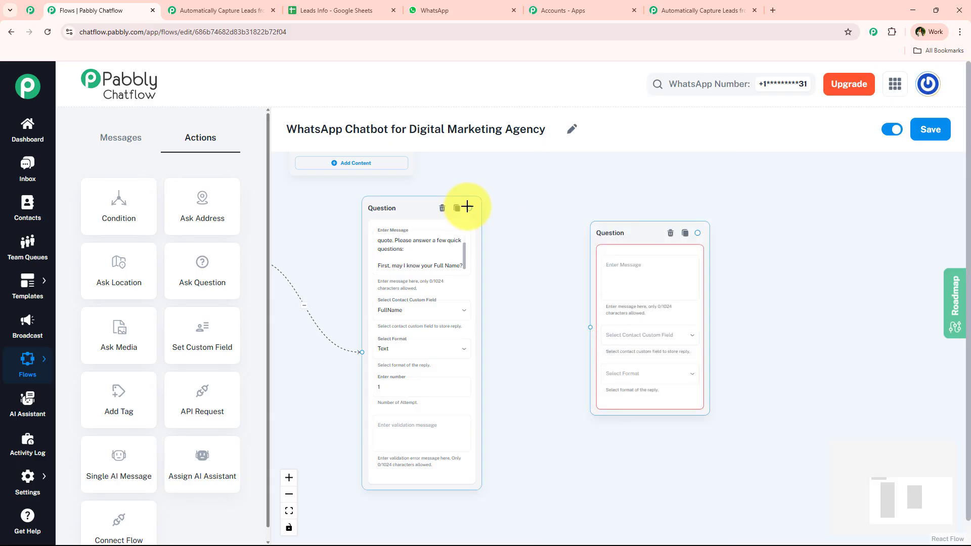
left_click_drag(469, 208, 590, 329)
left_click_drag(585, 234, 507, 234)
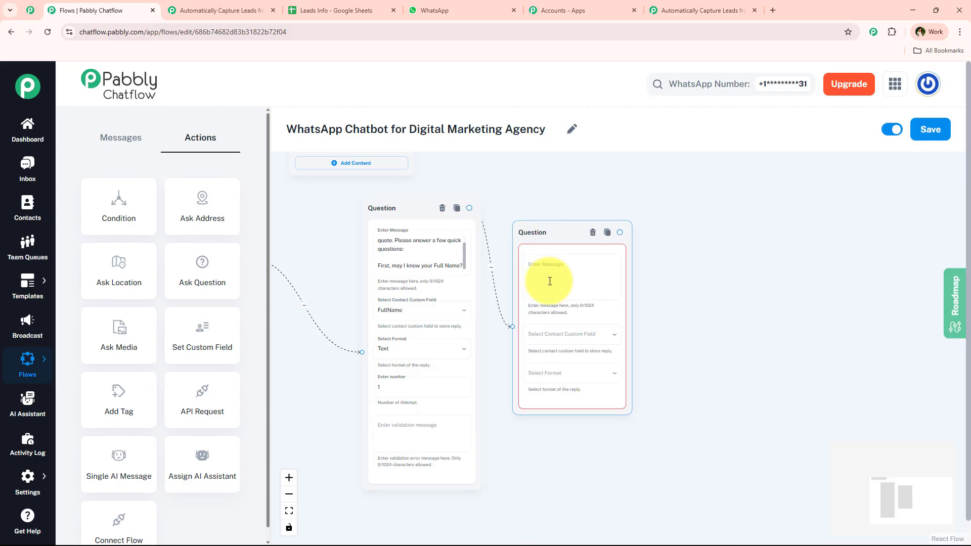
scroll(581, 245, "up", 2)
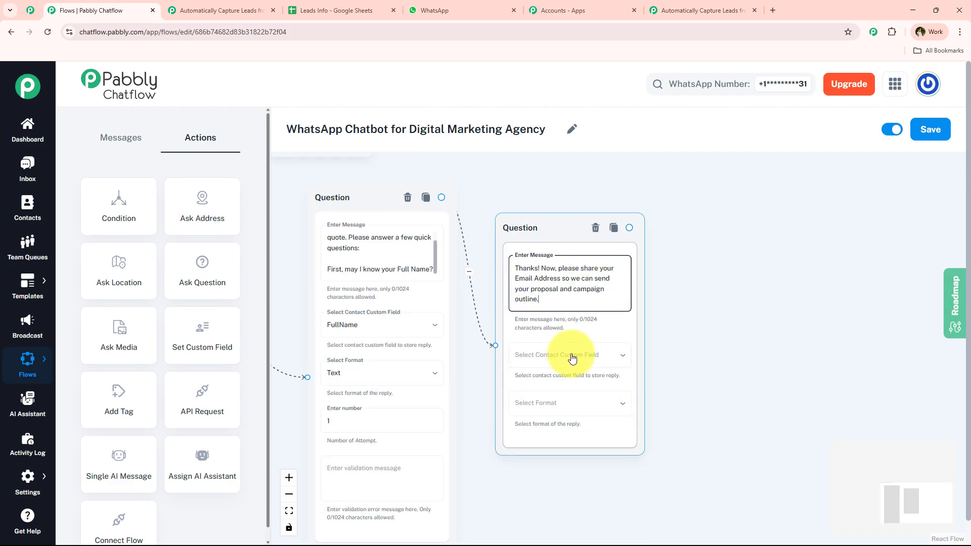
Step: Save the second question's reply to the Email field in Email format
left_click(588, 353)
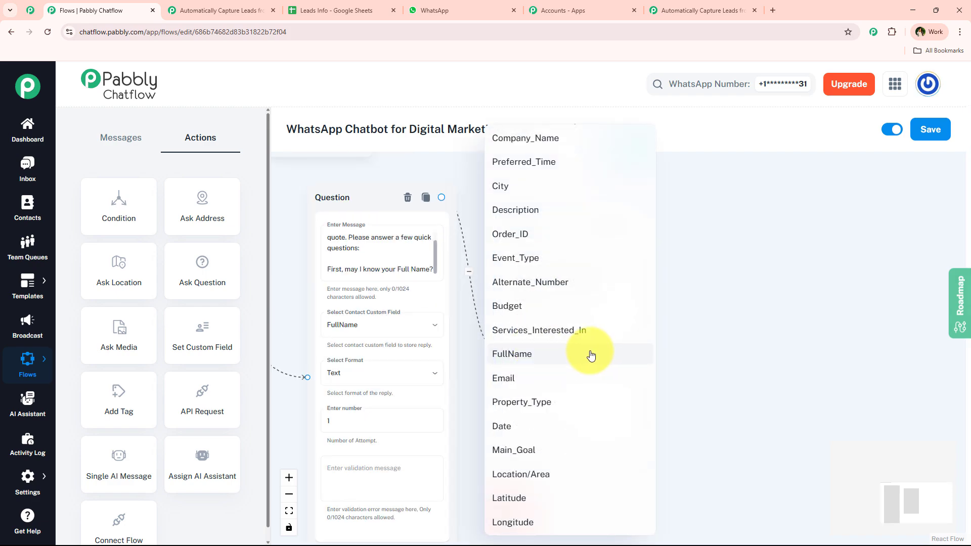
left_click(503, 377)
left_click(575, 411)
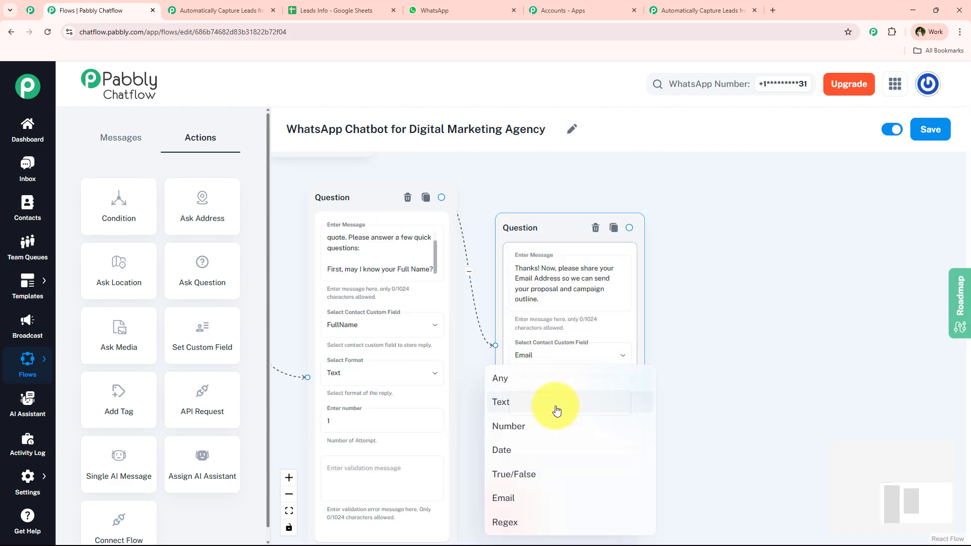
left_click(555, 496)
left_click_drag(680, 366, 648, 367)
left_click_drag(531, 223, 531, 198)
left_click_drag(734, 251, 598, 242)
Step: Add a third question linked after the email node and paste the company name and industry prompt
left_click(470, 10)
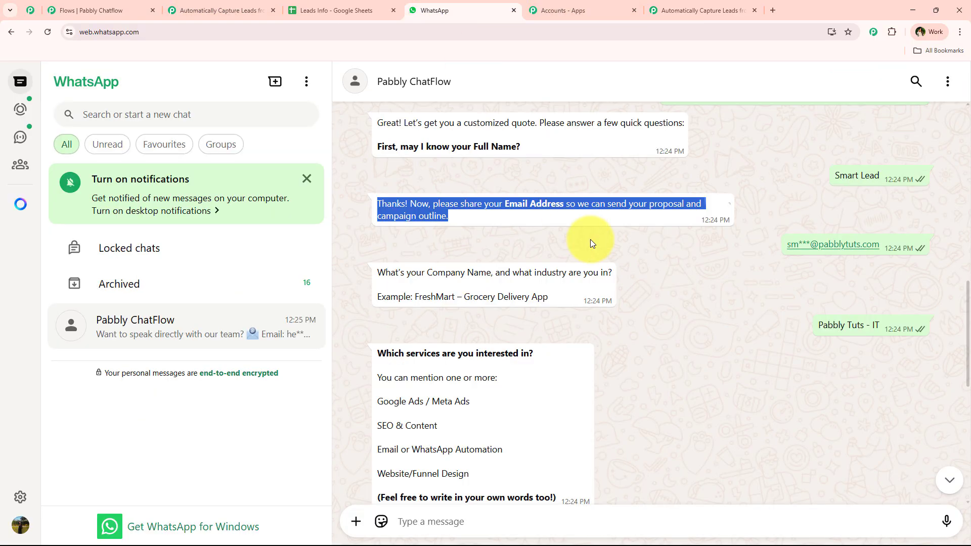
scroll(590, 239, "down", 2)
left_click_drag(344, 180, 545, 201)
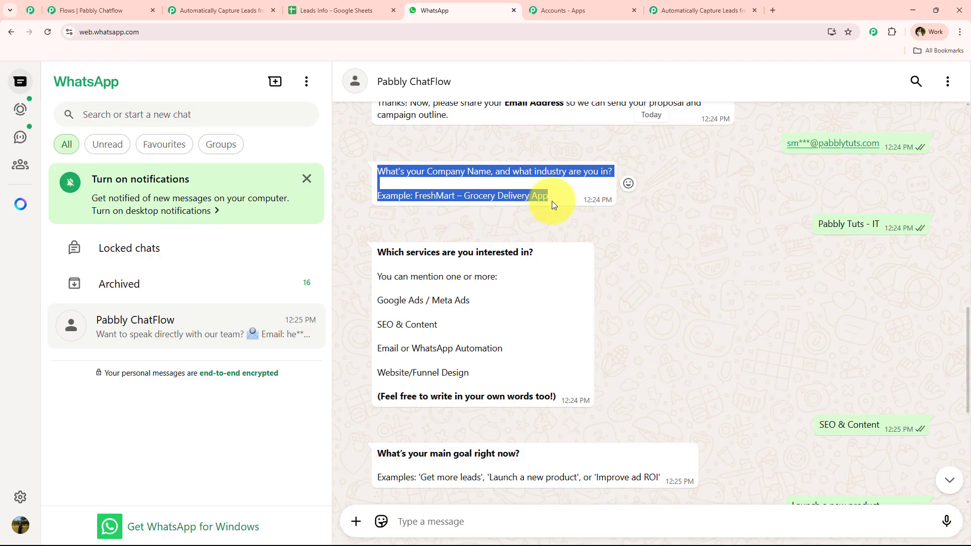
left_click(81, 10)
left_click_drag(202, 266, 539, 211)
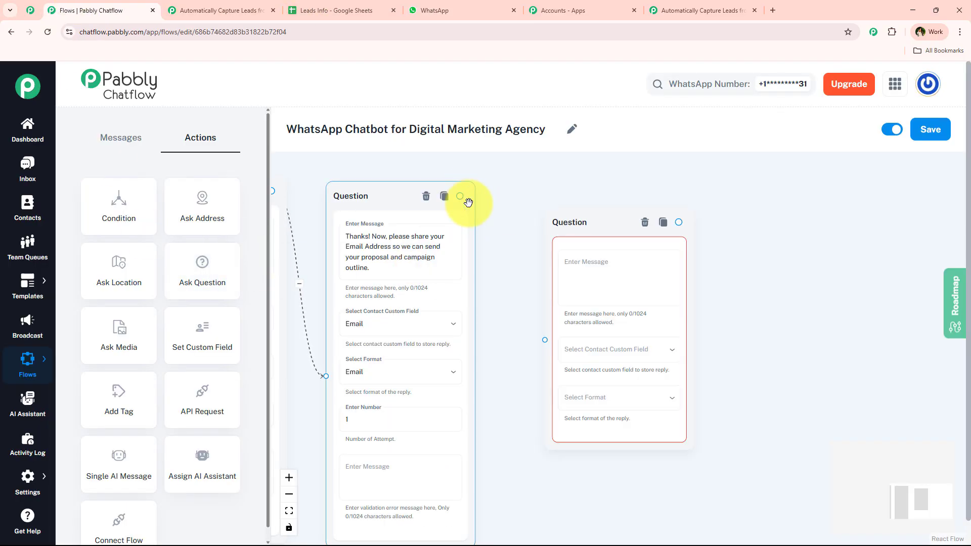
left_click_drag(460, 195, 544, 339)
type("what industry are you in?  Example: FreshMart – Grocery Delivery App")
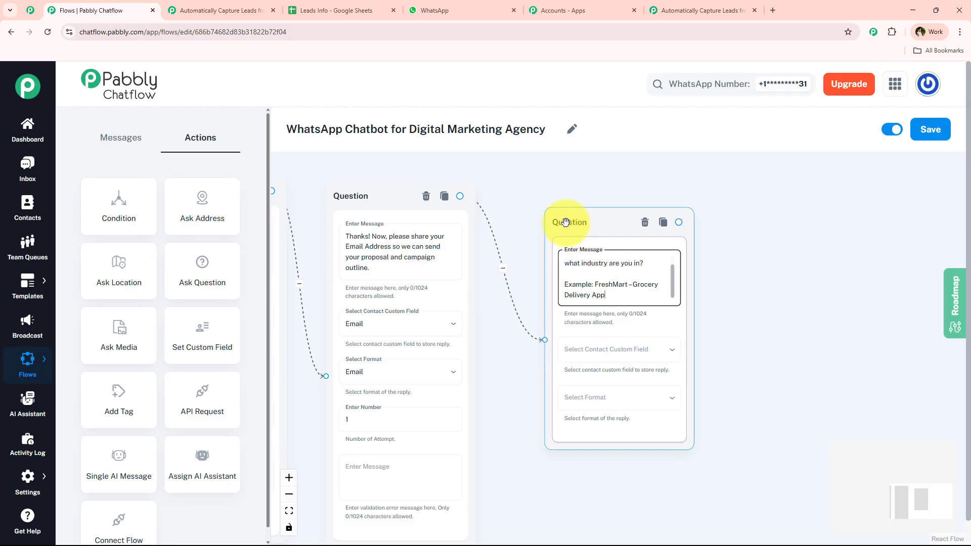
left_click_drag(568, 221, 568, 211)
Step: Store the company question's reply in Company_Name as Text
left_click(594, 345)
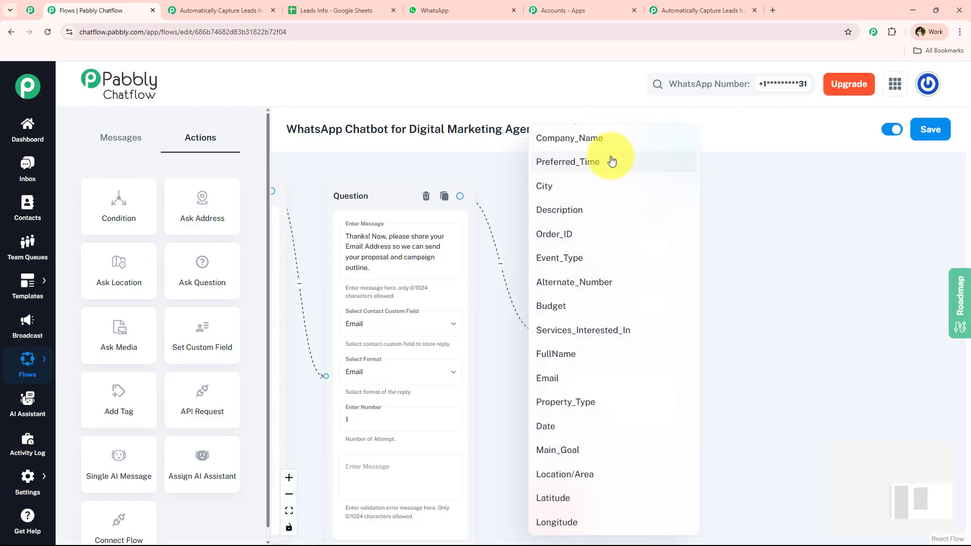
left_click(607, 141)
left_click(618, 387)
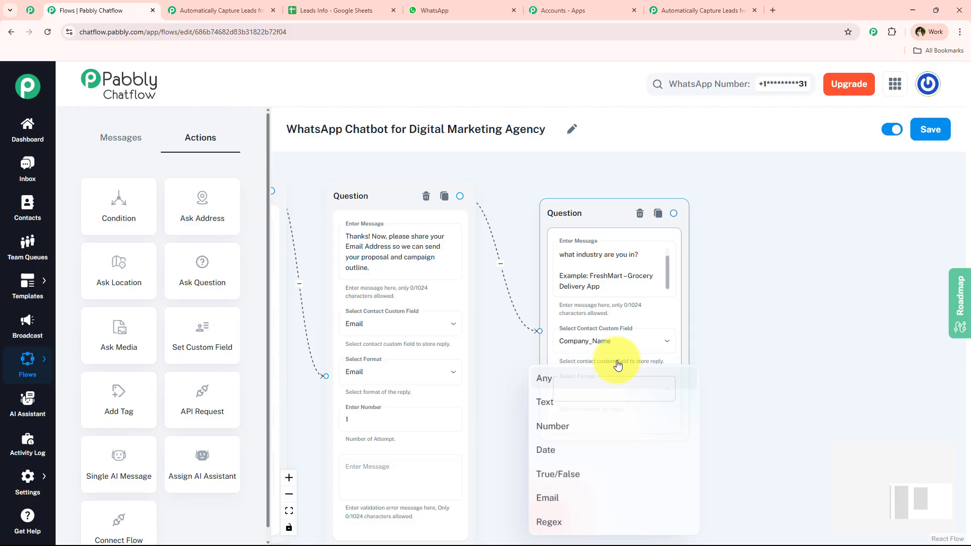
left_click(592, 402)
left_click_drag(598, 212, 576, 200)
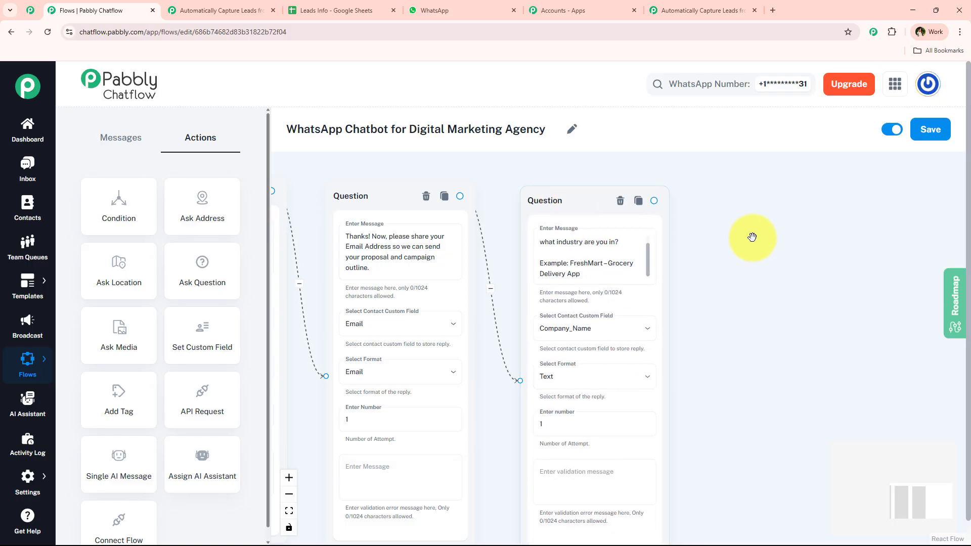
left_click_drag(748, 234, 562, 233)
Step: Select the services question and its option list in the WhatsApp chat
left_click(447, 5)
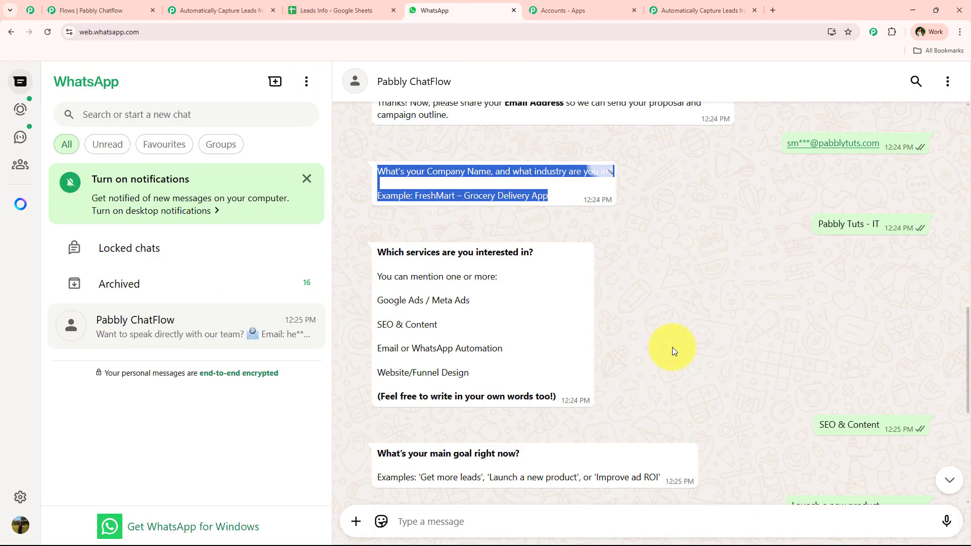
left_click(691, 292)
triple_click(455, 252)
left_click_drag(427, 283, 548, 391)
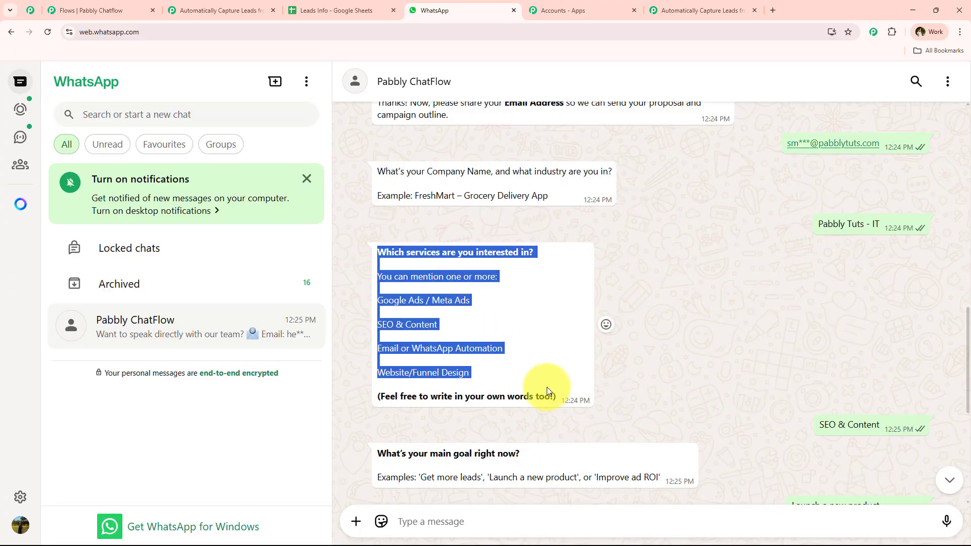
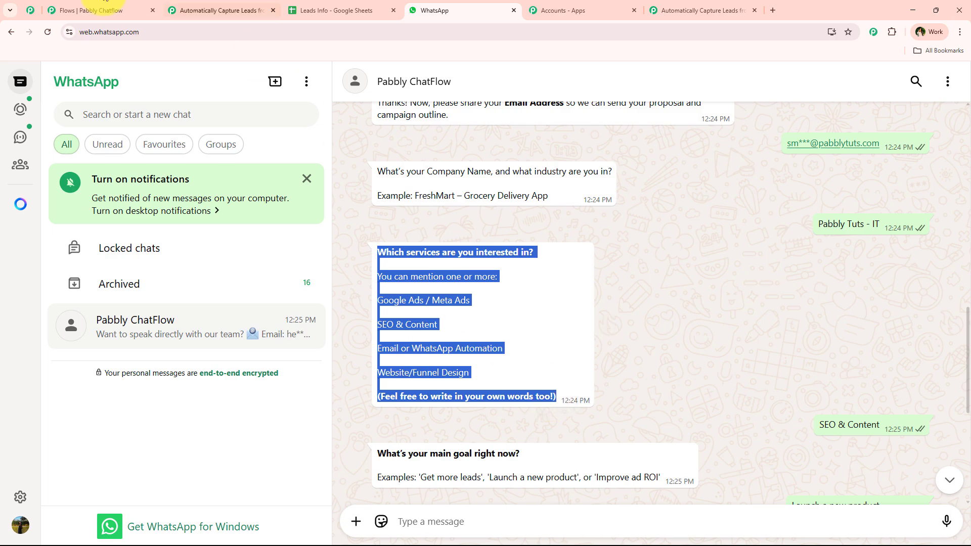
Step: Add a new question node linked after the industry question, holding the services message
left_click(103, 7)
left_click_drag(201, 272, 612, 230)
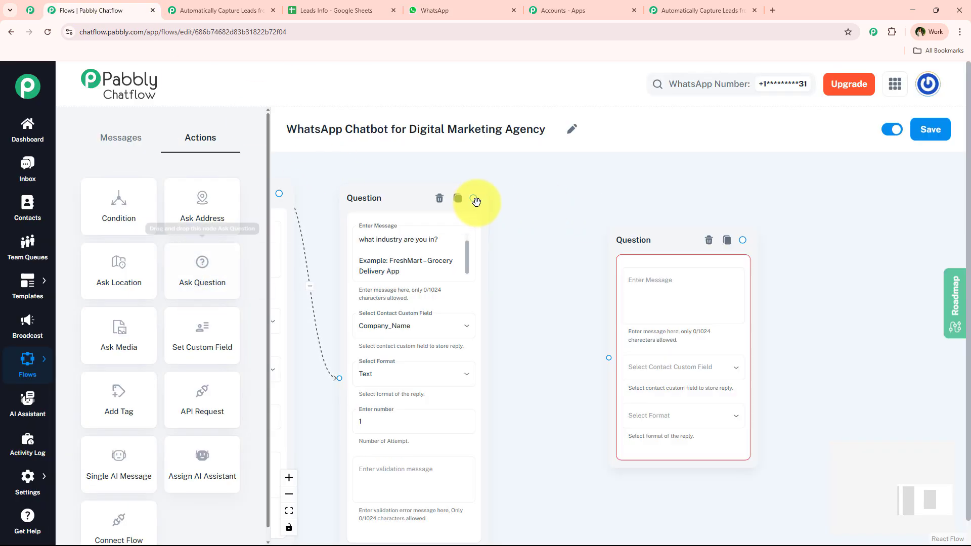
scroll(613, 365, "up", 2)
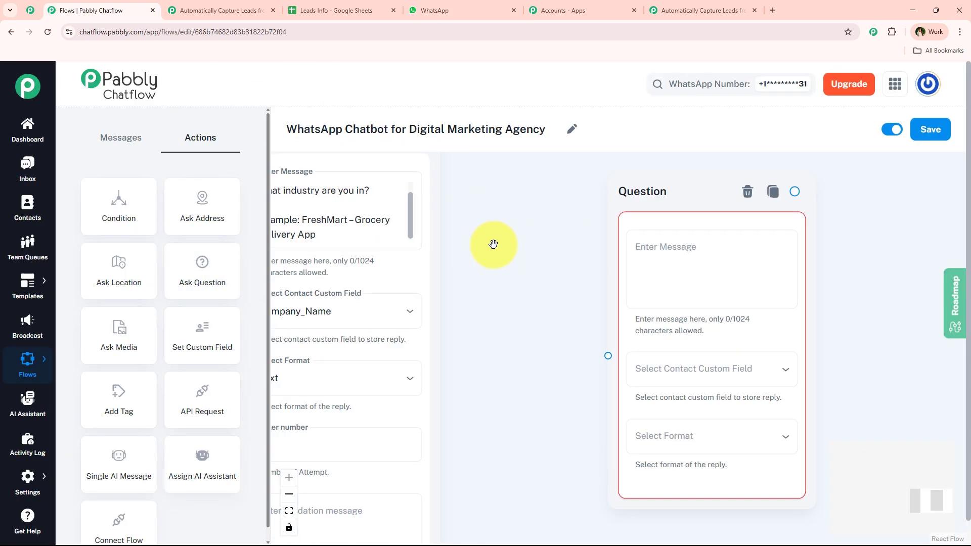
scroll(494, 244, "down", 2)
left_click_drag(439, 164, 575, 348)
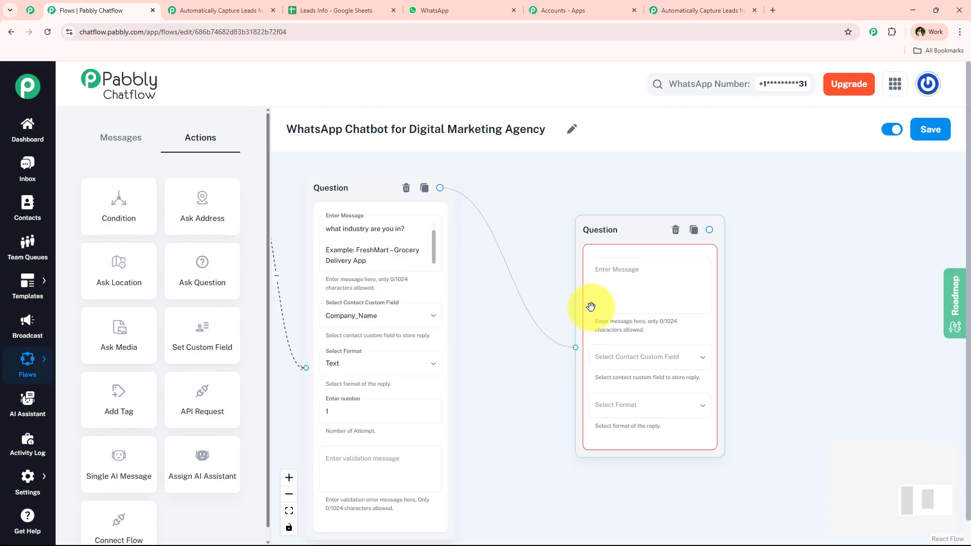
left_click_drag(599, 226, 522, 193)
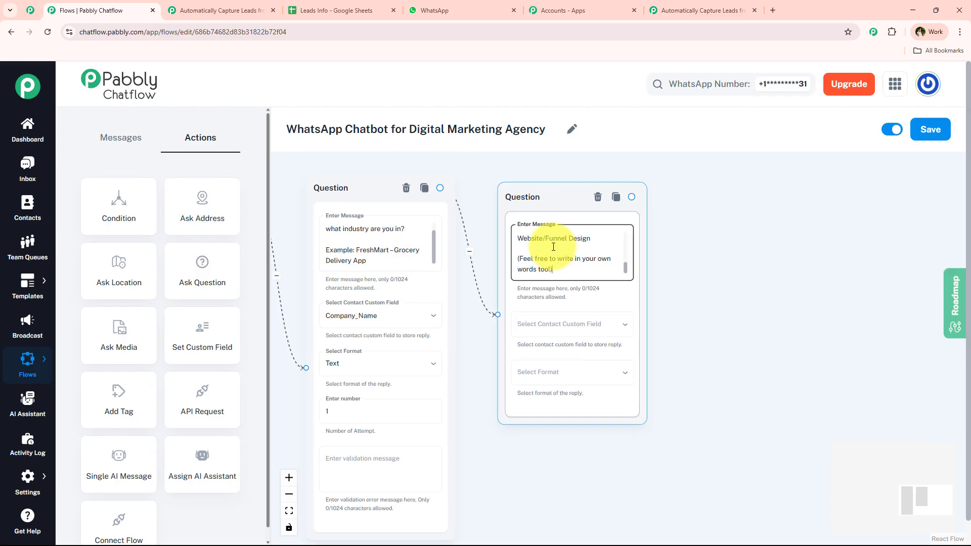
Step: Store the services reply in Services_Interested_In with Text format
left_click(553, 328)
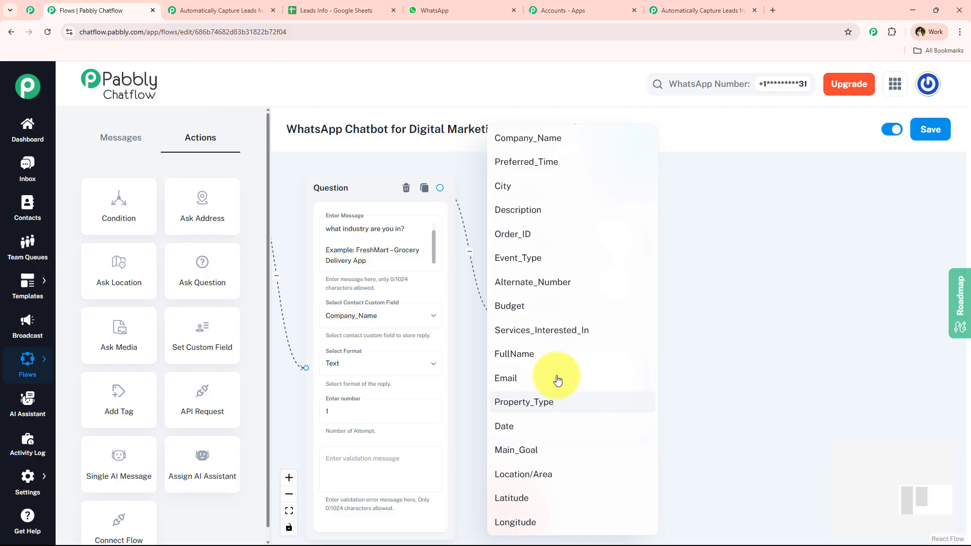
left_click(572, 338)
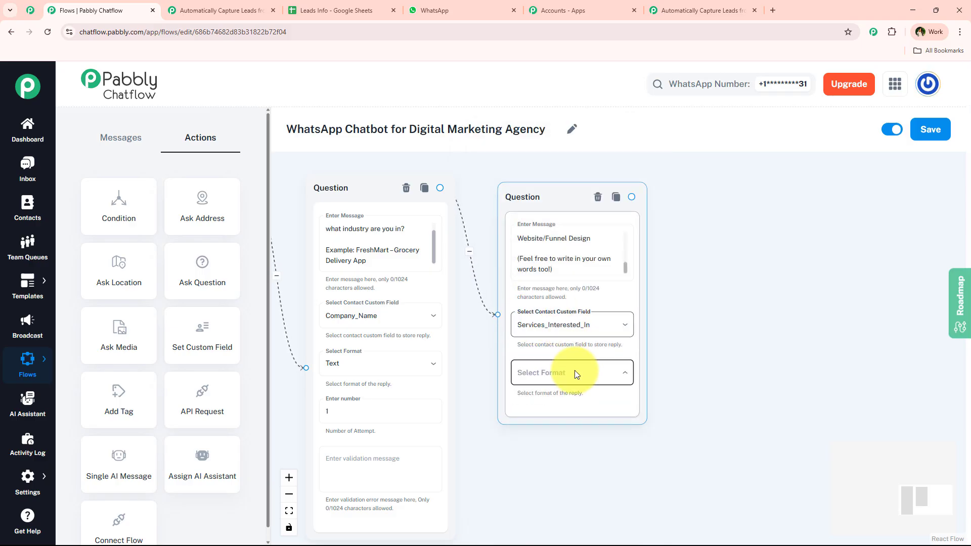
left_click(570, 372)
left_click(568, 403)
left_click_drag(574, 201, 572, 202)
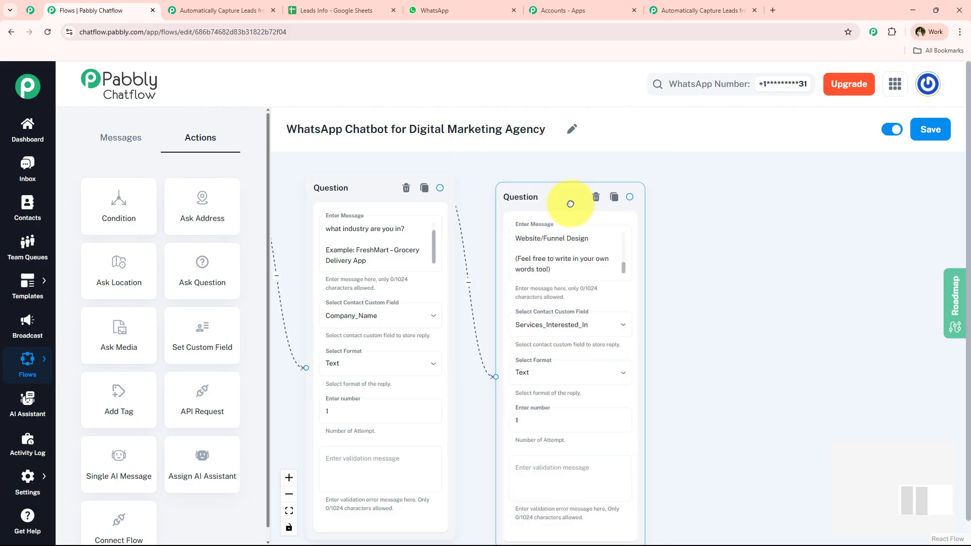
left_click(420, 9)
Step: Copy the main-goal question from WhatsApp and add a question linked after the services one
scroll(639, 380, "down", 3)
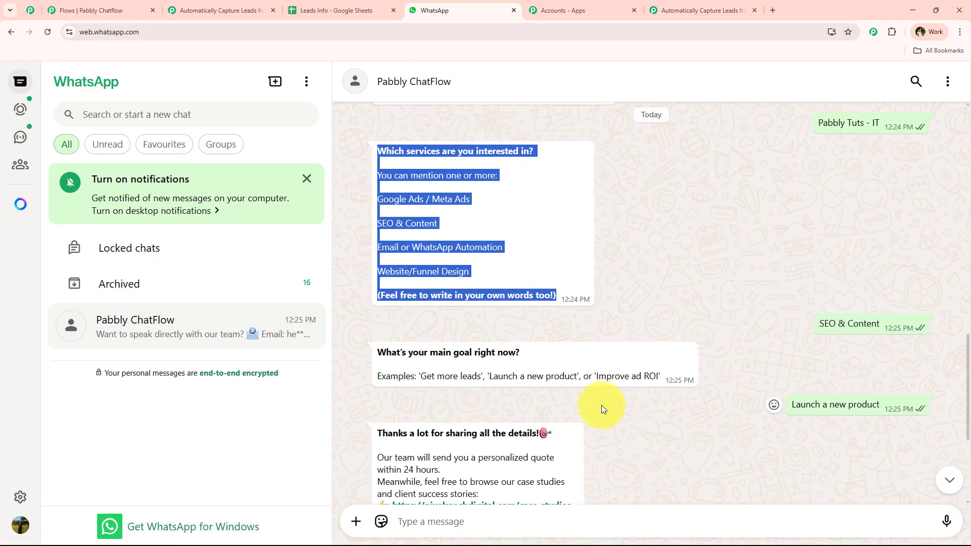
left_click_drag(660, 331, 622, 349)
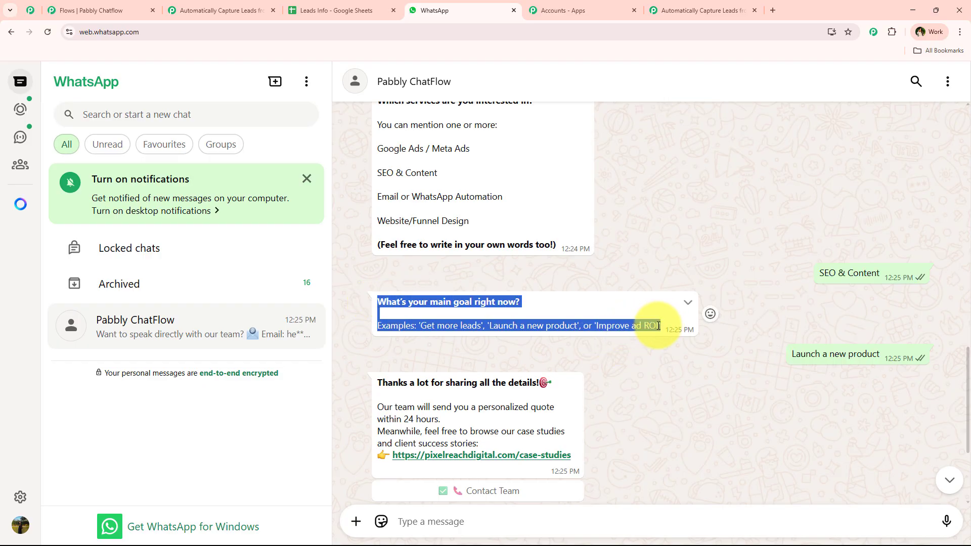
left_click(127, 10)
left_click_drag(187, 258, 740, 346)
left_click_drag(758, 234, 729, 210)
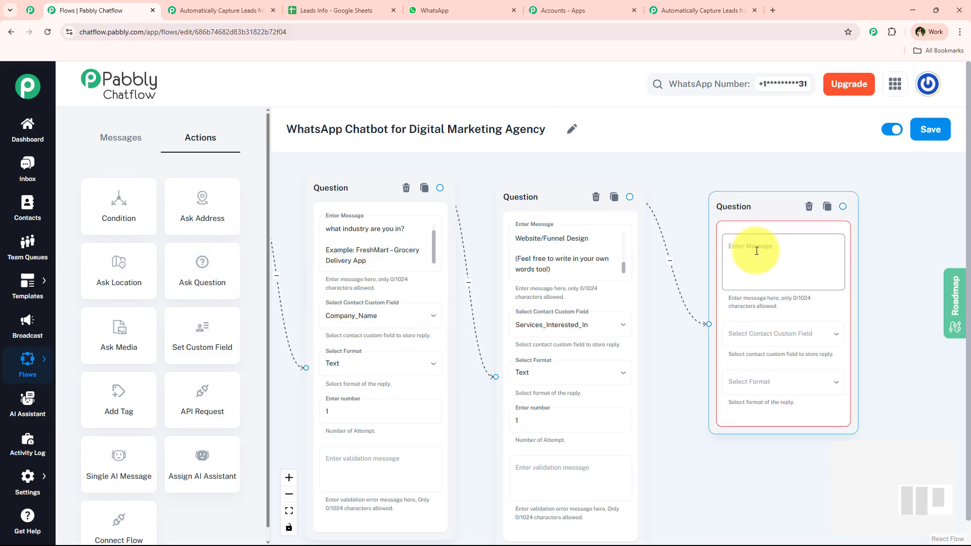
Step: Store the main-goal reply in Main_Goal with Text format
left_click(795, 334)
left_click(750, 447)
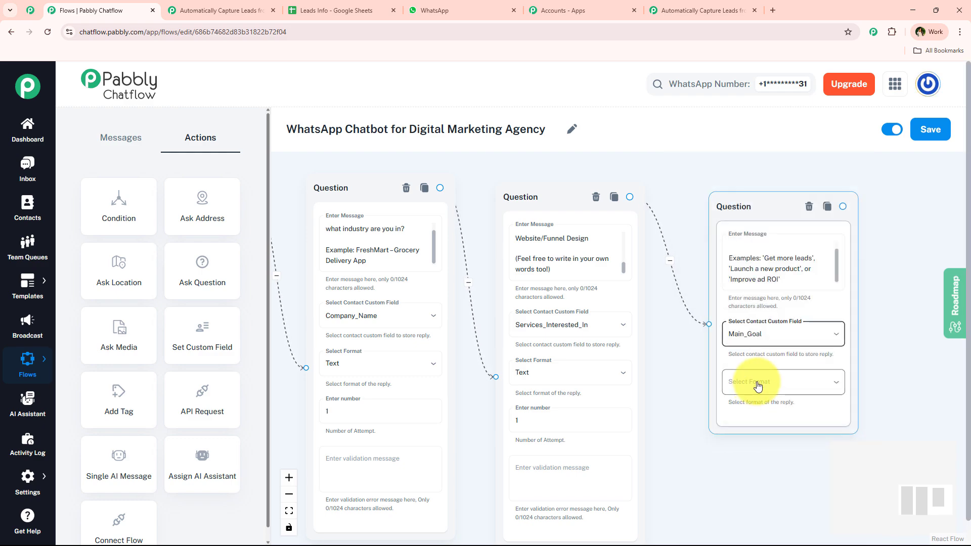
left_click(752, 383)
left_click(747, 408)
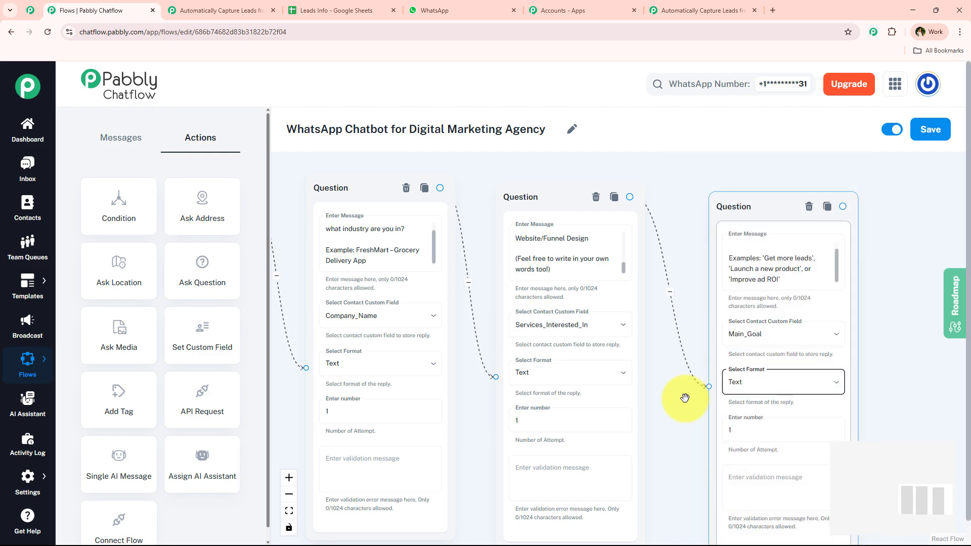
scroll(711, 342, "down", 2)
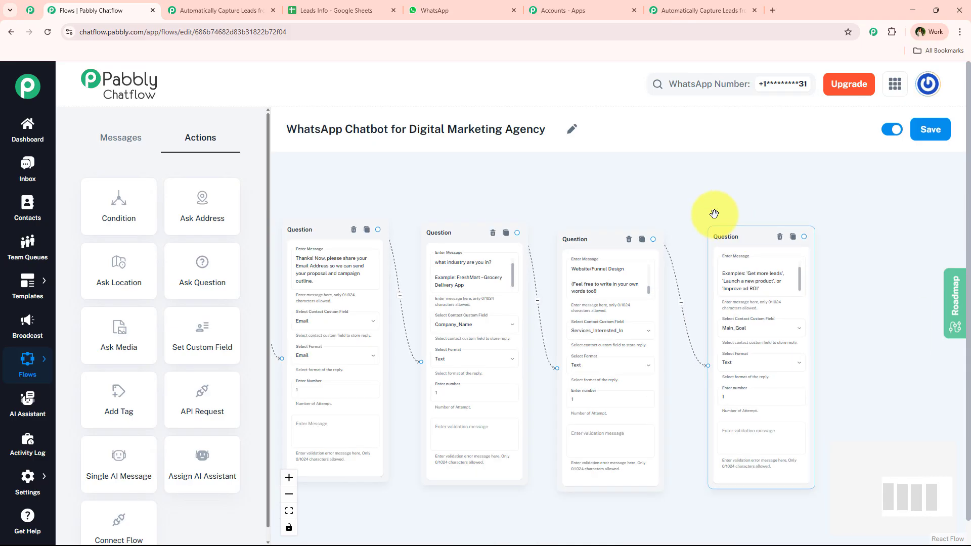
left_click_drag(714, 213, 596, 213)
Step: Check the existing Smart Lead row in the Leads Info sheet
left_click(505, 12)
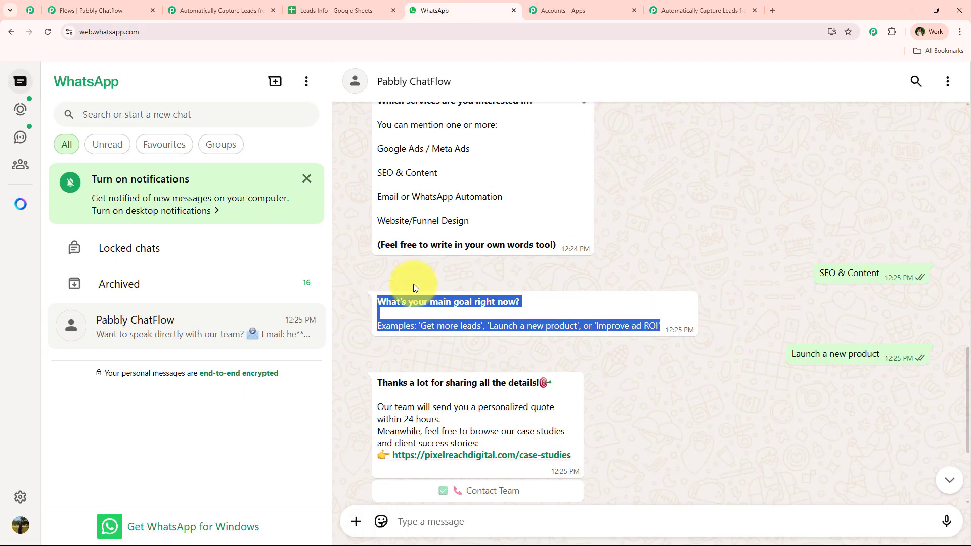
left_click(723, 252)
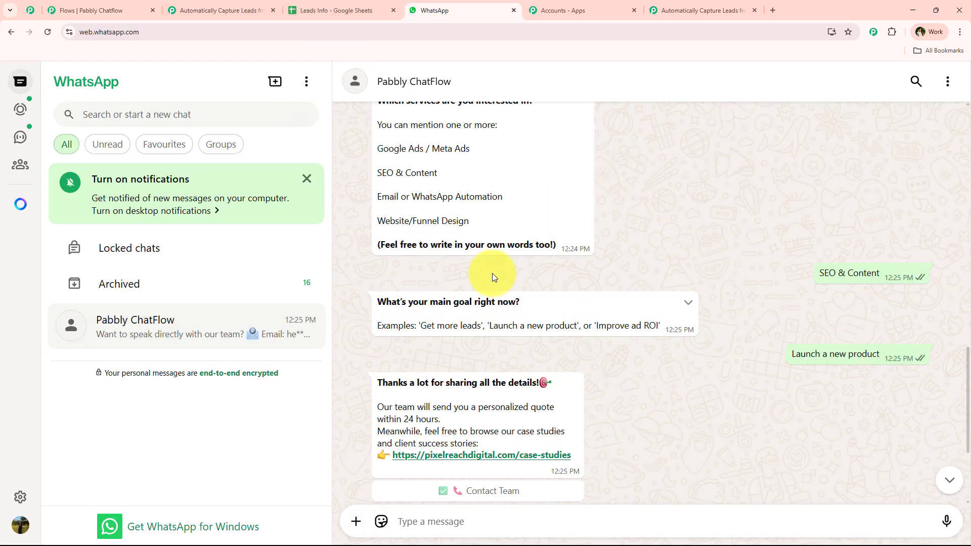
left_click(314, 11)
left_click_drag(122, 248, 718, 248)
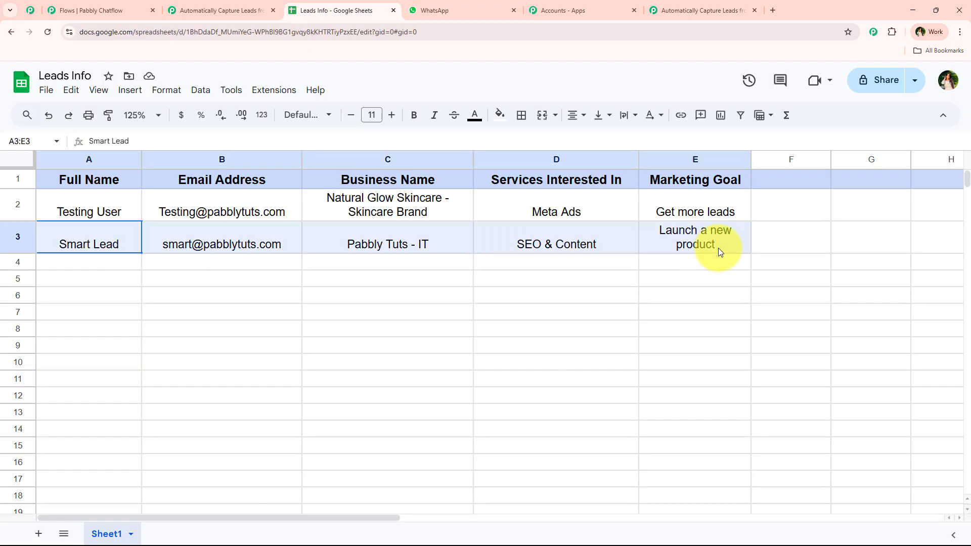
left_click(504, 345)
Step: View the Chatflow trigger's webhook URL in the Pabbly Connect lead-capture workflow
left_click(237, 10)
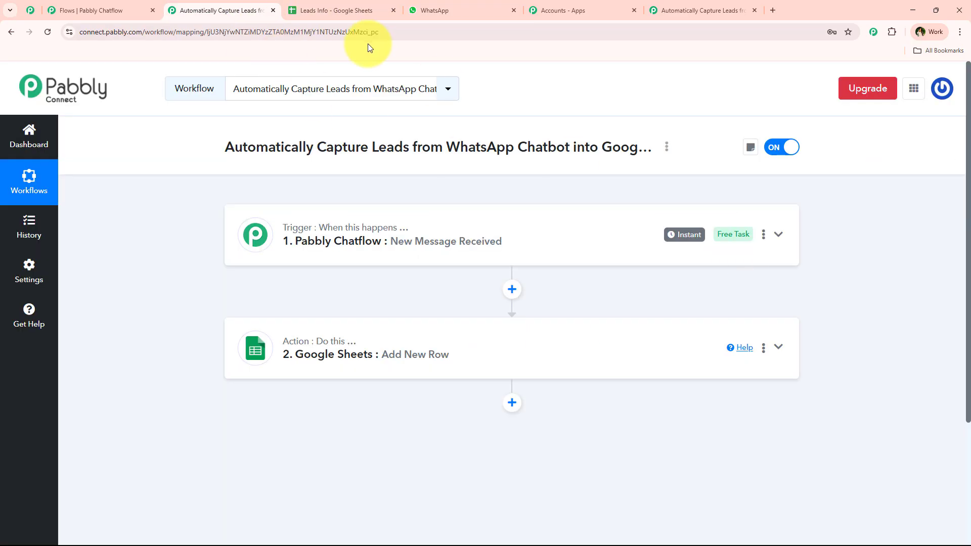
left_click(698, 5)
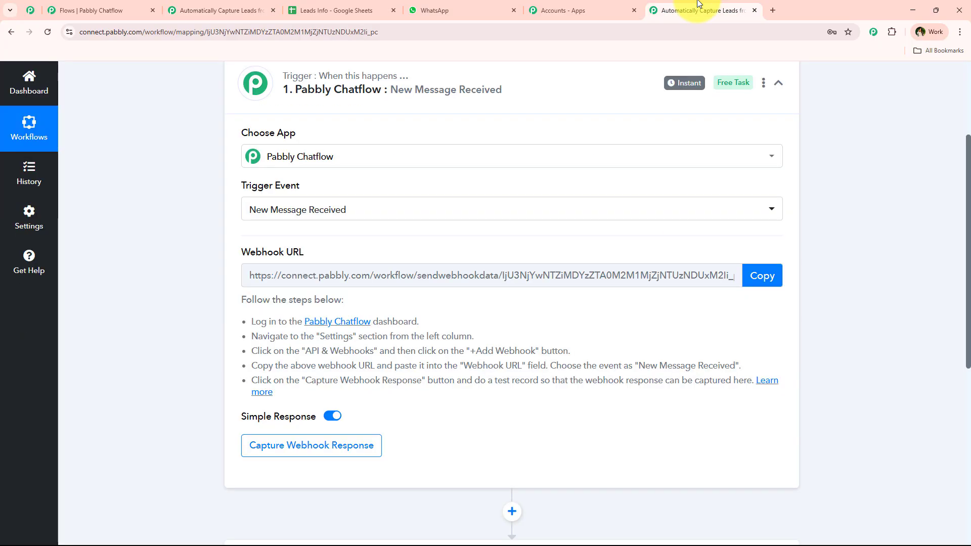
left_click(82, 5)
left_click_drag(743, 282, 458, 282)
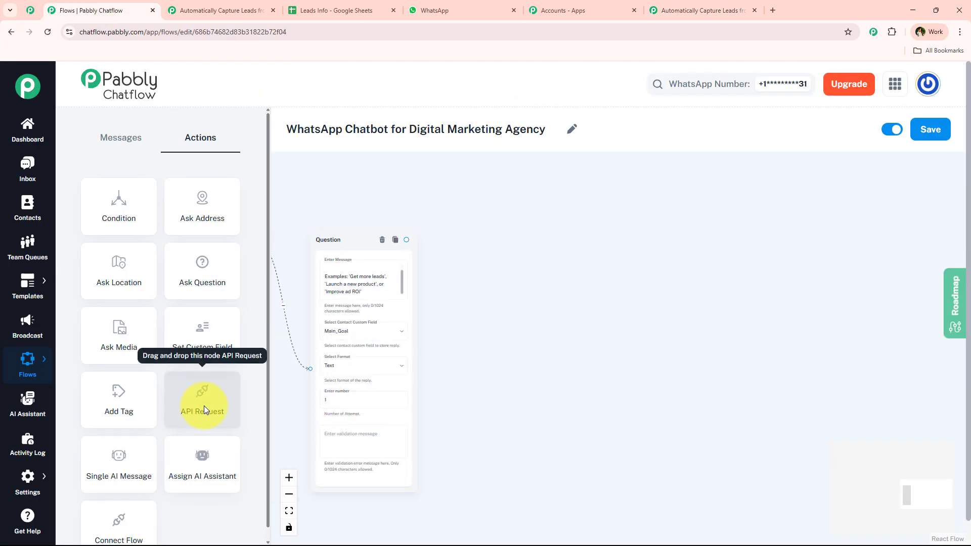
Step: Add an API Request step linked after the main-goal question
left_click_drag(206, 401, 520, 275)
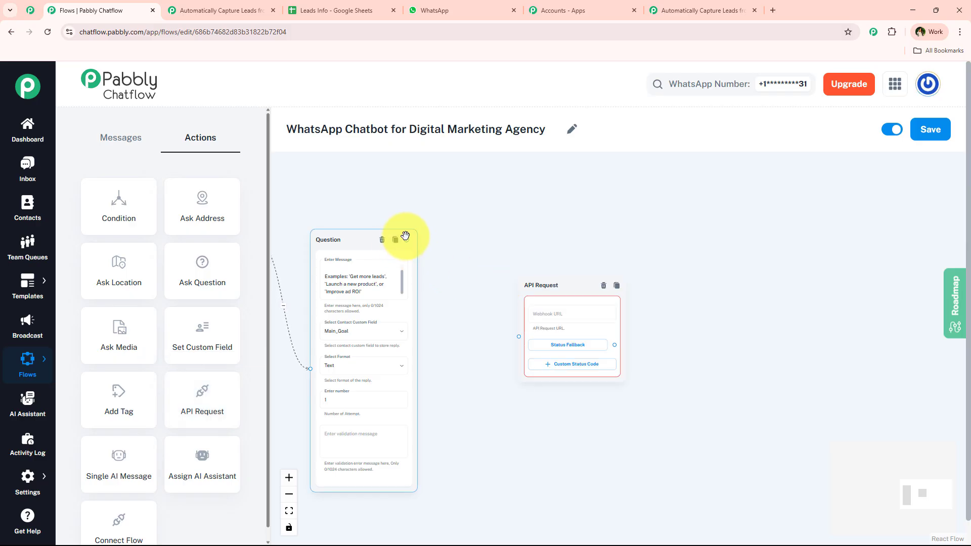
left_click_drag(406, 240, 519, 337)
left_click_drag(533, 302, 517, 297)
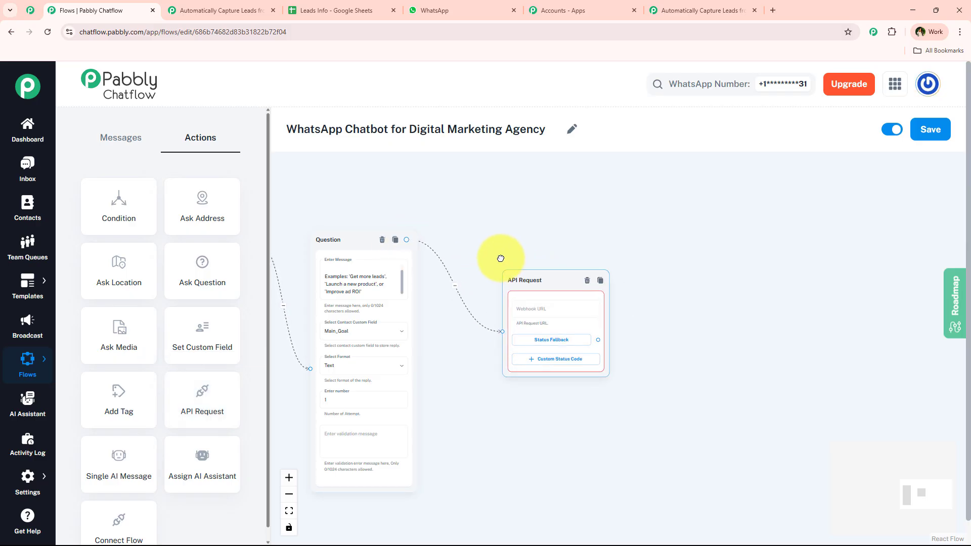
left_click_drag(501, 259, 495, 277)
left_click(503, 282)
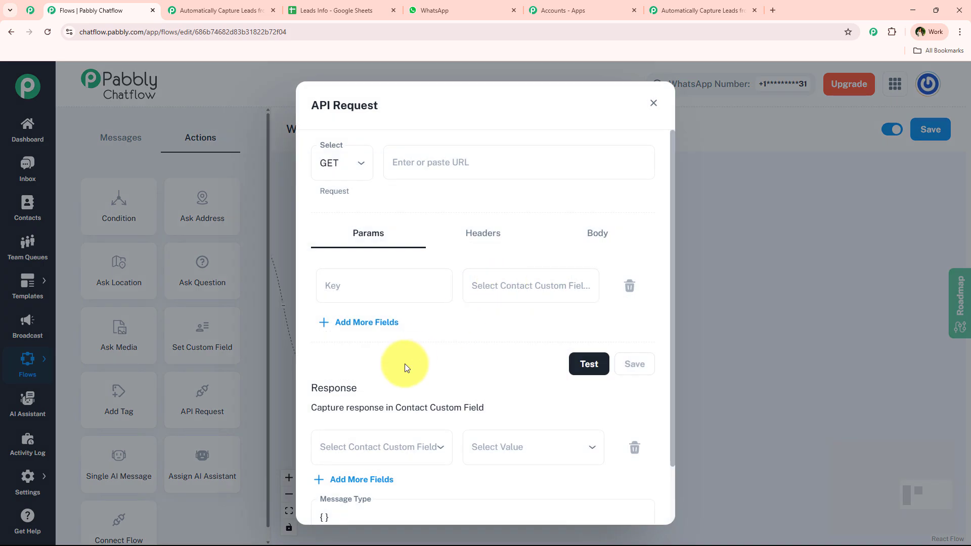
Step: Set the API request to POST to the copied Pabbly Connect webhook URL
left_click(405, 149)
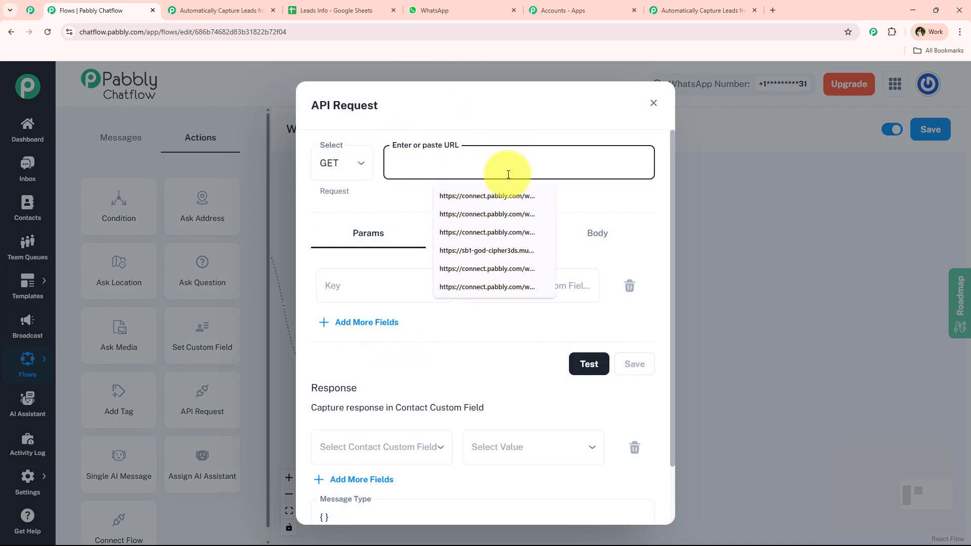
left_click(406, 187)
left_click(741, 6)
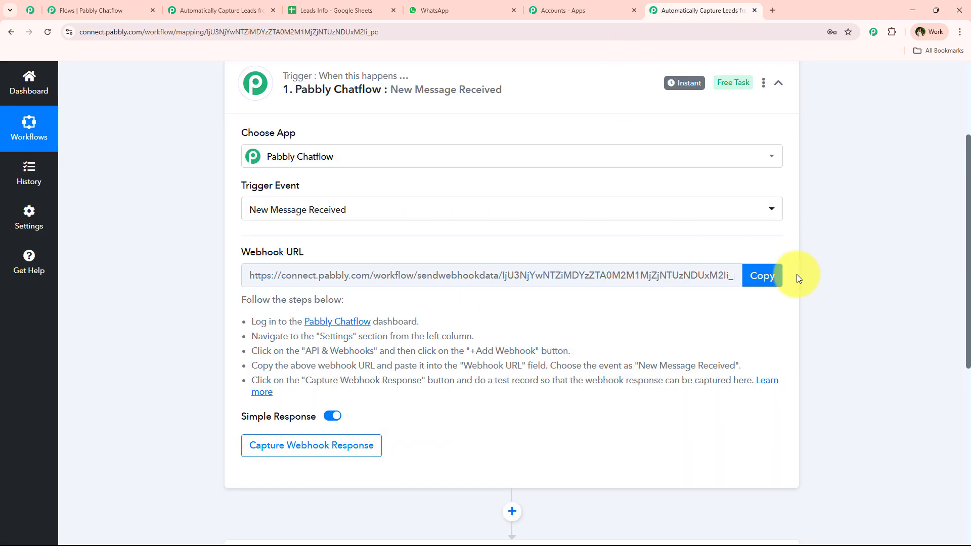
left_click(774, 278)
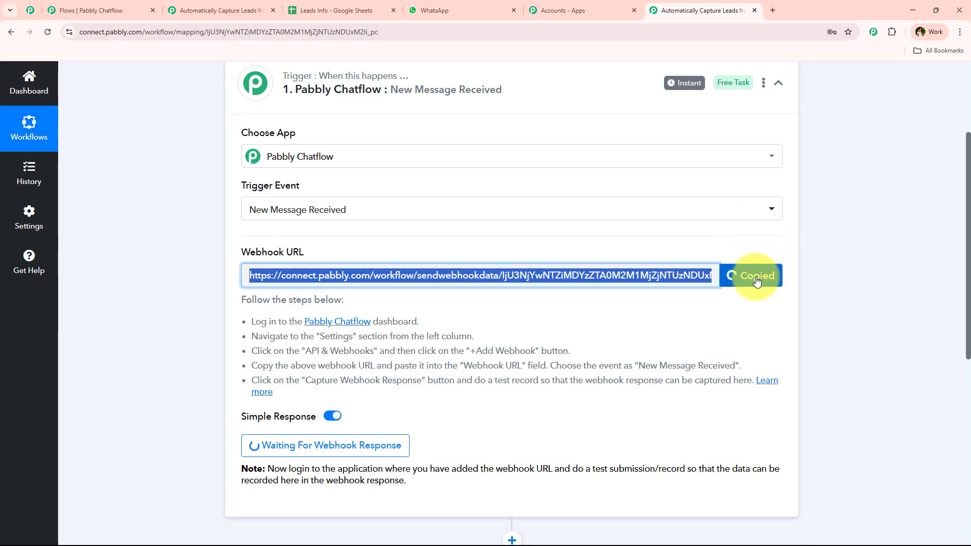
left_click(100, 6)
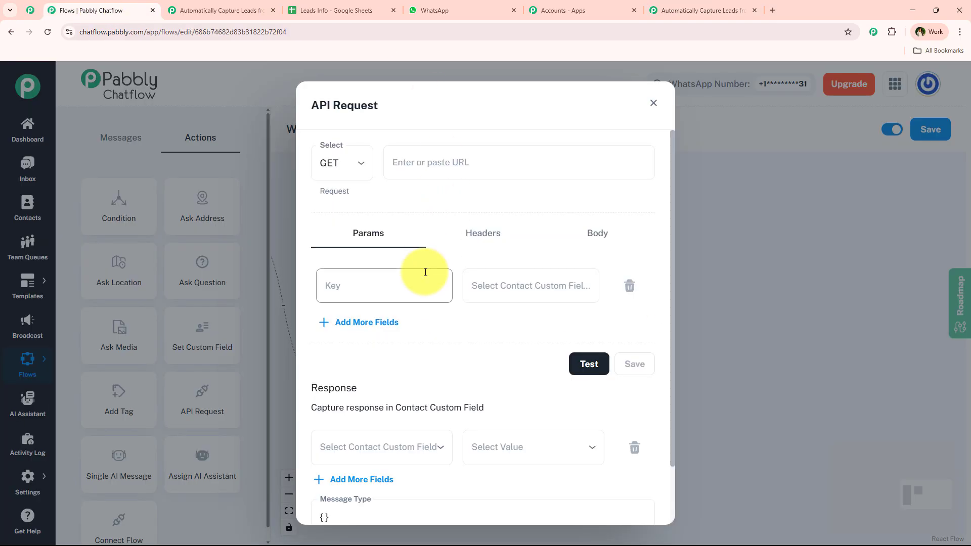
left_click(341, 167)
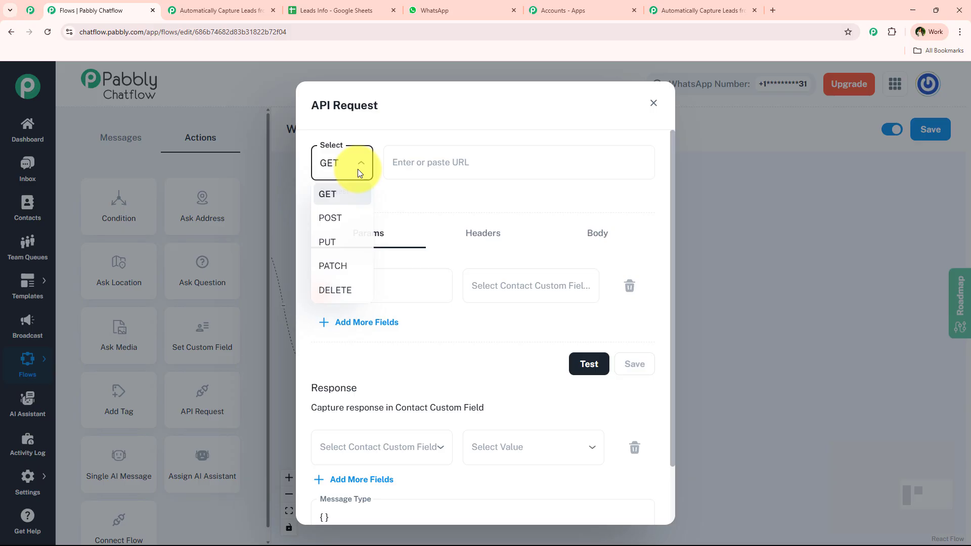
left_click(353, 216)
left_click(438, 161)
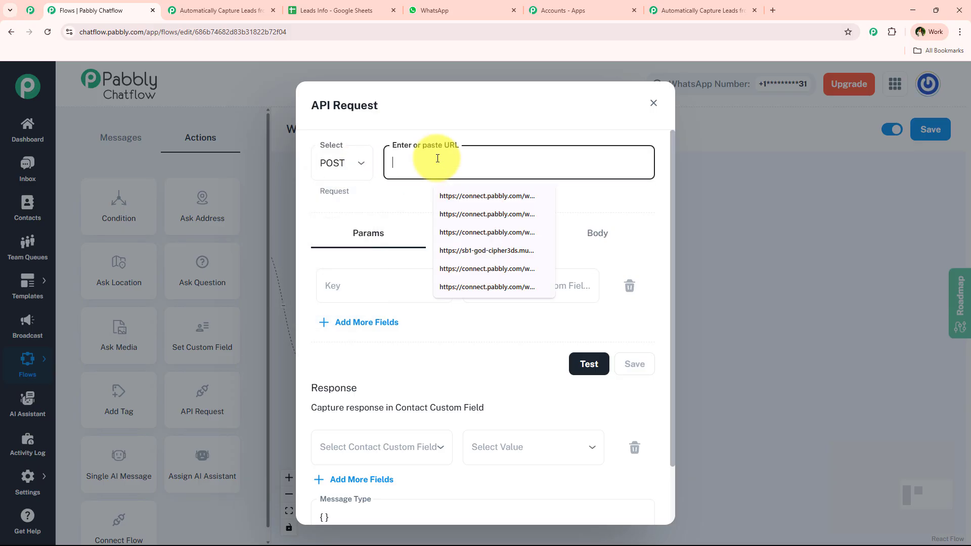
key("ctrl+v")
left_click(469, 207)
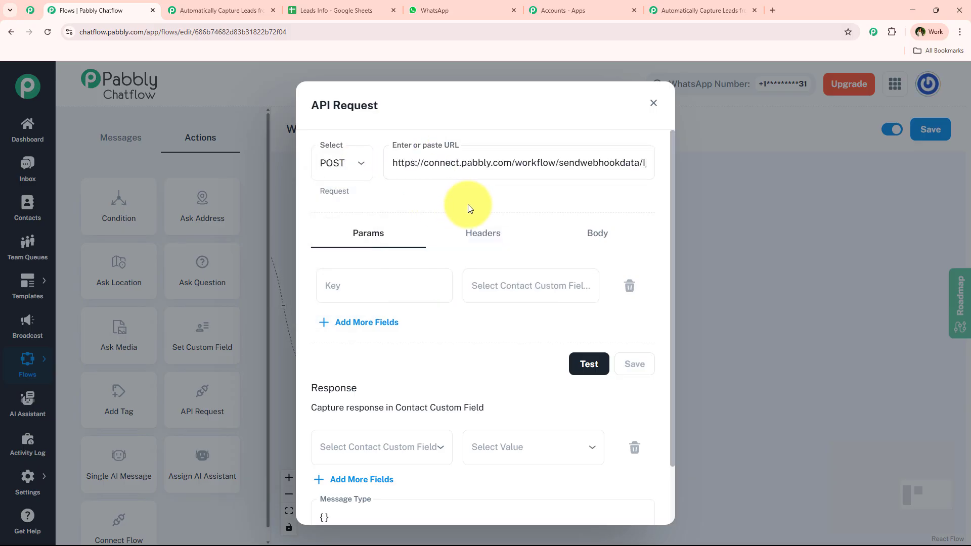
Step: Review the available contact fields and copy the Full Name header from the Leads Info sheet
left_click(396, 289)
left_click(493, 288)
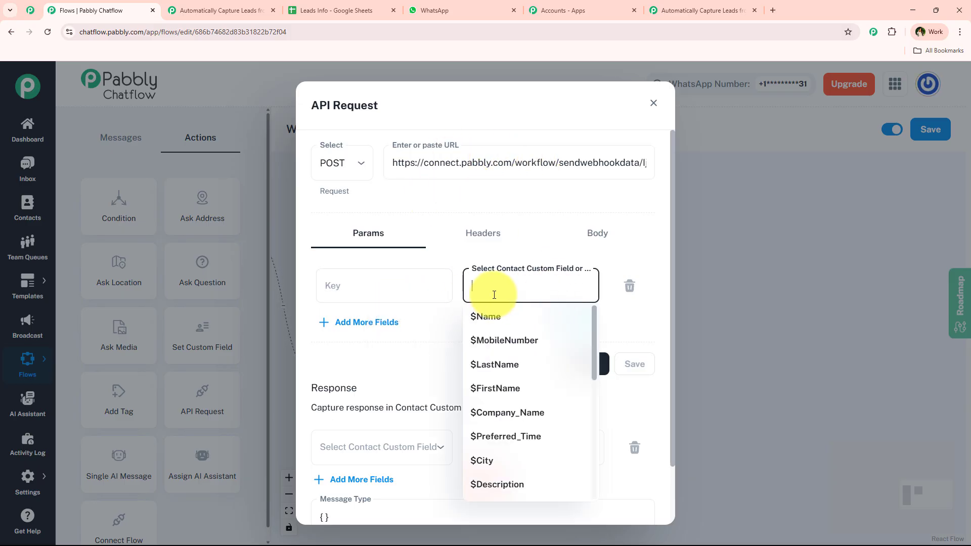
left_click(553, 250)
left_click(407, 280)
left_click(448, 204)
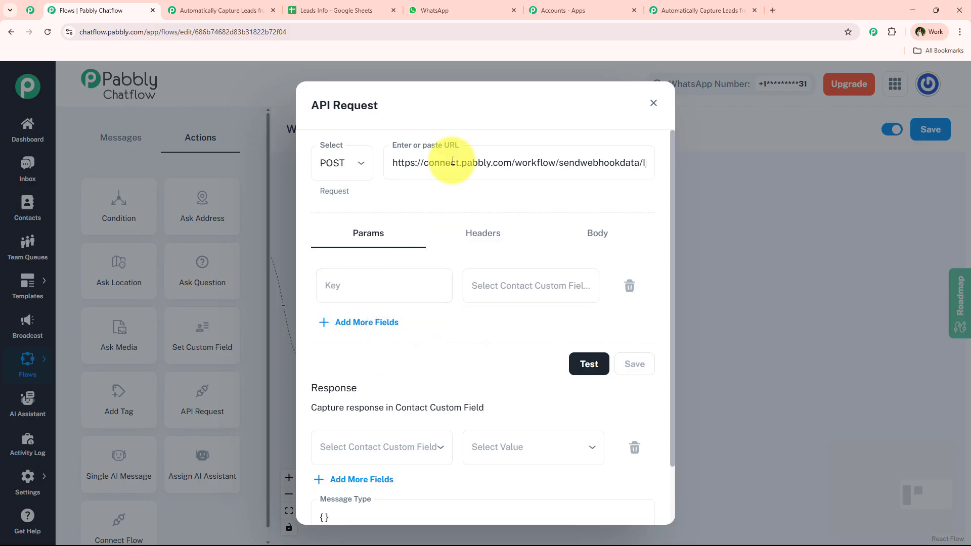
left_click(354, 12)
left_click_drag(111, 180, 682, 181)
left_click(110, 181)
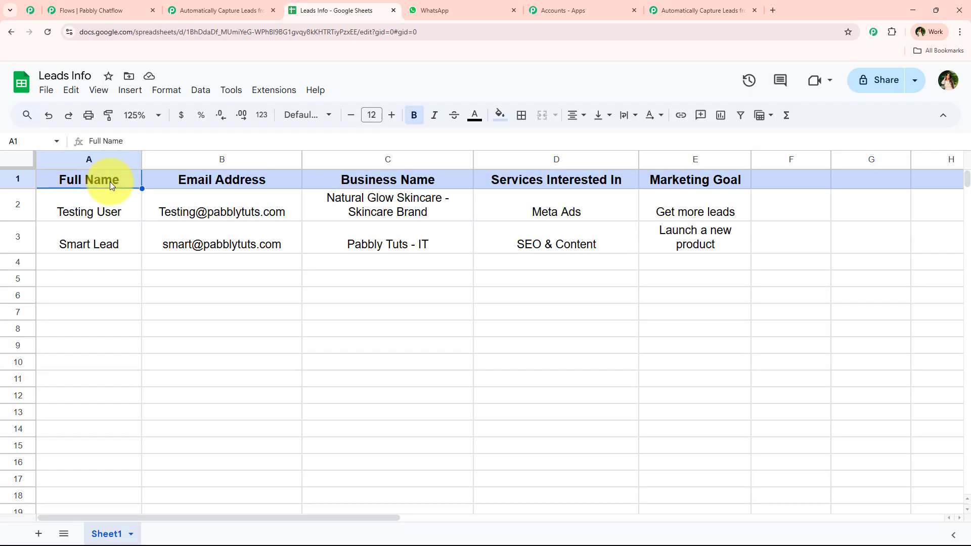
key("ctrl+c")
left_click(673, 10)
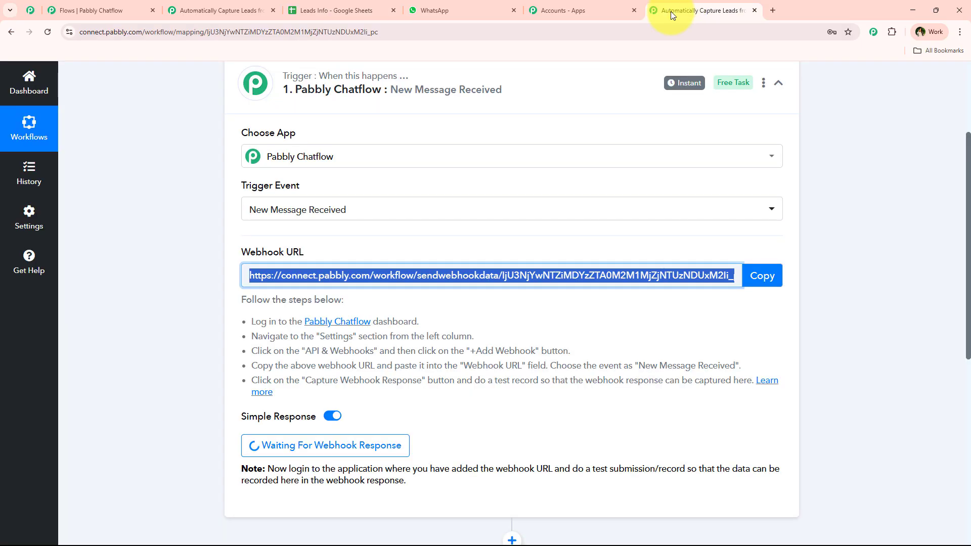
Step: Add a Full Name parameter mapped to $FullName
left_click(91, 7)
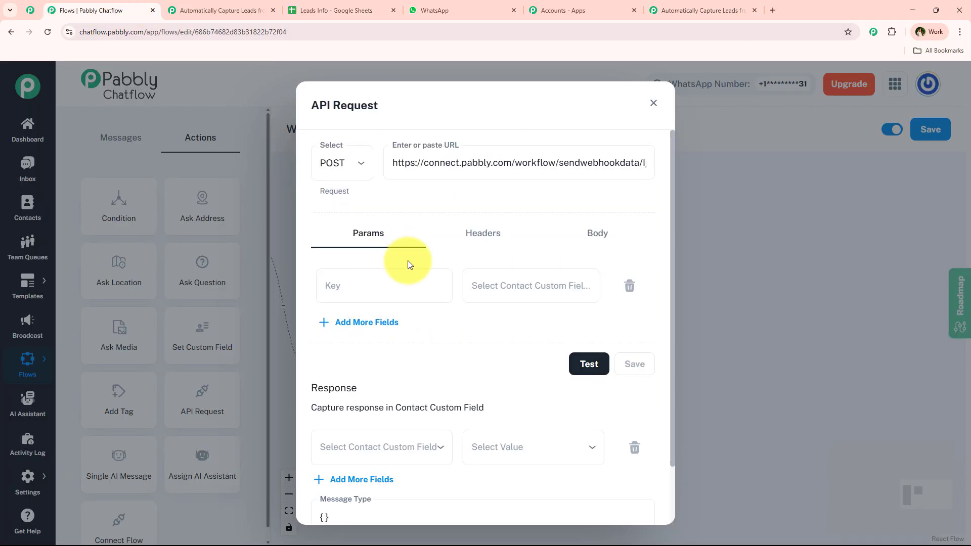
left_click(419, 285)
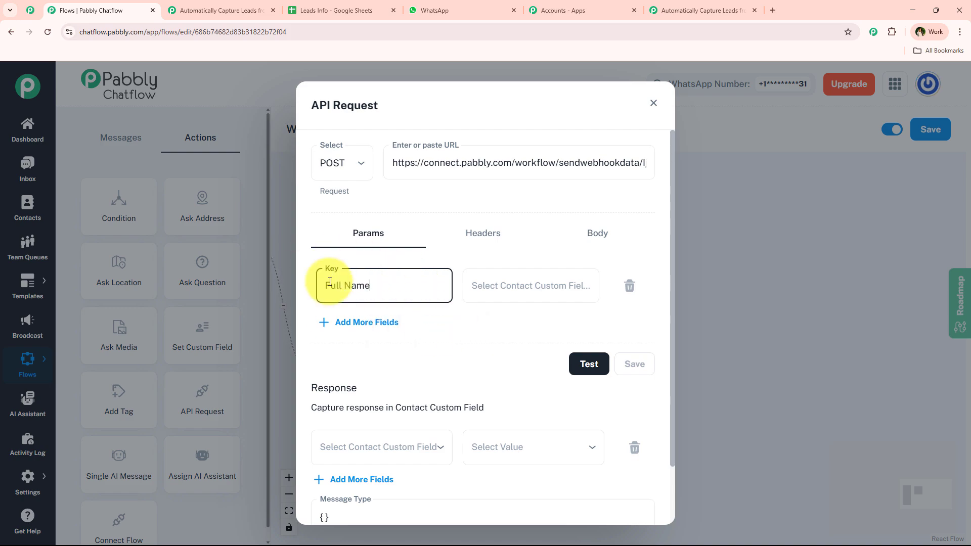
left_click(502, 286)
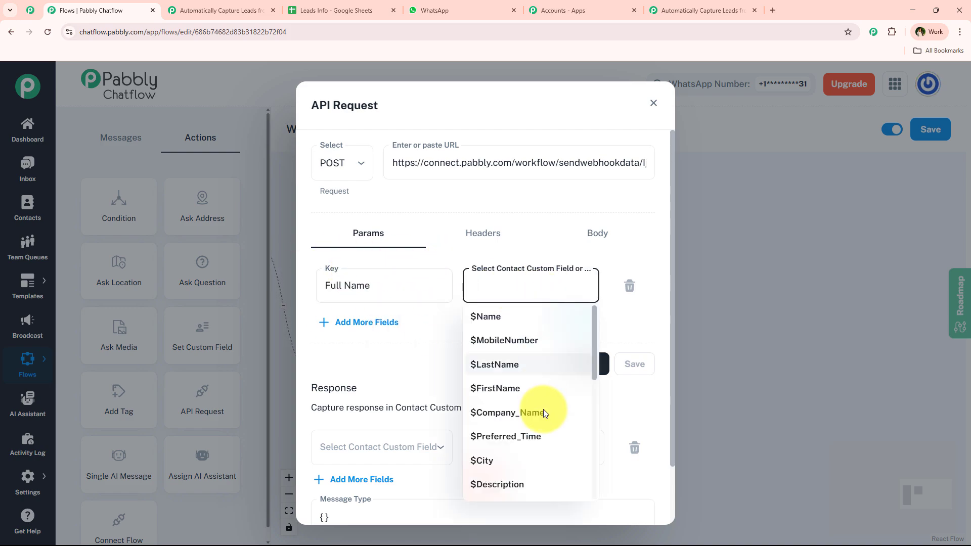
scroll(542, 420, "down", 2)
scroll(538, 429, "down", 5)
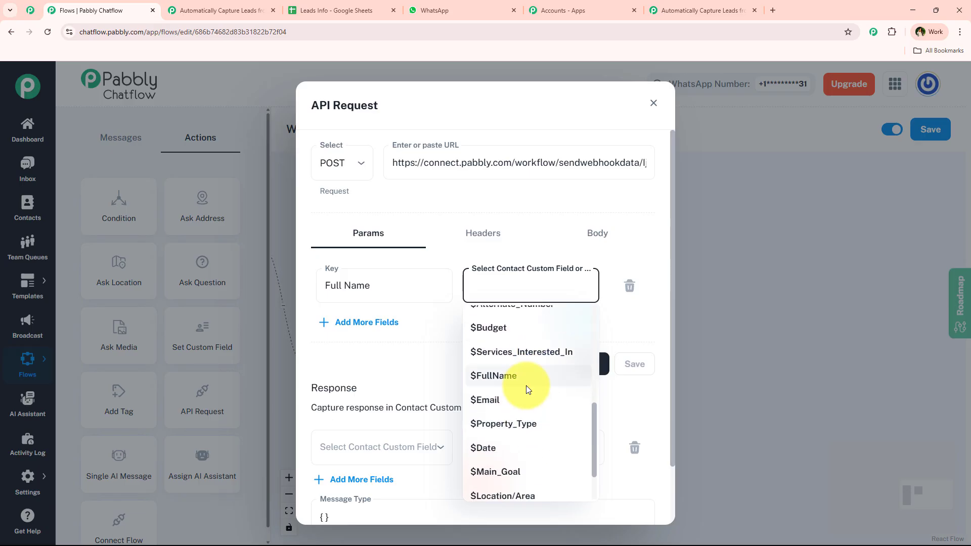
left_click(532, 376)
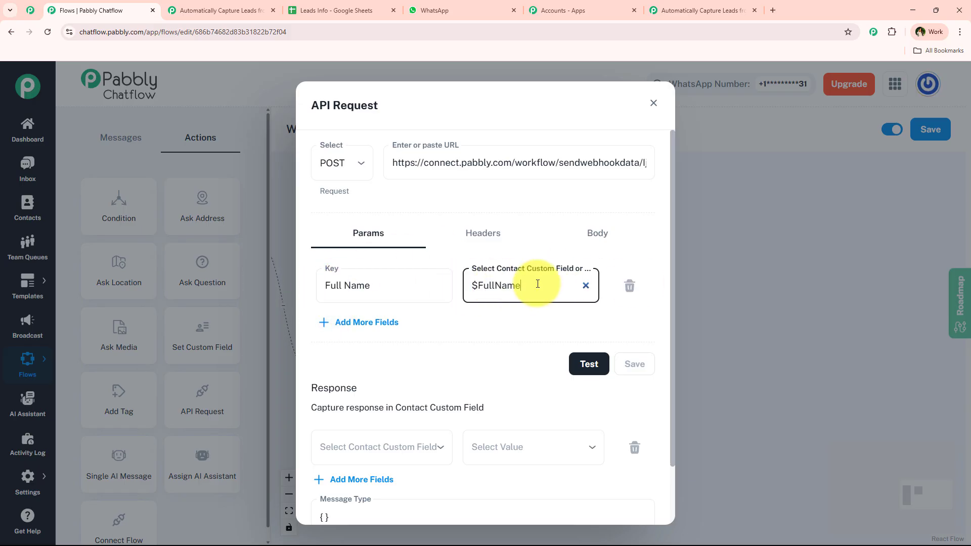
Step: Add an Email Address parameter, copied from the sheet header, mapped to $Email
left_click(324, 322)
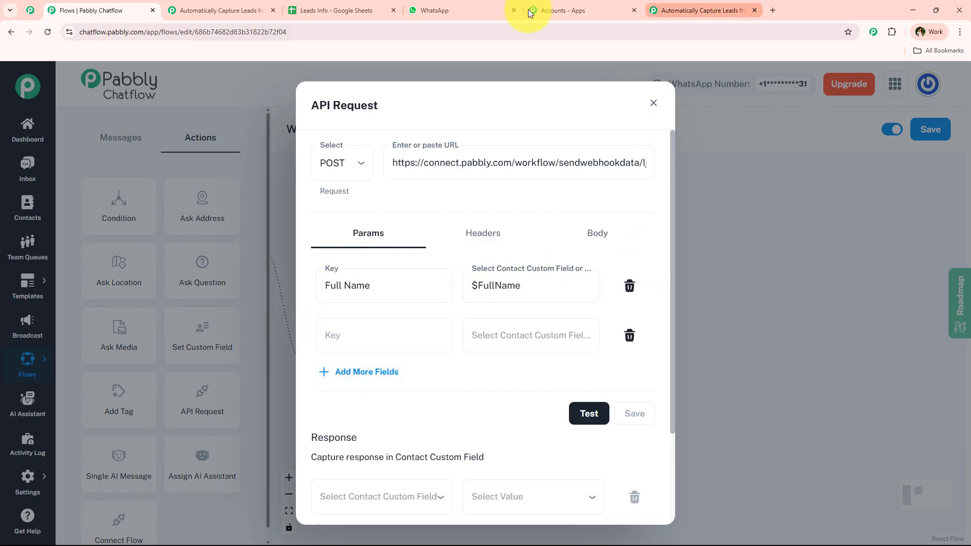
left_click(324, 10)
left_click(220, 178)
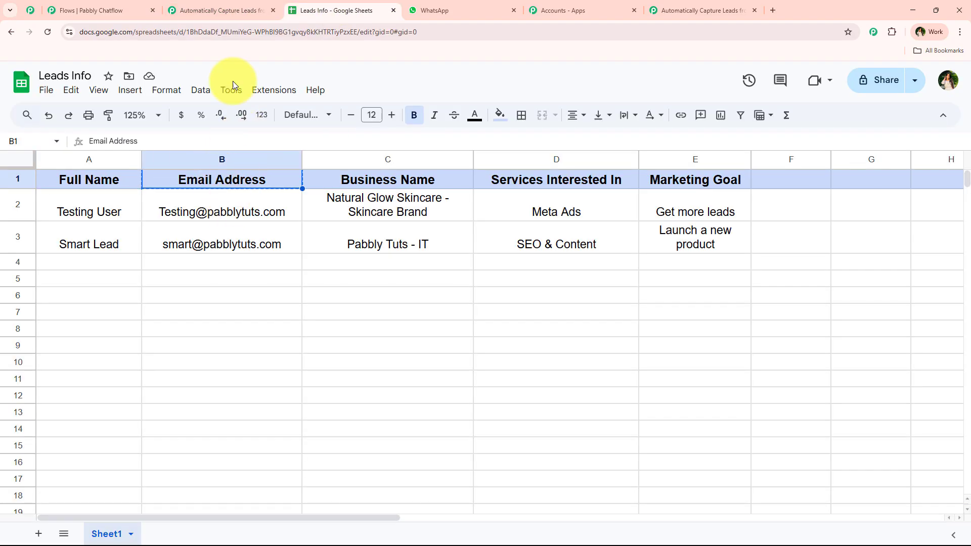
left_click(91, 10)
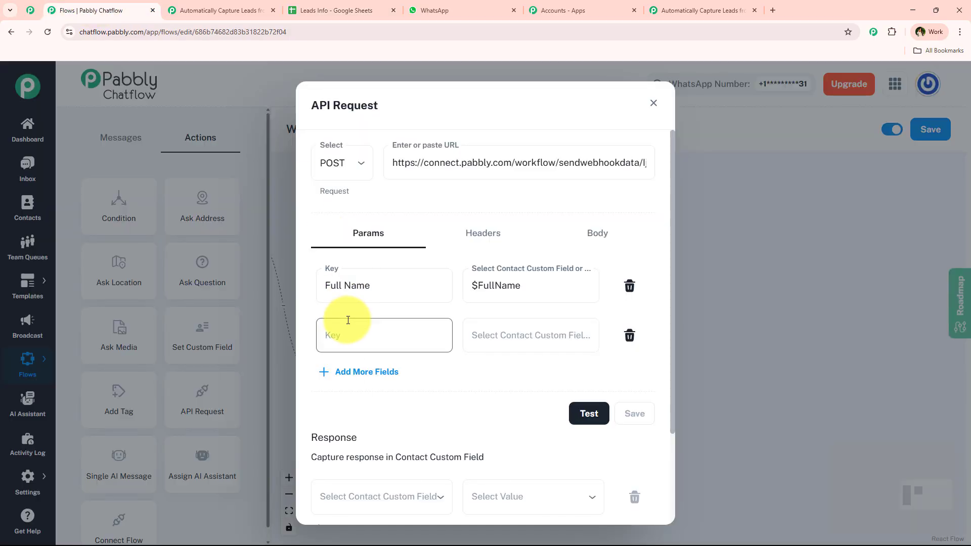
left_click(348, 320)
type("Email Address")
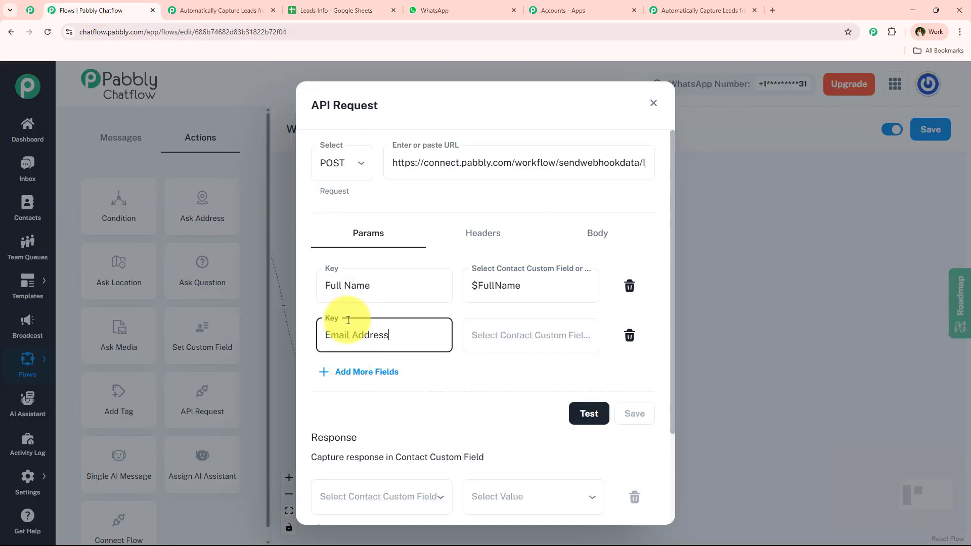
left_click(488, 350)
type("ema")
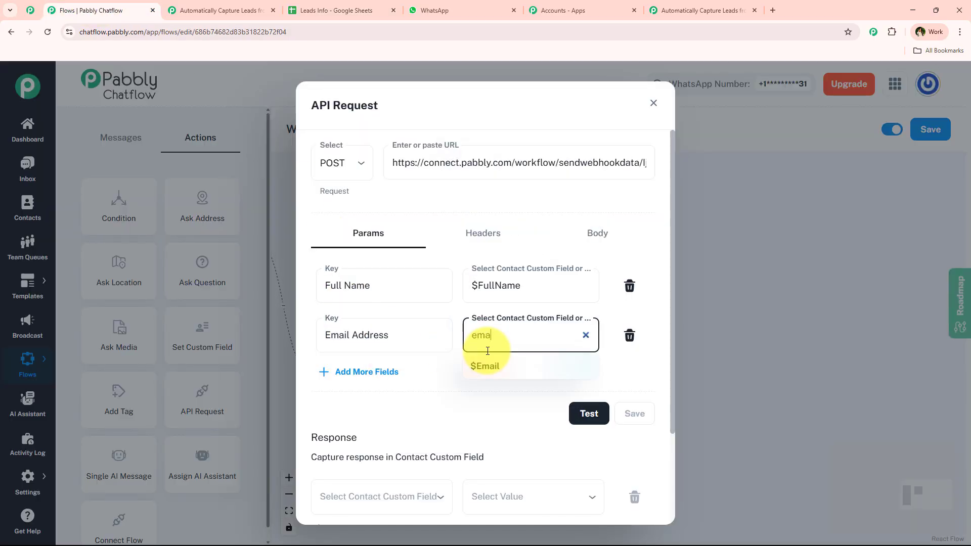
left_click(488, 366)
Step: Add a Business Name parameter mapped to $Company_Name
left_click(372, 372)
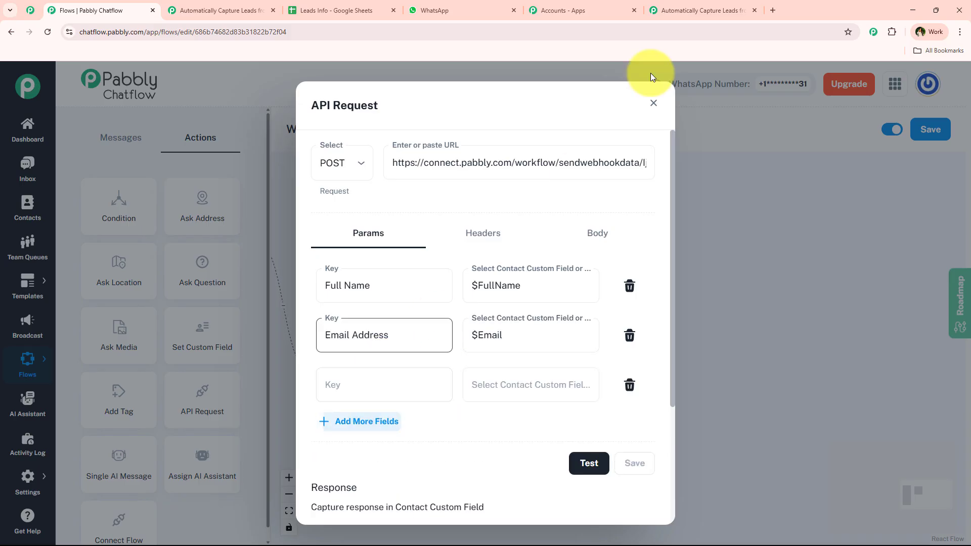
left_click(330, 9)
left_click(338, 184)
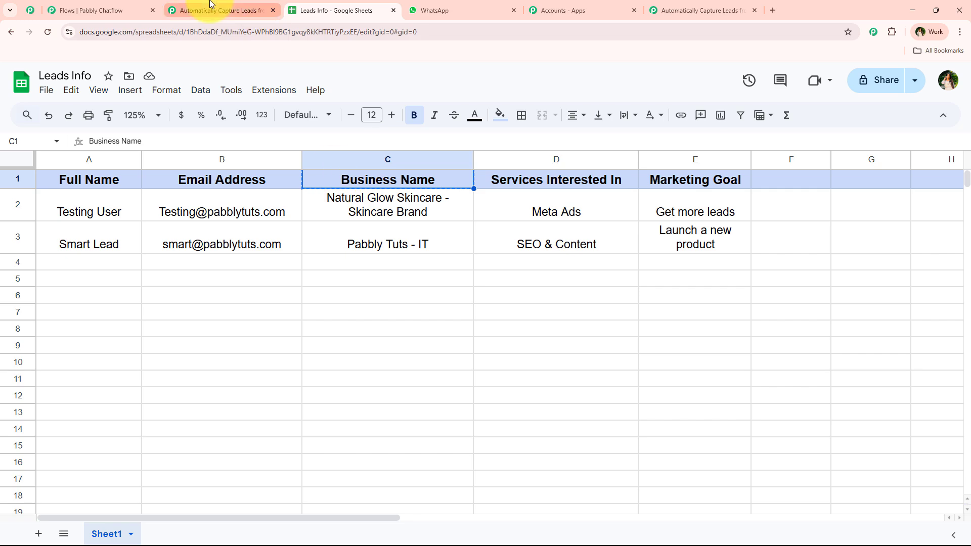
left_click(86, 10)
left_click(365, 390)
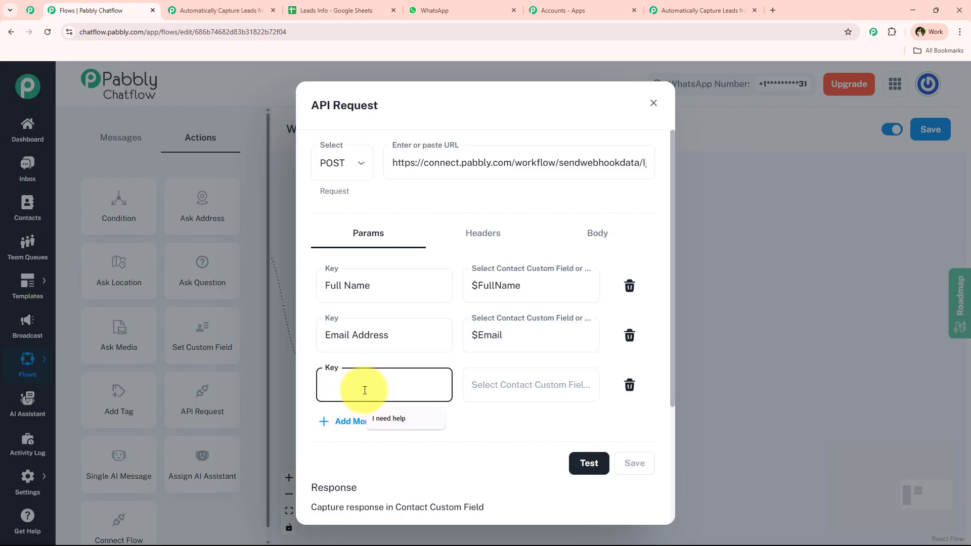
left_click(467, 388)
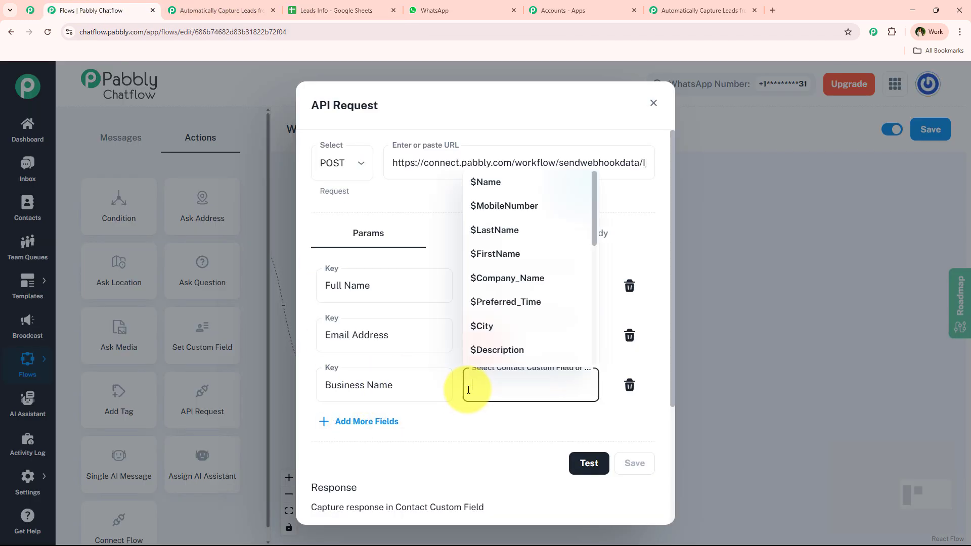
type("com")
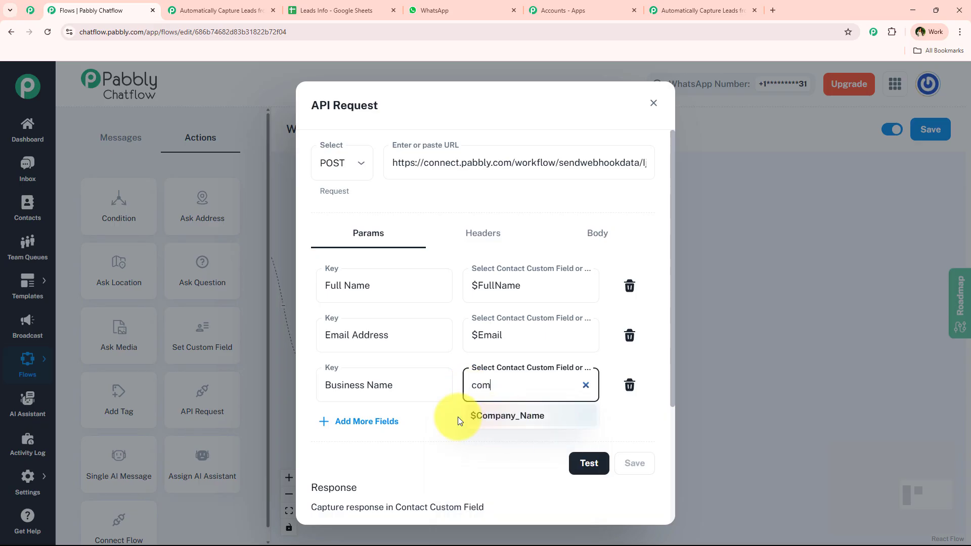
left_click(465, 416)
Step: Add a Services Interested In parameter mapped to $Services_Interested_In
left_click(358, 422)
left_click(334, 10)
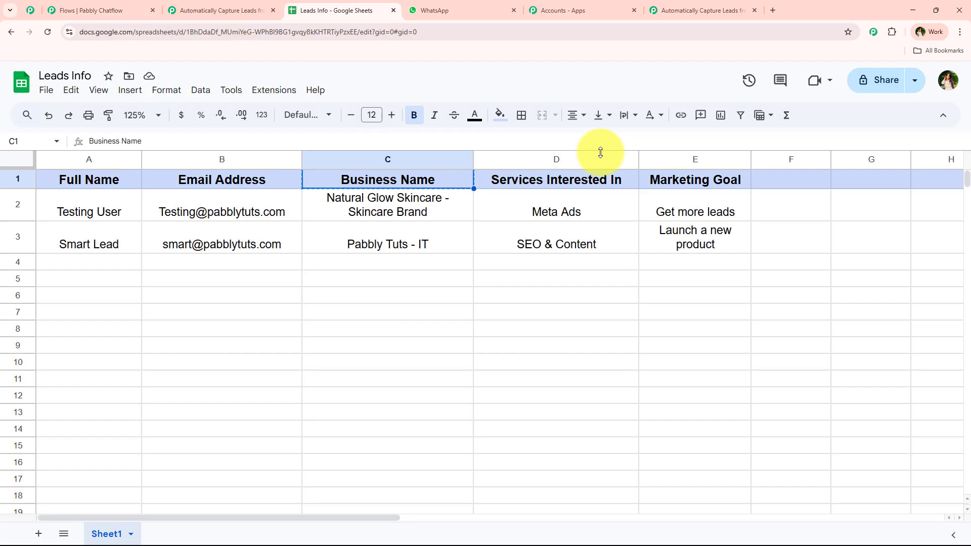
left_click(555, 179)
key("ctrl+1")
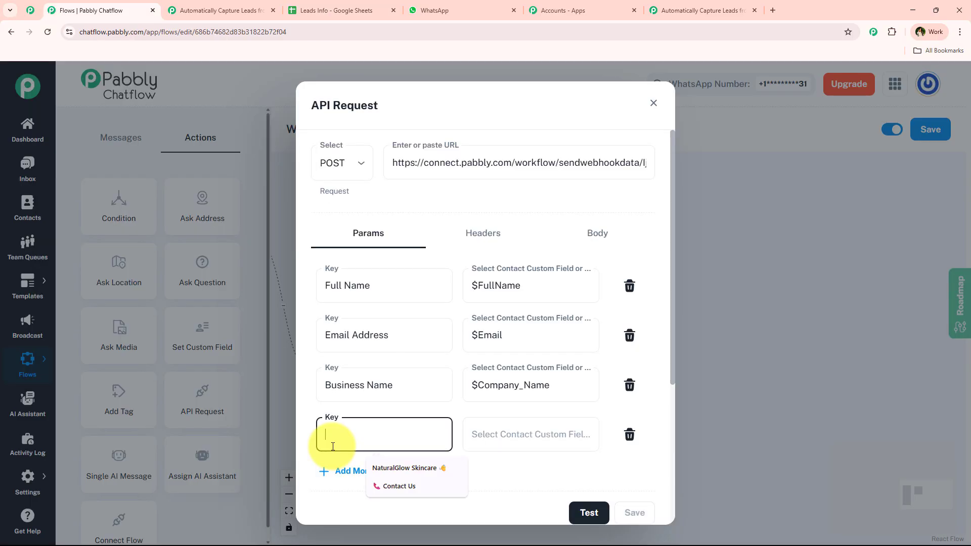
left_click(574, 438)
type("ser")
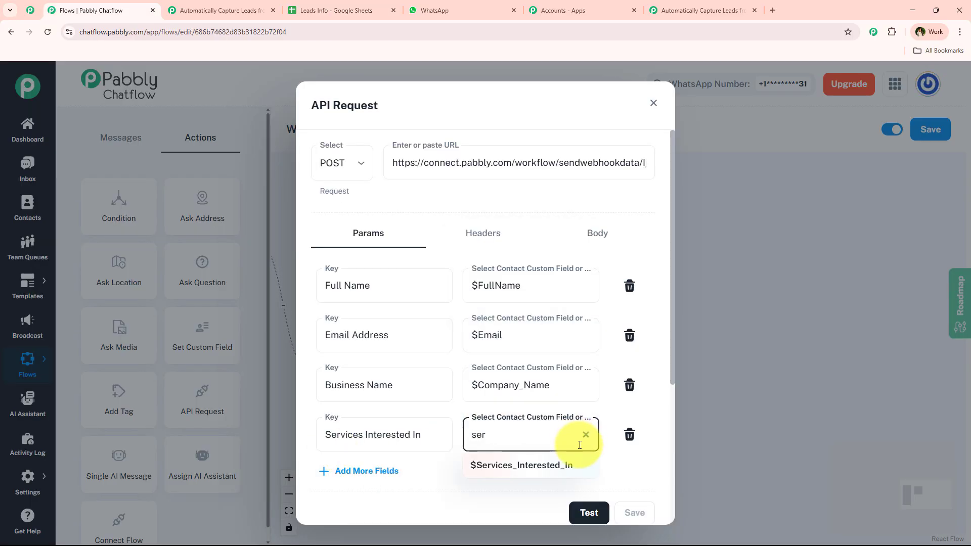
left_click(522, 465)
Step: Add a Marketing Goal parameter mapped to $Main_Goal
left_click(324, 470)
scroll(358, 382, "down", 2)
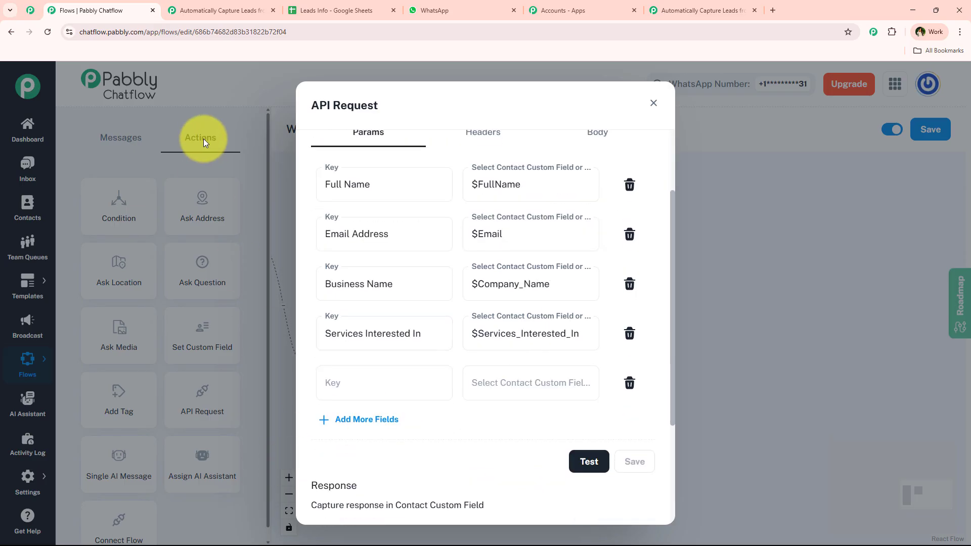
left_click(334, 10)
left_click(693, 181)
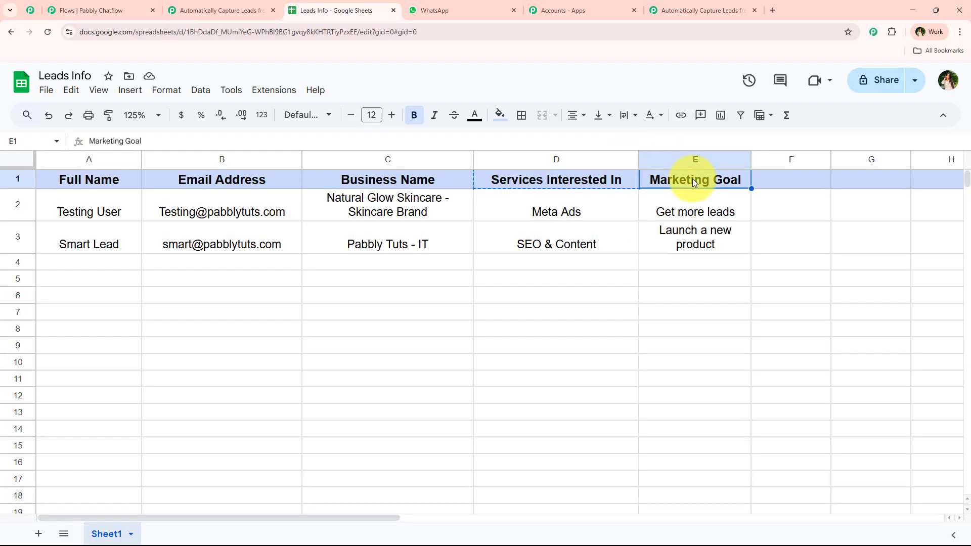
left_click(99, 11)
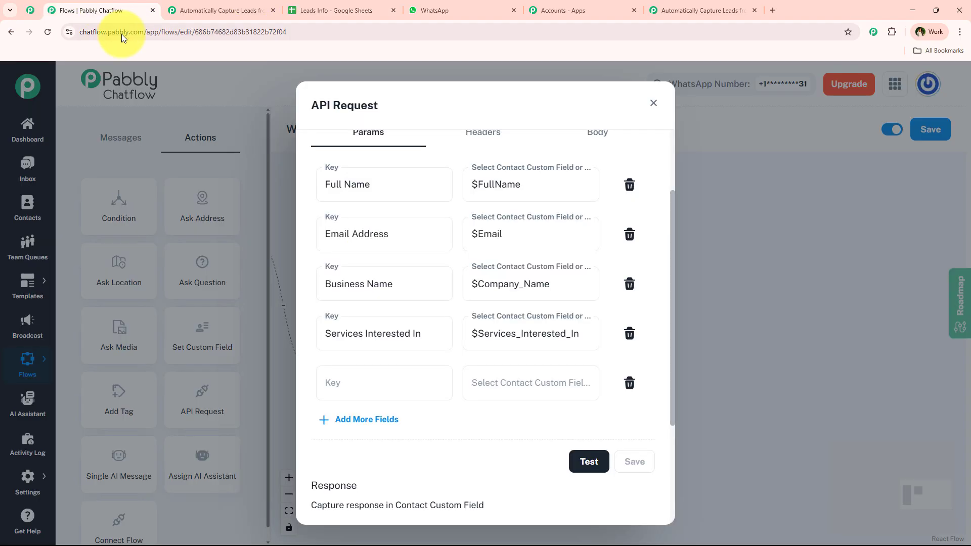
left_click(369, 390)
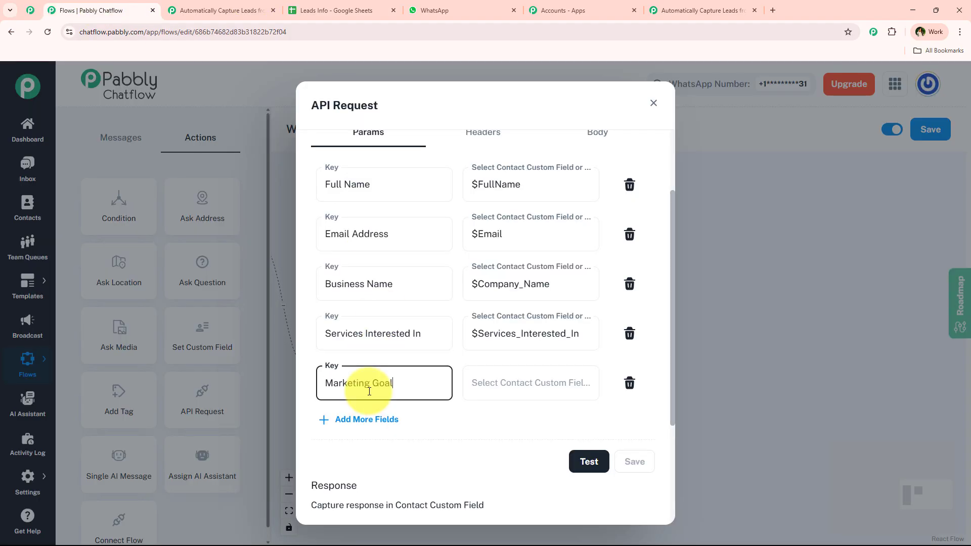
left_click(496, 380)
type("m")
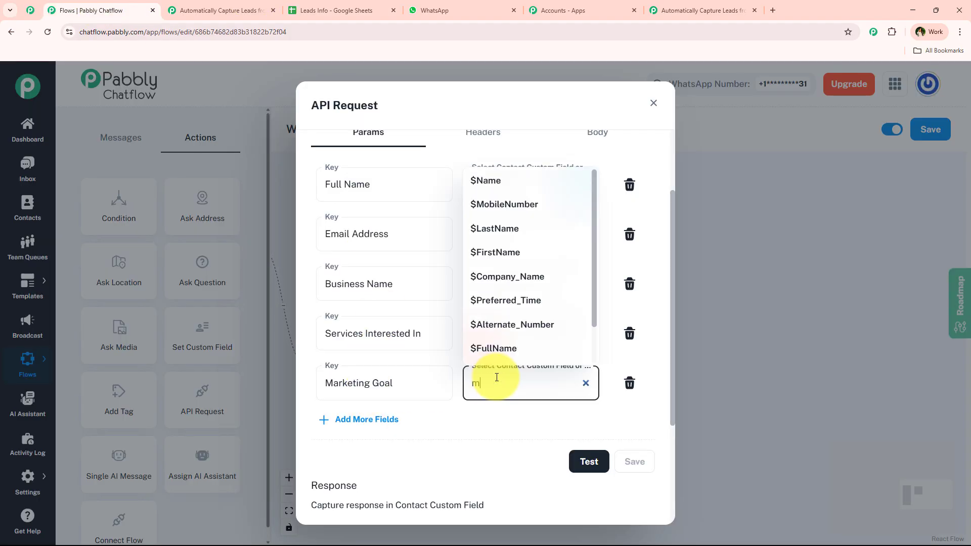
type("a")
left_click(498, 438)
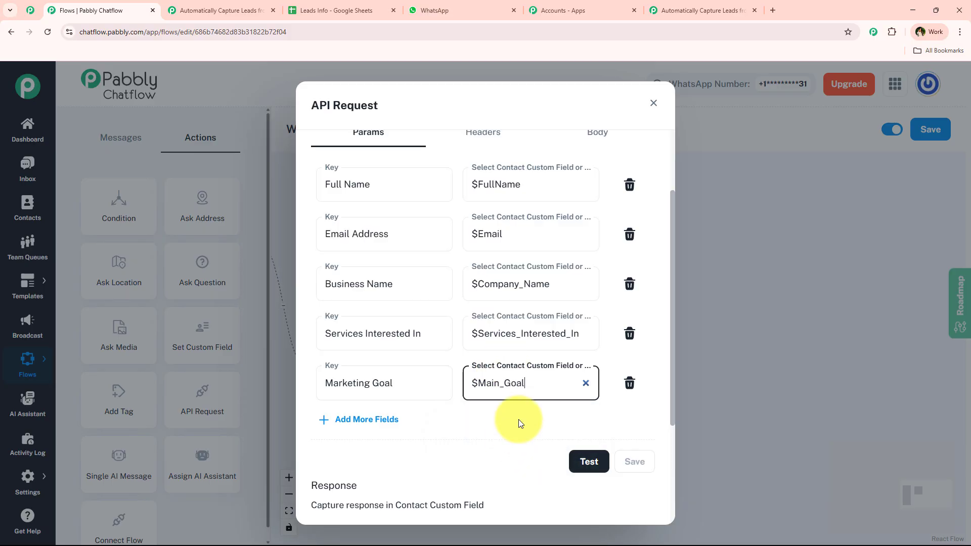
Step: Review the five mapped params and the Status 200 test result
scroll(445, 289, "up", 2)
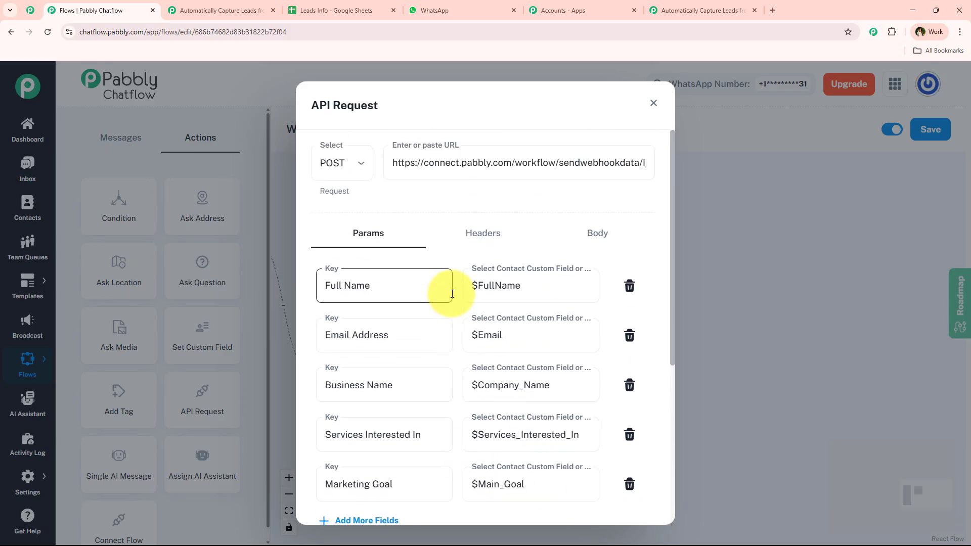
scroll(445, 289, "down", 4)
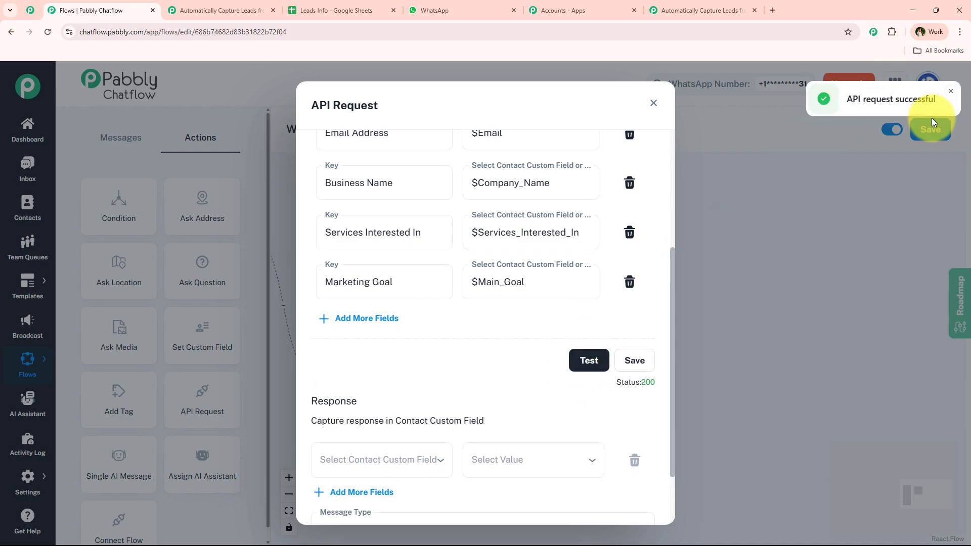
scroll(427, 332, "up", 3)
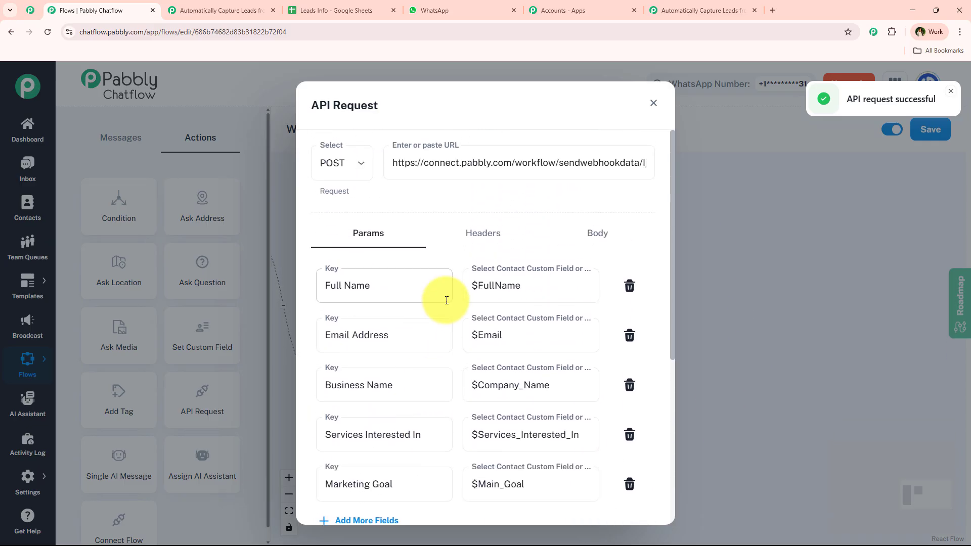
scroll(440, 299, "down", 2)
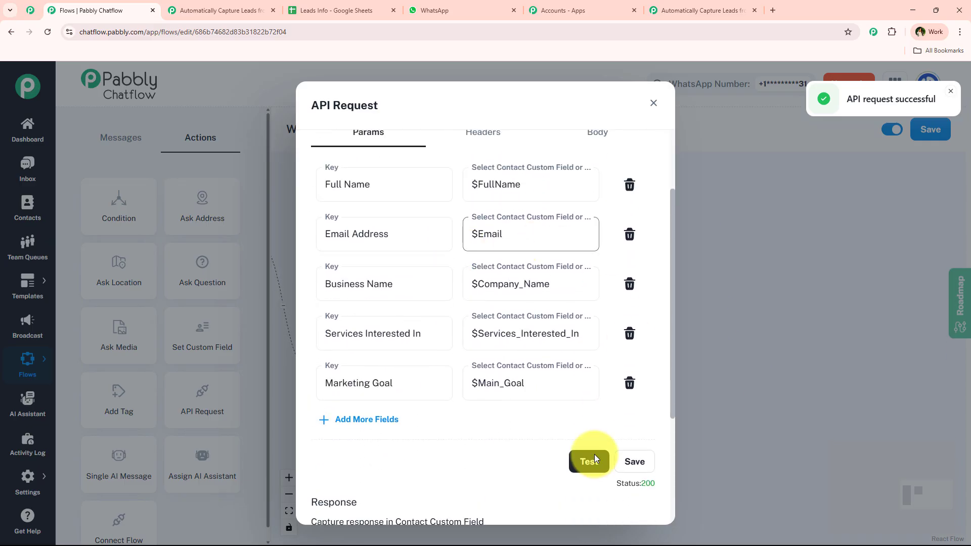
left_click(684, 4)
Step: Inspect the captured $FullName, $Email, $Company_Name, $Services_Interested_In and $Main_Goal values in Response A
scroll(181, 226, "down", 6)
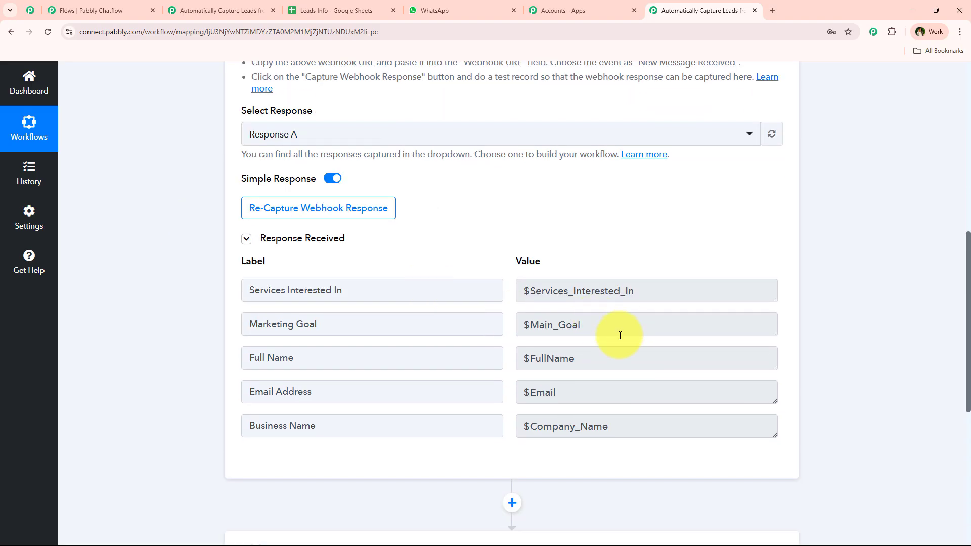
left_click_drag(620, 332, 379, 331)
left_click_drag(680, 309, 366, 298)
left_click_drag(620, 365, 500, 359)
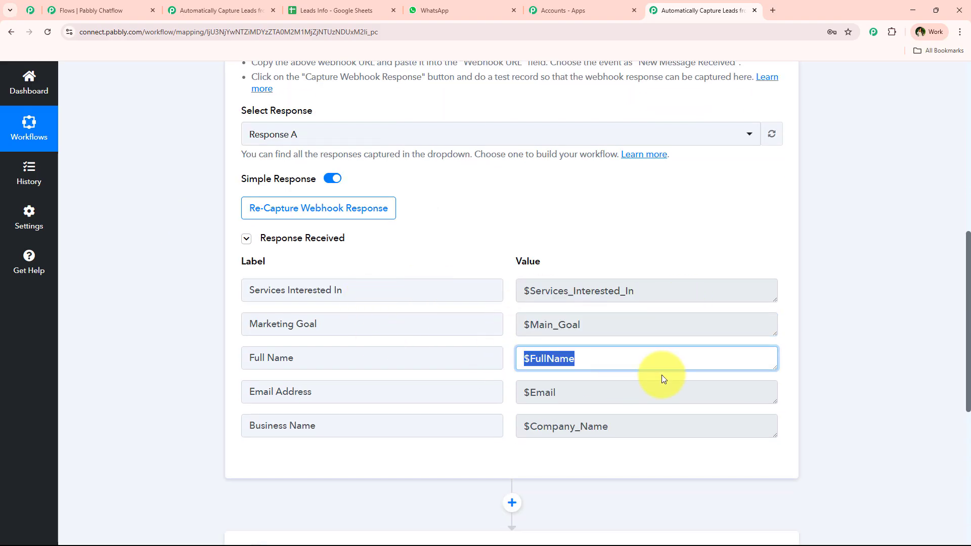
left_click_drag(664, 389, 477, 400)
left_click_drag(744, 425, 510, 425)
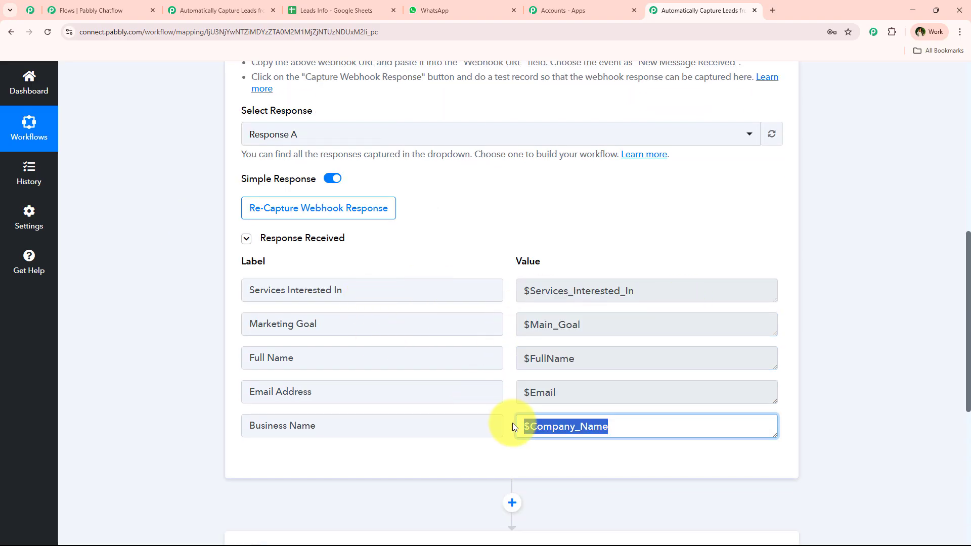
left_click(448, 269)
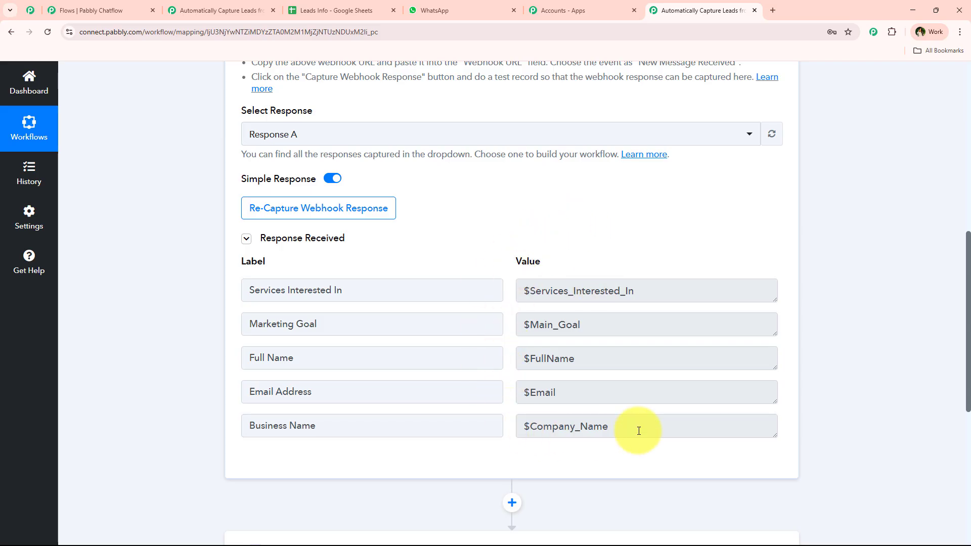
Step: Compare the captured values with the Leads Info sheet columns and its empty row 4
left_click(286, 6)
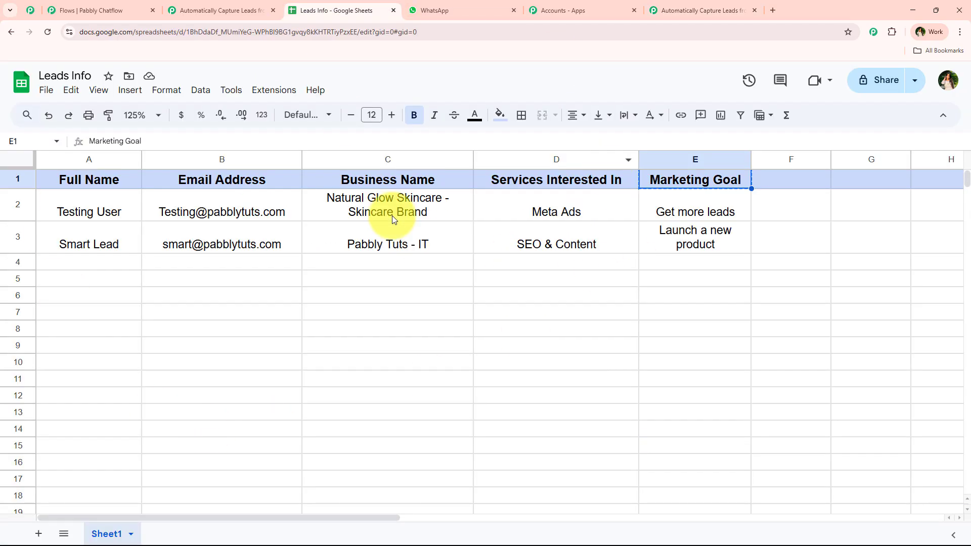
left_click_drag(183, 266, 703, 249)
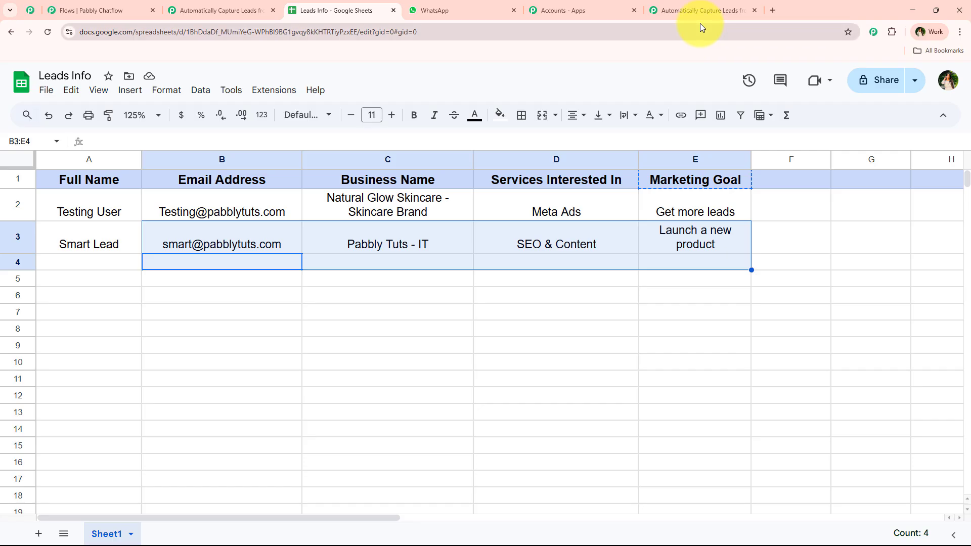
left_click(165, 227)
left_click(700, 10)
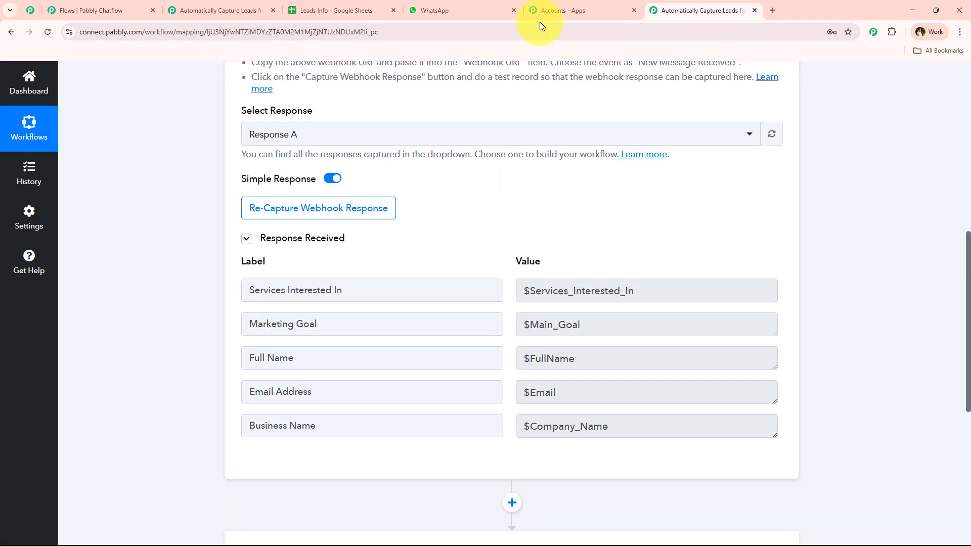
left_click_drag(702, 291, 455, 282)
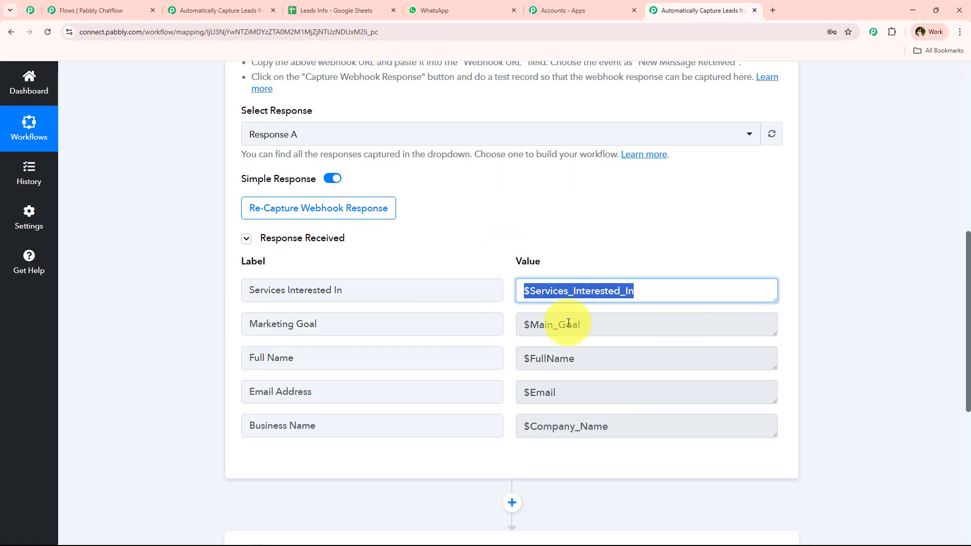
left_click_drag(634, 325, 472, 327)
left_click(543, 247)
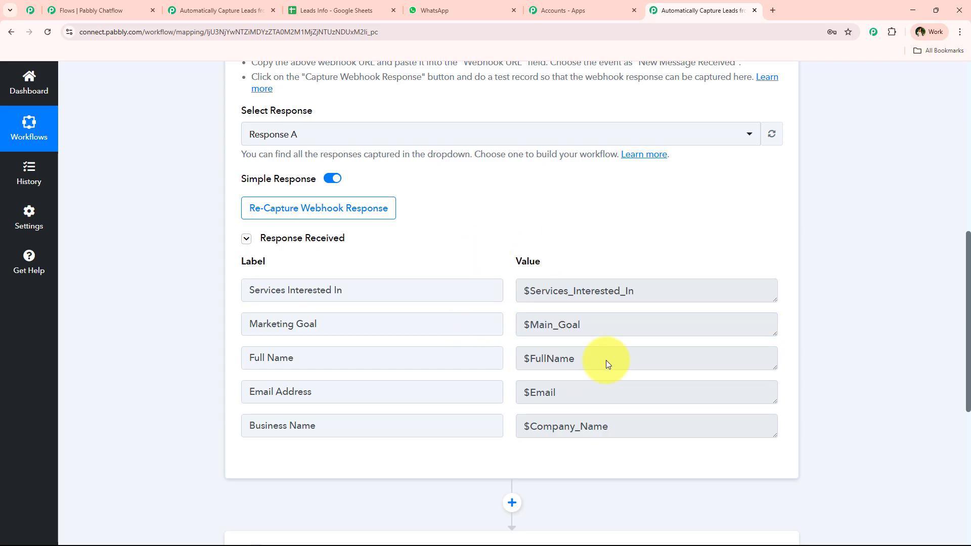
left_click(384, 10)
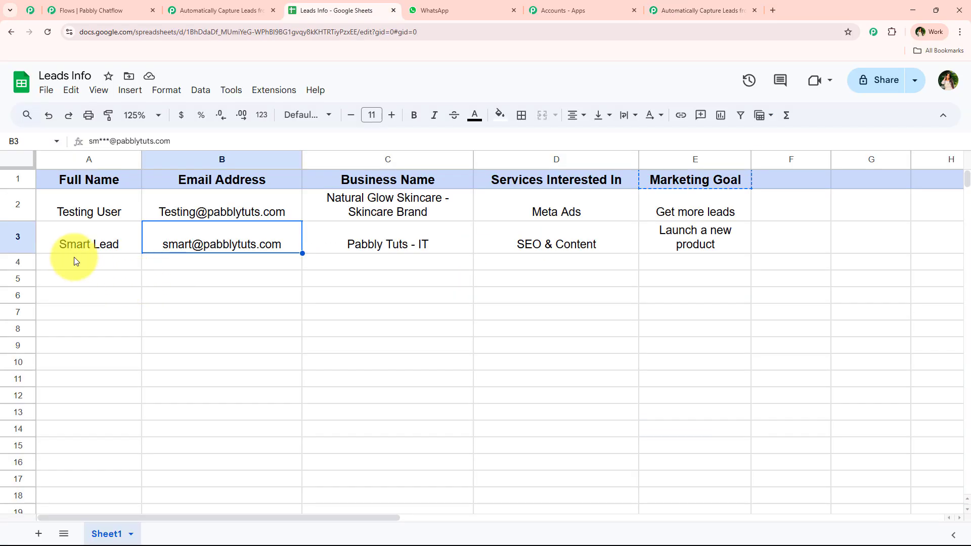
left_click_drag(74, 261, 663, 264)
left_click(595, 346)
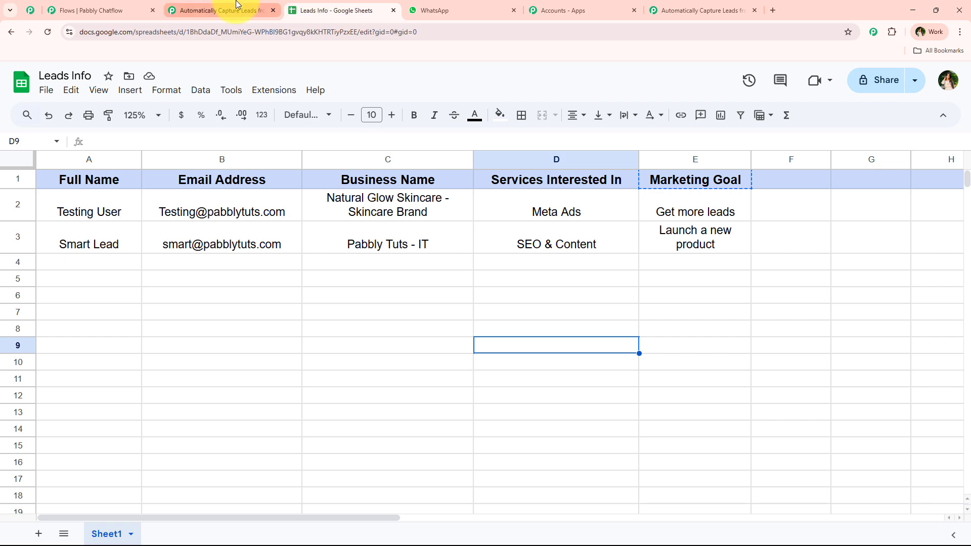
left_click(121, 4)
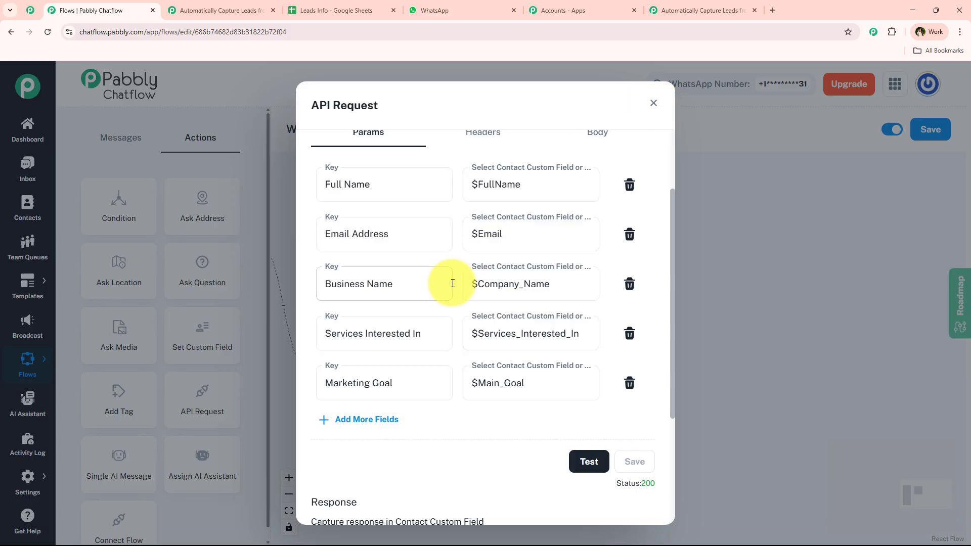
Step: Close the API Request settings and copy the 'Thanks a lot…' closing message from WhatsApp
left_click(654, 104)
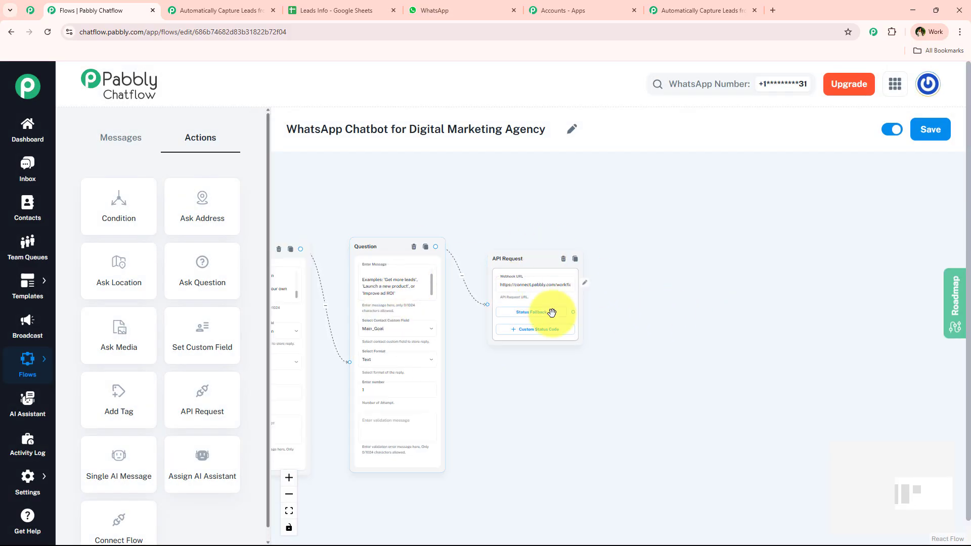
left_click(447, 10)
left_click_drag(364, 225, 496, 296)
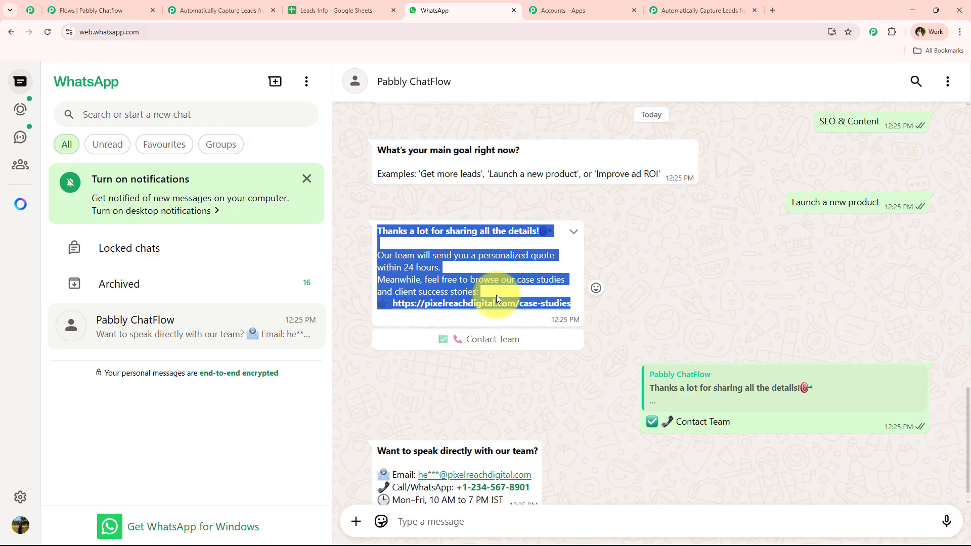
left_click(122, 10)
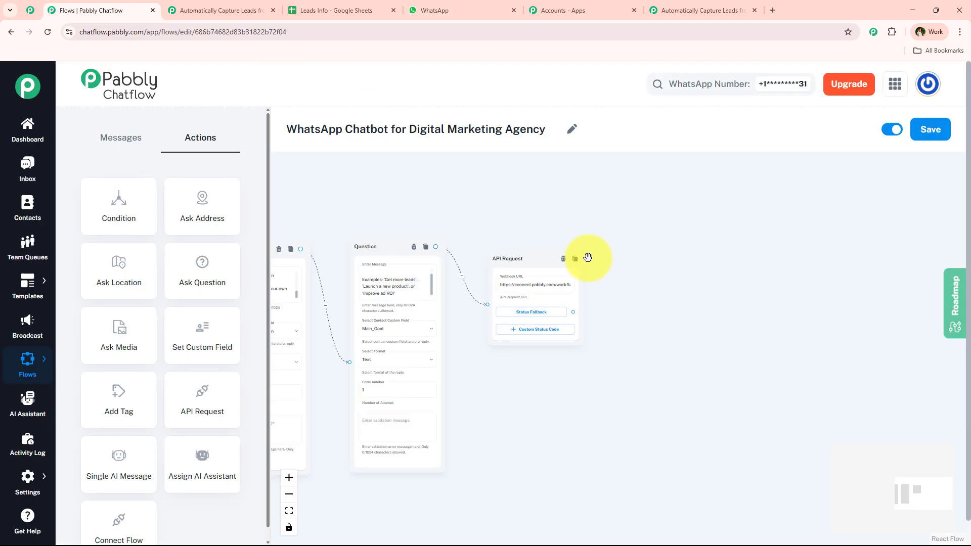
Step: Add a Message step after the API Request with the pasted thank-you text and a Contact Team button
left_click_drag(573, 313, 658, 258)
left_click(661, 277)
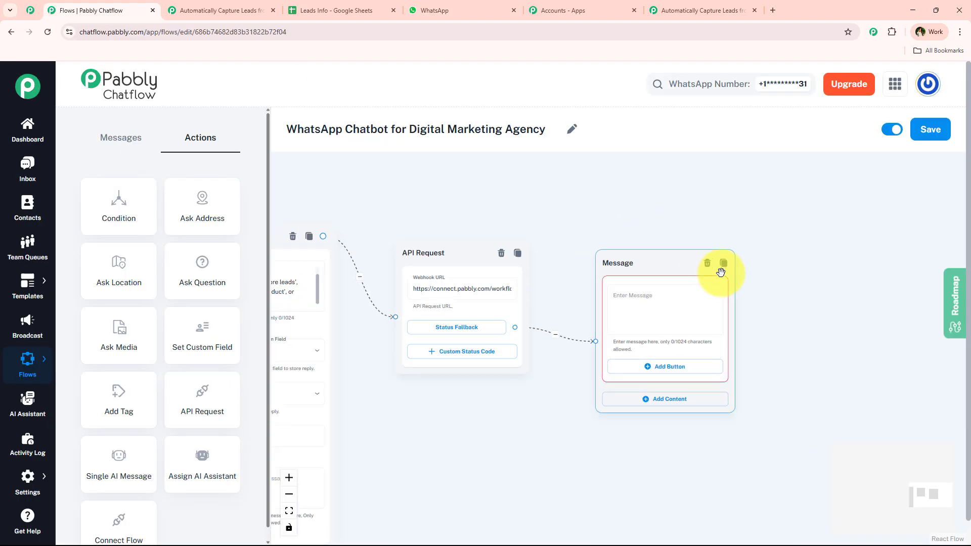
left_click(694, 321)
key("ctrl+v")
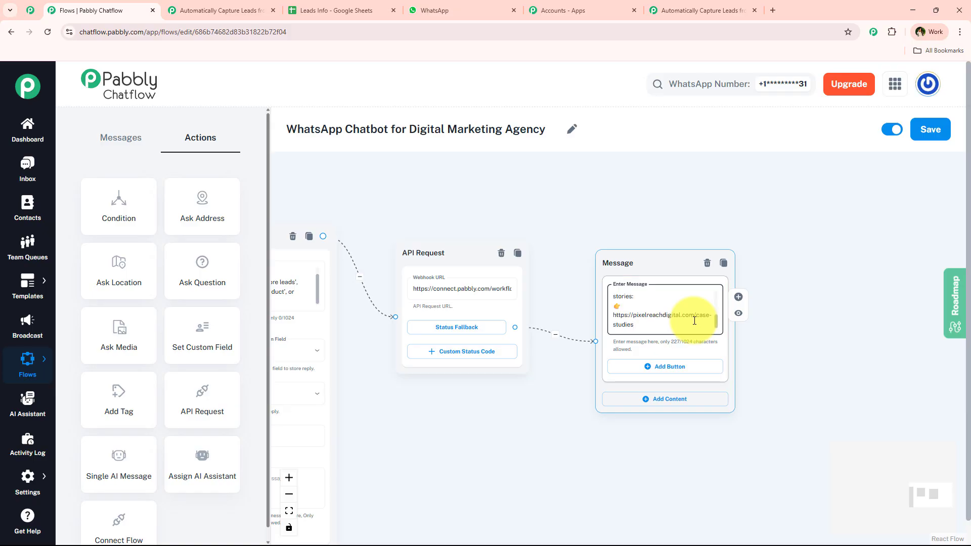
left_click(663, 365)
scroll(498, 420, "down", 5)
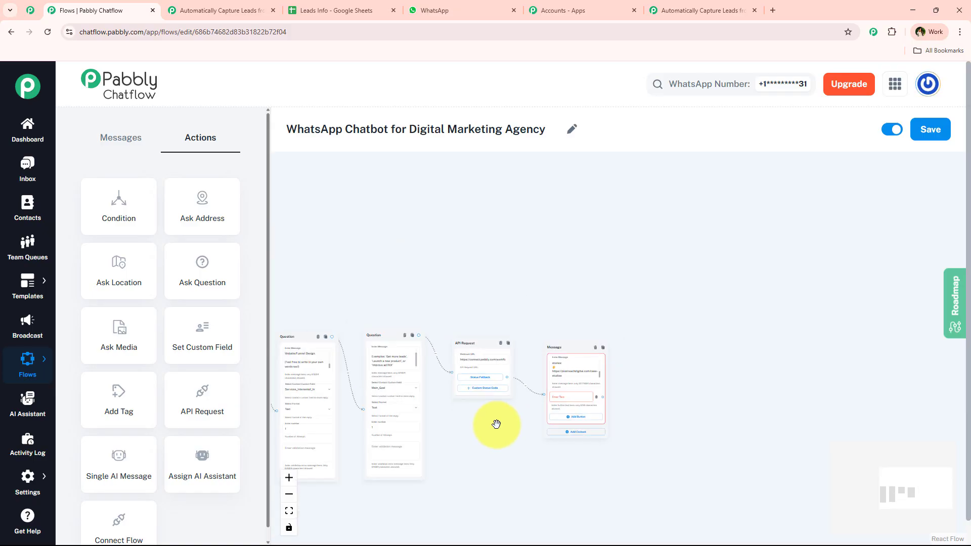
scroll(496, 425, "down", 4)
Step: Branch an empty Text + Button message off the welcome node and link the Contact Team button to it
left_click_drag(408, 300, 495, 237)
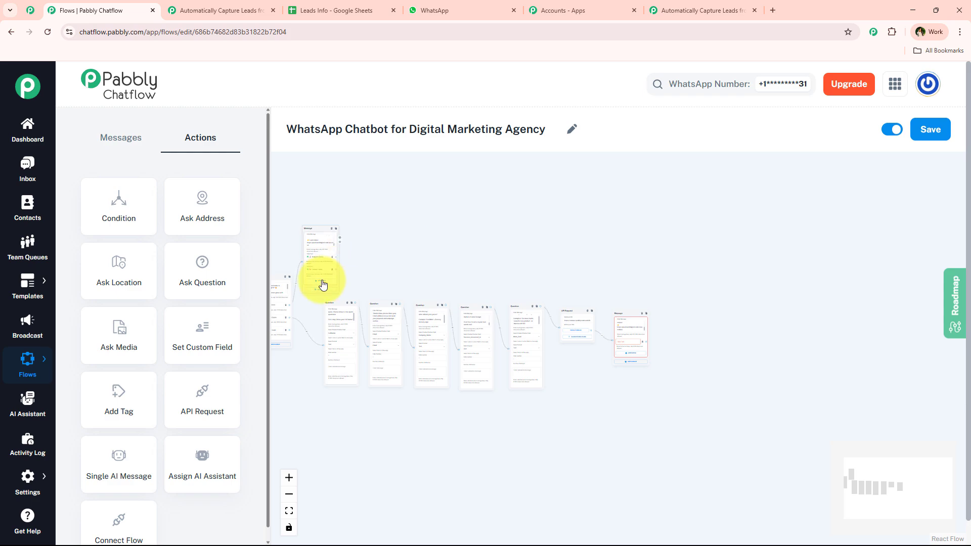
scroll(649, 349, "up", 4)
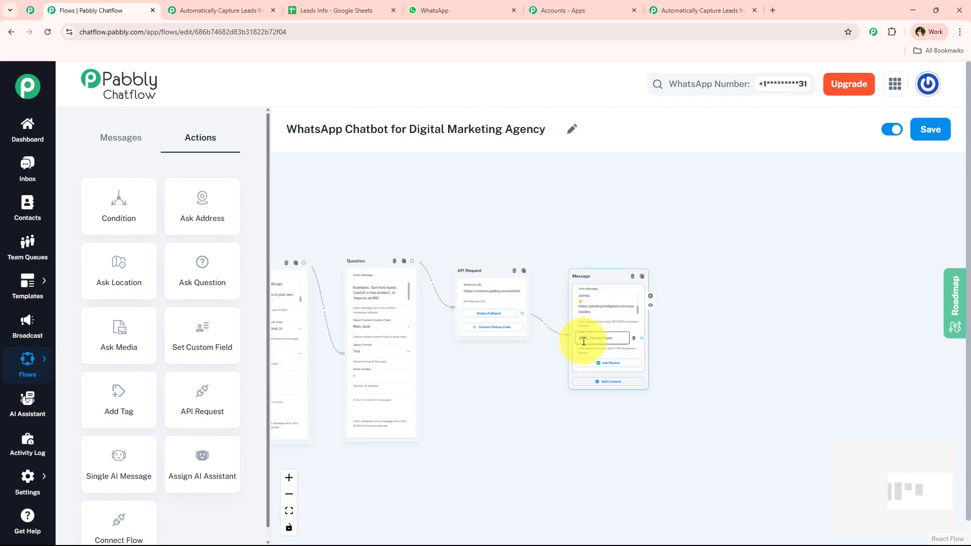
scroll(582, 338, "up", 4)
scroll(444, 426, "down", 4)
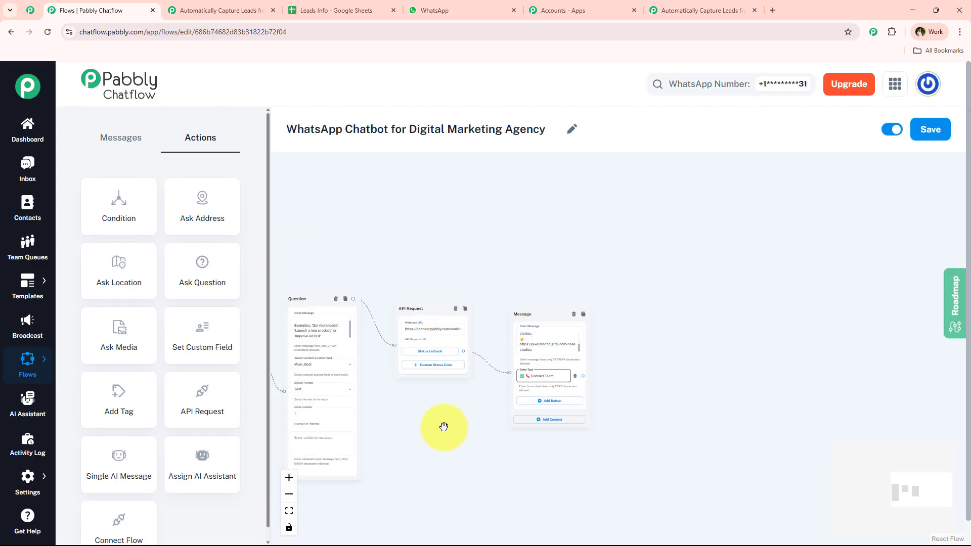
scroll(444, 427, "down", 3)
left_click_drag(444, 427, 807, 300)
scroll(323, 338, "up", 4)
scroll(396, 337, "down", 1)
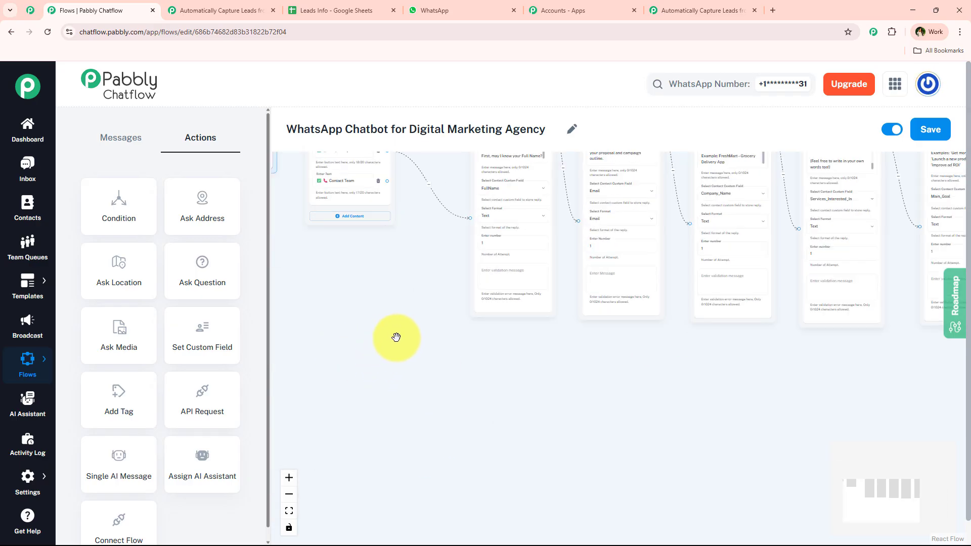
left_click_drag(396, 337, 336, 457)
left_click_drag(308, 344, 587, 178)
left_click(592, 196)
left_click_drag(691, 198, 674, 258)
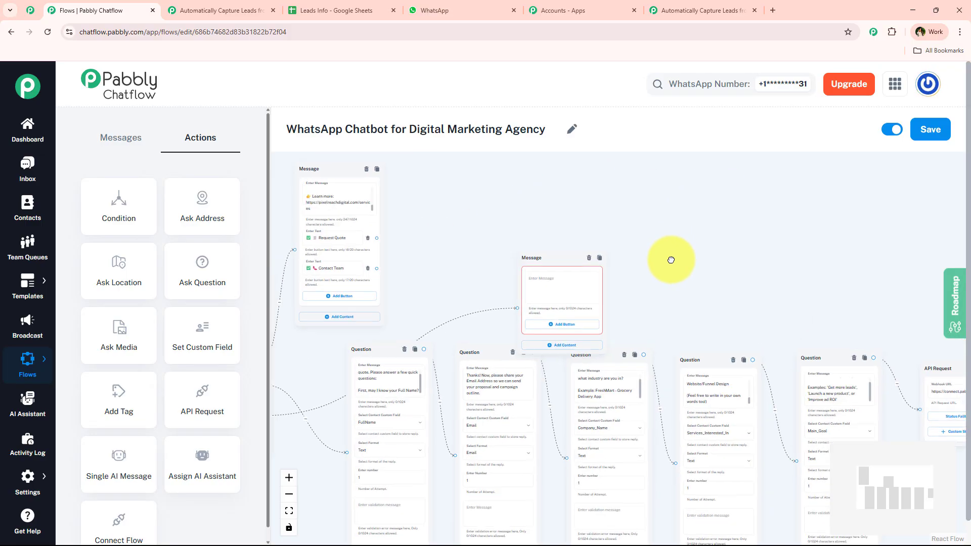
left_click_drag(373, 273, 510, 275)
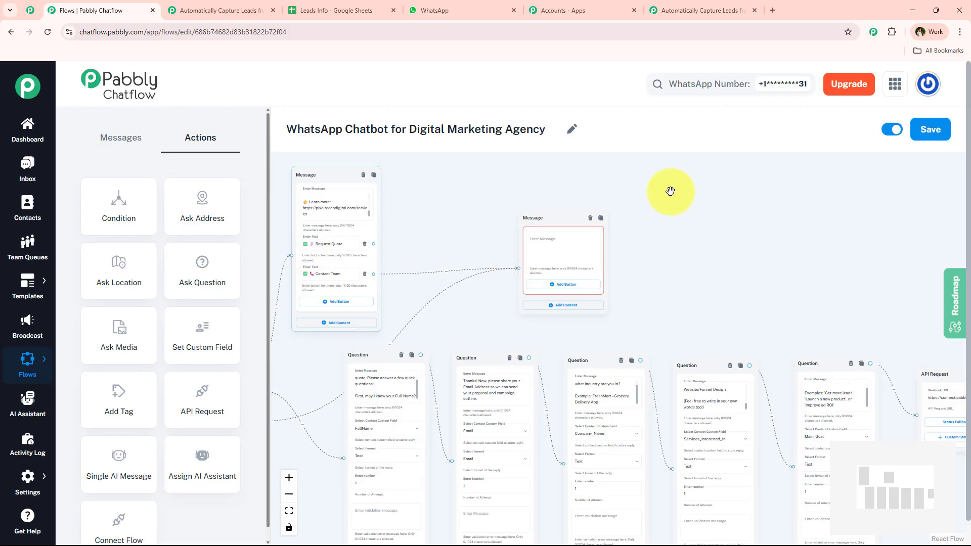
scroll(748, 253, "down", 1)
scroll(748, 253, "down", 2)
left_click_drag(748, 253, 613, 255)
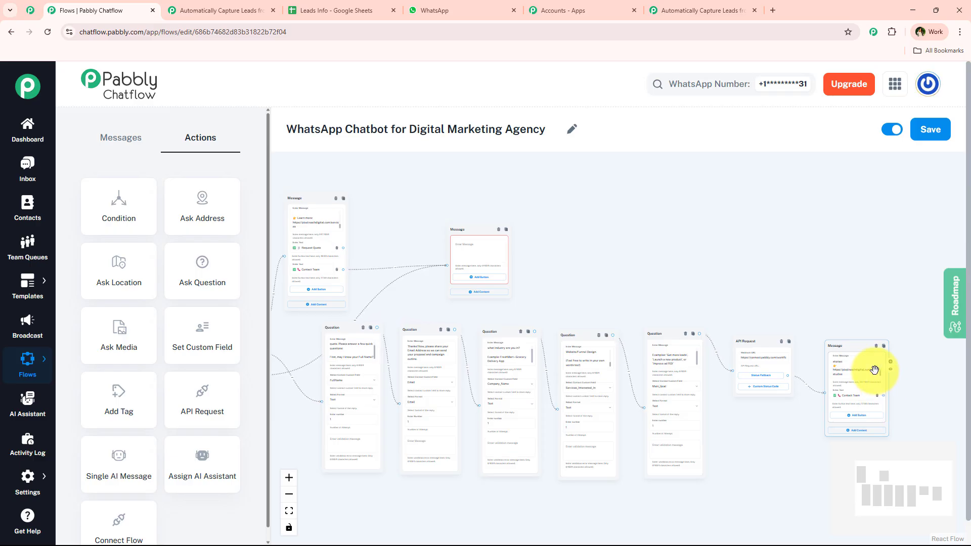
Step: Copy the 'Want to speak directly with our team?' message from the WhatsApp chat and return to the flow editor
left_click_drag(874, 369, 430, 264)
scroll(461, 262, "up", 4)
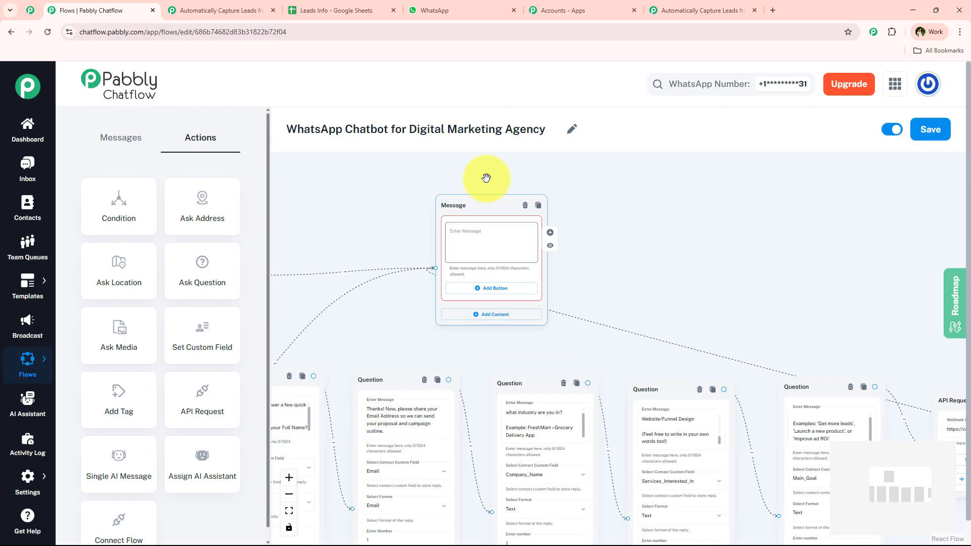
scroll(494, 245, "up", 2)
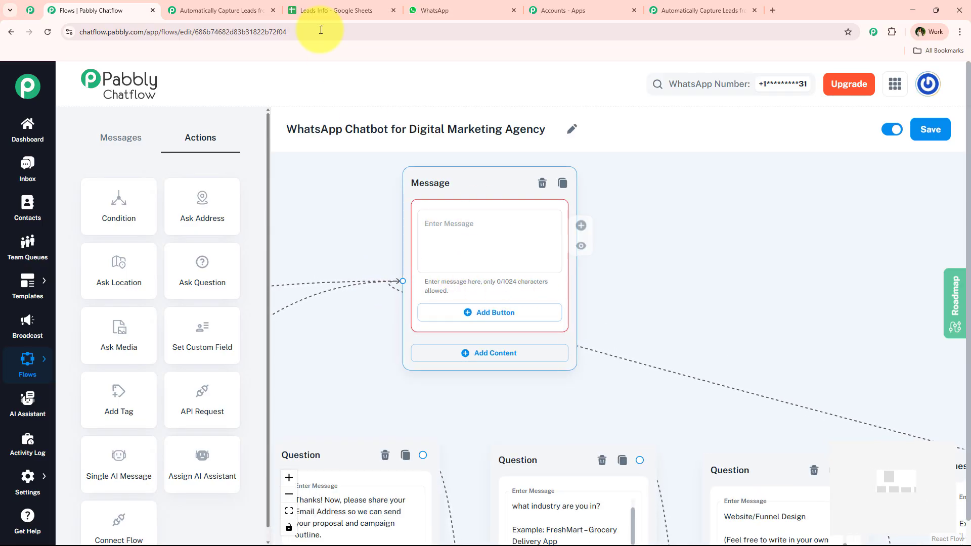
left_click(432, 9)
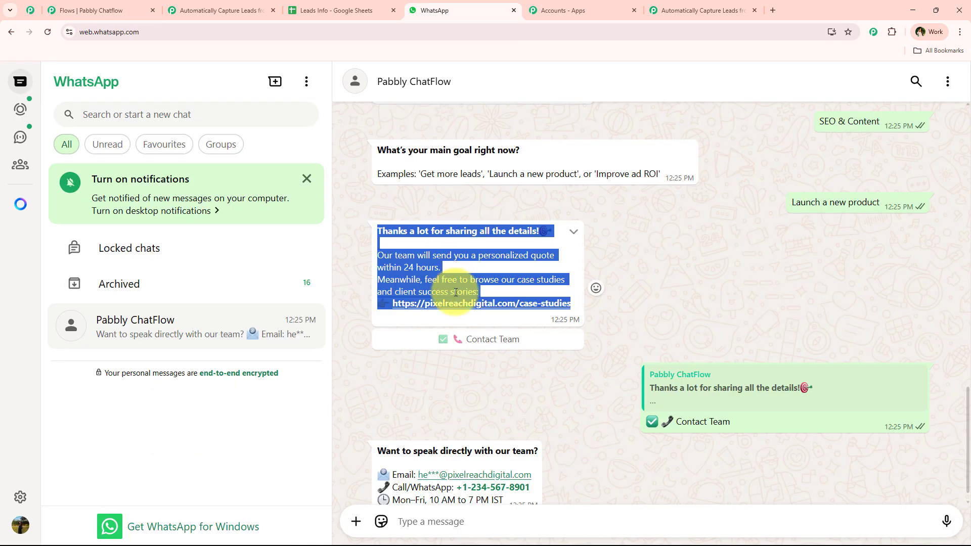
left_click_drag(379, 430, 492, 479)
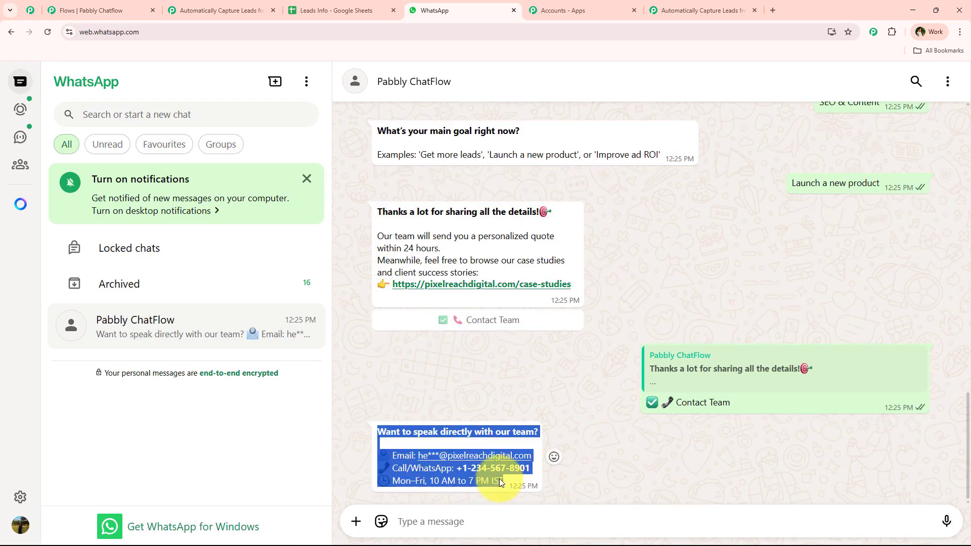
left_click(84, 10)
Step: Paste the team contact details into the new Contact Team message block
left_click(476, 246)
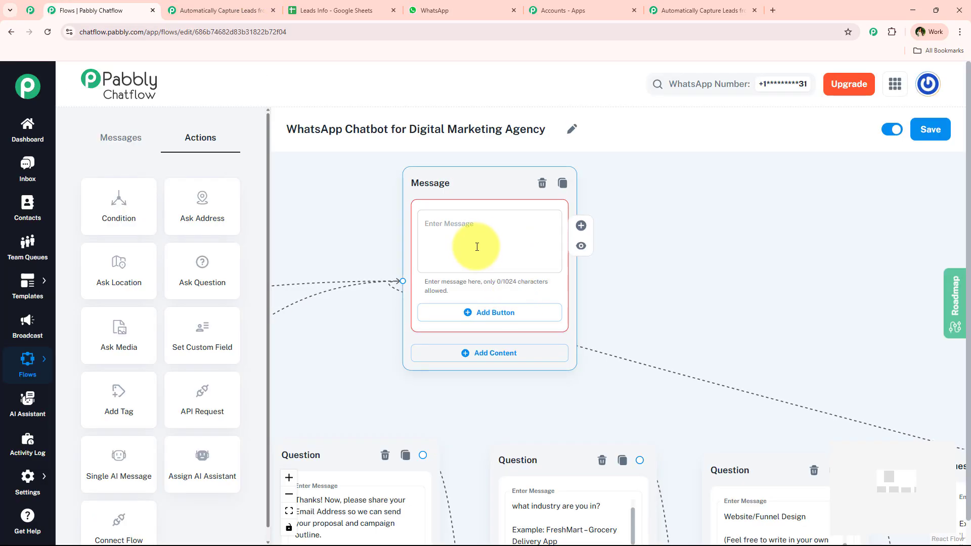
key("ctrl+v")
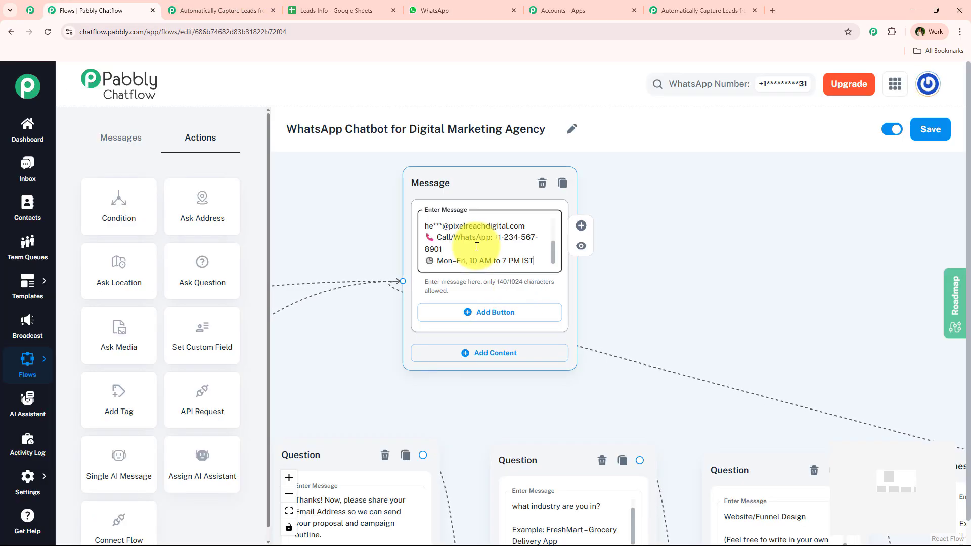
left_click(386, 223)
scroll(373, 230, "down", 2)
left_click_drag(375, 231, 639, 297)
left_click_drag(484, 265, 481, 473)
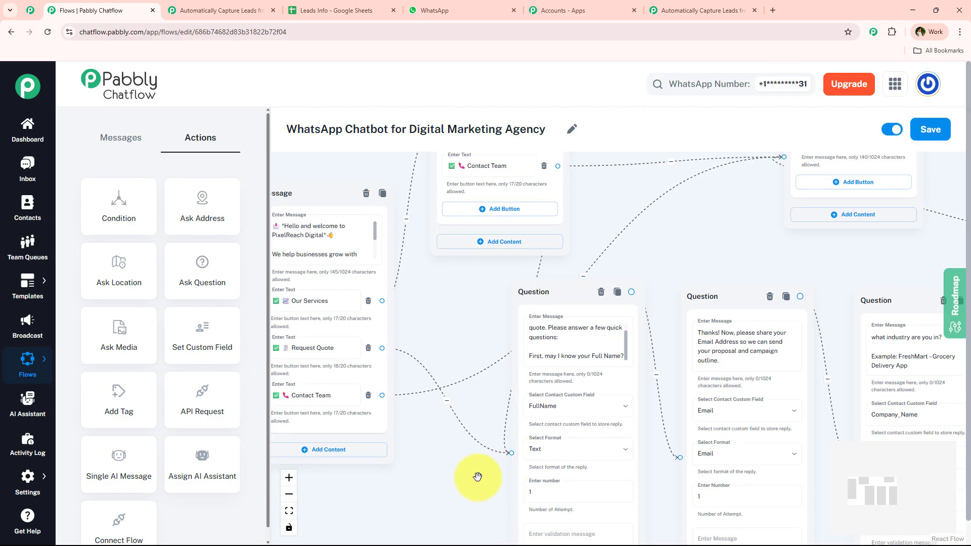
scroll(642, 241, "down", 5)
left_click_drag(655, 244, 609, 295)
scroll(609, 291, "down", 2)
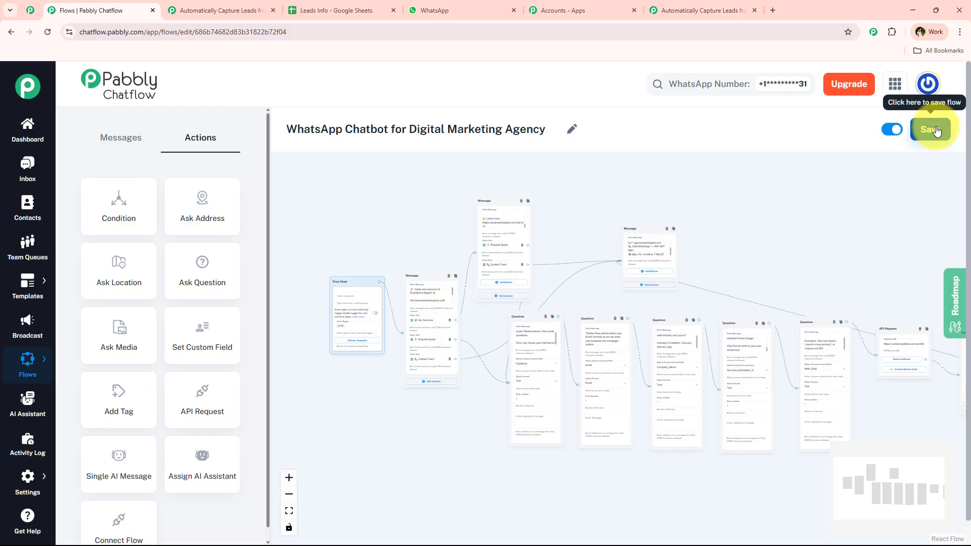
Step: Save the chatbot flow, then glance at the Leads Info sheet and return to Pabbly Connect
left_click(919, 133)
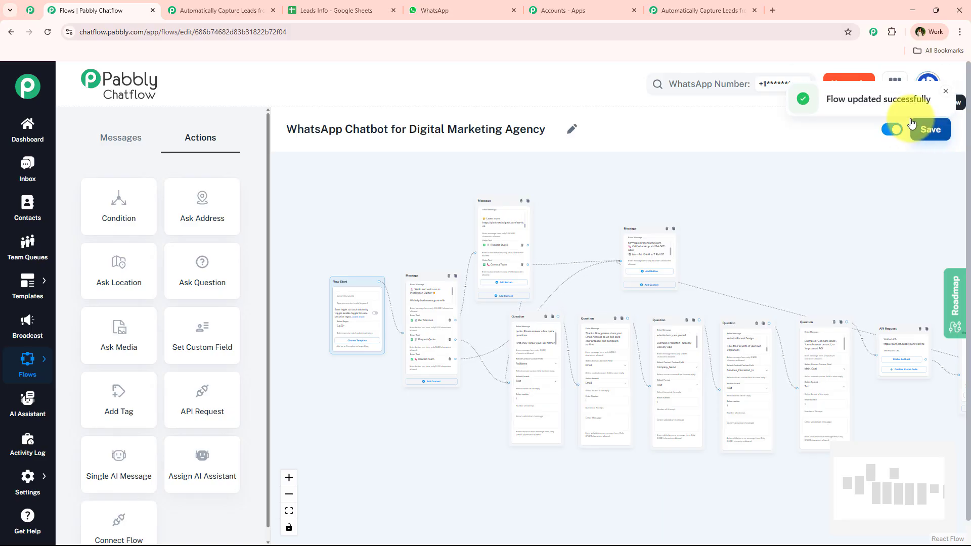
left_click_drag(828, 103, 924, 104)
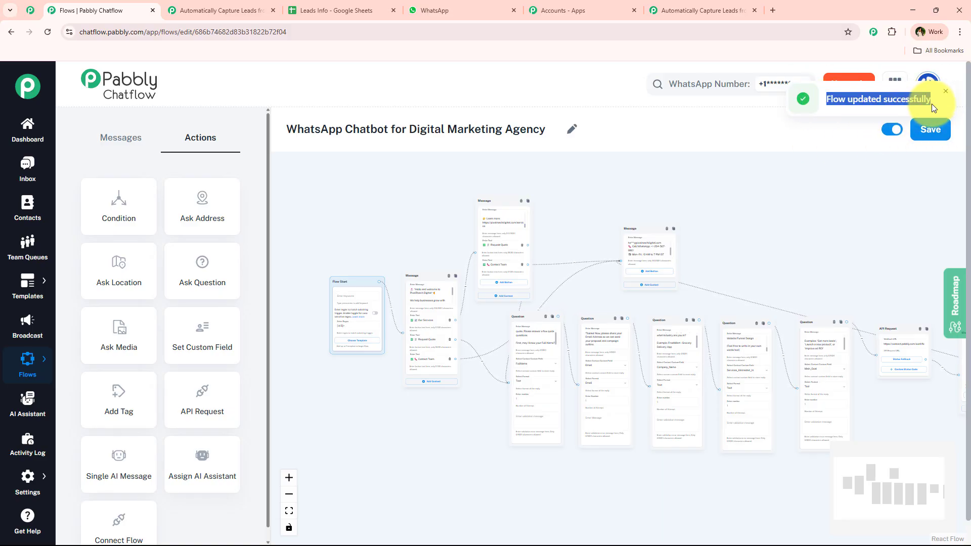
scroll(787, 228, "down", 1)
left_click_drag(787, 227, 741, 231)
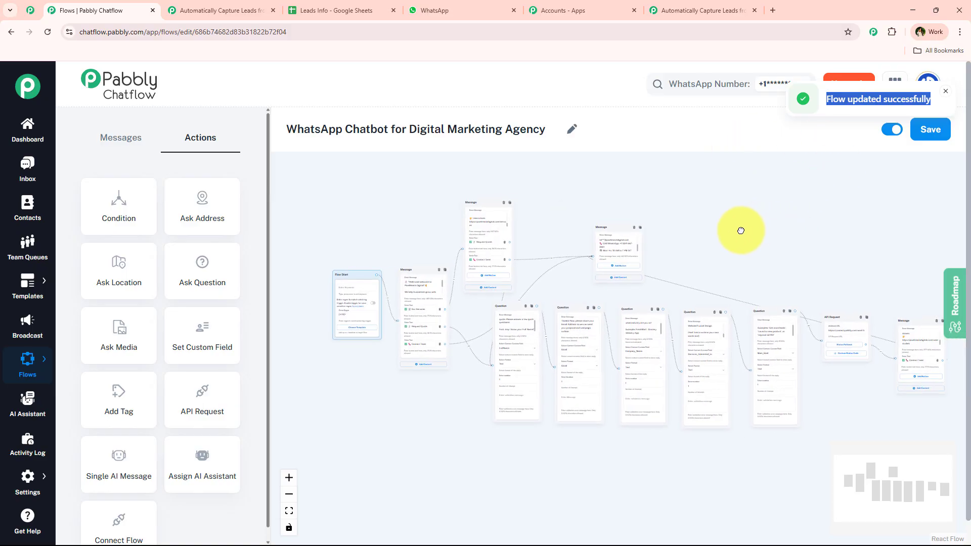
scroll(741, 231, "down", 1)
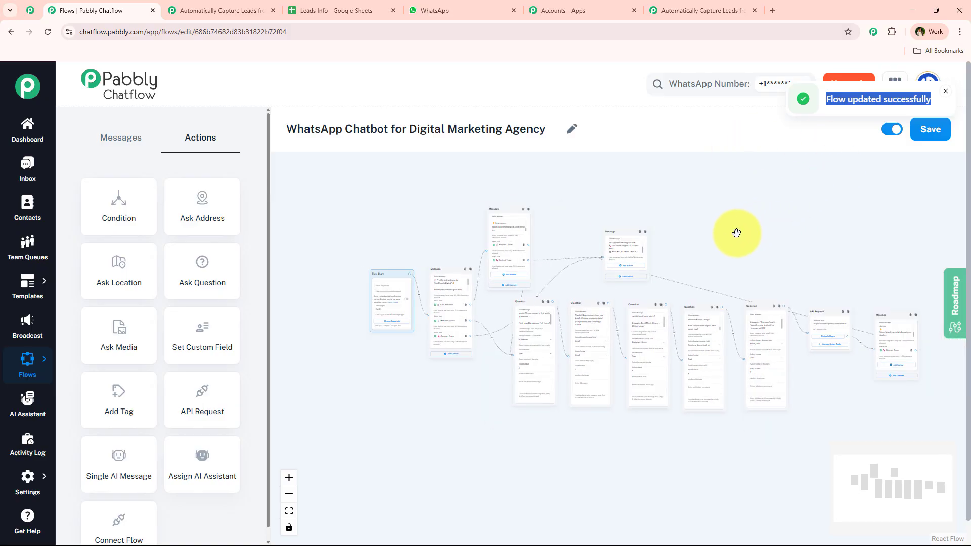
left_click(354, 8)
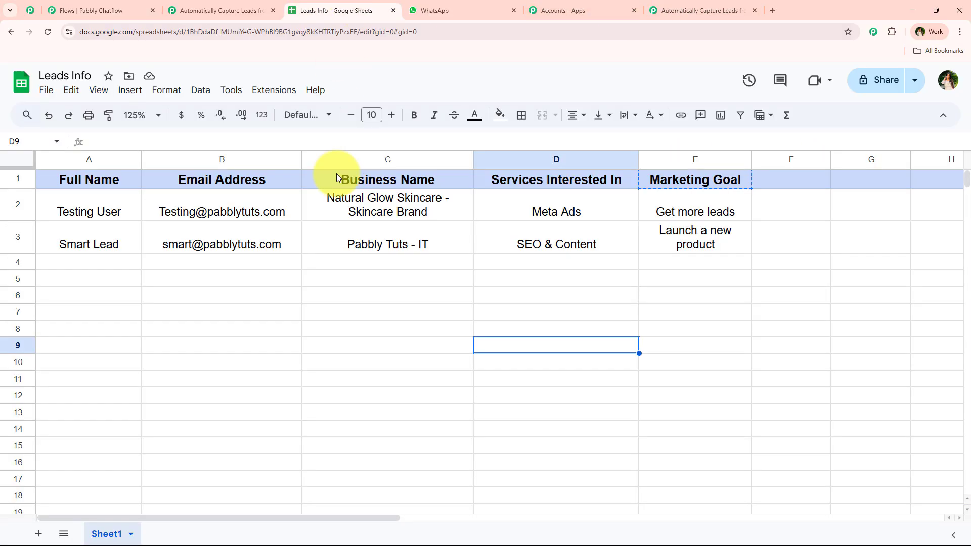
left_click(673, 8)
Step: Review the captured $Services_Interested_In, $Main_Goal, $FullName and $Email values in the trigger response
triple_click(665, 286)
left_click_drag(630, 332, 455, 335)
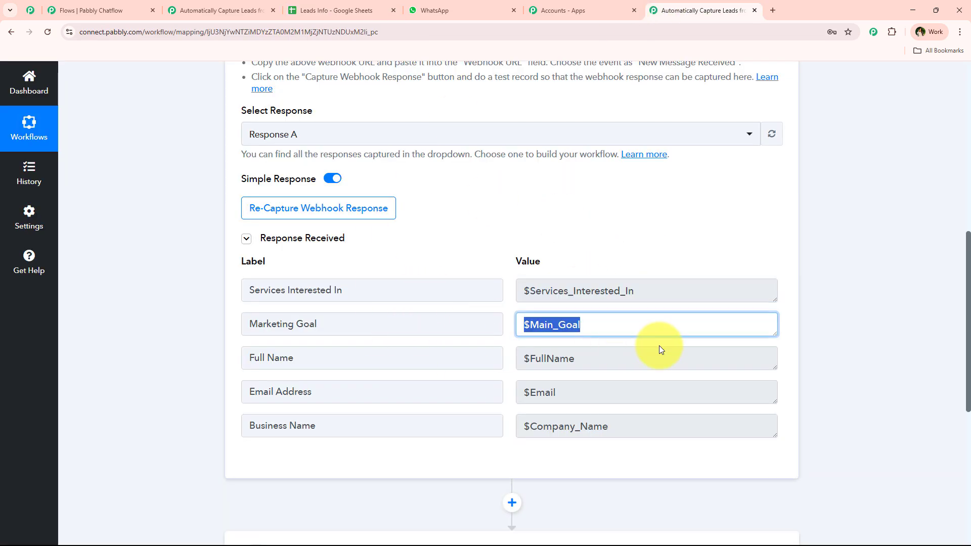
left_click_drag(659, 355, 379, 358)
left_click_drag(626, 387, 369, 415)
left_click(451, 484)
scroll(445, 481, "down", 3)
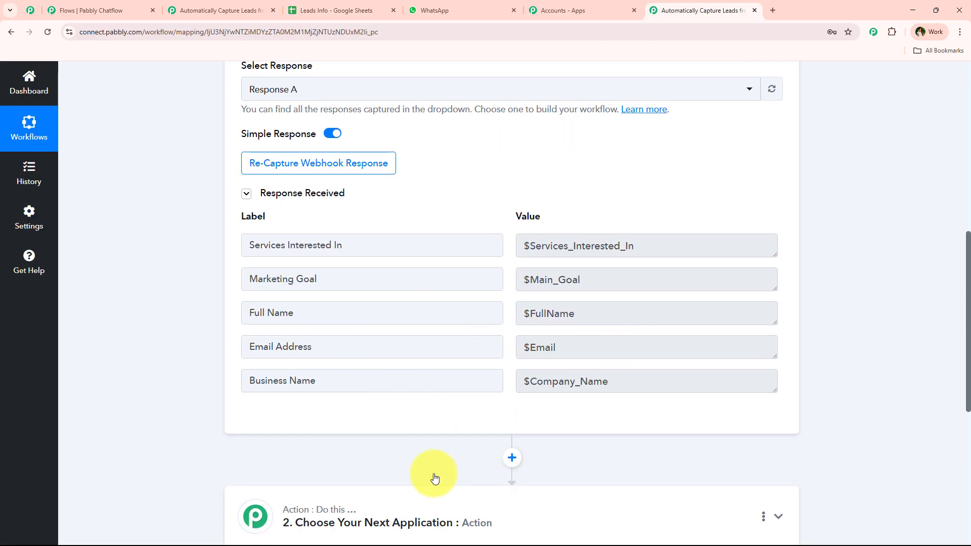
Step: Set the action app to Google Sheets with the Add New Row event
left_click(433, 411)
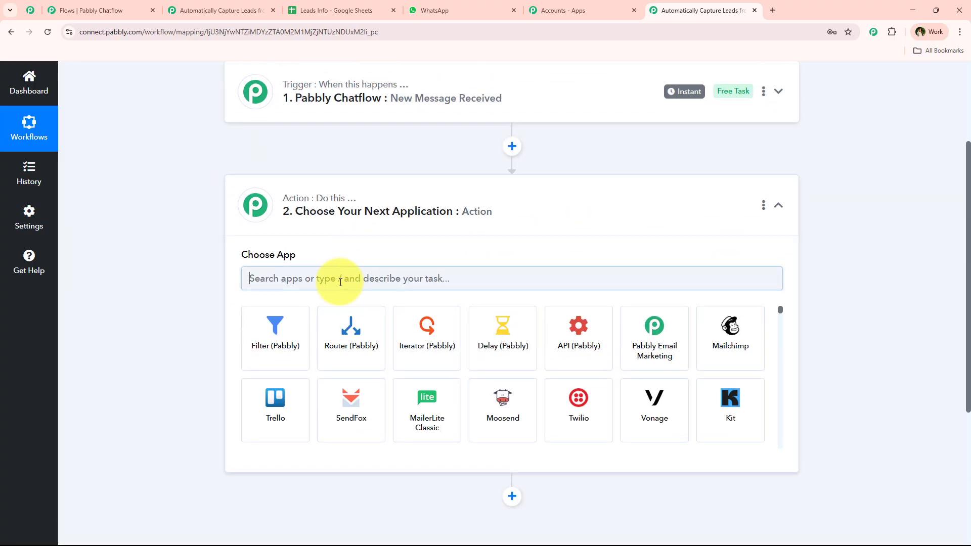
left_click(341, 281)
type("Goog")
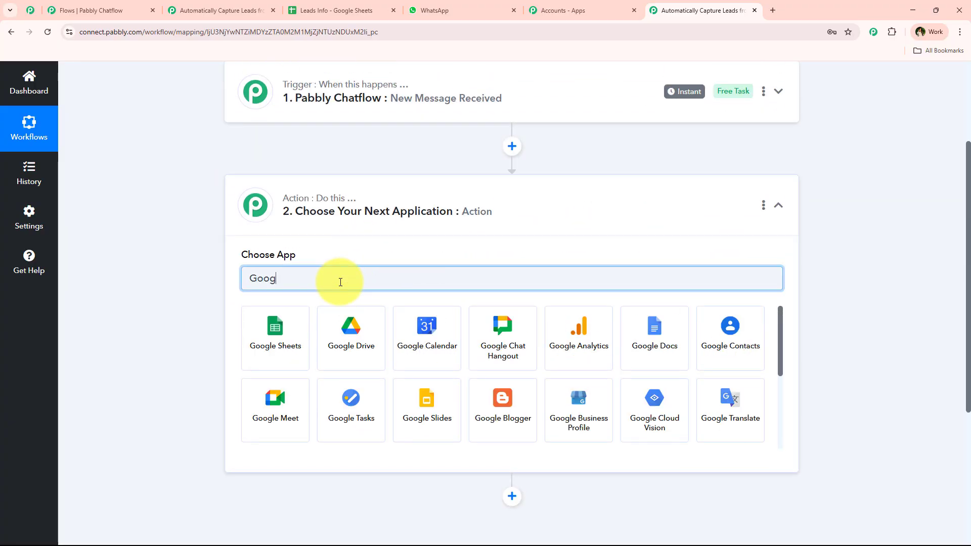
left_click(266, 341)
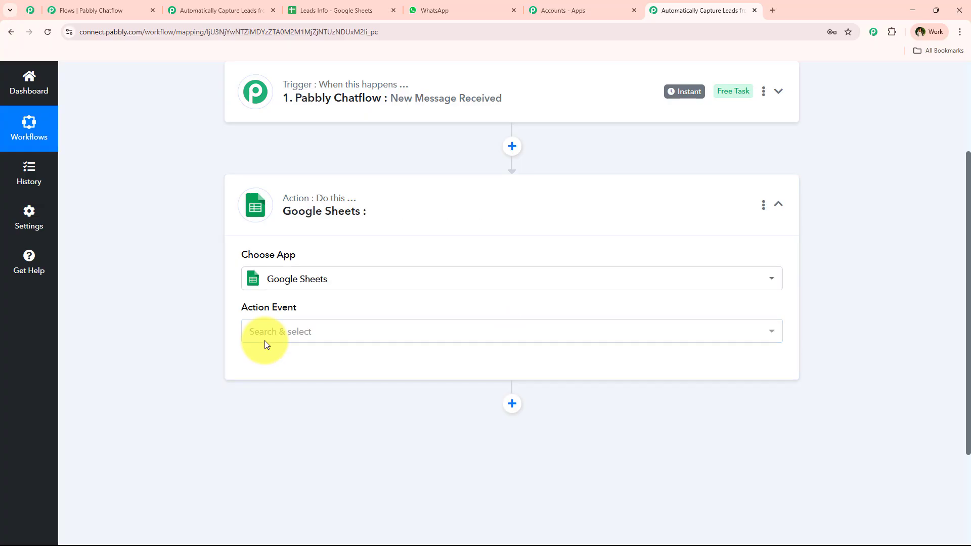
left_click(265, 340)
left_click(363, 147)
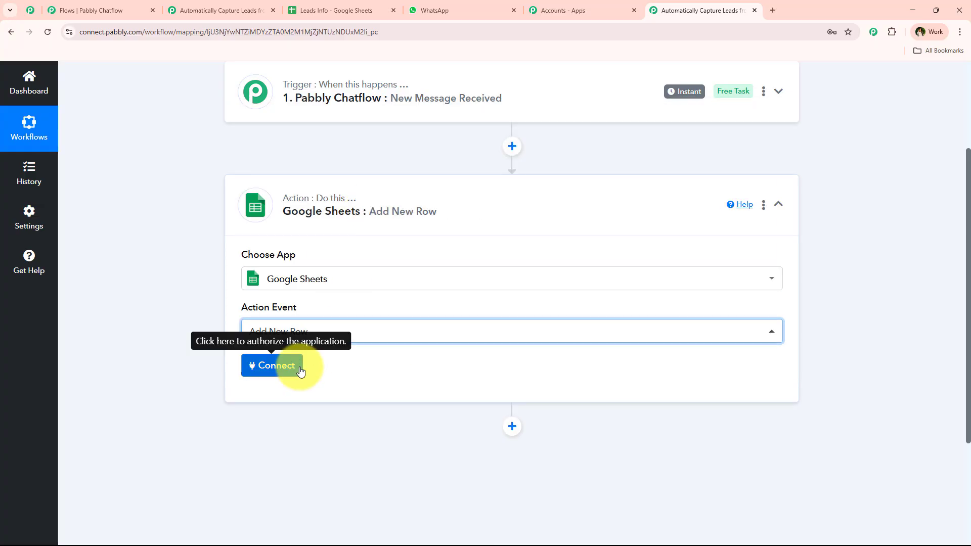
Step: Start connecting a Google Sheets account as a new connection
left_click(299, 366)
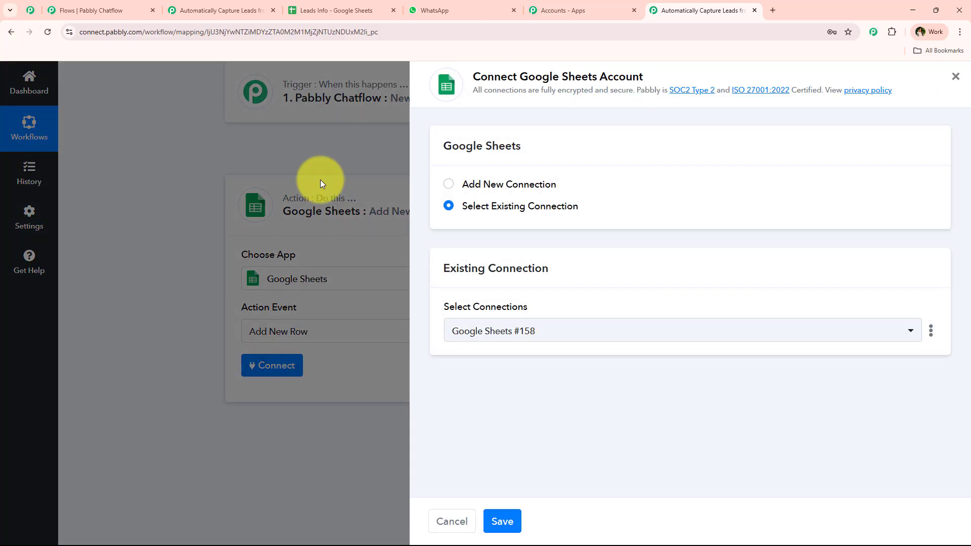
left_click_drag(523, 74, 657, 72)
left_click(490, 186)
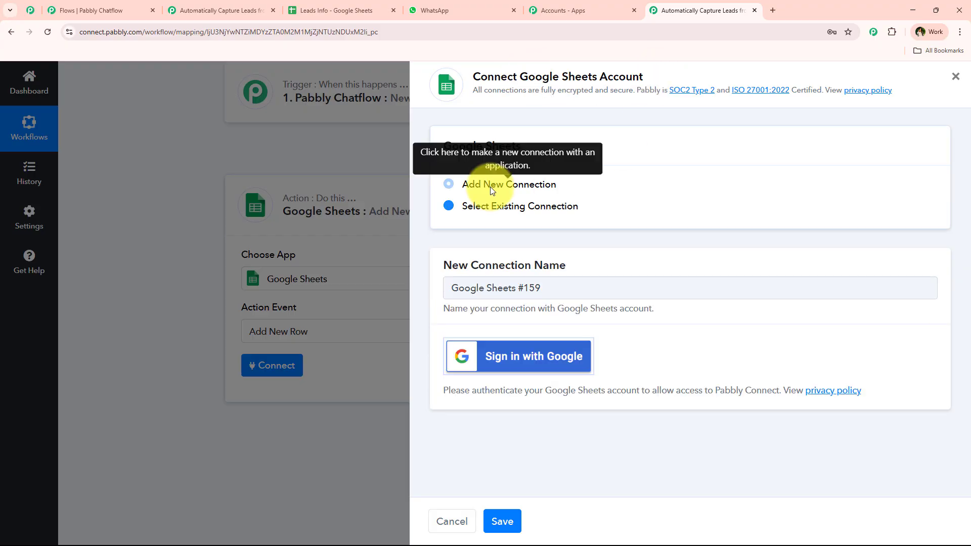
Step: Sign in with Google, choose the account, and review the Drive and spreadsheet permissions requested
left_click(559, 365)
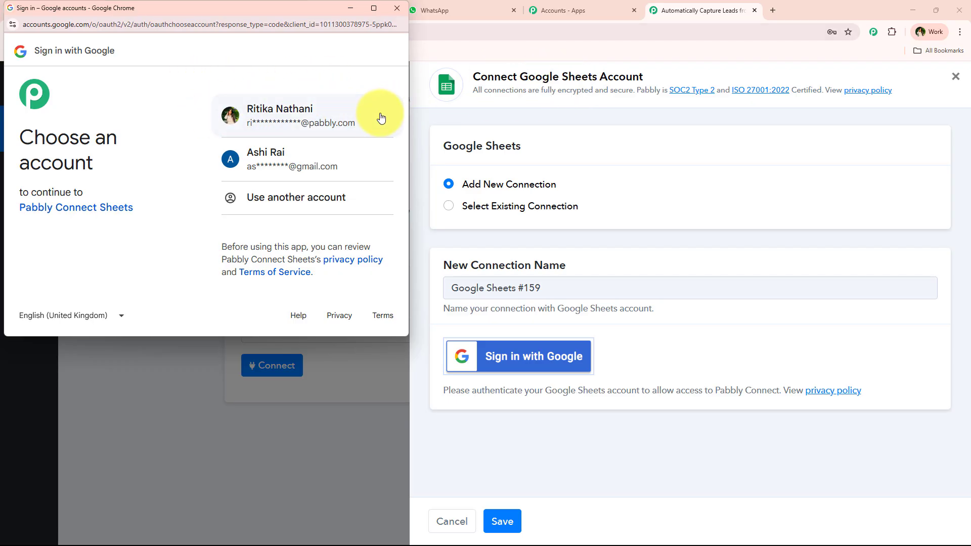
left_click(361, 117)
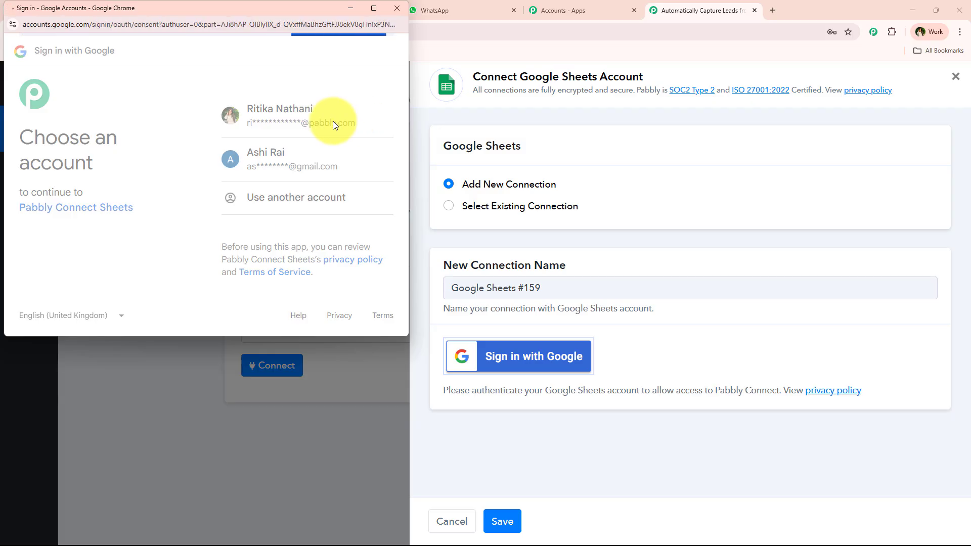
left_click_drag(244, 146, 292, 178)
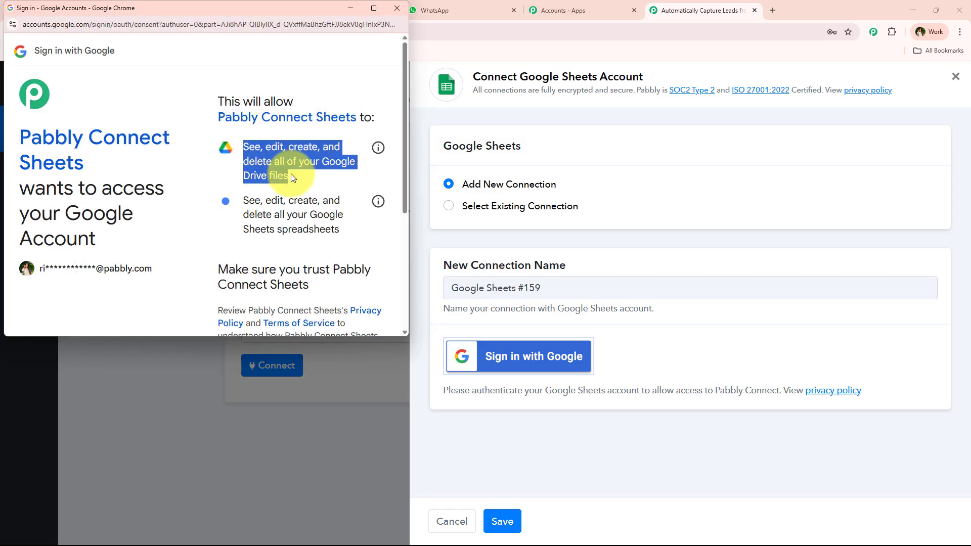
left_click_drag(240, 202, 354, 268)
scroll(349, 248, "down", 4)
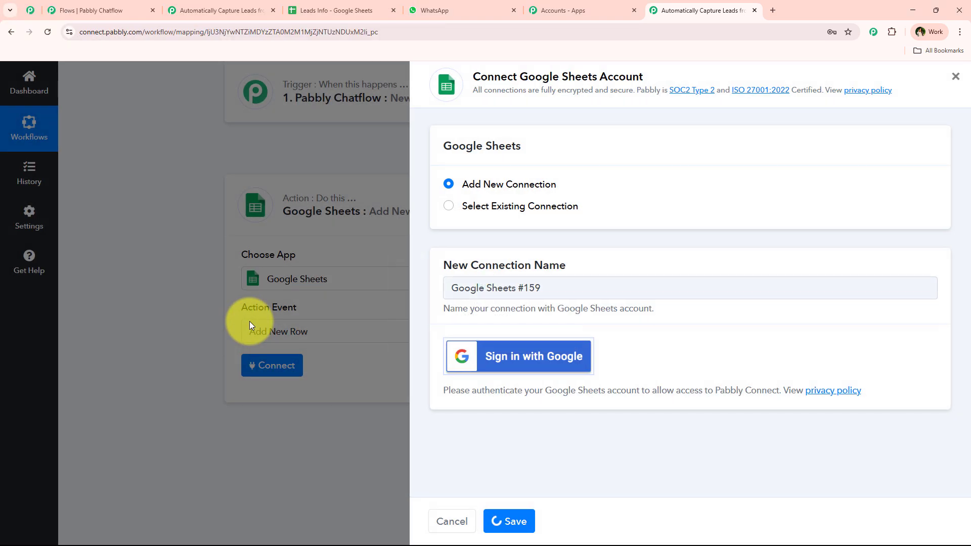
Step: Target the Leads Info spreadsheet's Sheet1 and open the data-mapping list for Full Name
scroll(266, 220, "down", 2)
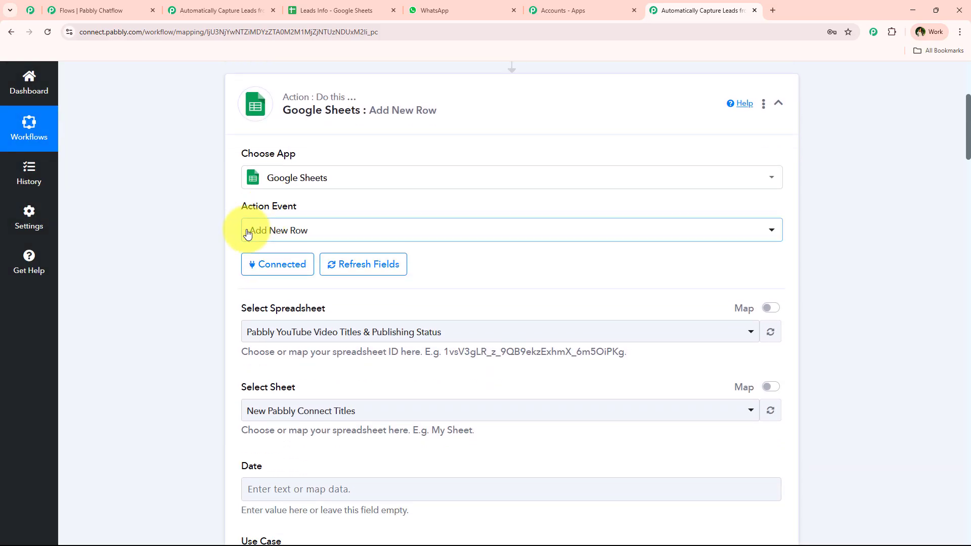
scroll(198, 224, "down", 3)
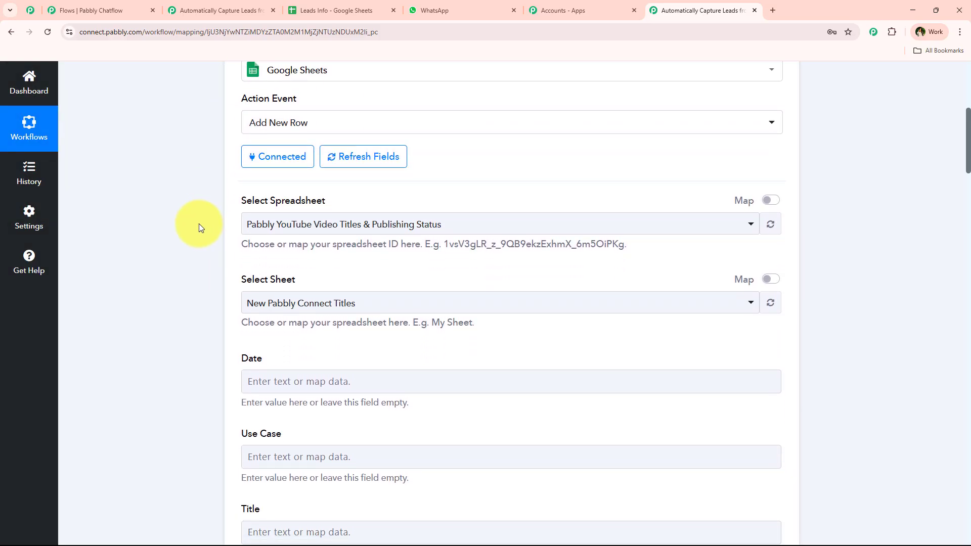
left_click(414, 181)
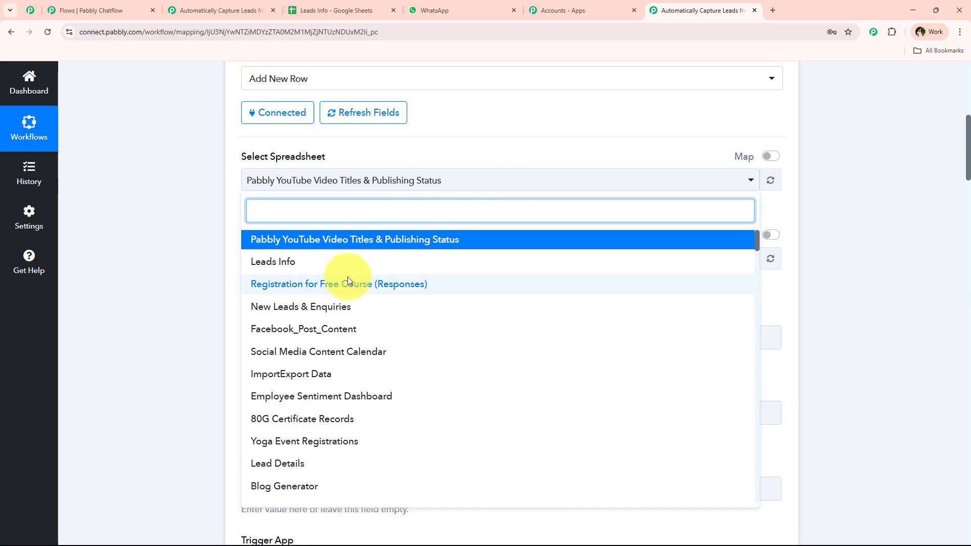
left_click(353, 263)
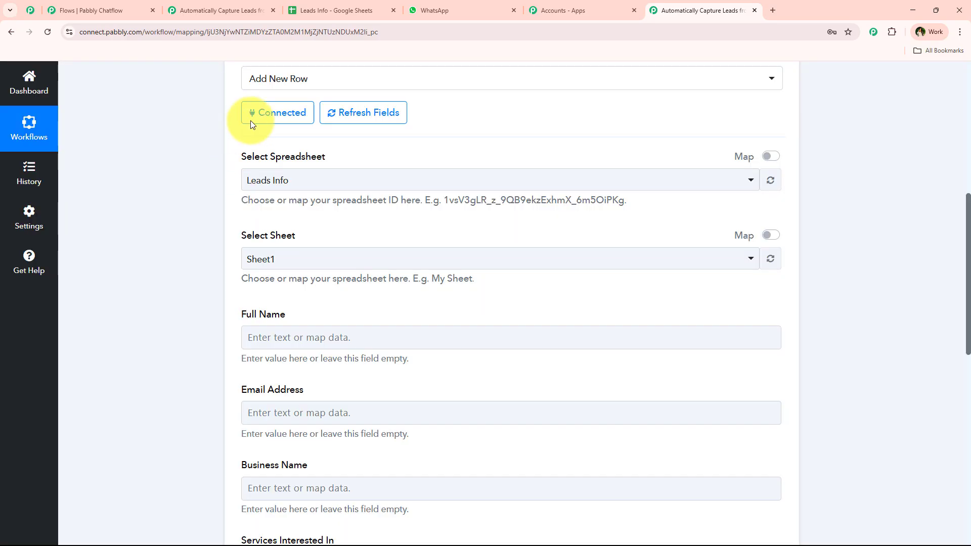
scroll(258, 223, "down", 2)
left_click(297, 162)
left_click(263, 217)
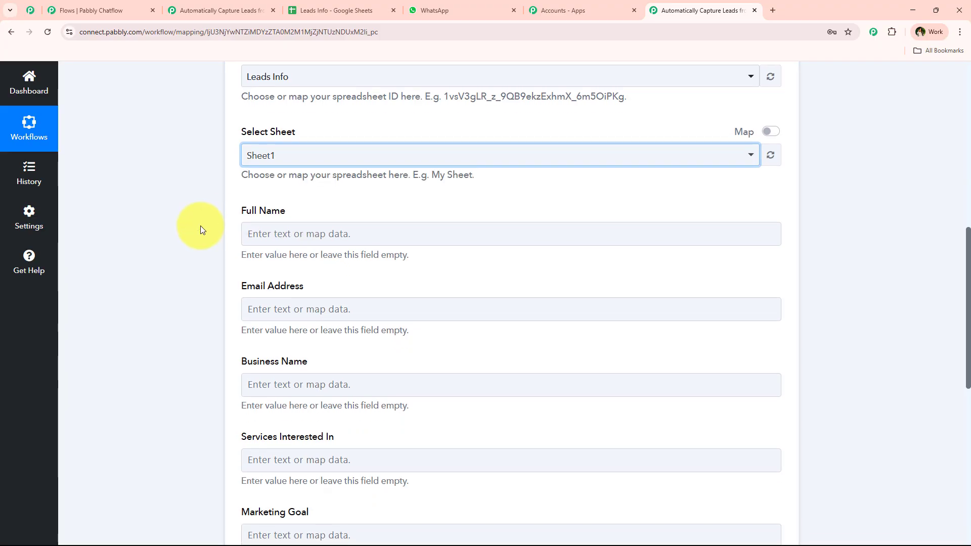
scroll(195, 226, "down", 3)
scroll(253, 137, "up", 1)
left_click(256, 134)
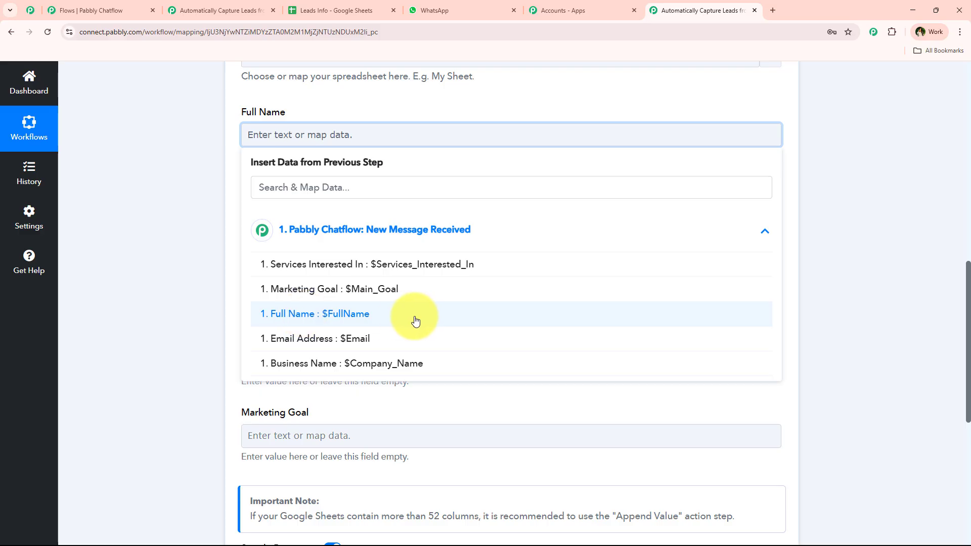
Step: Map the chatbot's FullName answer into Full Name and Email into Email Address
left_click(314, 230)
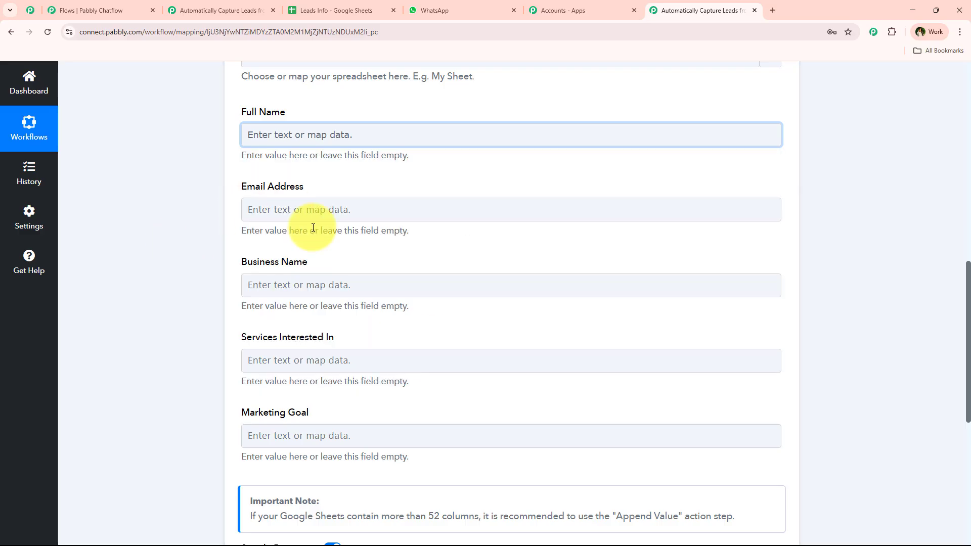
left_click(278, 135)
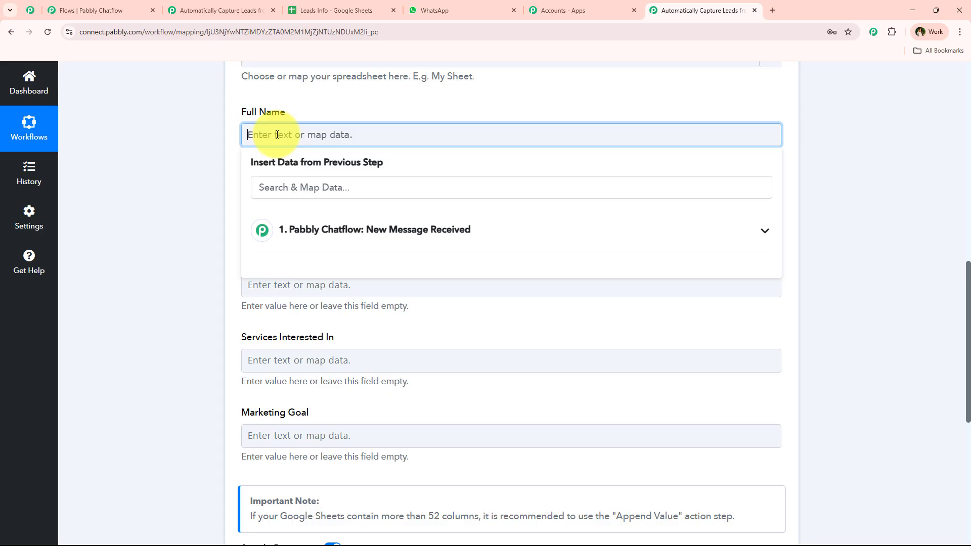
left_click(278, 230)
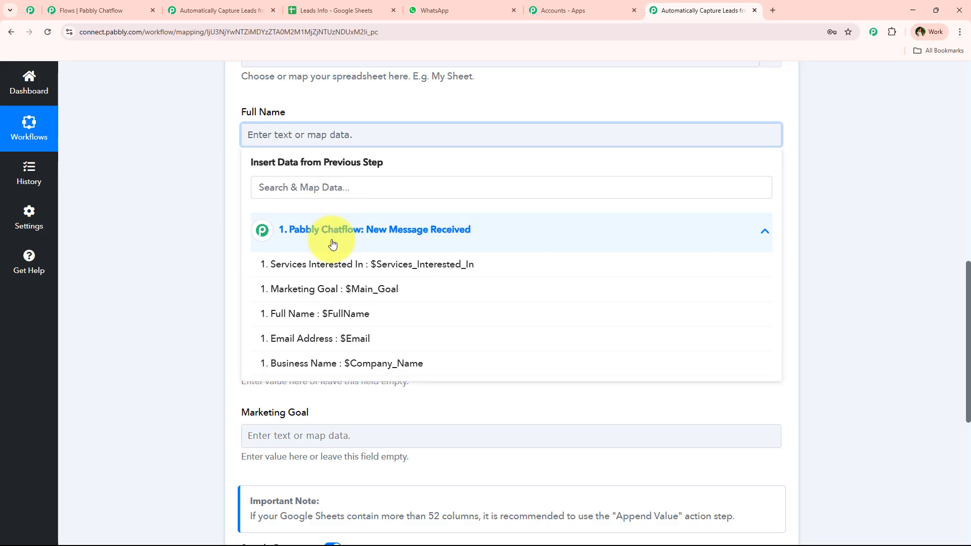
left_click(264, 316)
left_click(197, 271)
left_click(255, 215)
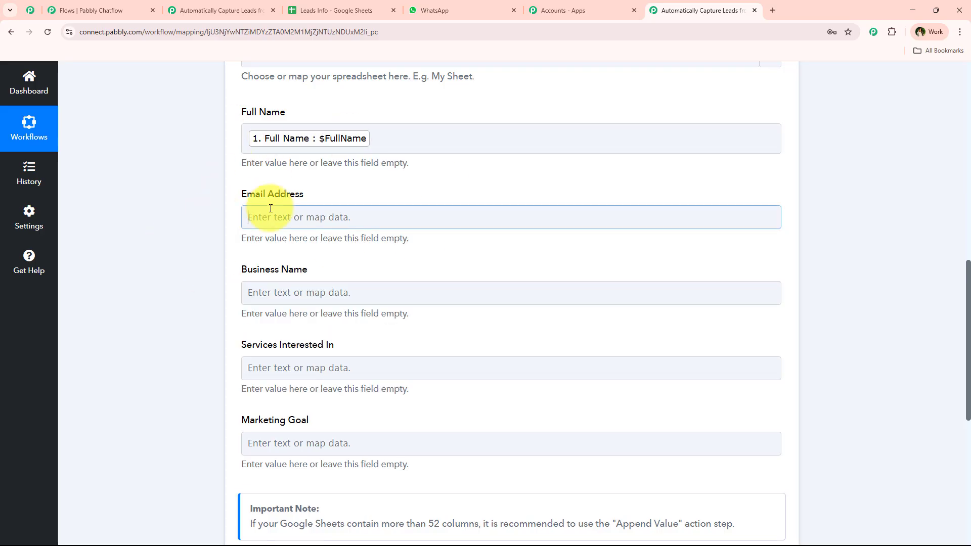
left_click(364, 418)
left_click(226, 289)
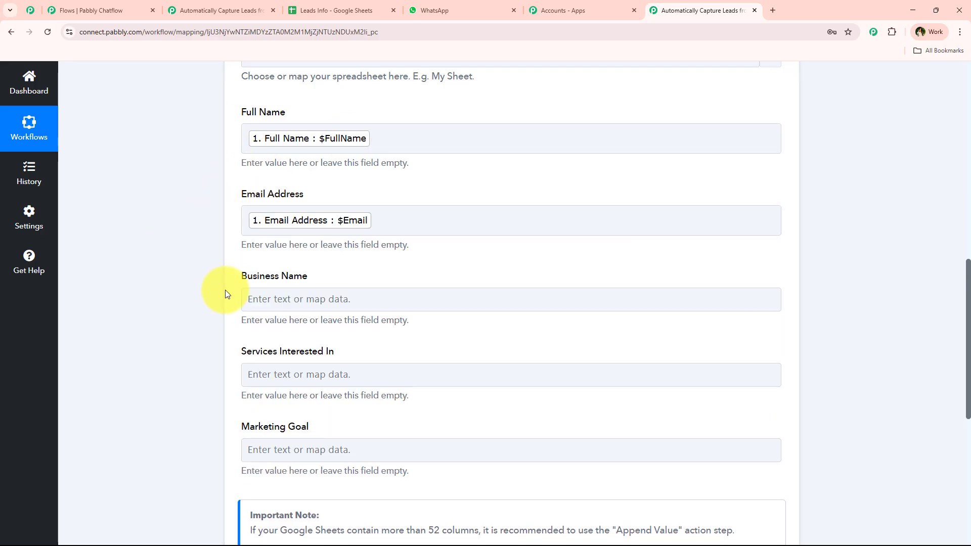
scroll(303, 249, "down", 1)
Step: Map Company_Name, Services_Interested_In and Main_Goal into Business Name, Services Interested In and Marketing Goal
left_click(304, 248)
left_click(334, 344)
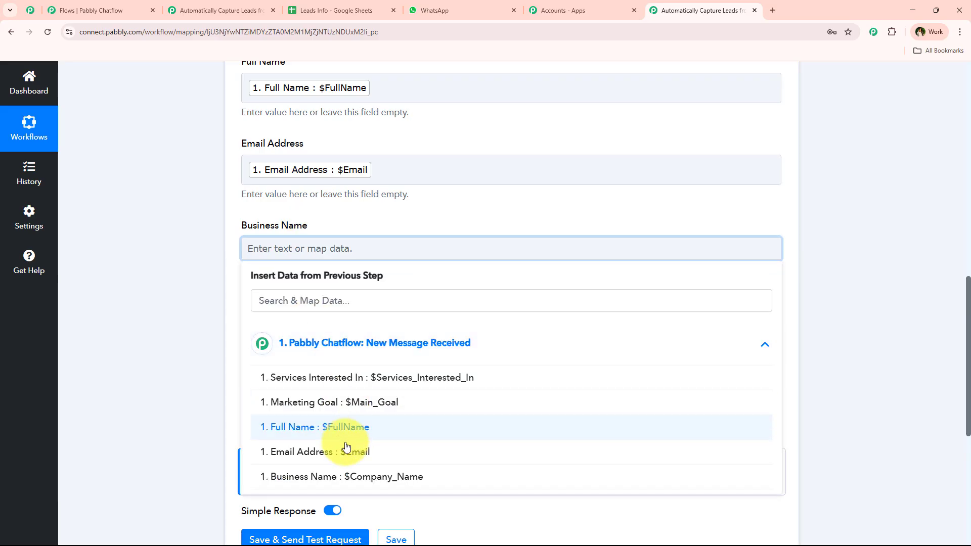
left_click(347, 474)
left_click(217, 347)
scroll(336, 251, "down", 2)
left_click(340, 232)
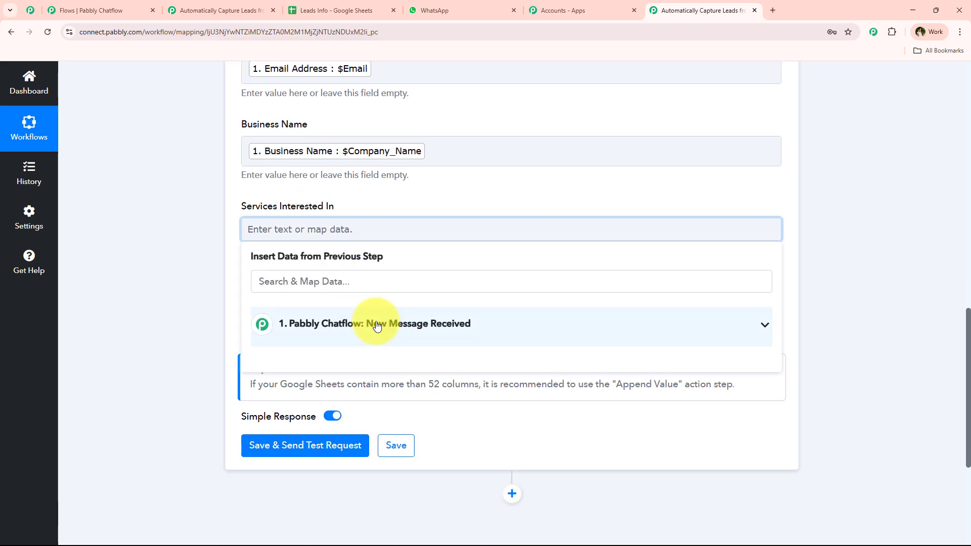
left_click(373, 326)
left_click(329, 357)
left_click(237, 327)
left_click(390, 308)
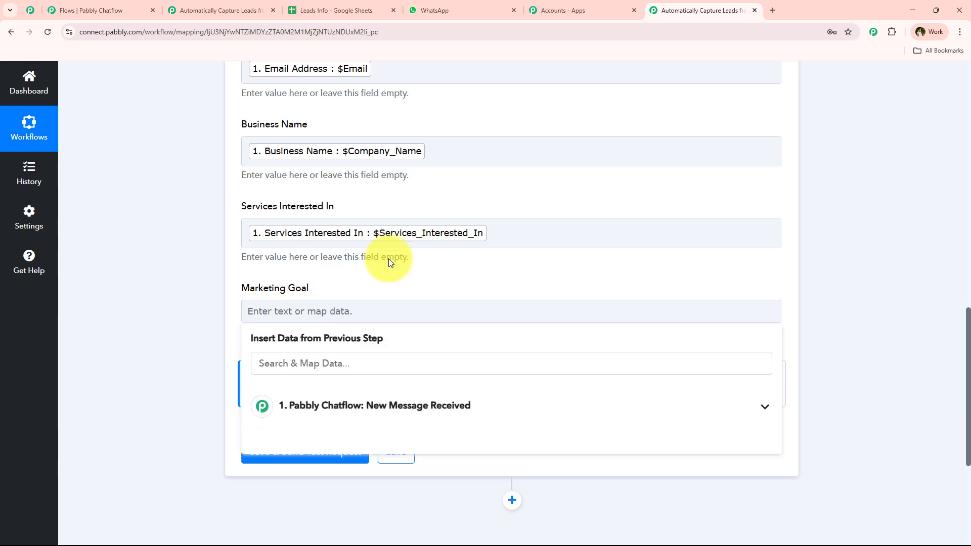
scroll(387, 293, "down", 2)
left_click(364, 355)
left_click(347, 415)
left_click(189, 338)
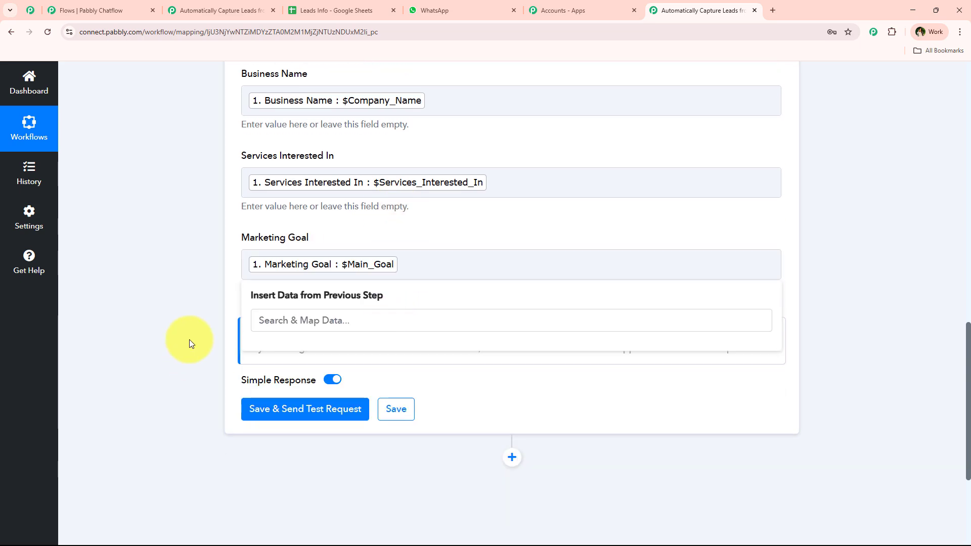
Step: Compare the mappings against the Leads Info sheet's columns, then return to the workflow
scroll(202, 332, "up", 5)
scroll(390, 386, "down", 2)
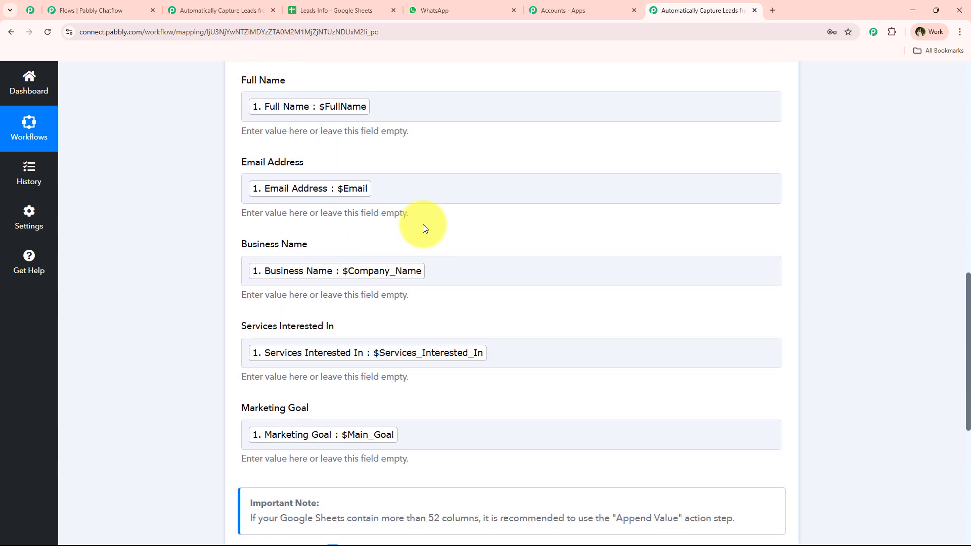
scroll(351, 310, "up", 1)
left_click(344, 10)
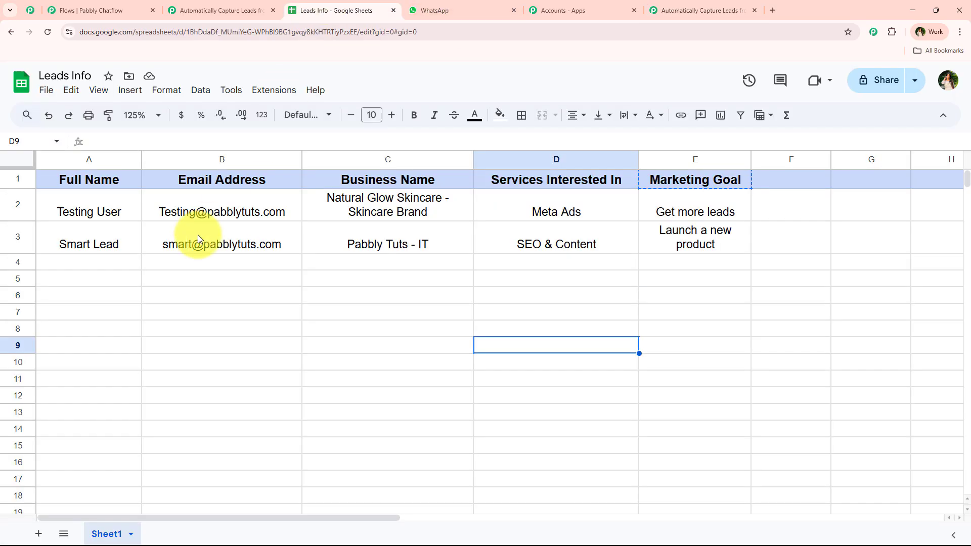
left_click(673, 10)
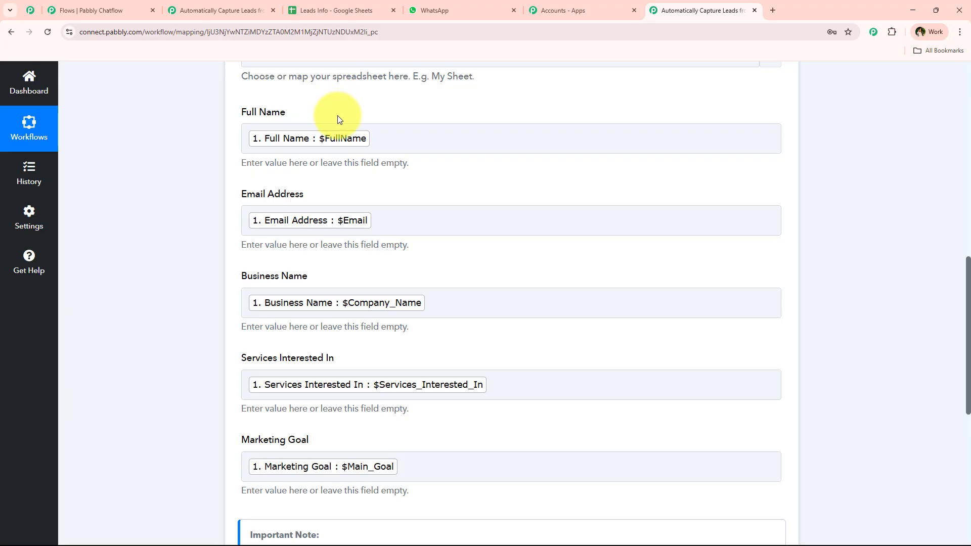
Step: Save the Google Sheets step and send a test, writing row Sheet1!A4:E4 with 5 cells updated
left_click(341, 18)
left_click(666, 14)
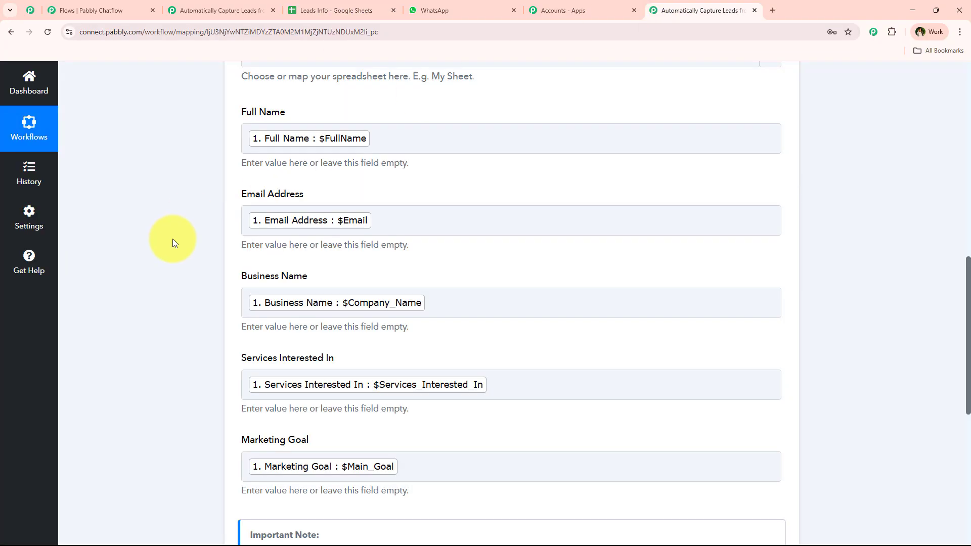
scroll(171, 242, "down", 3)
scroll(172, 241, "down", 1)
left_click(271, 358)
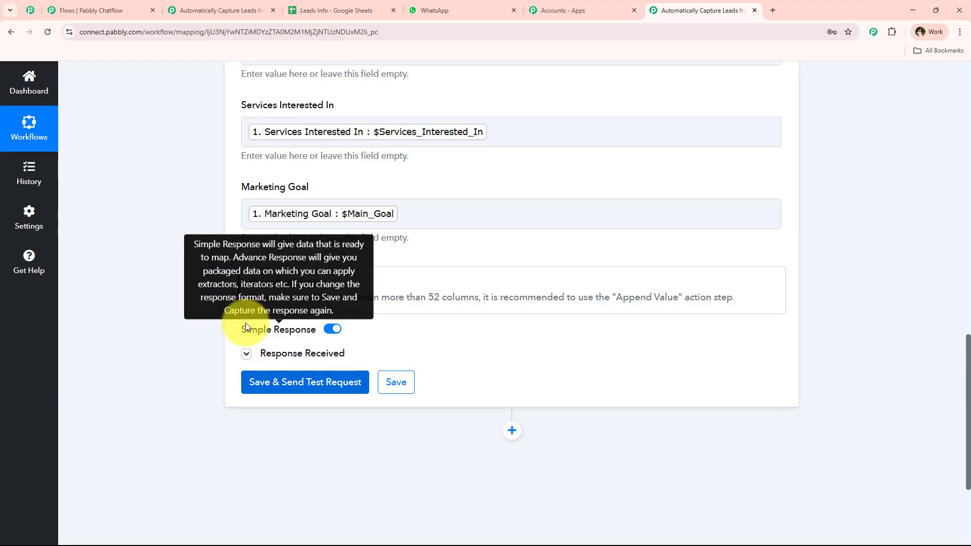
scroll(522, 306, "down", 3)
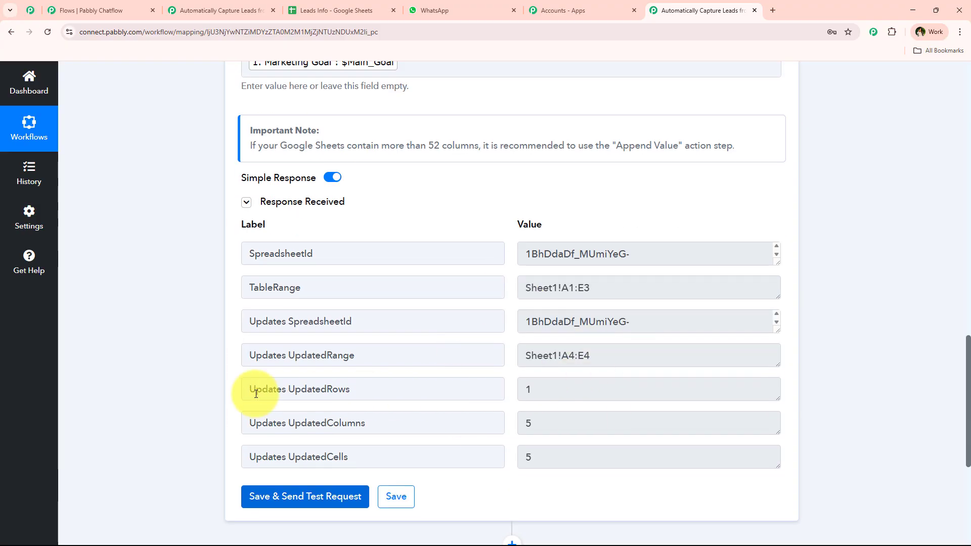
scroll(159, 380, "up", 5)
scroll(304, 156, "up", 12)
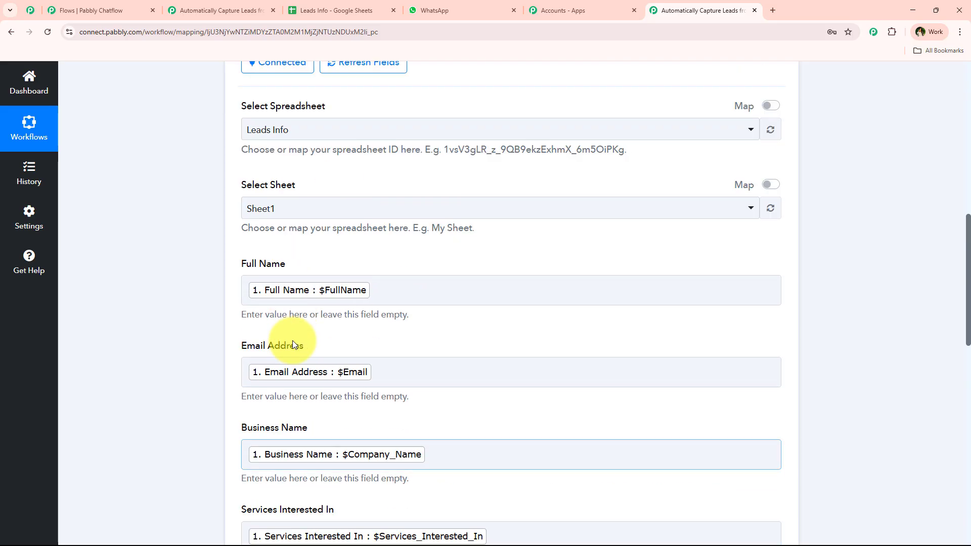
Step: Delete the placeholder test values from row 4 of Leads Info, then return to Pabbly
left_click(334, 8)
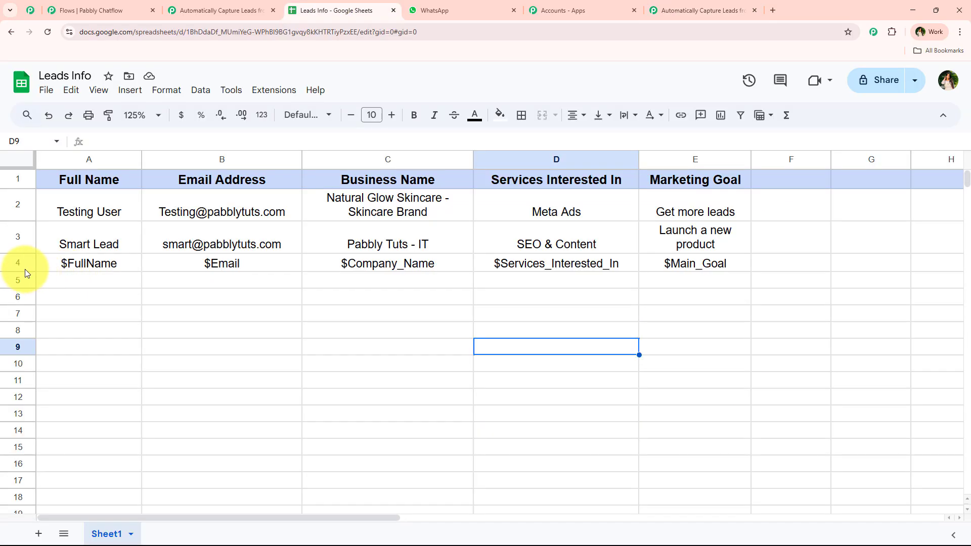
mouse_move(20, 272)
left_mouse_down()
mouse_move(18, 293)
mouse_move(18, 279)
left_mouse_up()
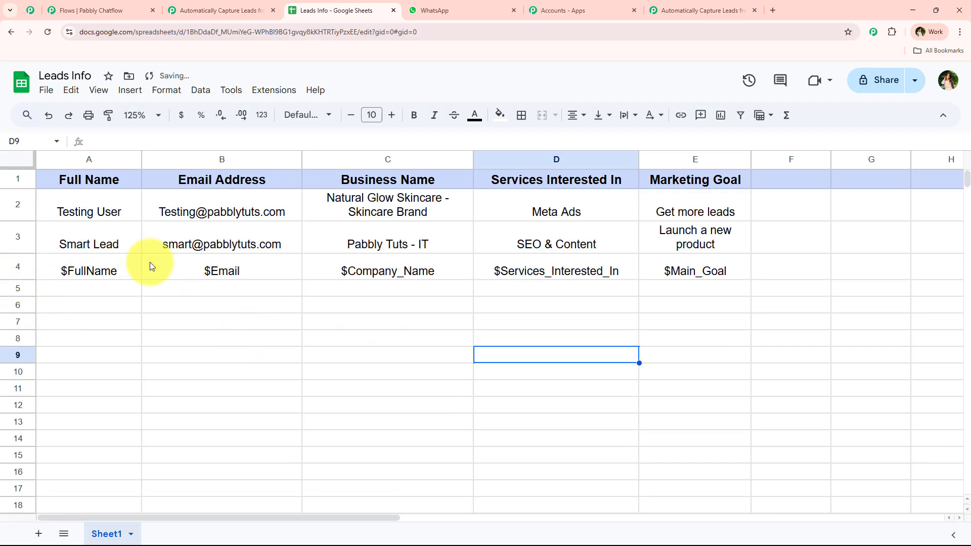
left_click(2, 268)
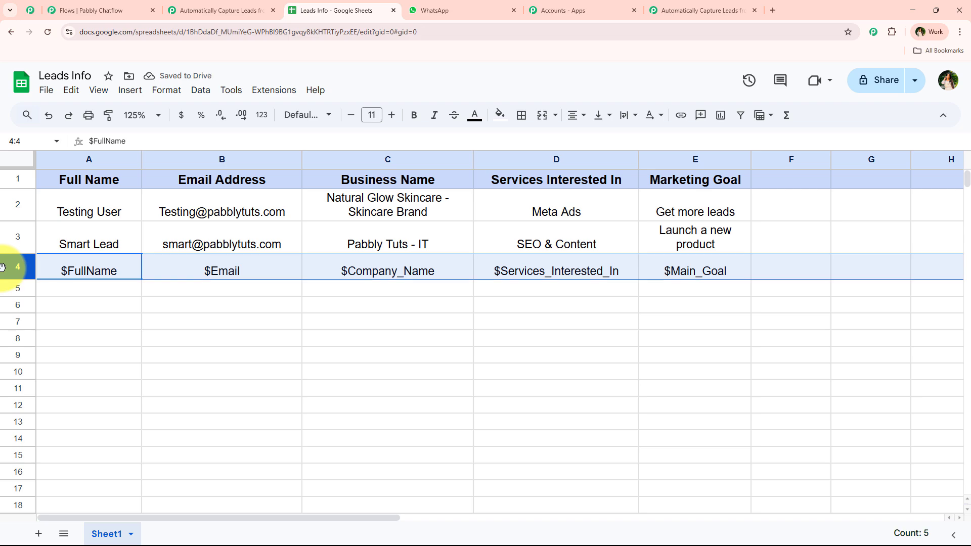
key("Delete")
left_click(126, 357)
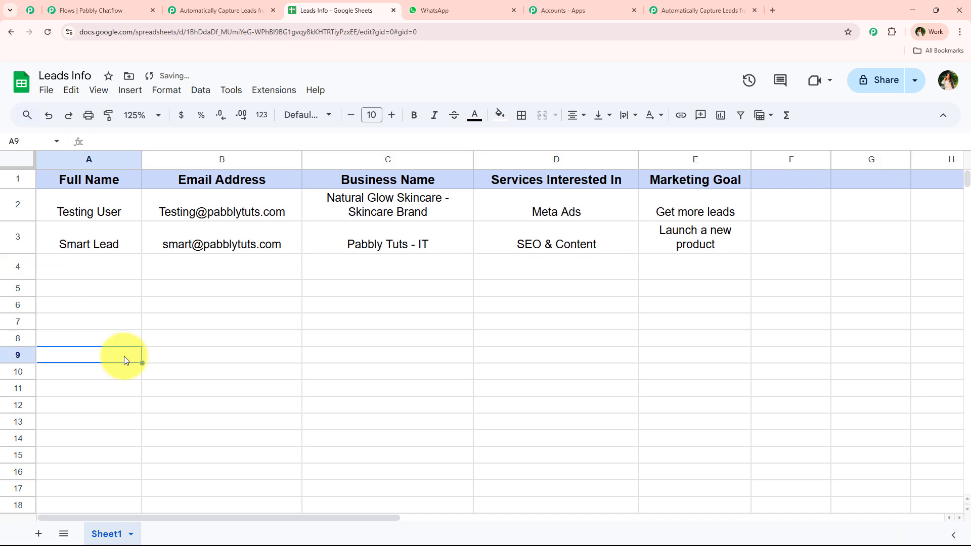
left_click(670, 6)
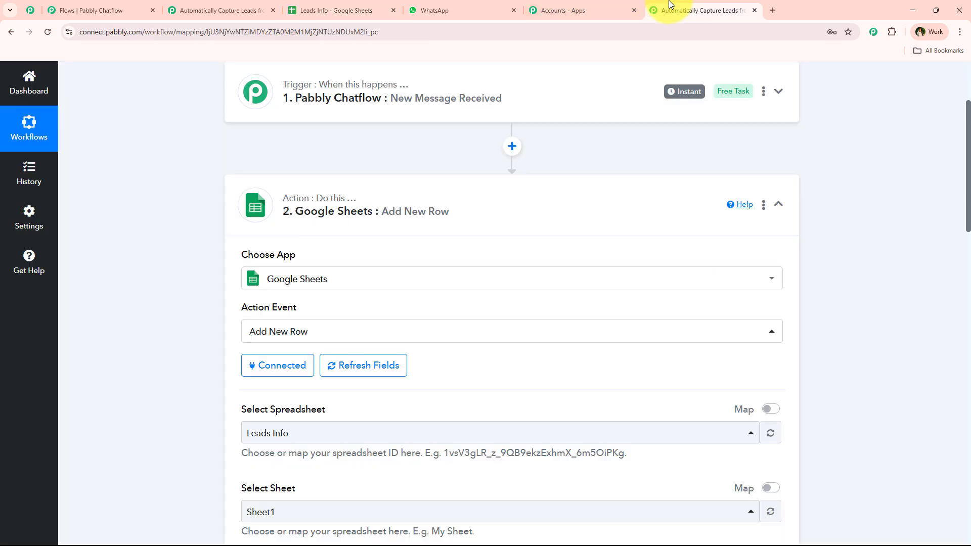
Step: Collapse the Sheets action and clear the Pabbly ChatFlow conversation in WhatsApp Web
left_click(381, 205)
scroll(216, 331, "up", 3)
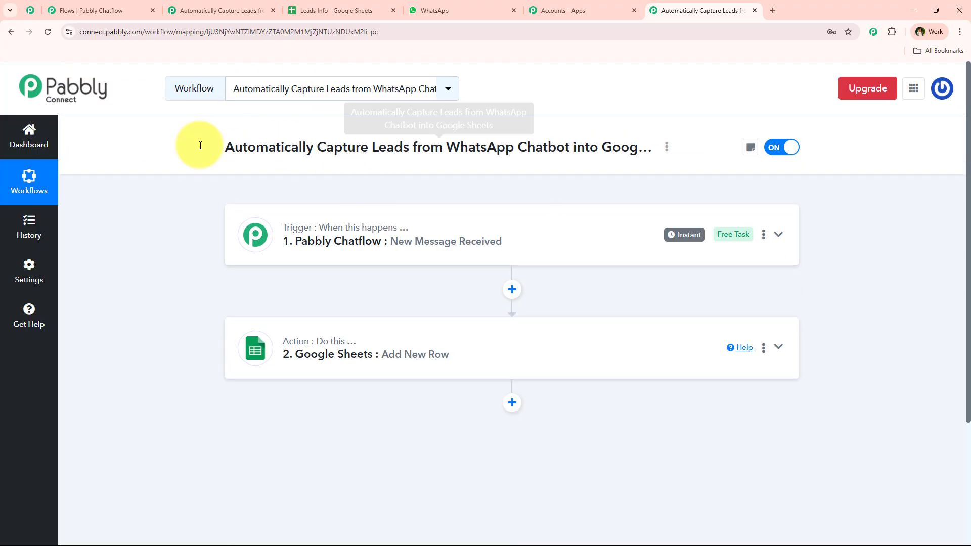
left_click(445, 10)
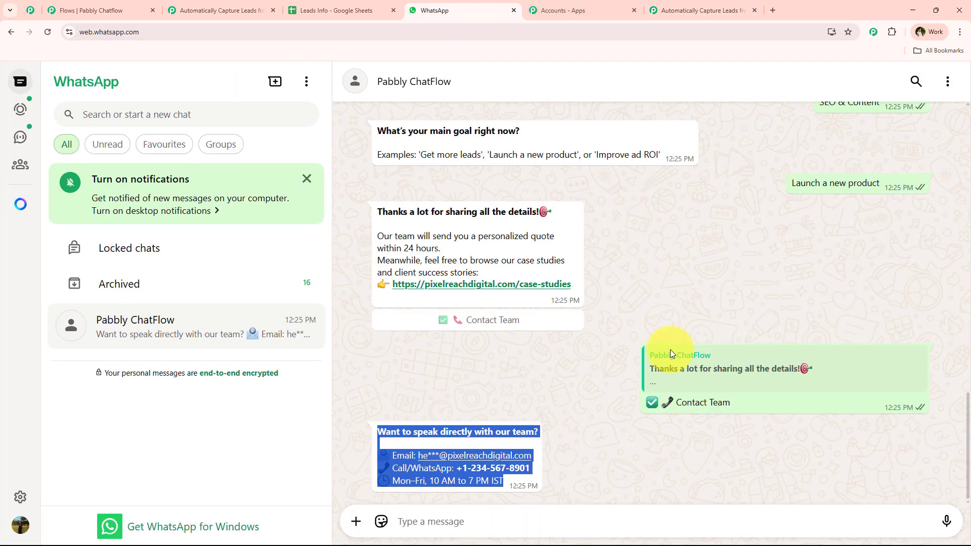
left_click(947, 83)
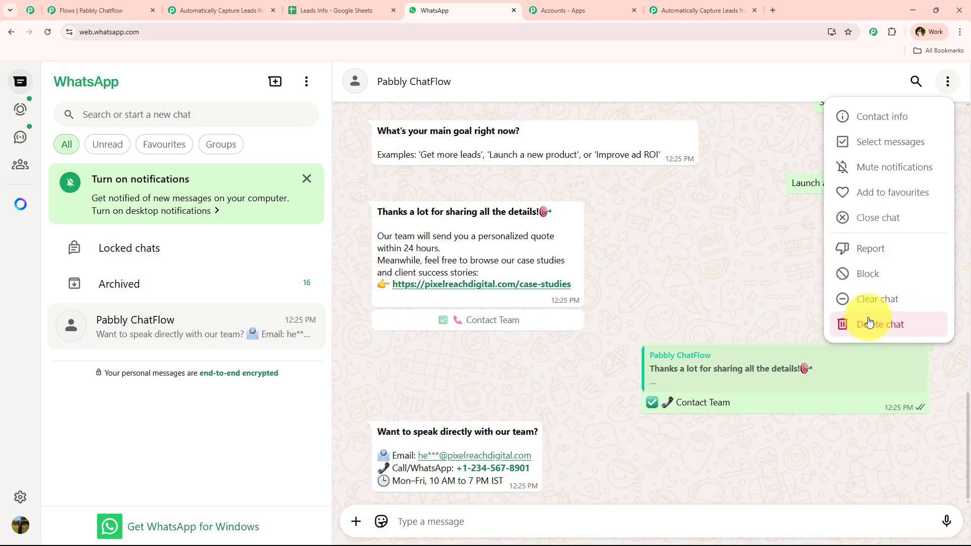
left_click(866, 298)
left_click(607, 351)
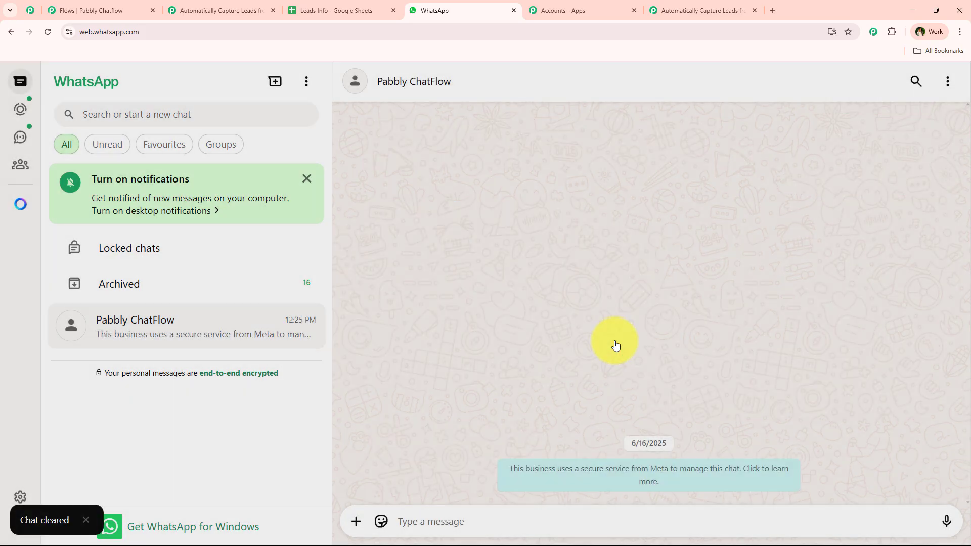
Step: Close the duplicate workflow tab, leaving the Pabbly Connect workflow showing
left_click(140, 8)
left_click(705, 7)
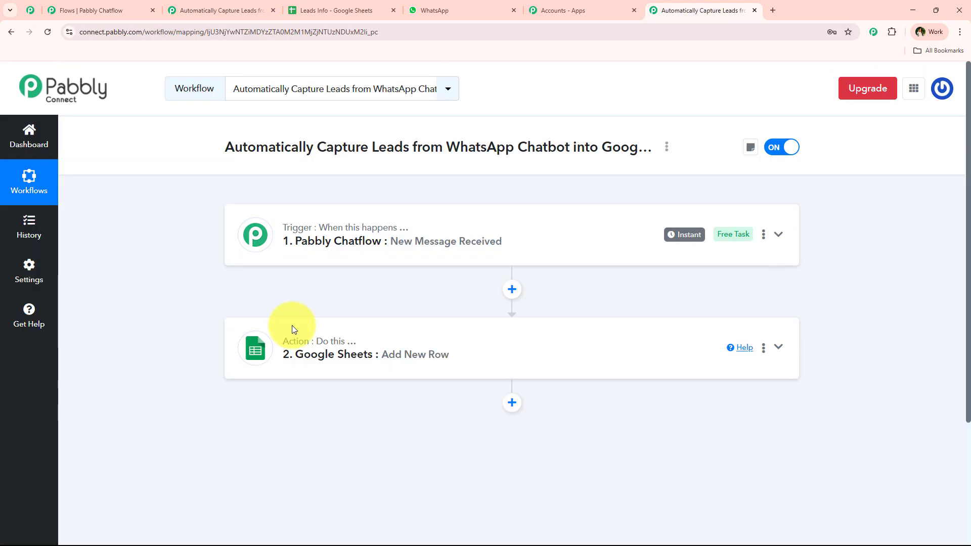
left_click(273, 10)
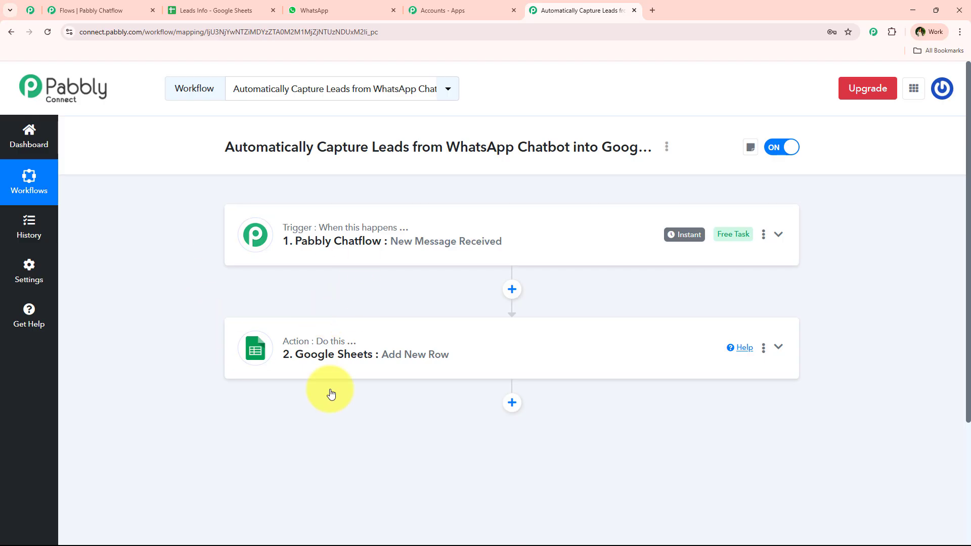
Step: Greet the chatbot in the WhatsApp Web test chat and request a quote
left_click(345, 6)
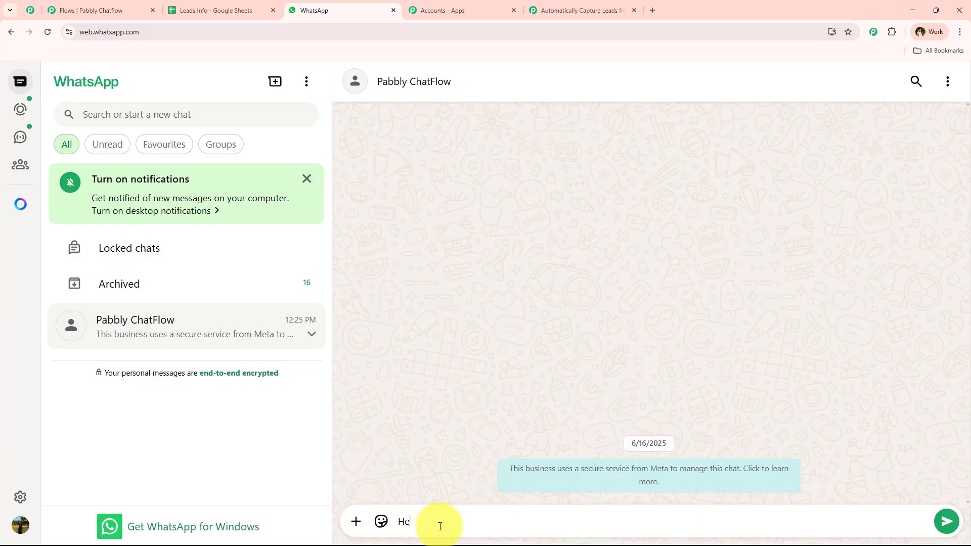
key("Return")
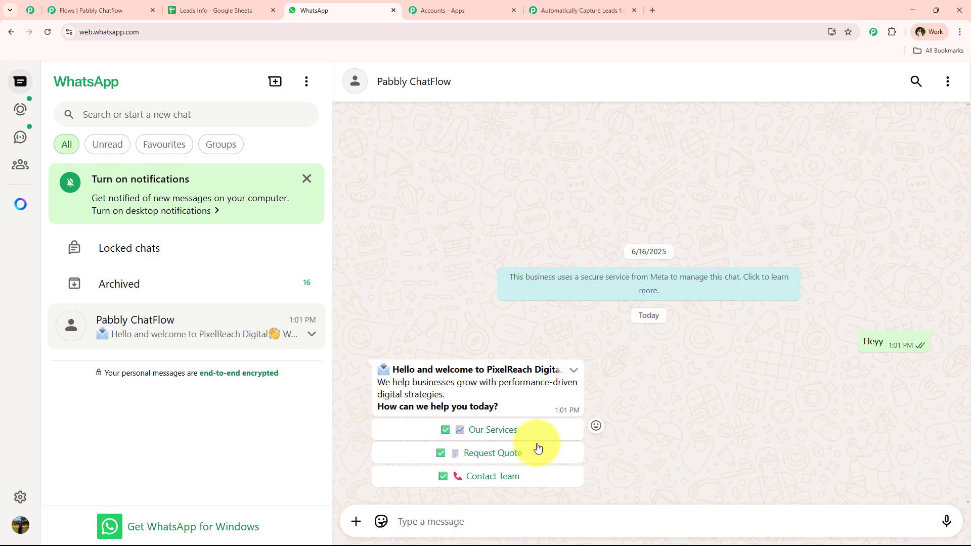
left_click(512, 462)
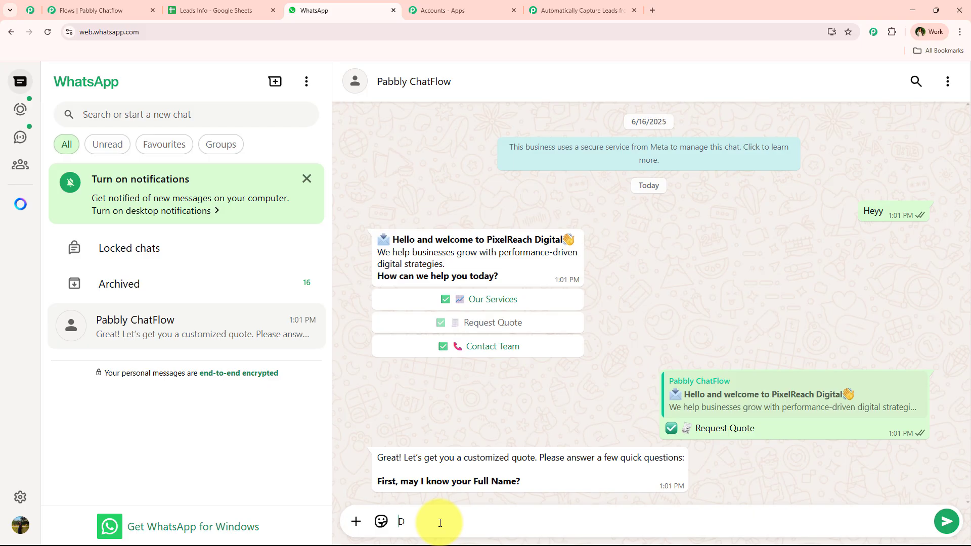
Step: Answer with the full name 'Demo Lead' and the lead's email address
type("emo Lead")
key("Return")
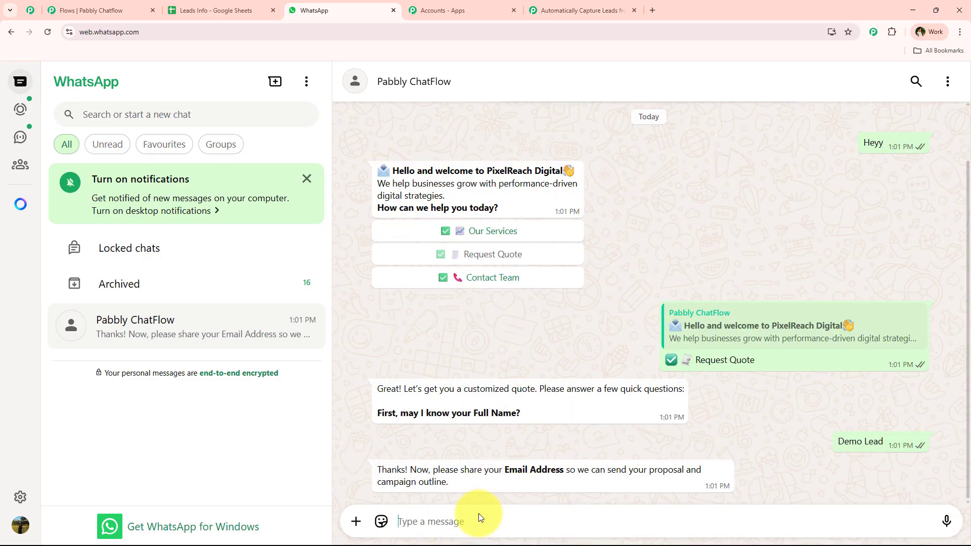
type("l")
type("ea")
key("BackSpace")
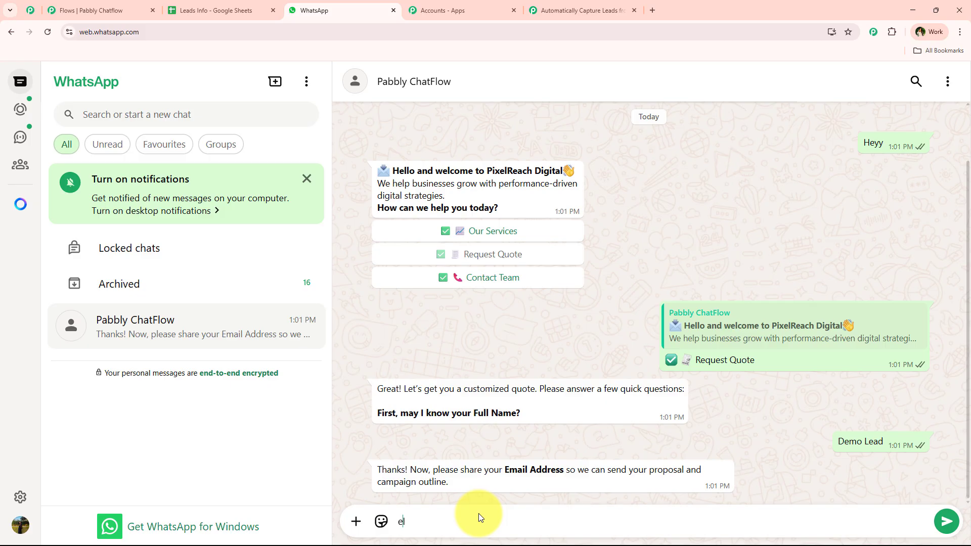
key("BackSpace")
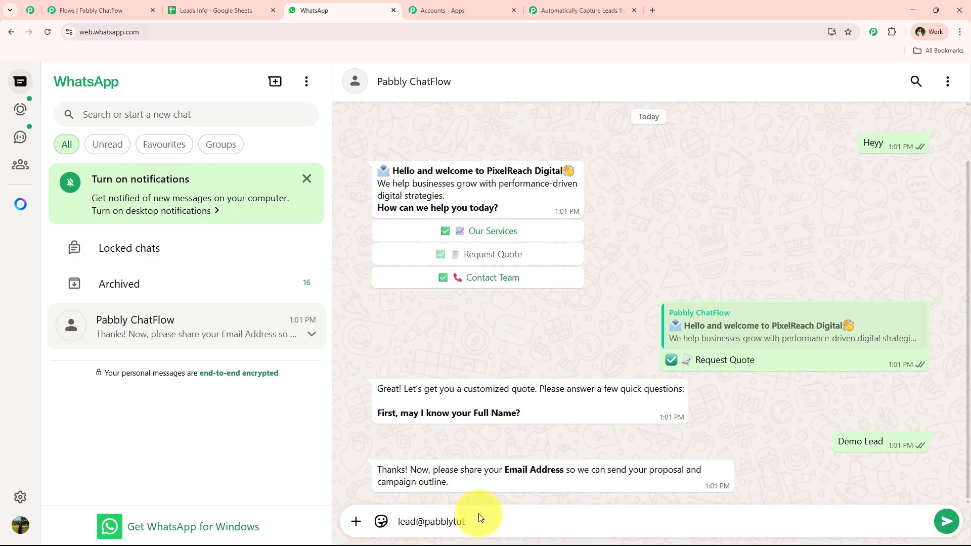
key("Return")
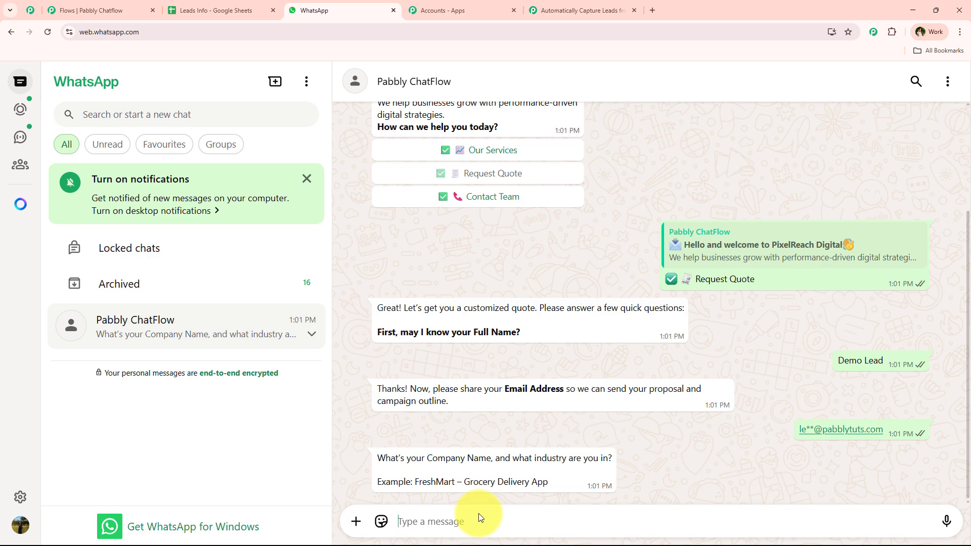
Step: Send the company name 'Prime Properties - Real Estate'
type("Prime")
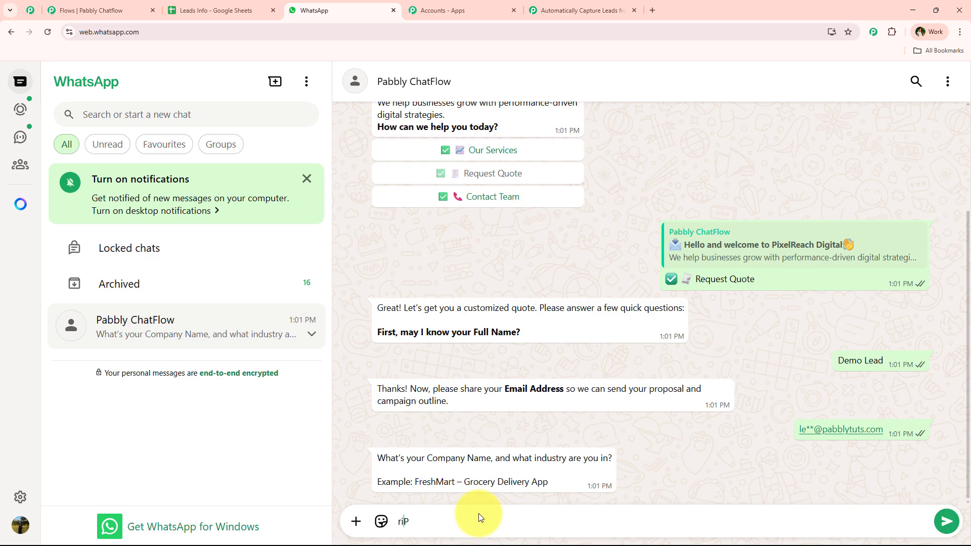
key("BackSpace")
key("BackSpace")
key("BackSpace")
key("BackSpace")
key("End")
type("rime Properties - Real Estate")
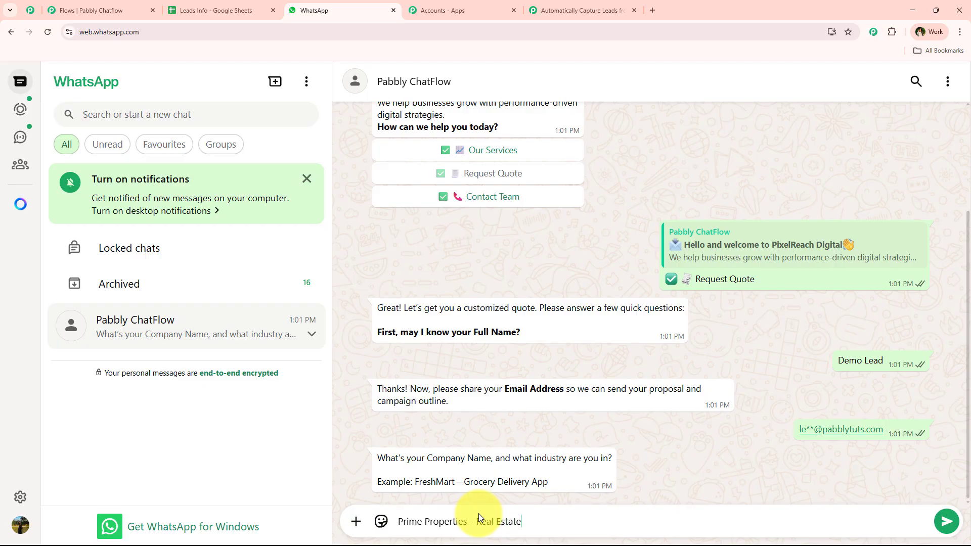
key("Return")
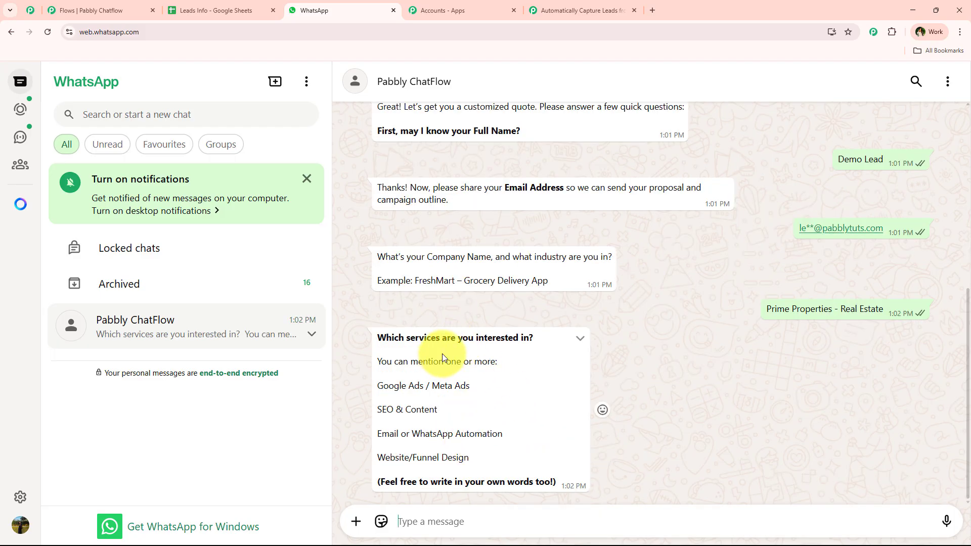
Step: Reply 'Email or WhatsApp Automation' as the service and 'Improve ad ROI' as the goal
left_click_drag(367, 435, 524, 435)
key("ctrl+c")
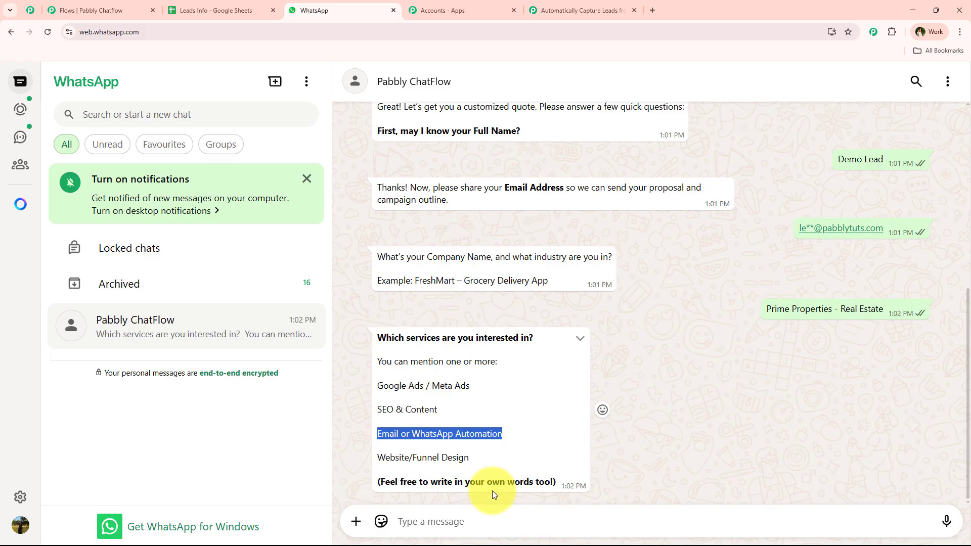
left_click(480, 520)
key("ctrl+v")
key("Return")
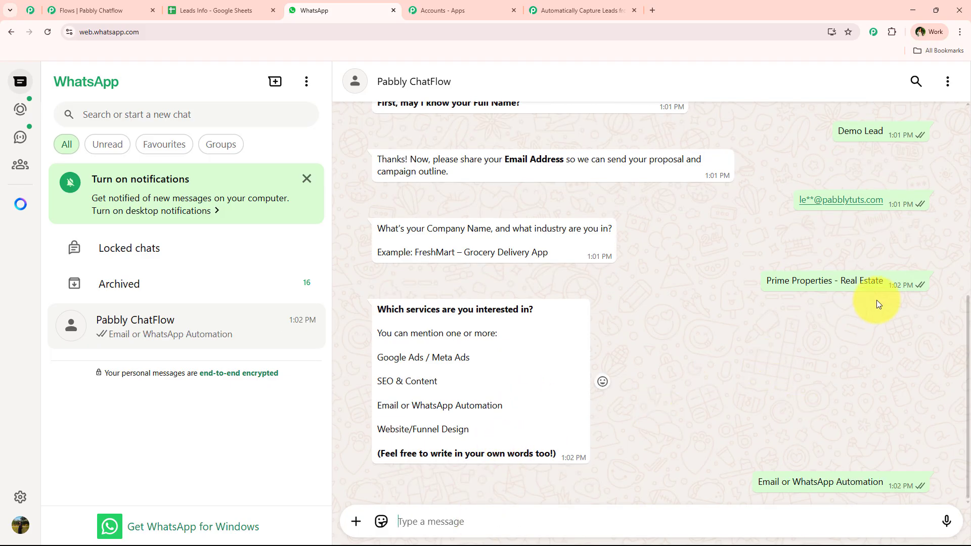
left_click_drag(375, 458, 529, 459)
left_click(557, 463)
left_click_drag(595, 482, 672, 500)
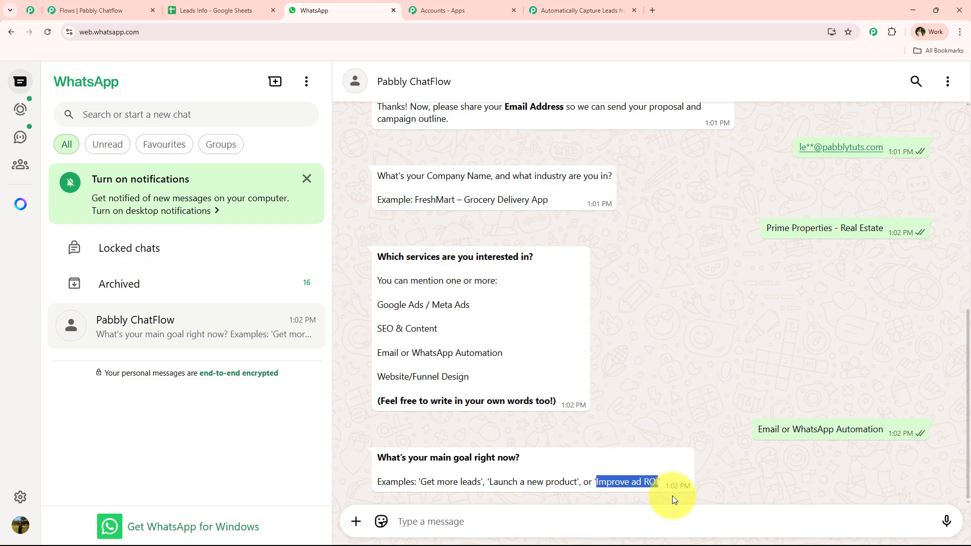
key("ctrl+c")
left_click(536, 523)
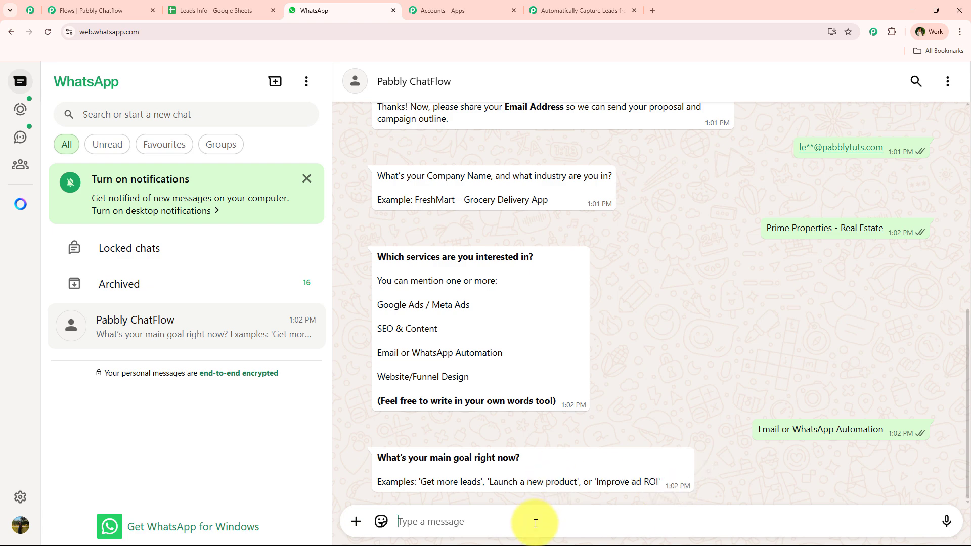
key("ctrl+v")
key("Return")
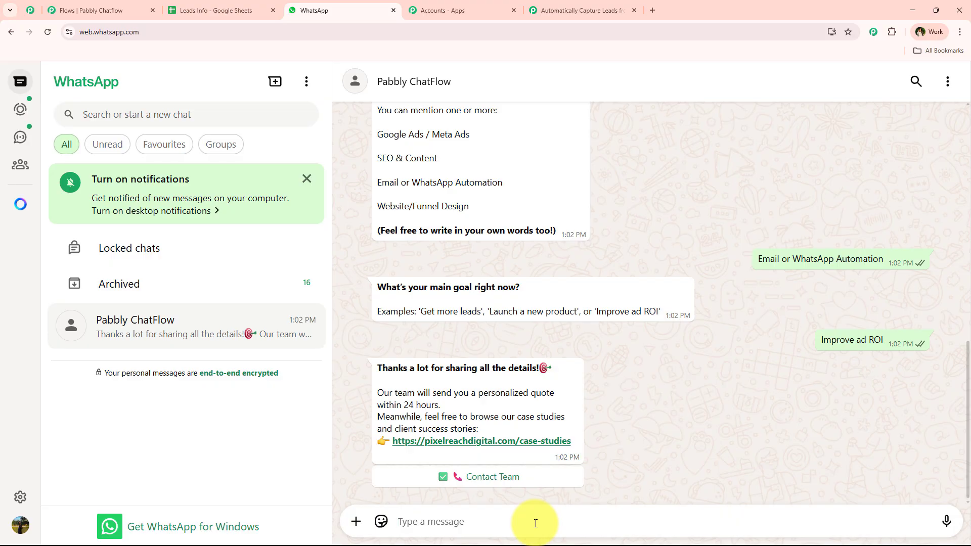
Step: Check that Demo Lead's answers appear in row 4 of Leads Info against the WhatsApp chat
left_click(207, 11)
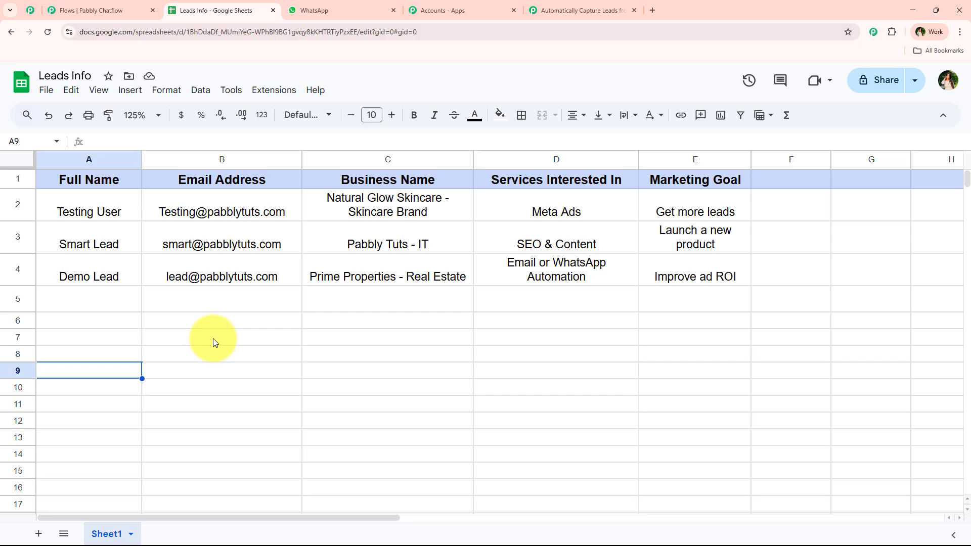
left_click(14, 273)
left_click(129, 316)
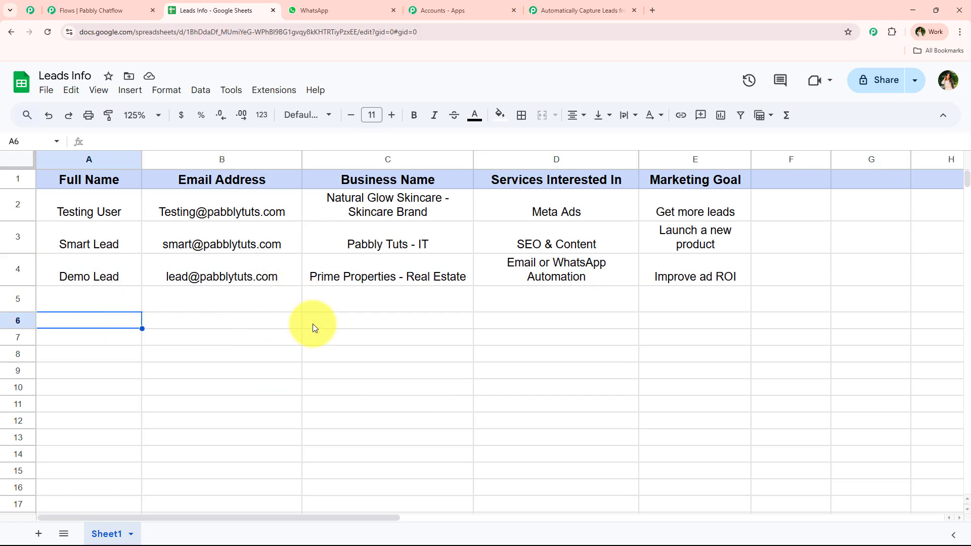
left_click(83, 10)
left_click(333, 10)
scroll(530, 338, "up", 10)
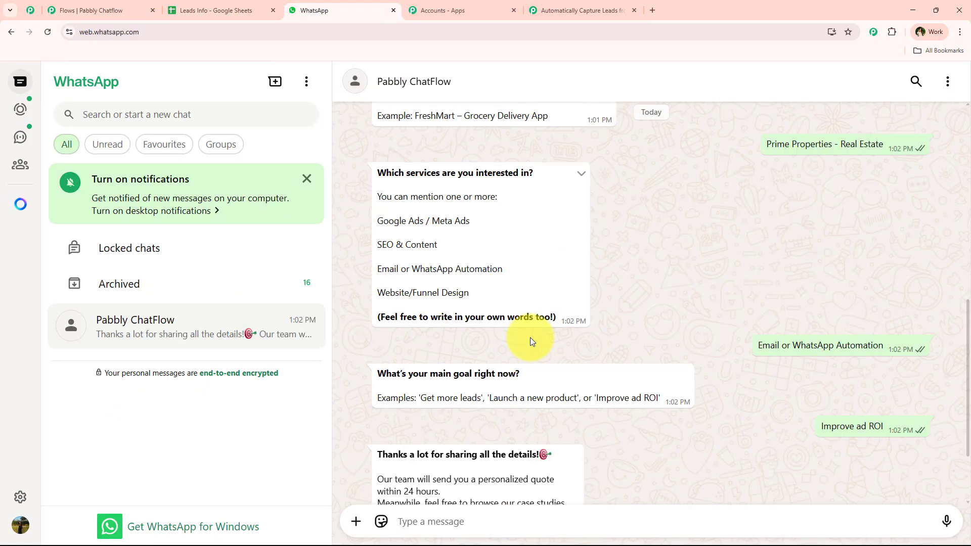
scroll(526, 341, "down", 10)
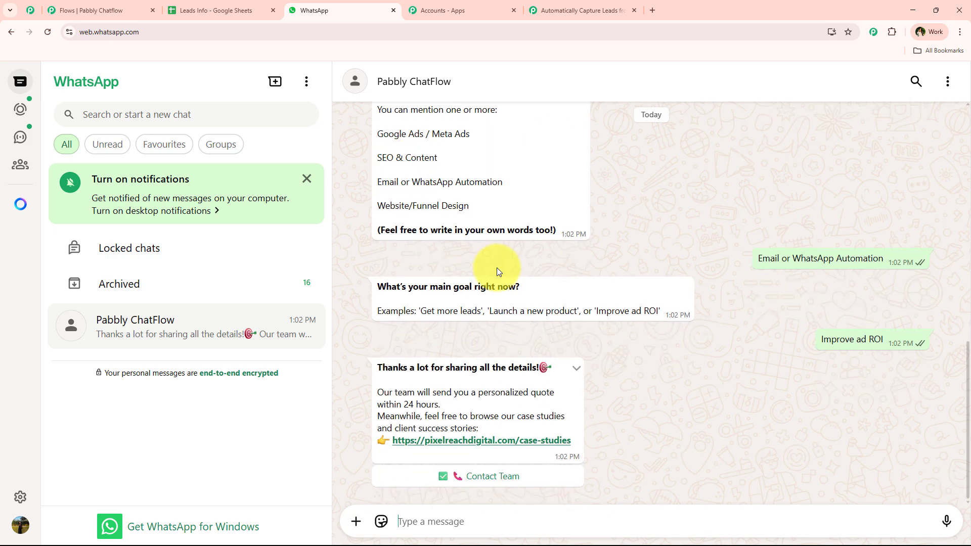
Step: Highlight Demo Lead's answers across A4:E4, then bring up the Pabbly Connect workflow
left_click(219, 15)
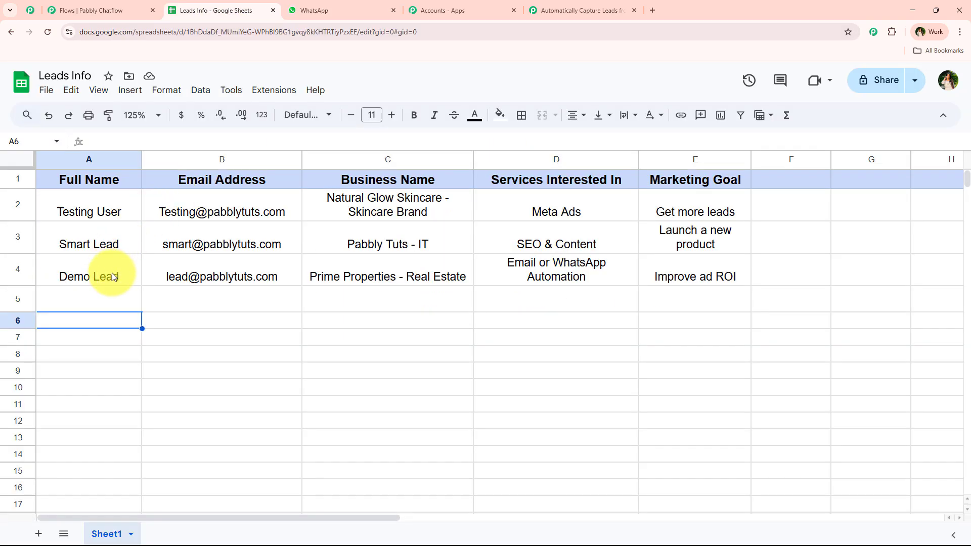
left_click_drag(111, 272, 678, 282)
left_click(178, 311)
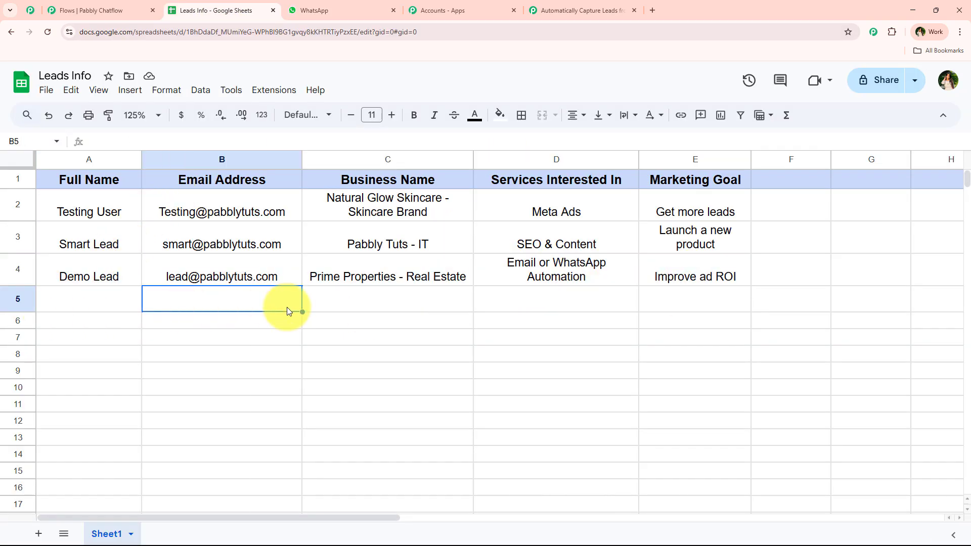
left_click(539, 11)
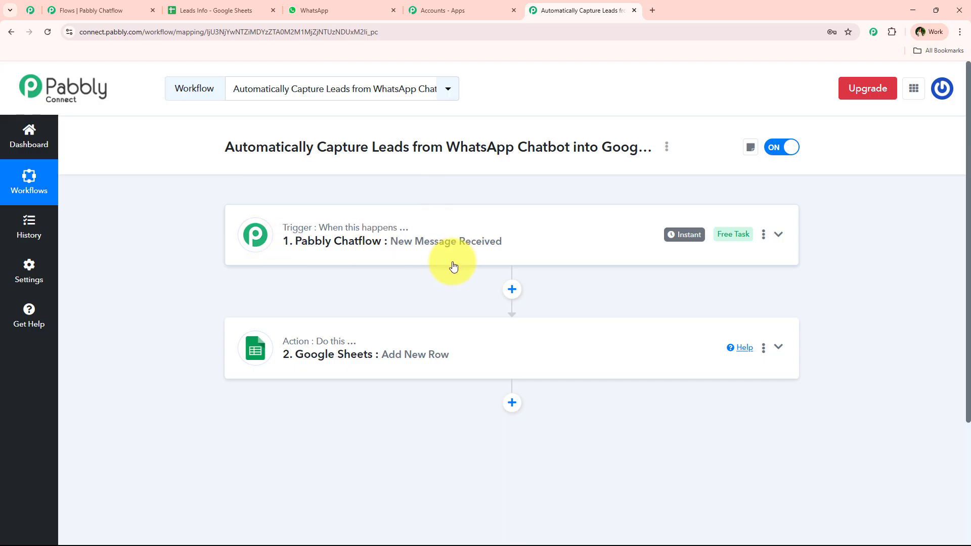
Step: Return to the 'WhatsApp Chatbot for Digital Marketing Agency' flow editor in Pabbly Chatflow
left_click(176, 3)
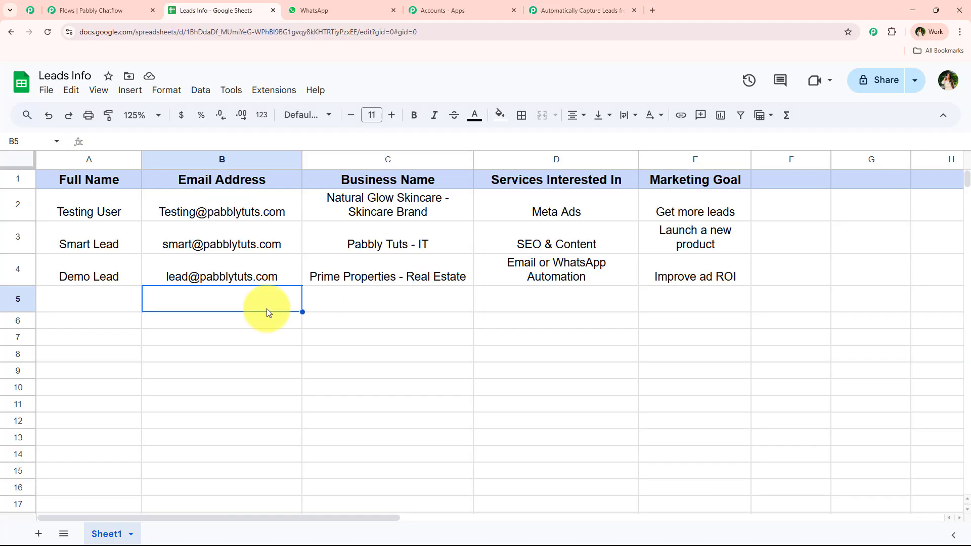
left_click(575, 8)
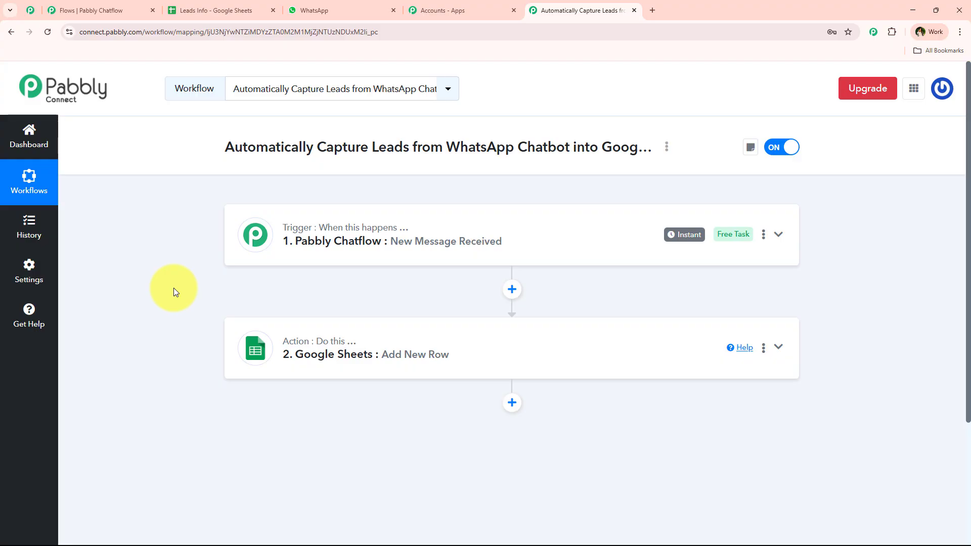
left_click(81, 10)
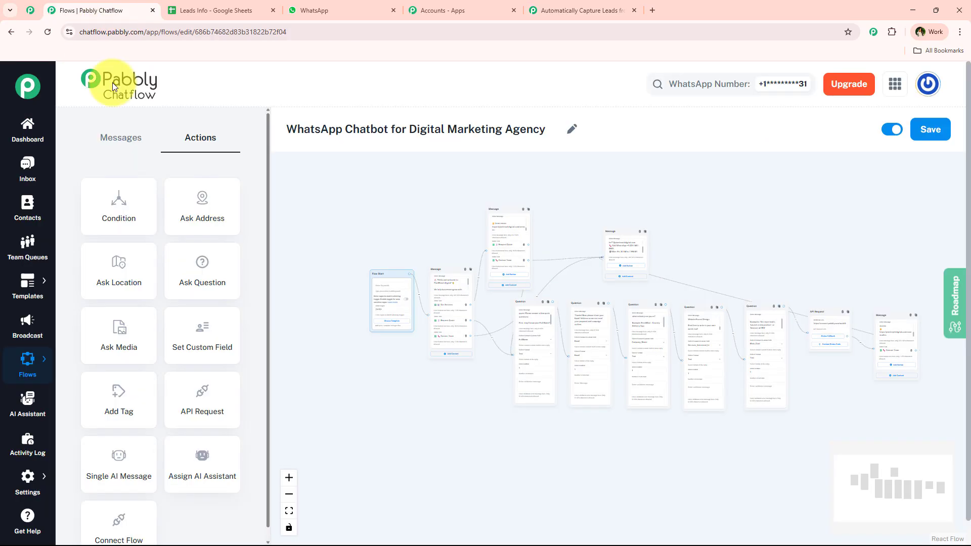